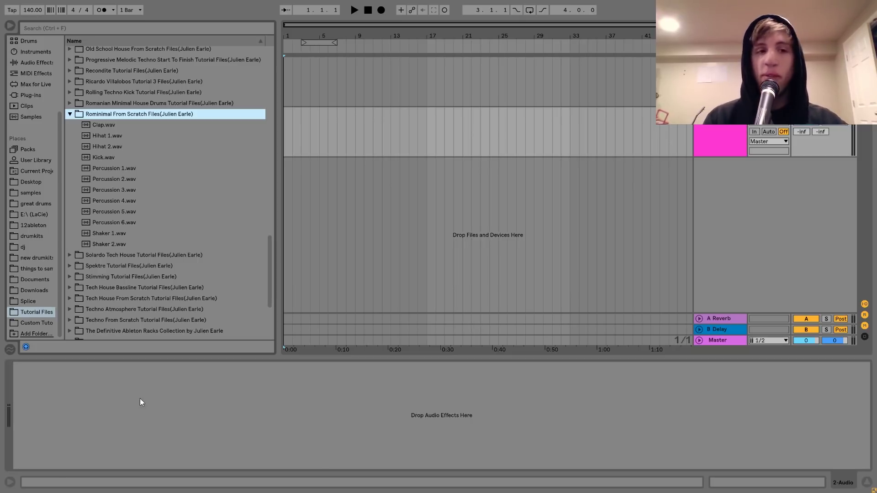
- Delete the return tracks and the audio track, leaving one MIDI track, and set the tempo to 122 BPM
left_click(736, 329)
key("Delete")
key("Delete")
key("Delete")
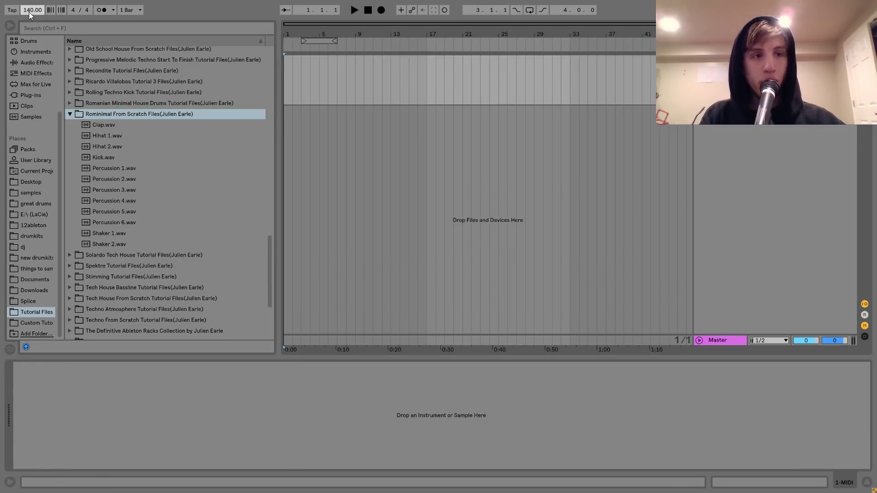
key("Return")
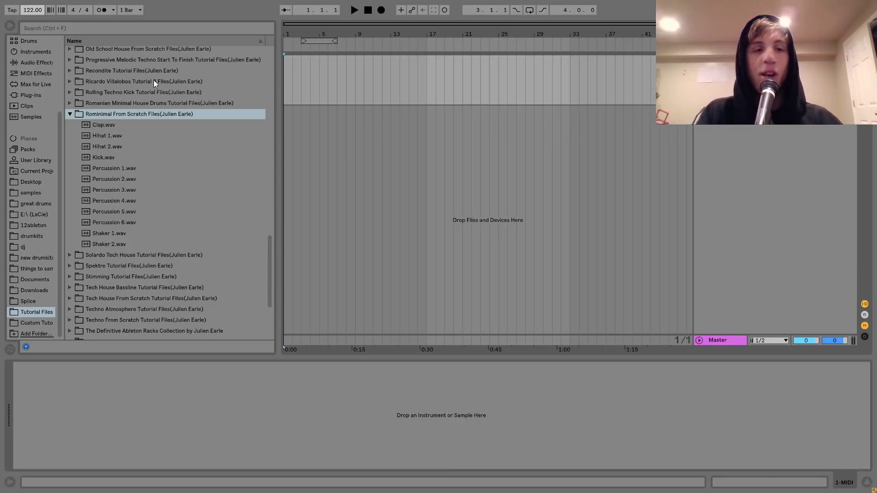
- Load Kick.wav from the Rominimal From Scratch Files folder onto the MIDI track and audition it with the computer keyboard
left_click(119, 113)
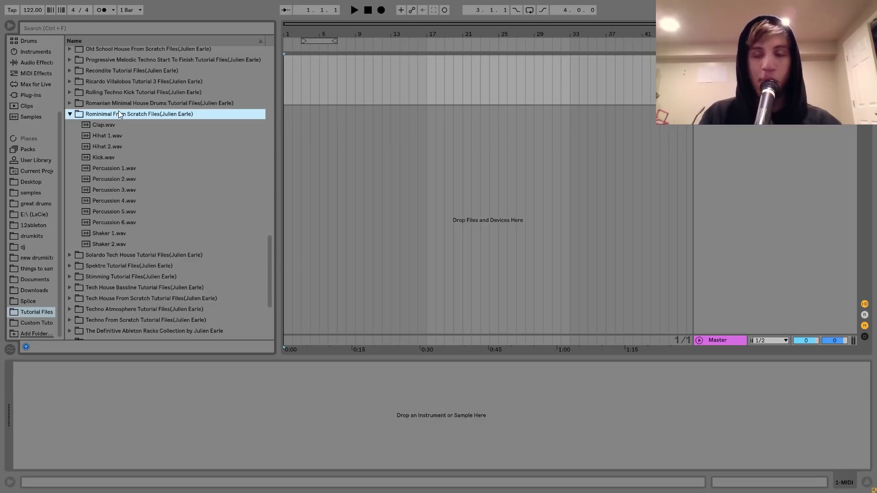
double_click(111, 157)
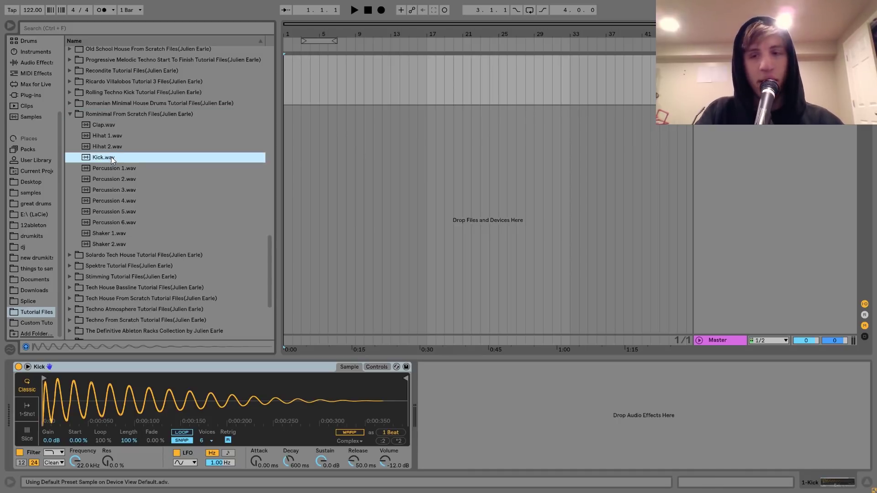
key("a")
key("x")
key("a")
key("a")
key("a")
key("a")
key("a")
key("a")
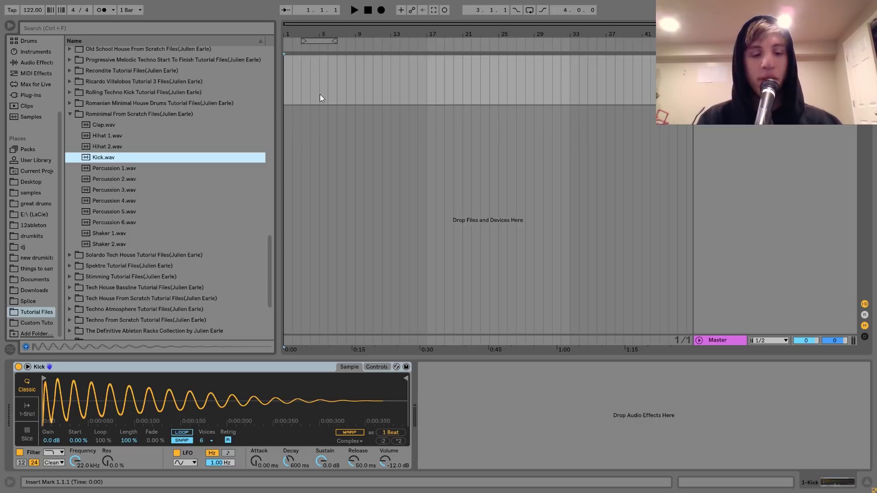
key("a")
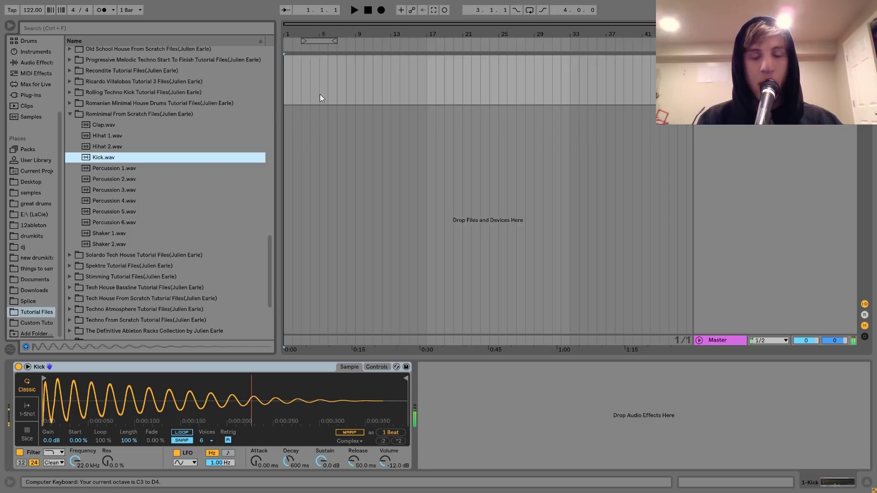
- Create a MIDI clip at the start of the kick track, extend it to eight bars and loop that range
left_click_drag(320, 94, 280, 89)
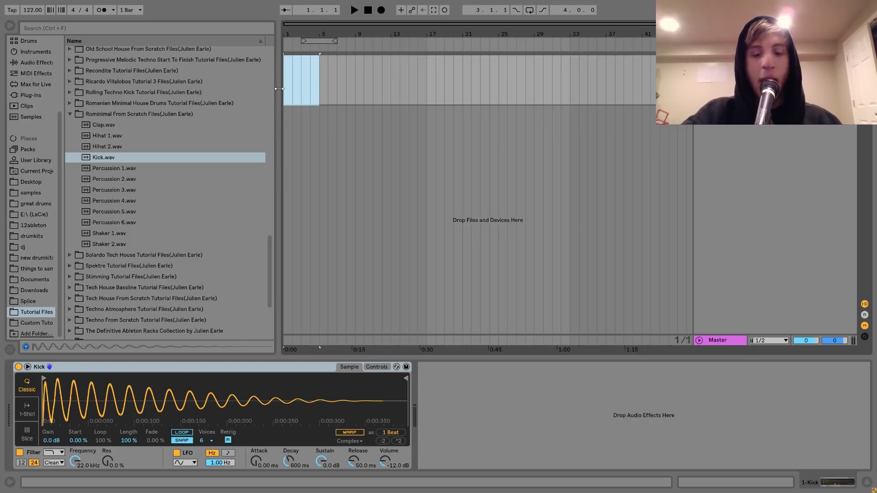
key("ctrl+shift+m")
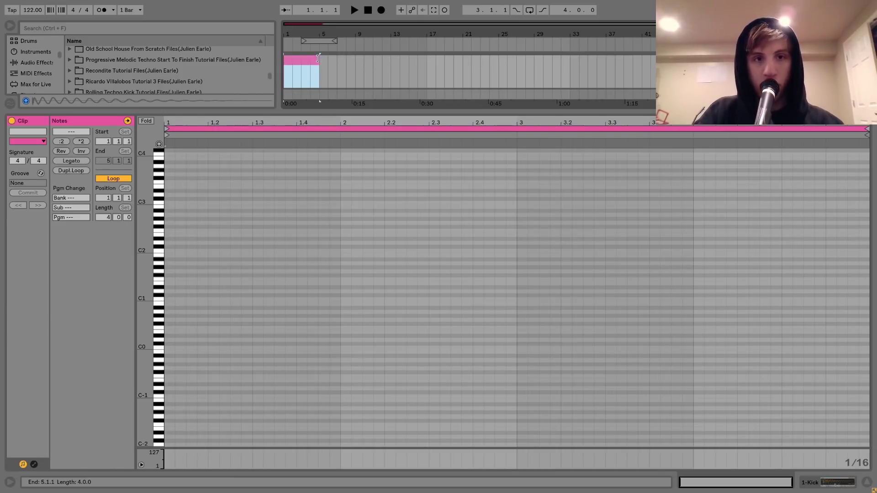
left_click_drag(319, 58, 357, 60)
key("ctrl+l")
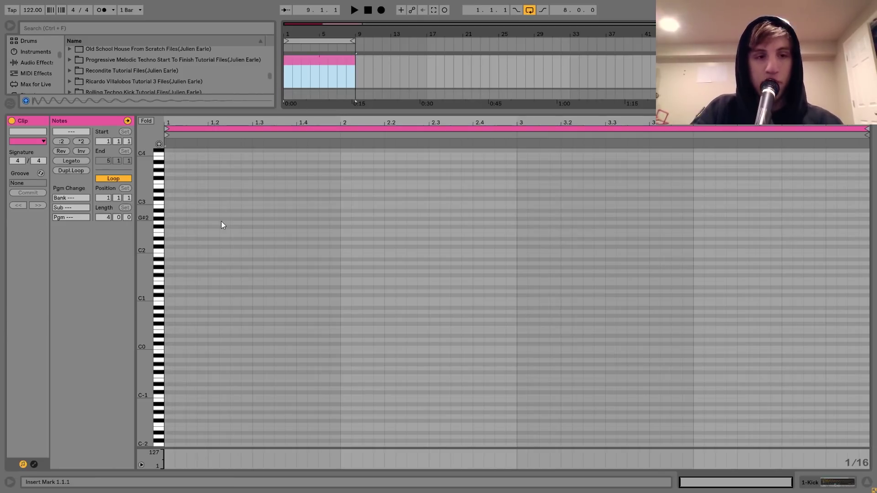
- Fill the kick clip with quarter-note C3 hits on every beat and play the loop back
double_click(171, 203)
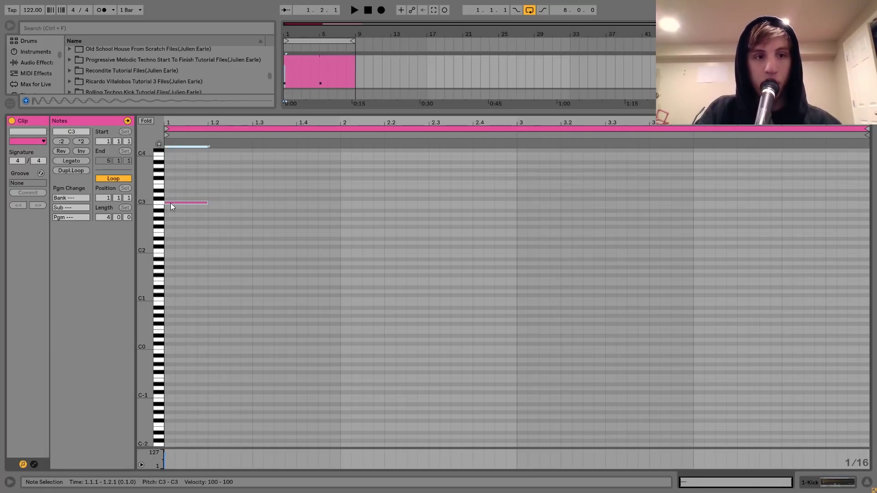
key("ctrl+d")
key("ctrl+d")
key("ctrl+d")
key("ctrl+d")
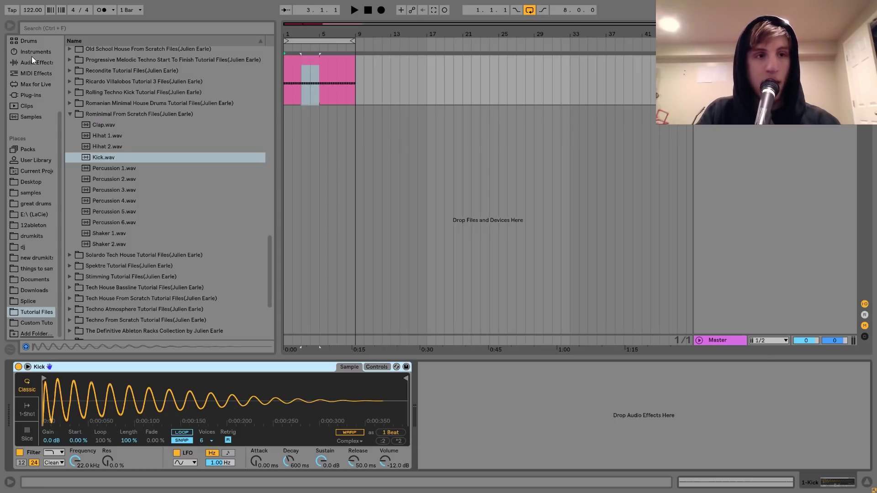
key("space")
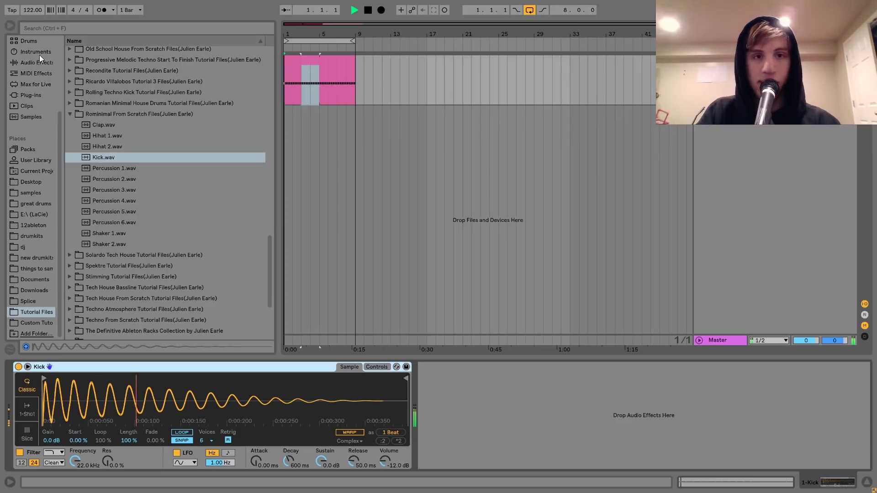
left_click(308, 61)
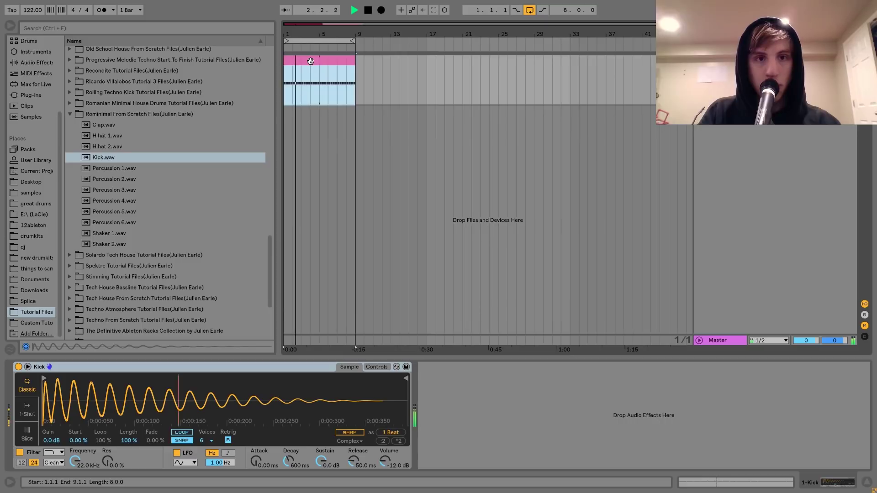
key("space")
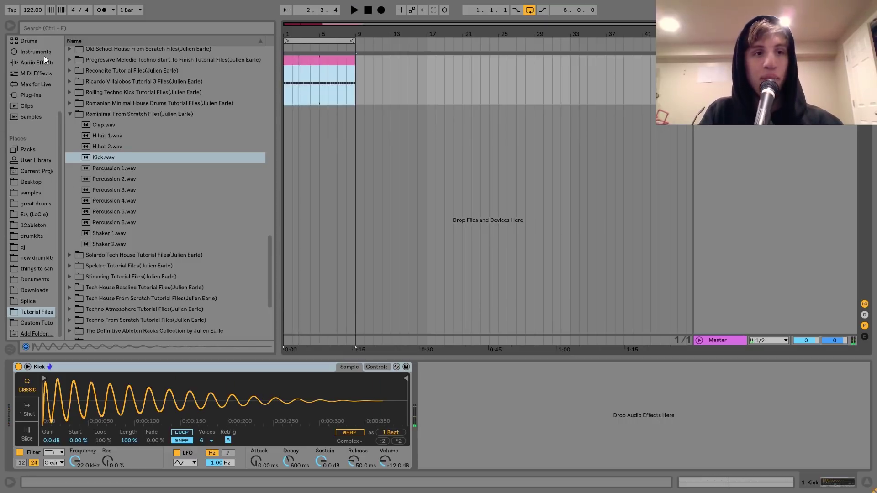
- Insert a Tuner on the kick track, play the loop to check the kick's pitch, and remove the Tuner
left_click(33, 63)
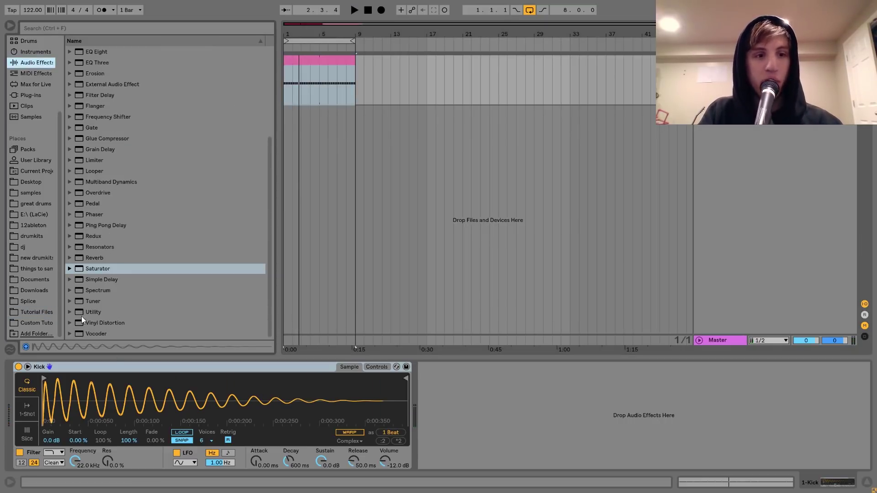
double_click(94, 301)
key("space")
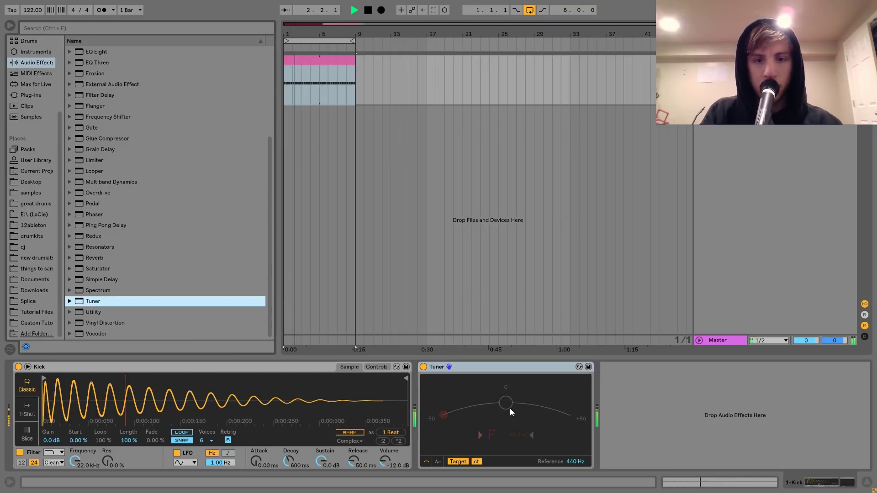
key("space")
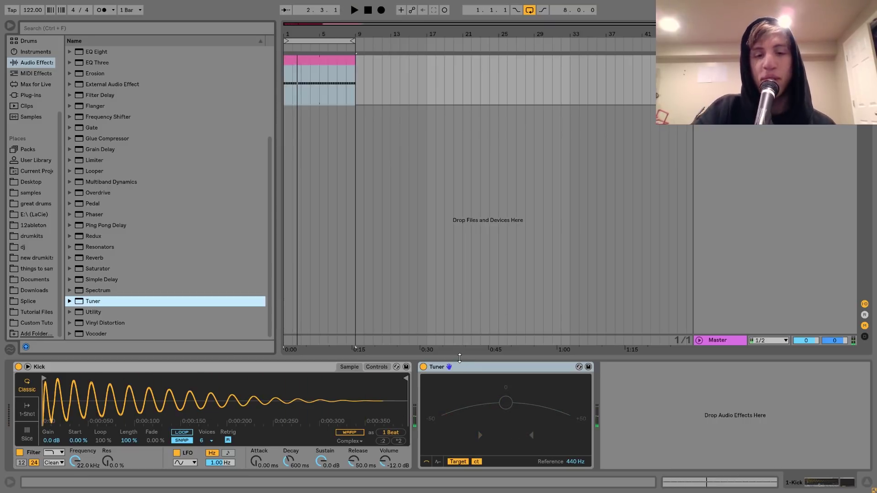
left_click(460, 366)
key("Delete")
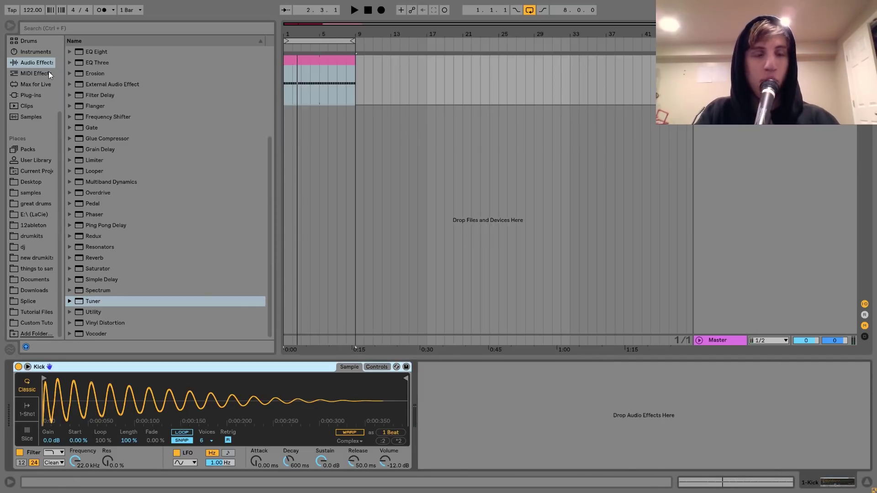
- Add Operator on a new MIDI track and create an empty four-bar clip starting at bar 1
left_click(29, 53)
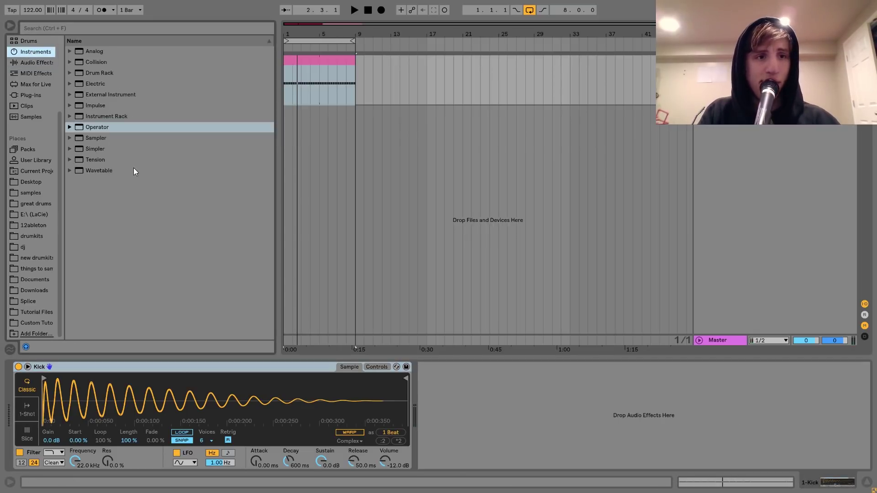
left_click_drag(88, 127, 267, 115)
key("ctrl+shift+m")
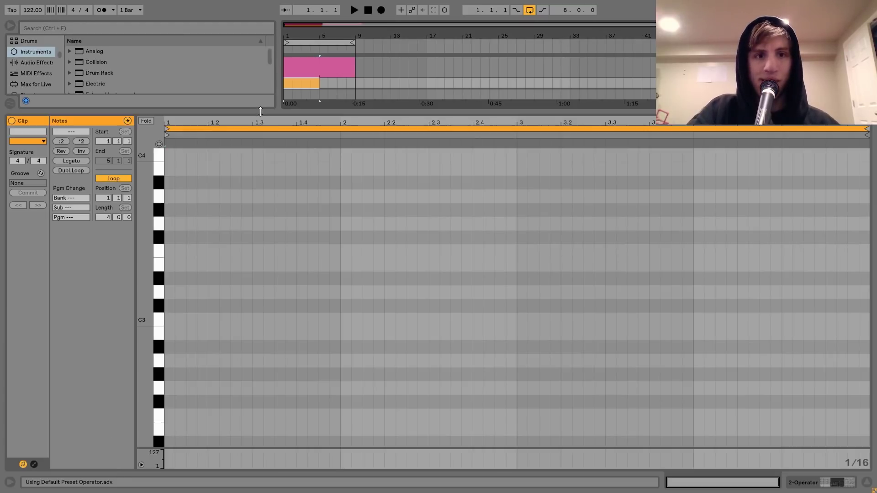
- Lower the keyboard octave to C1 and add an F1 note at 1.1.1 lasting two beats in the Operator clip
key("z")
key("z")
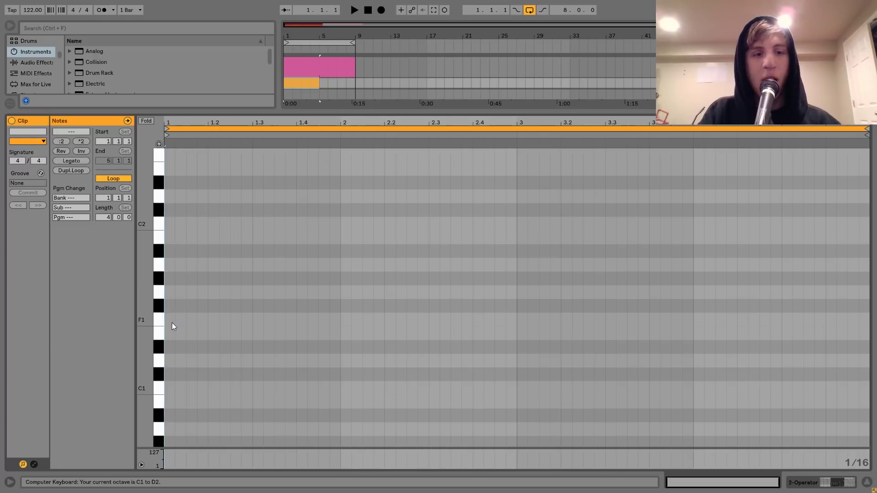
double_click(172, 322)
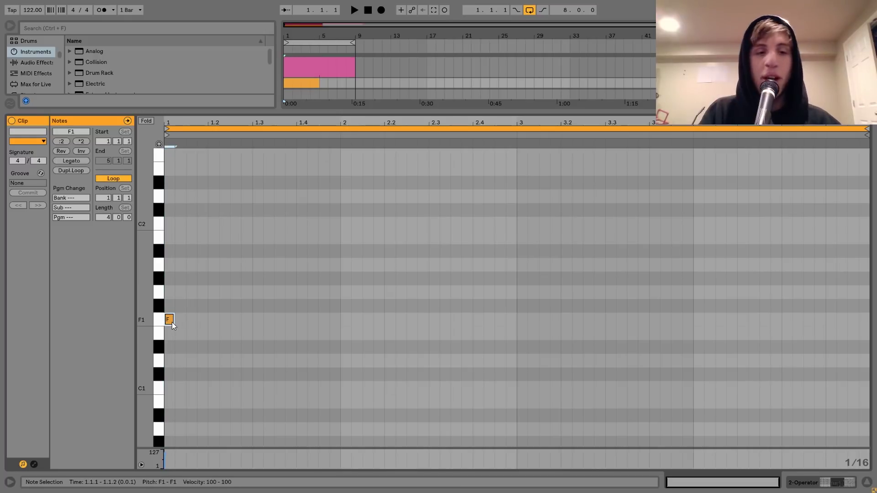
key("shift+Right")
key("shift+Right")
key("shift+Right")
key("shift+Right")
key("shift+Right")
key("shift+Right")
key("shift+Right")
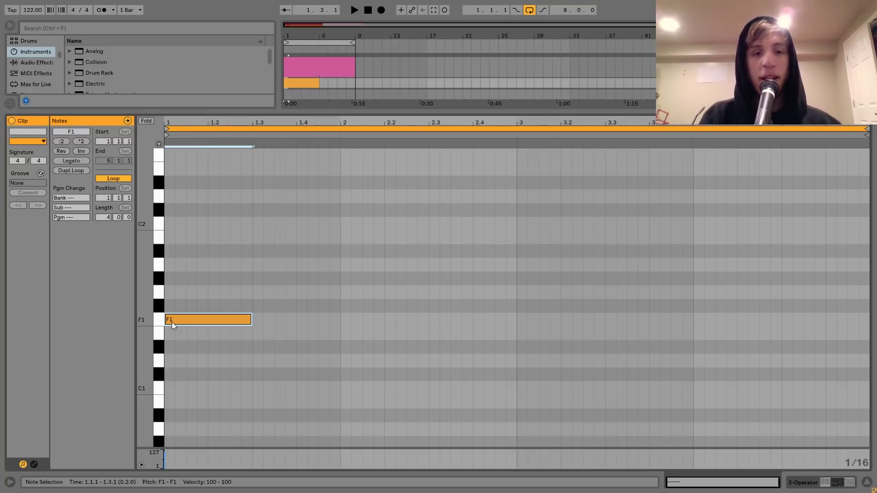
- Duplicate the F1 note, place the copy at 1.4.3, shorten it to two sixteenths and play it briefly
key("ctrl+d")
key("Right")
key("Right")
key("Right")
key("Right")
key("Right")
key("Right")
key("shift+Left")
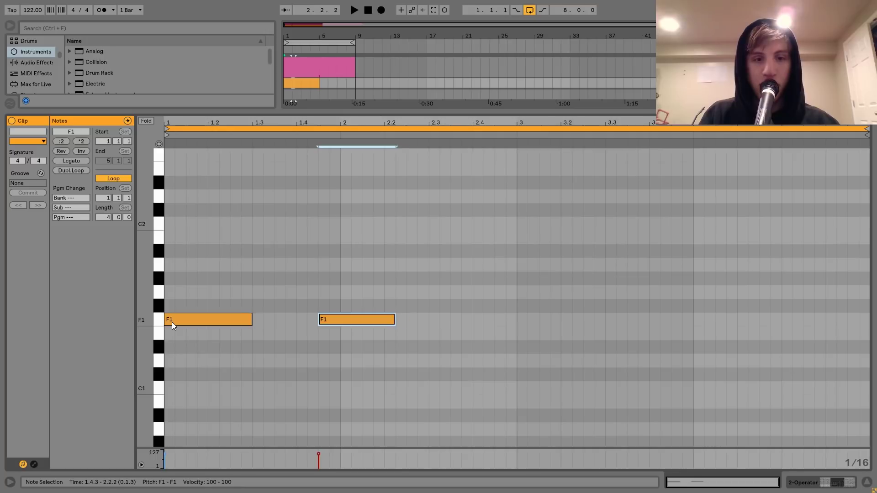
key("shift+Left")
key("shift+Left")
key("shift+Left")
key("shift+Left")
key("shift+Left")
key("space")
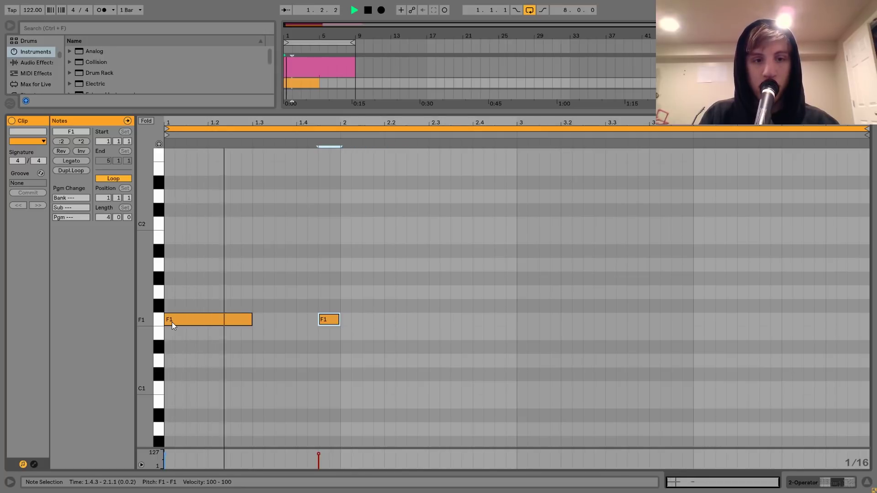
key("space")
- Duplicate the short note to 2.1.4, drop the copy an octave to F0 and start playback
key("ctrl+d")
key("Right")
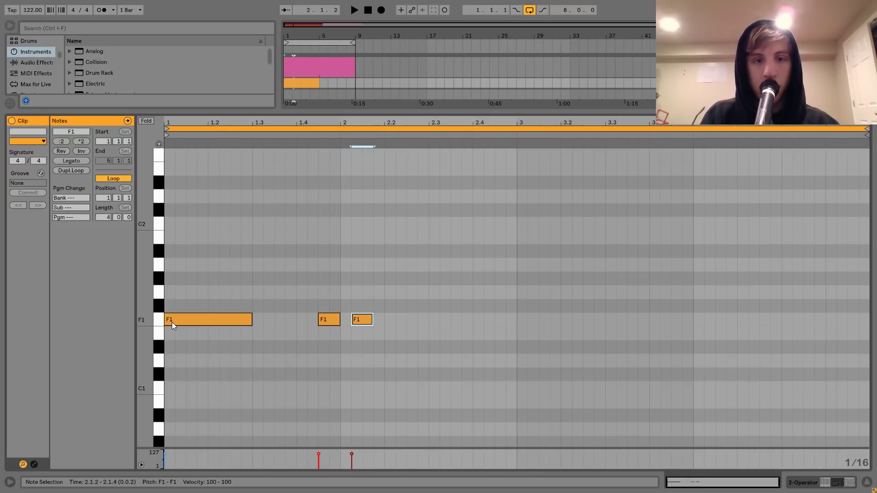
key("Right")
key("Right")
key("shift+Down")
key("space")
- Copy the F0 note to 2.3.2, and duplicate the whole two-bar bass pattern into bars 3 and 4
key("ctrl+d")
key("Right")
key("Right")
key("Right")
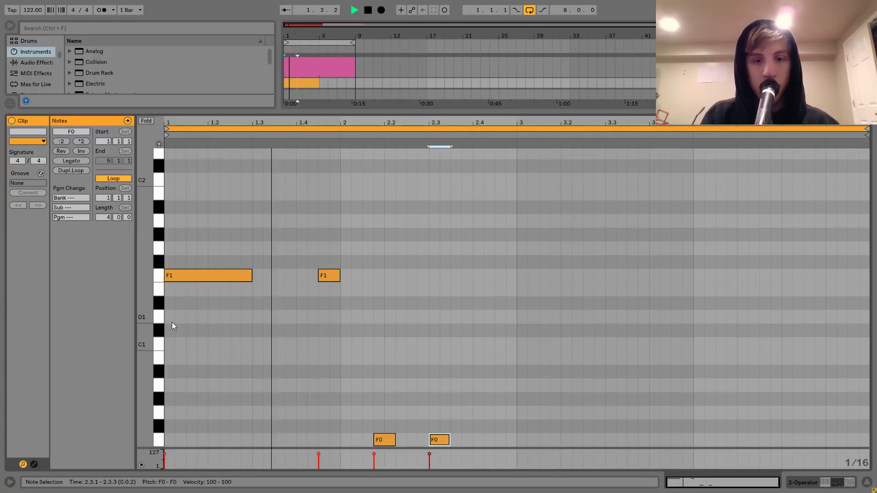
key("Right")
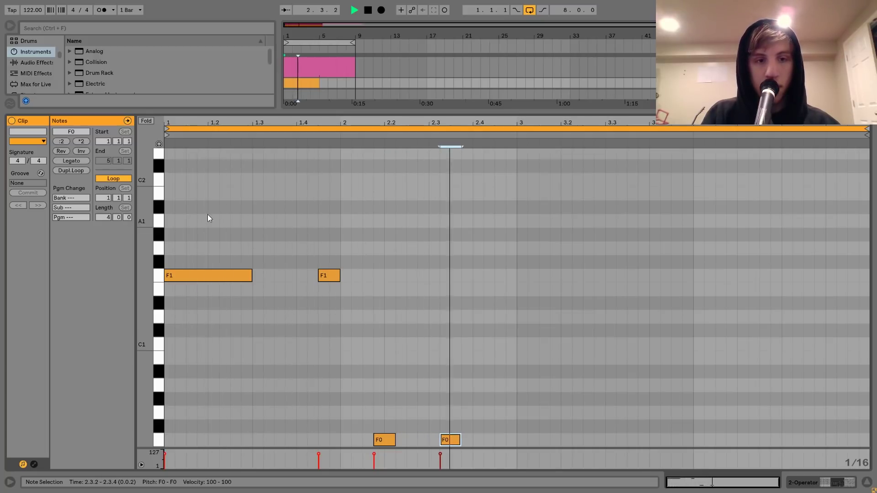
left_click_drag(172, 206, 515, 462)
key("ctrl+d")
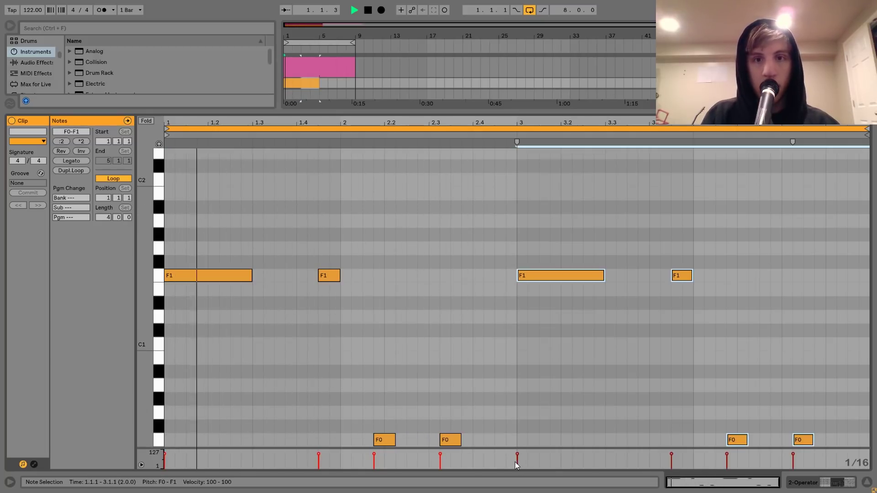
- Lower the short F1 notes at 1.4.3 and 3.4.3 an octave to F0, keeping both two sixteenths long
left_click_drag(281, 196, 372, 327)
key("shift+Right")
key("shift+Down")
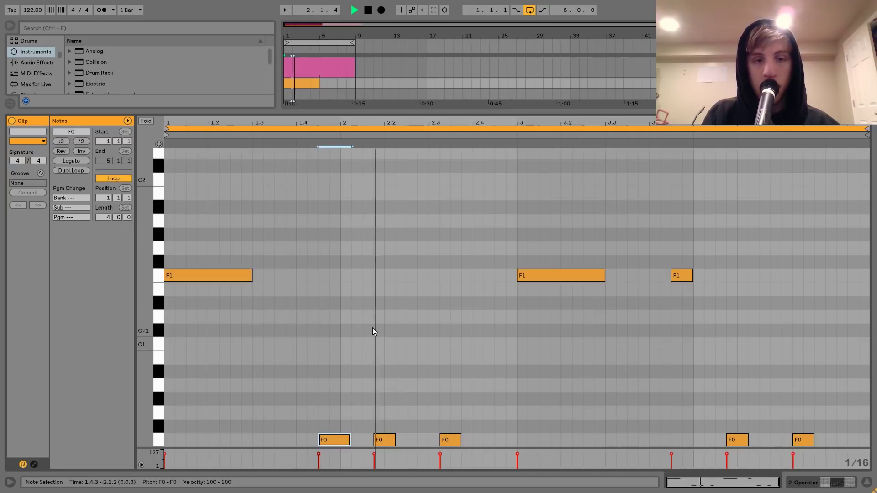
key("shift+Left")
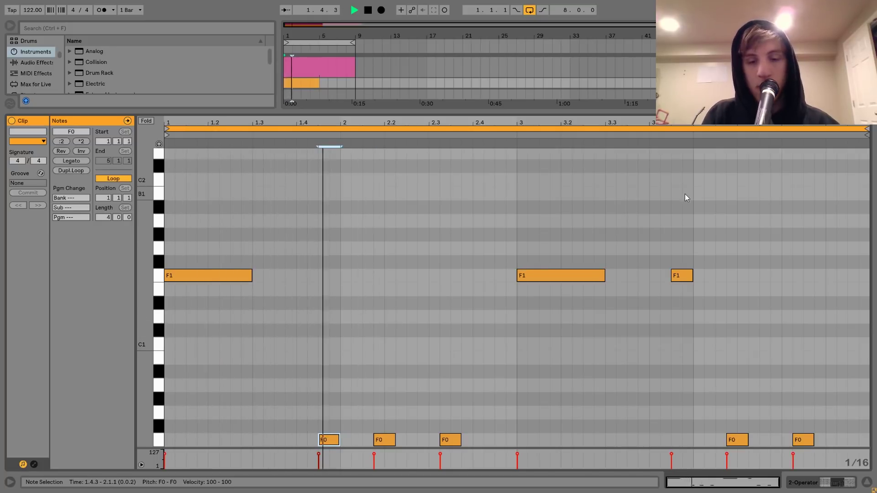
left_click_drag(685, 210, 684, 321)
key("shift+Down")
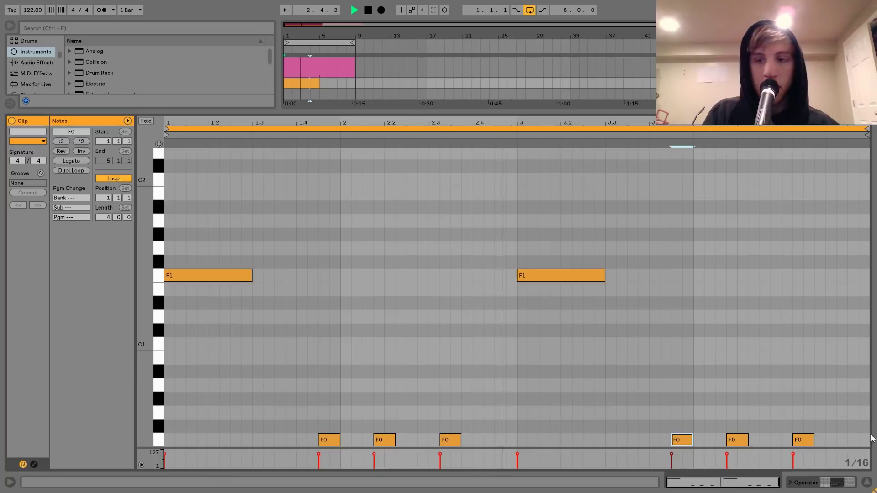
- Add a sixteenth-long F0 note at 4.4.3, try it an octave higher, and return it to F0
double_click(853, 440)
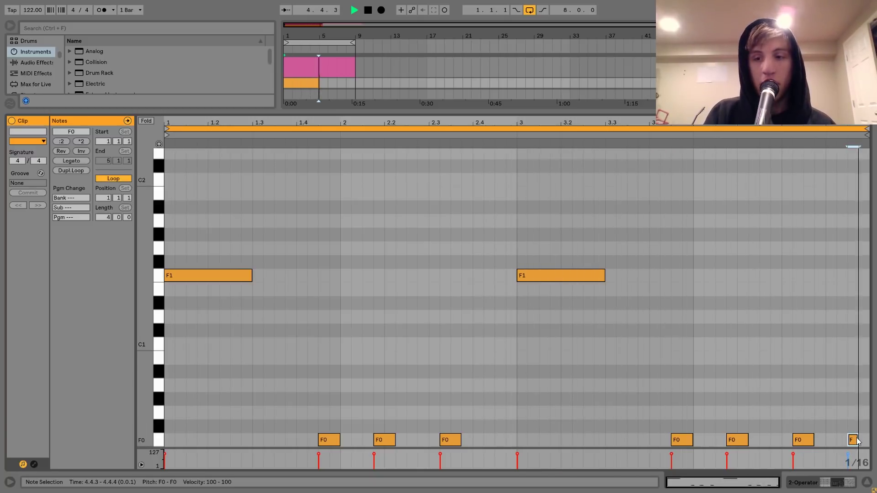
key("shift+Up")
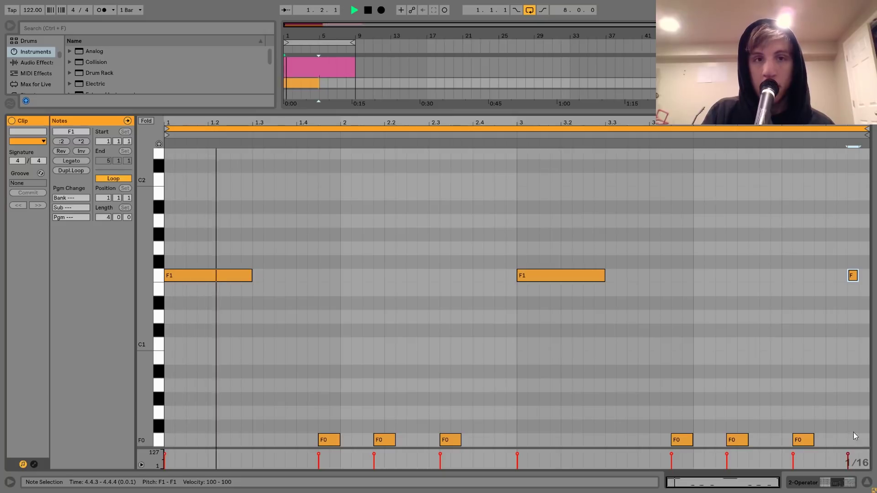
key("shift+Down")
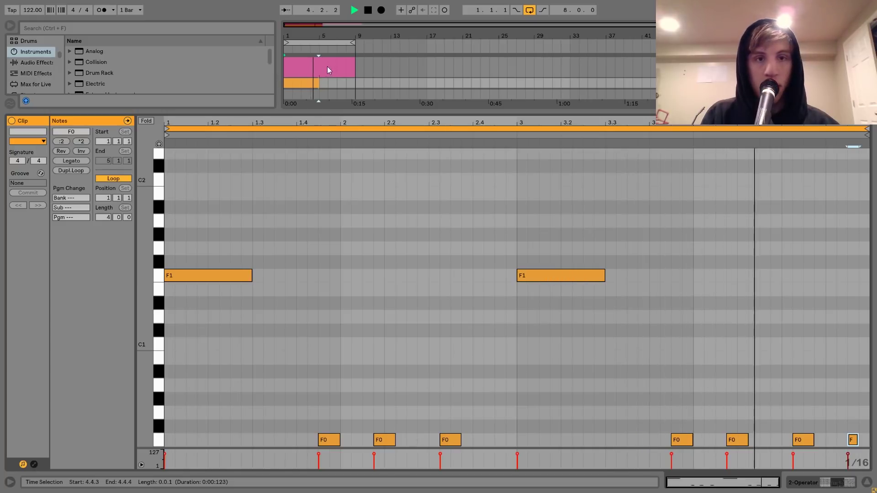
- Extend the four-bar bass clip to the end of bar 8 and play it with the kick, selecting the Operator track
left_click_drag(318, 83, 355, 84)
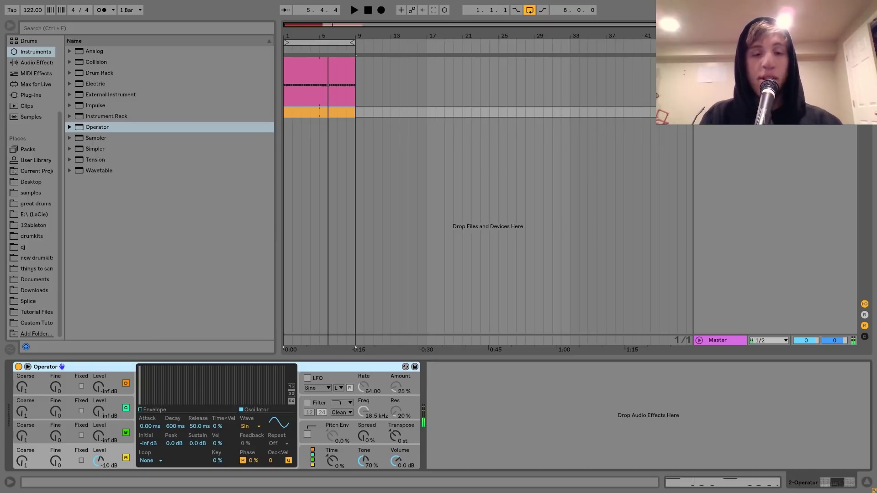
key("space")
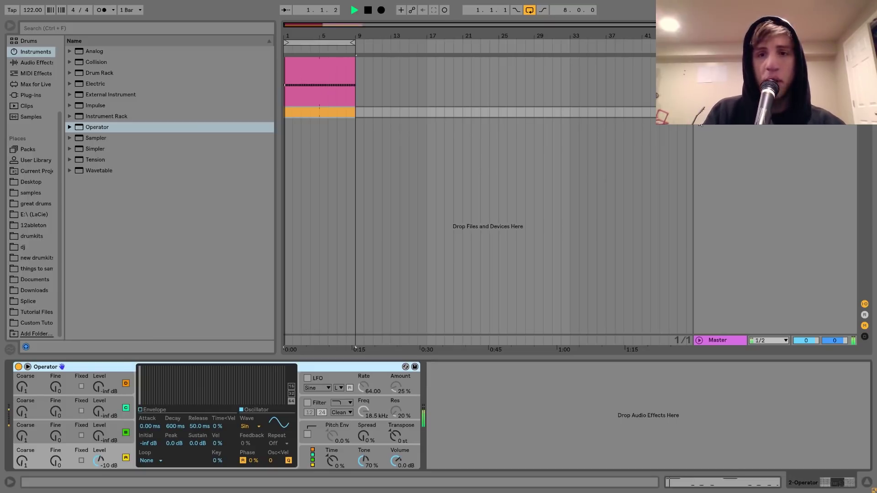
left_click(700, 113)
key("space")
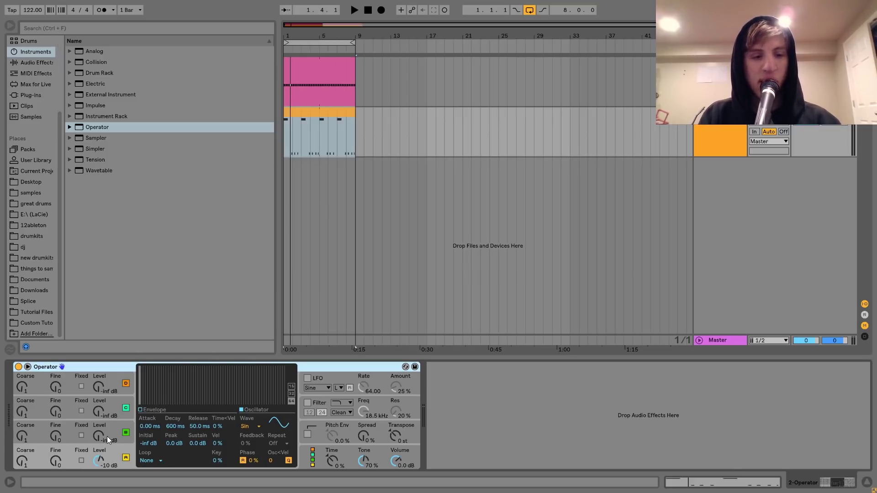
- Raise the level of Operator's oscillator B to -33 dB while the bassline plays
key("space")
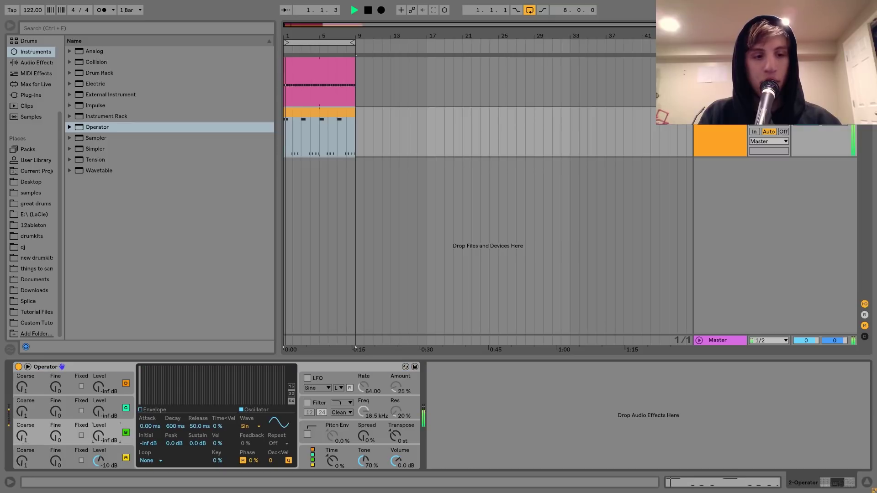
left_click_drag(99, 436, 98, 438)
key("space")
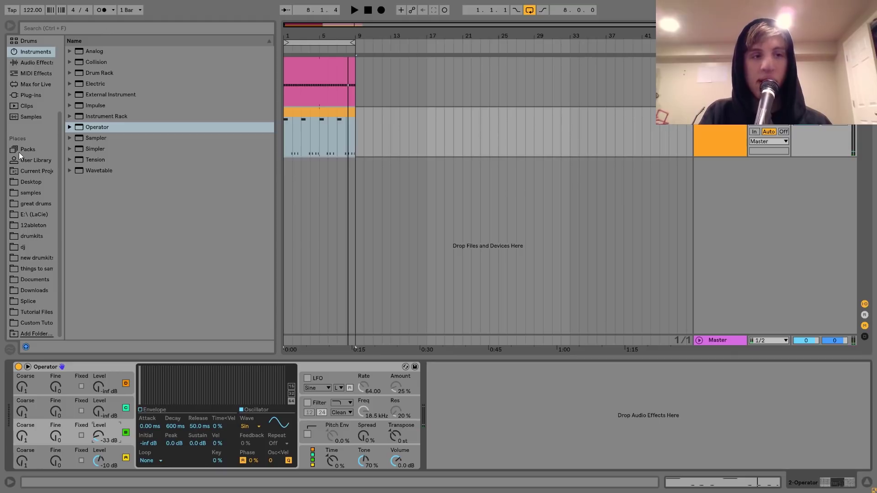
key("space")
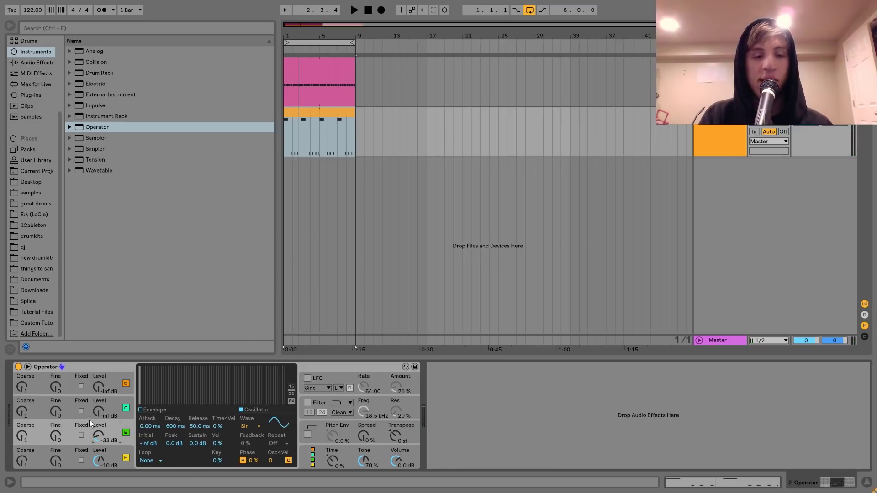
- Try oscillator levels of -15 dB for B, 0 dB for C and -18 dB for D, and undo these changes
key("space")
left_click_drag(98, 436, 98, 379)
key("space")
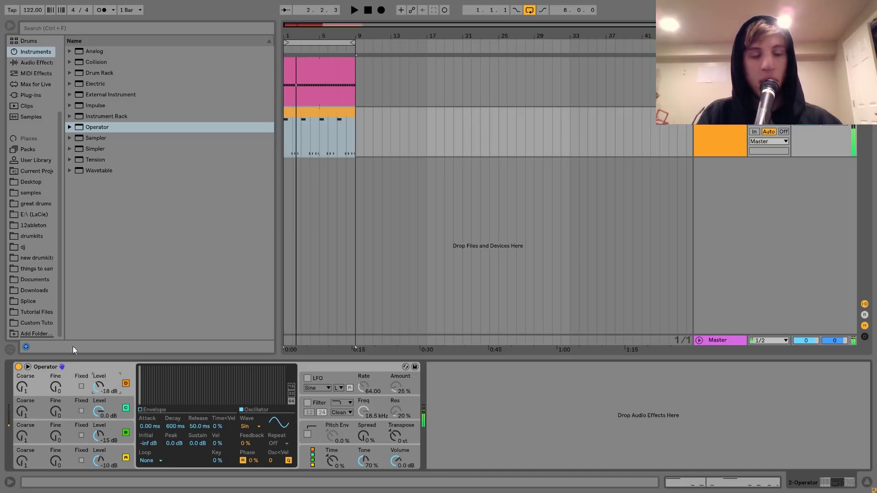
key("ctrl+z")
key("ctrl+z")
key("ctrl+z")
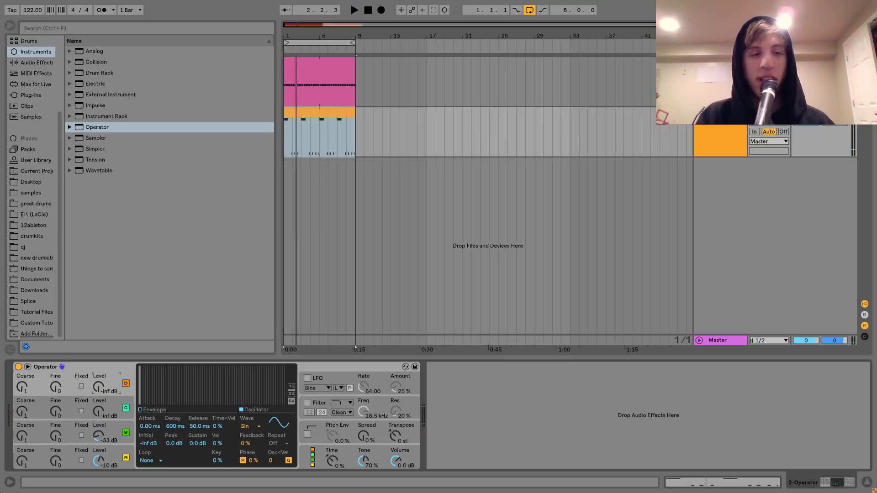
- Add a Saturator after Operator on the bass track and set its drive to 2.81 dB while listening
key("space")
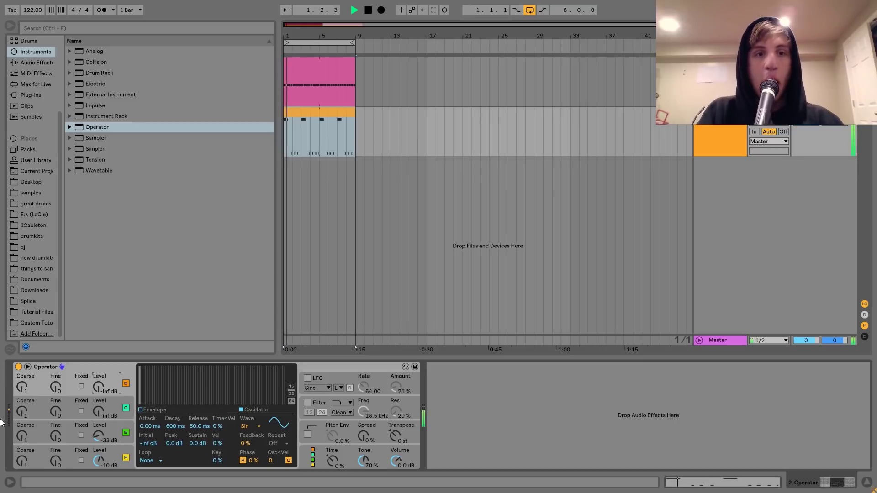
key("space")
left_click(37, 62)
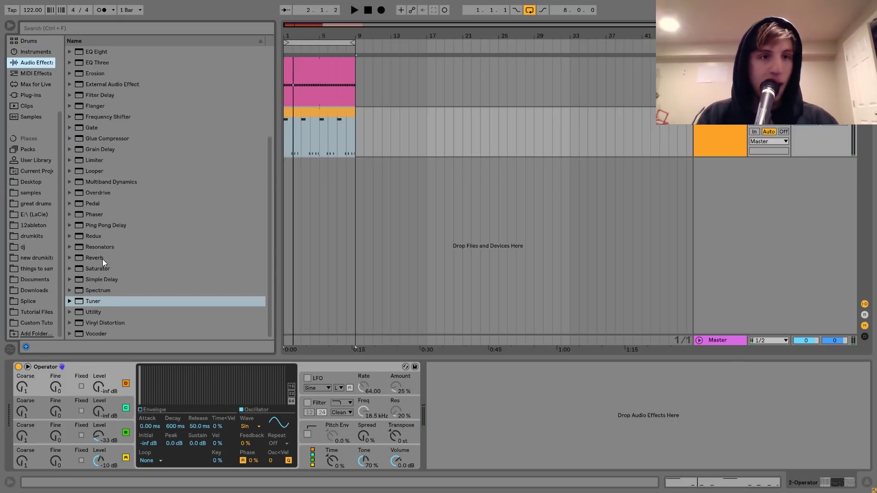
left_click_drag(102, 270, 494, 435)
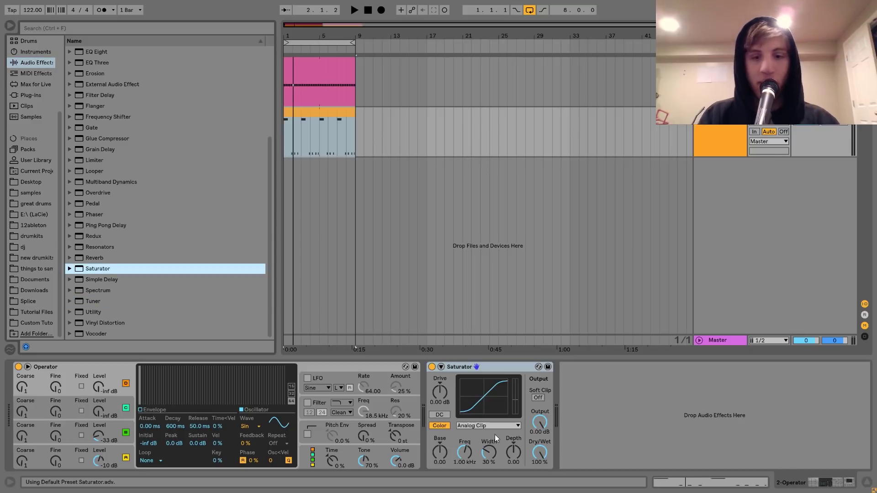
left_click(439, 398)
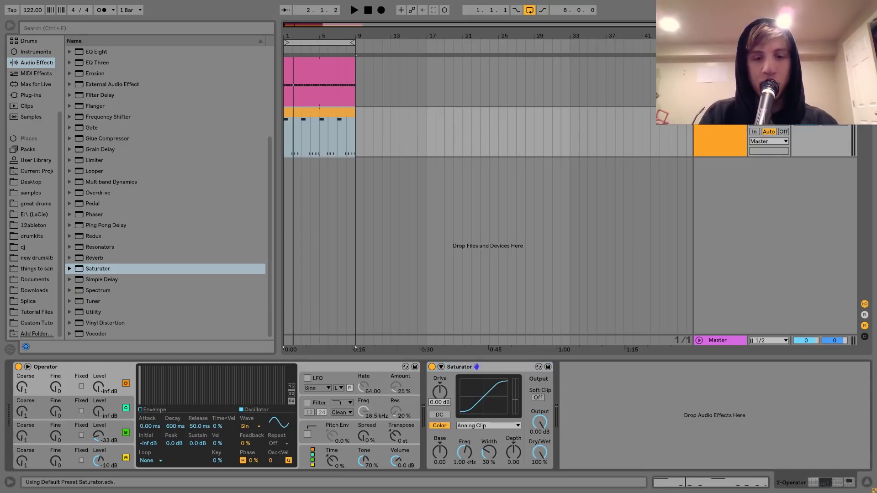
key("space")
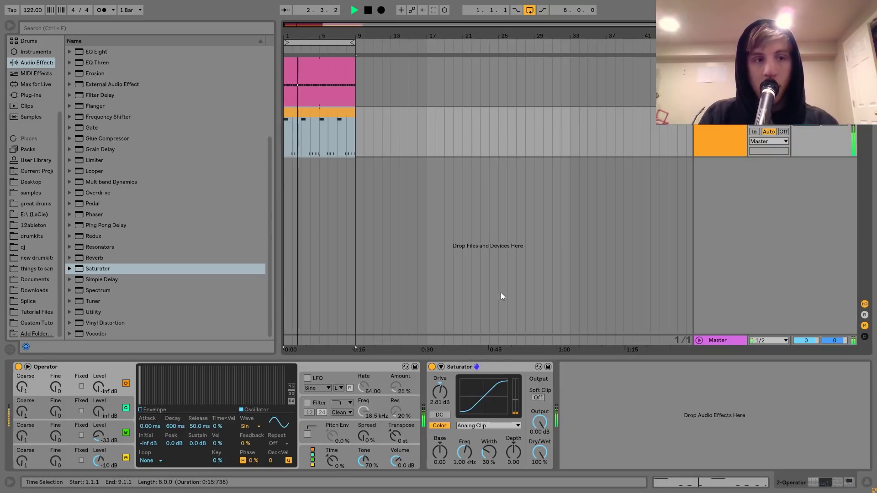
- Add a Compressor after the bass Saturator, sidechain it from 1-Kick Post FX and set its threshold to -35.3 dB during playback
scroll(106, 320, "up", 4)
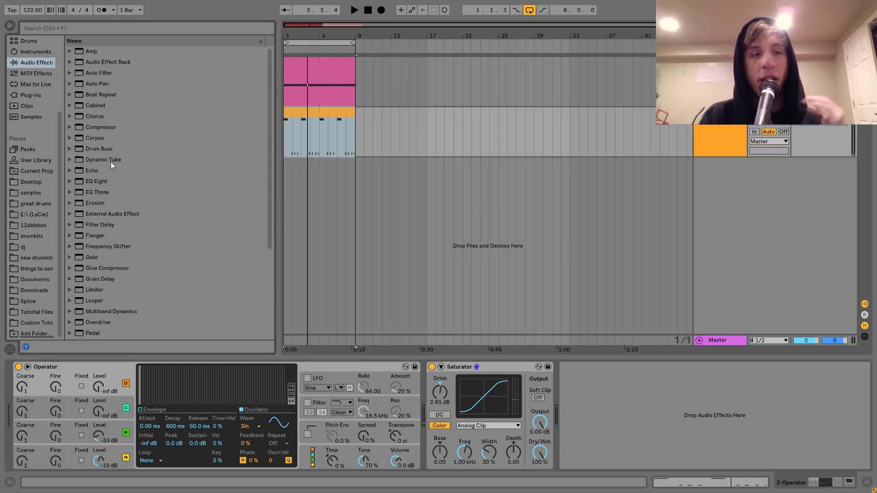
double_click(105, 127)
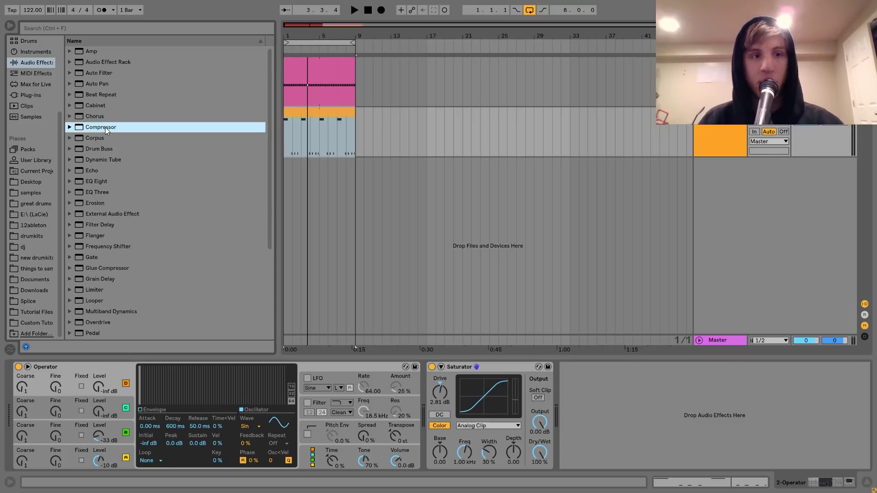
left_click(574, 367)
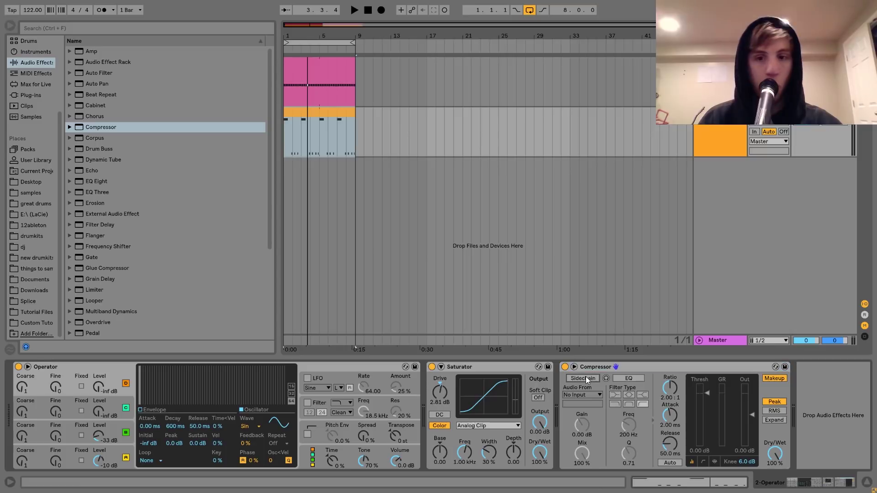
left_click(591, 395)
left_click(588, 406)
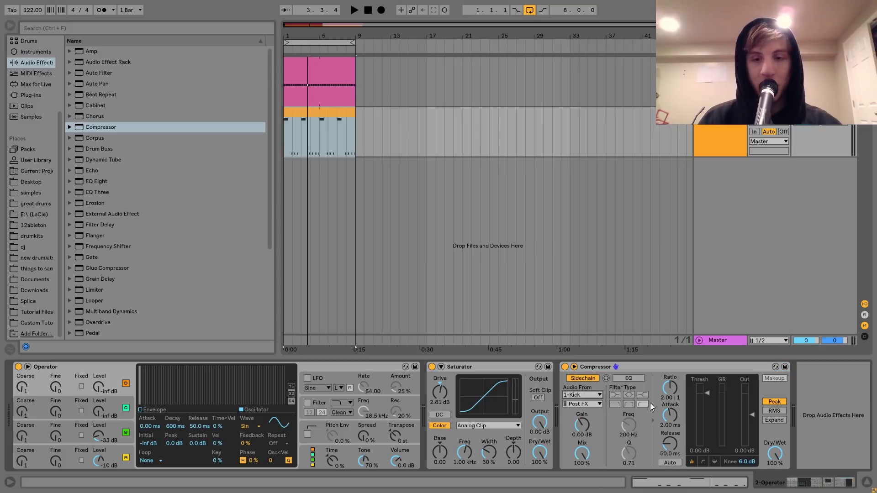
key("space")
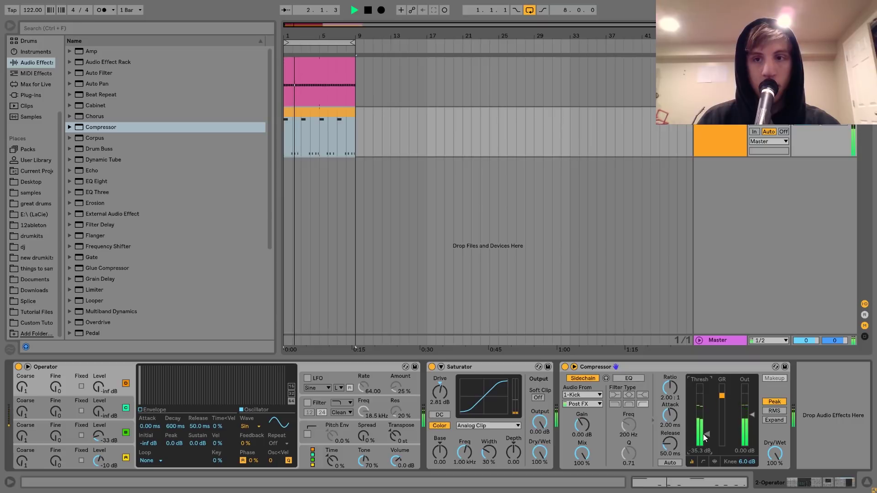
- Add a Saturator to the Kick track, set its drive to 3 dB and start playback
left_click(720, 82)
key("space")
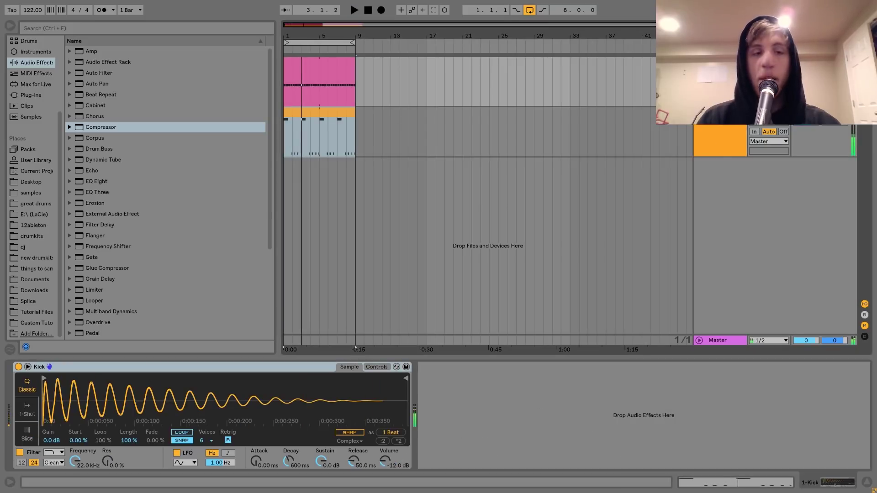
scroll(160, 263, "down", 4)
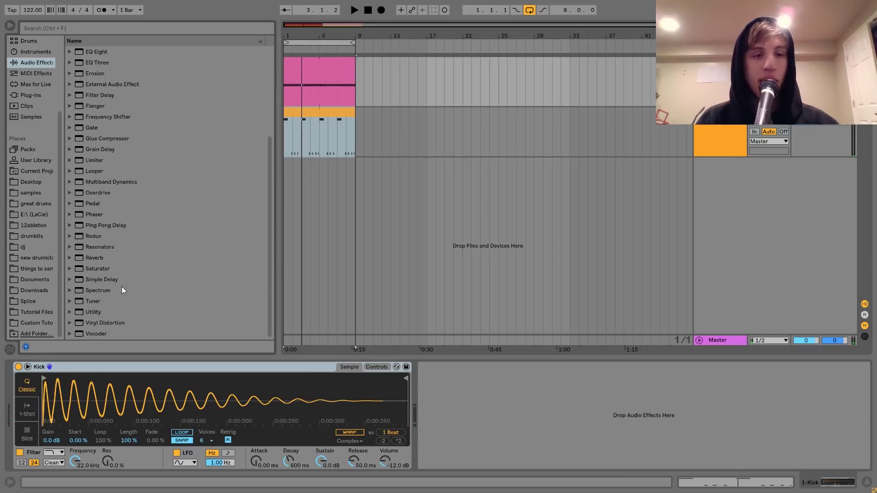
left_click_drag(97, 269, 522, 440)
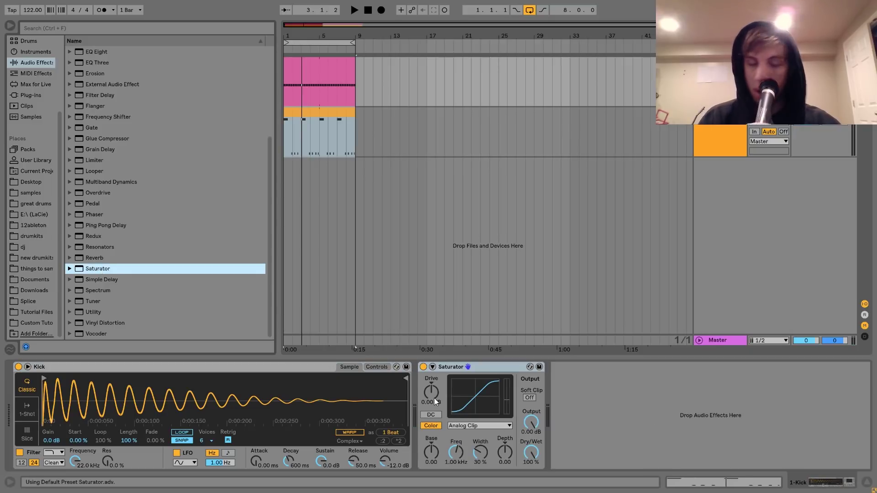
left_click_drag(434, 399, 434, 396)
key("space")
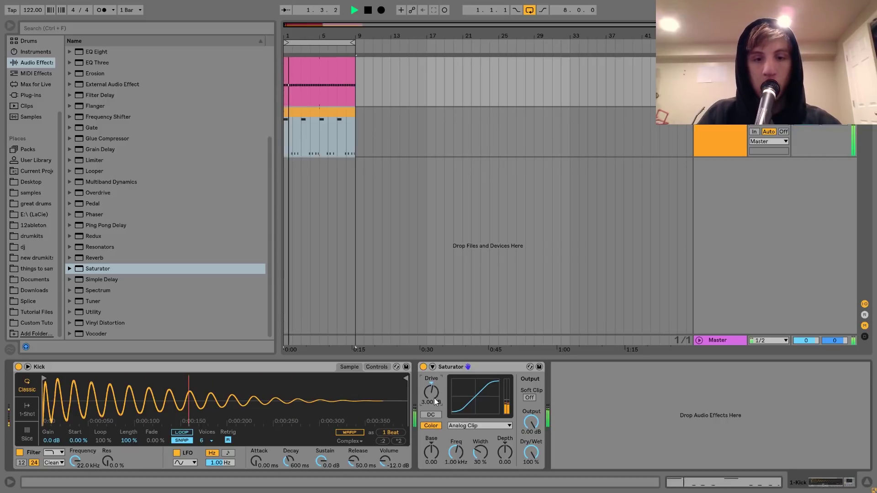
- Set the kick Saturator's drive to 2 dB and base to 1.81, and compare the kick with the effect bypassed and enabled
key("Down")
left_click_drag(431, 464, 430, 460)
key("Down")
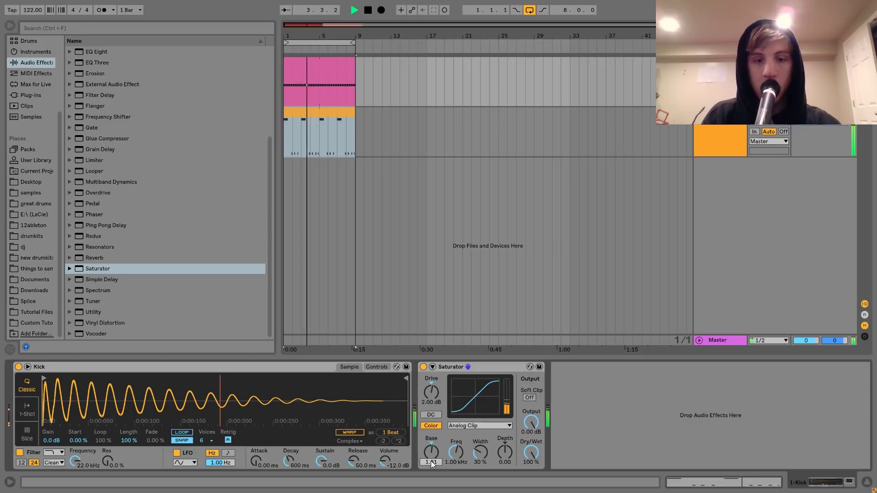
left_click(423, 367)
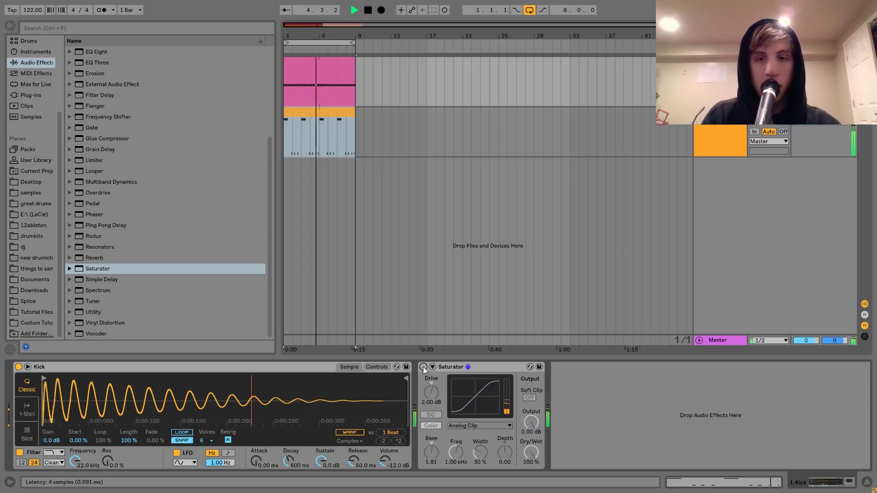
left_click(424, 368)
key("space")
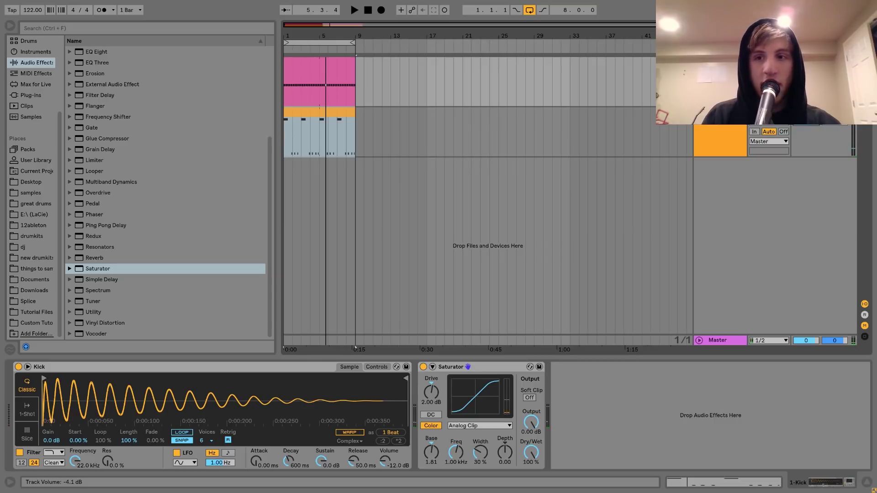
- Lower the Kick and Operator track volumes together in the mixer during playback, bringing Operator to -6.1 dB, and return to the arrangement
key("space")
key("Tab")
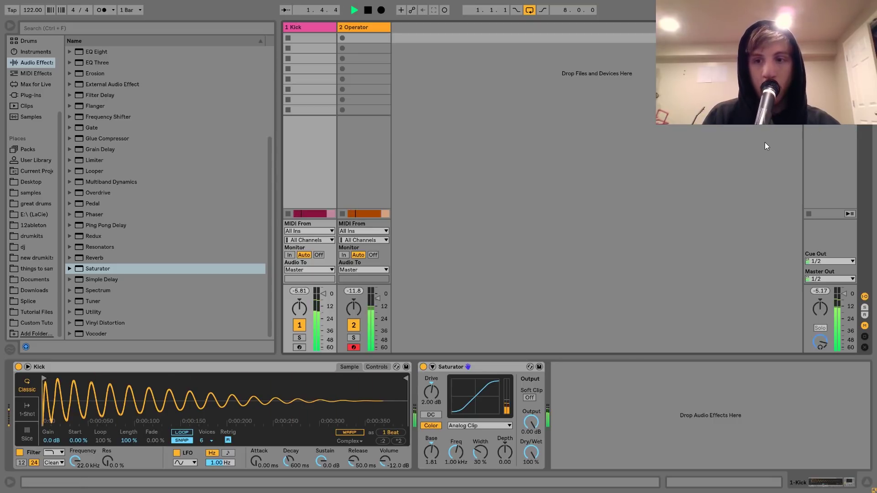
left_click(365, 28)
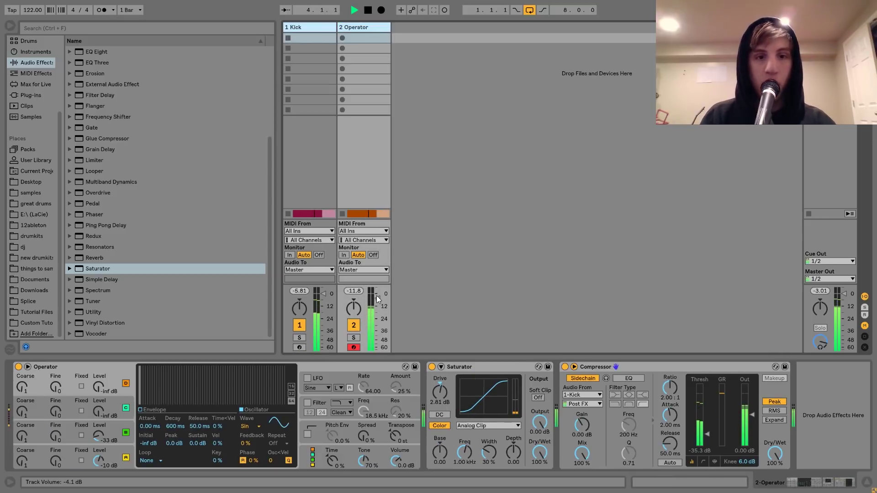
left_click_drag(377, 296, 377, 301)
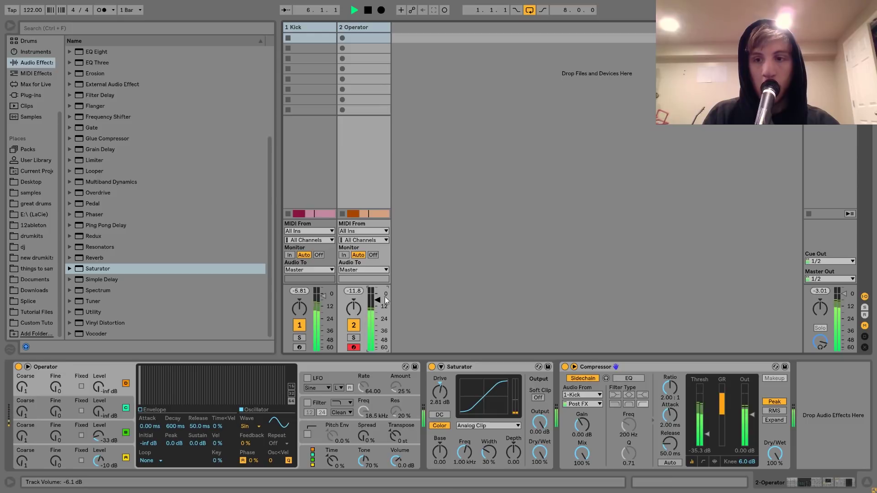
key("Tab")
key("space")
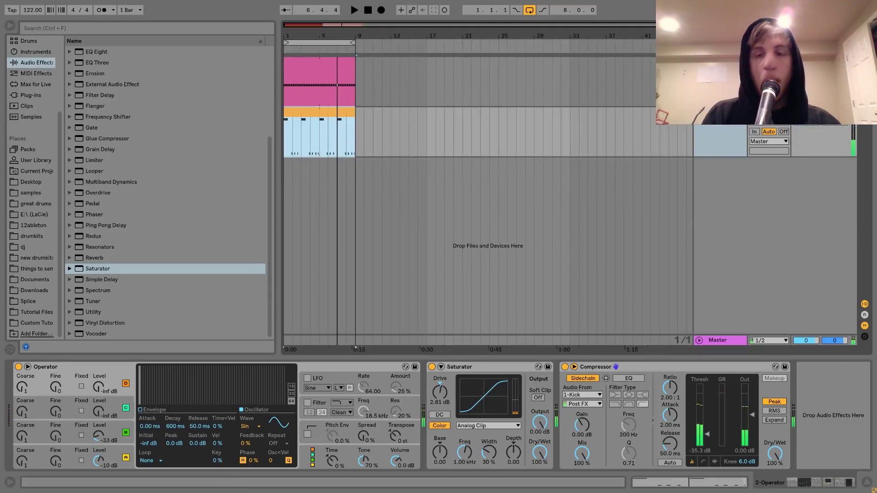
- Insert a new MIDI track with an Operator and create an empty four-bar MIDI clip from bar 1 to bar 5
key("ctrl+shift+t")
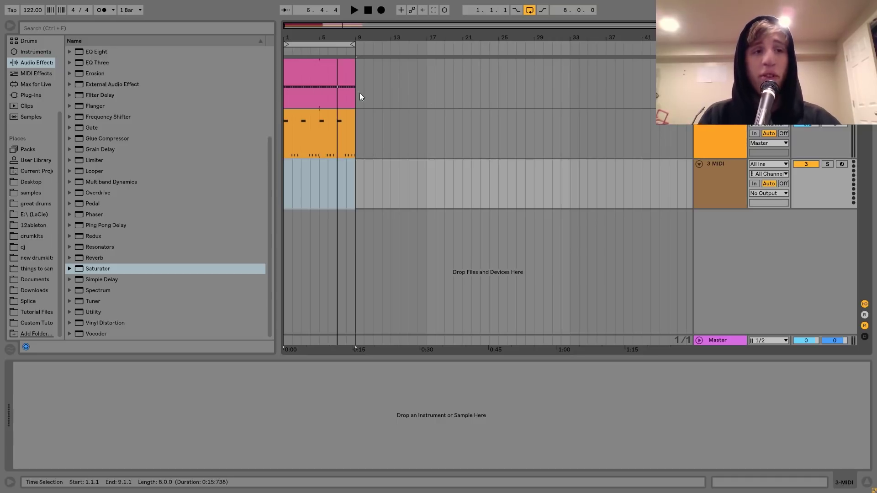
left_click(37, 53)
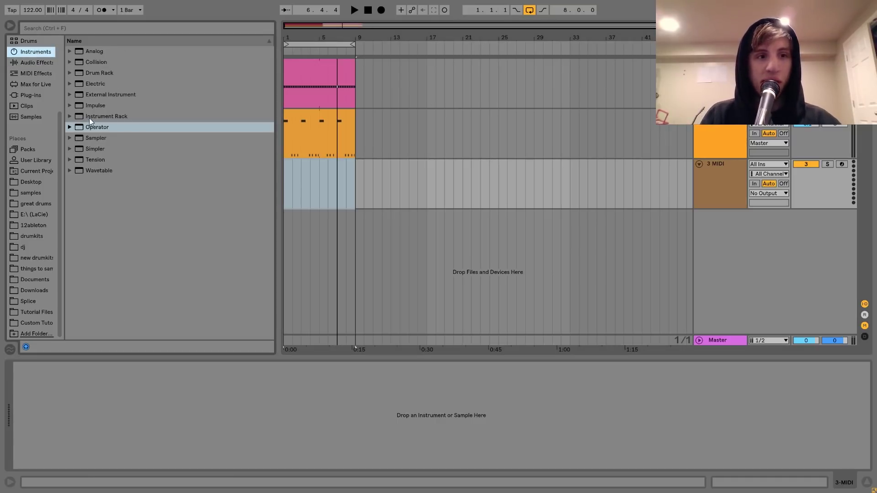
left_click_drag(95, 127, 430, 189)
left_click_drag(314, 186, 302, 186)
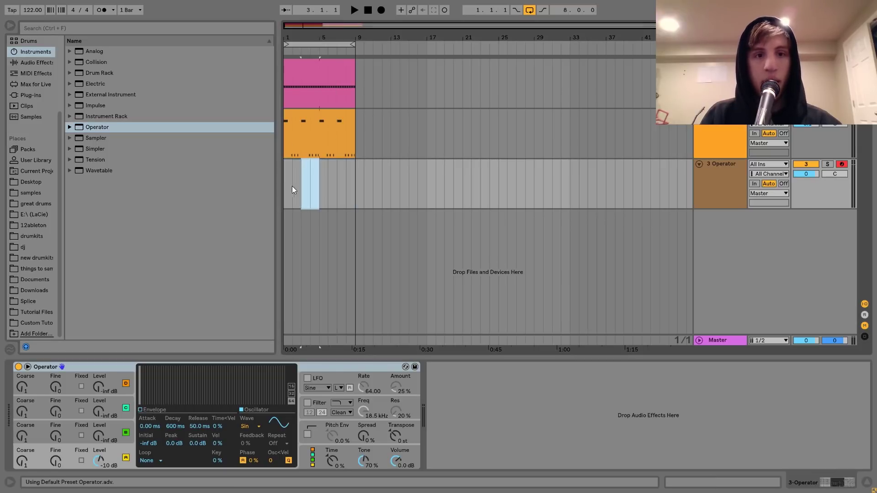
key("ctrl+shift+m")
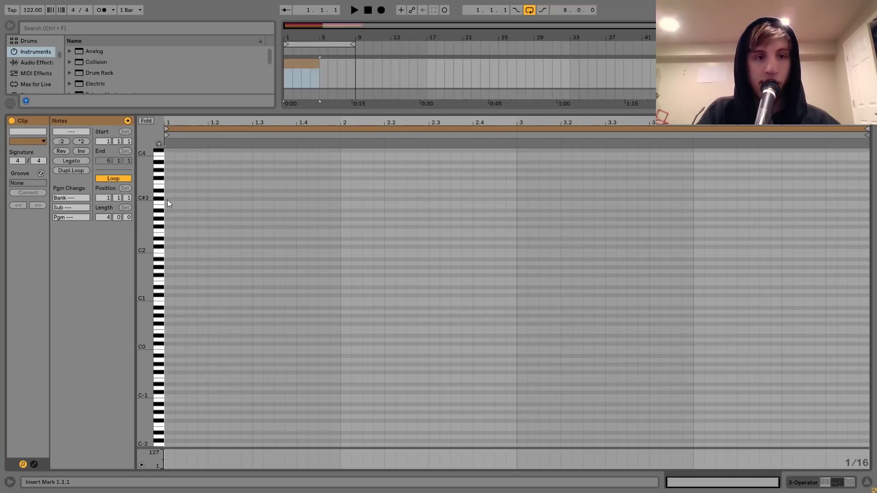
- Fill the first bar of the new clip with repeated sixteenth notes on C#3
double_click(167, 199)
key("ctrl+d")
key("ctrl+d")
key("ctrl+d")
key("ctrl+d")
key("ctrl+d")
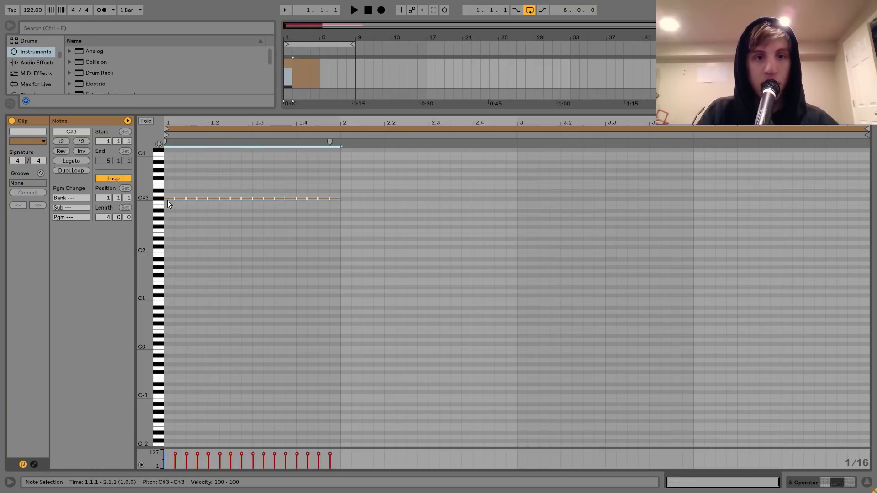
- Duplicate the sixteenth notes across all four bars and transpose them down a semitone to C3 during playback
key("space")
key("ctrl+a")
key("ctrl+d")
key("ctrl+a")
key("Down")
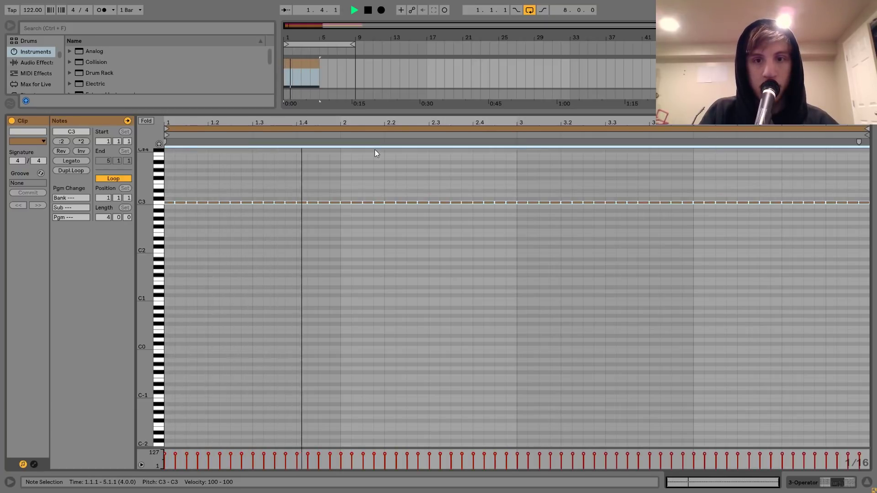
- Transpose the sixteenth notes up a semitone to C#3, stop playback and extend the new Operator clip to bar 9
key("Up")
key("space")
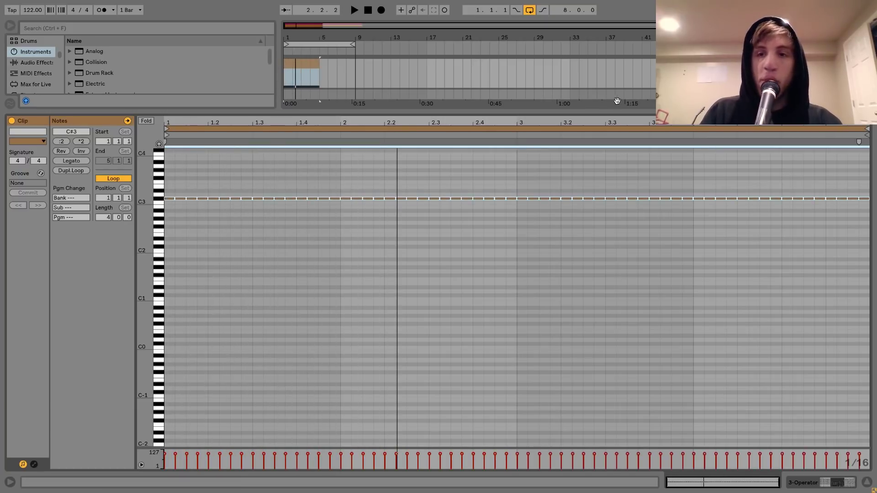
key("shift+Tab")
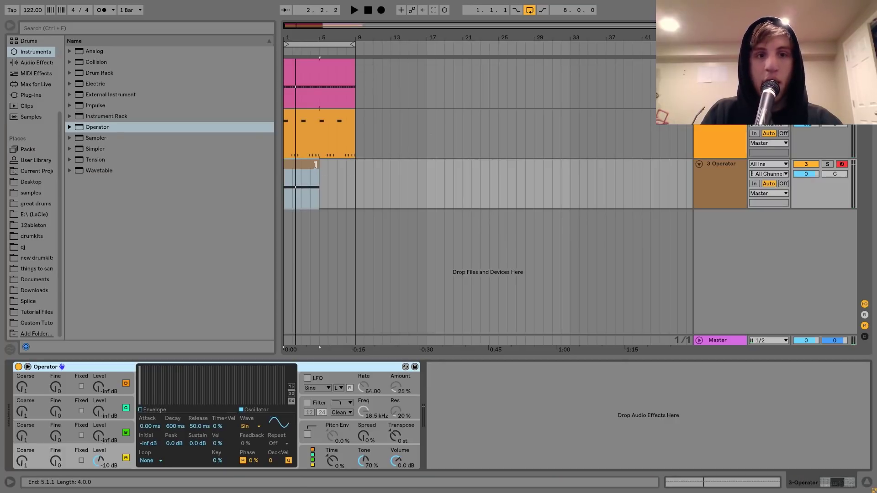
left_click_drag(319, 167, 355, 168)
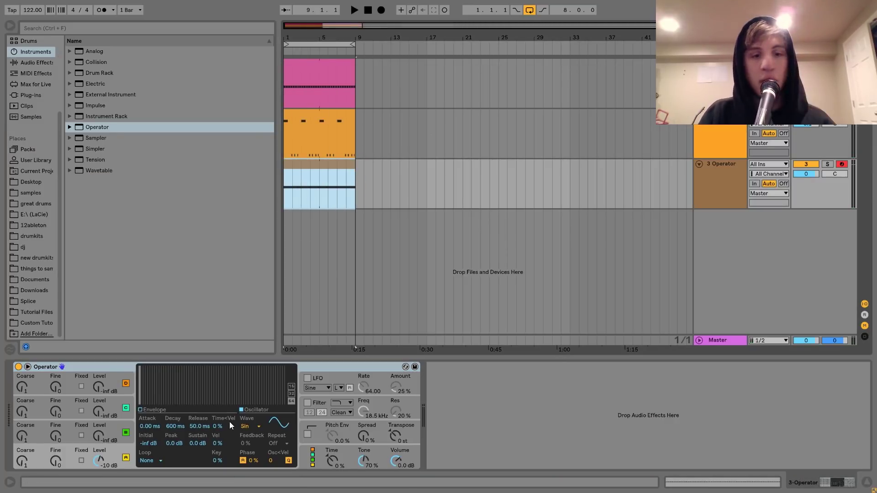
- Set oscillator A's waveform to NoW noise, drop its sustain to -inf dB and shorten its decay to about 113 ms during playback
left_click(255, 426)
left_click(263, 409)
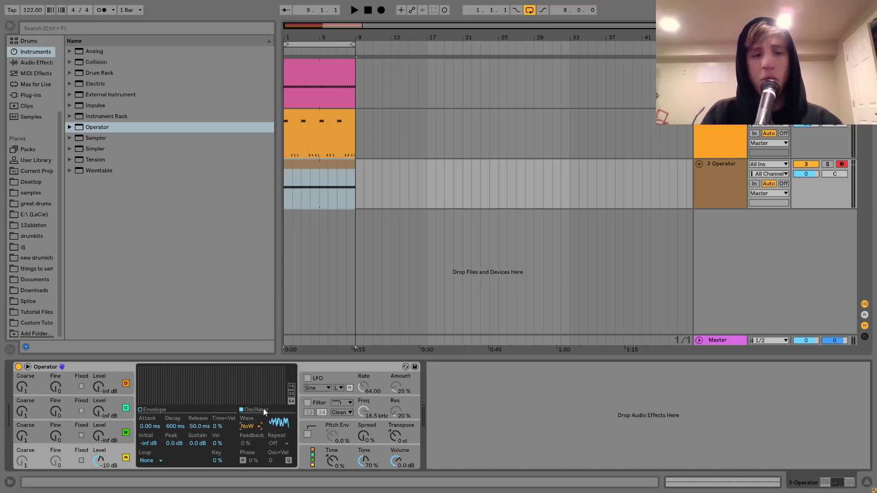
left_click_drag(192, 445, 193, 462)
key("space")
left_click_drag(175, 427, 175, 453)
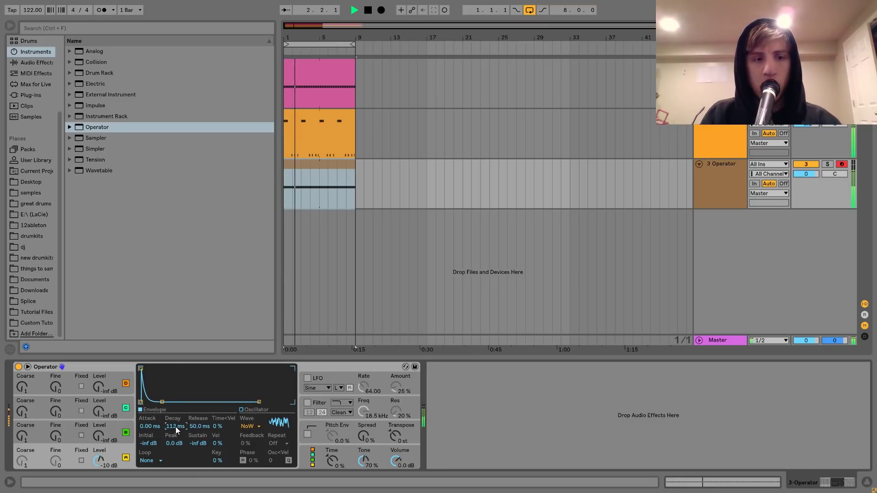
left_click(827, 164)
left_click(807, 165)
key("space")
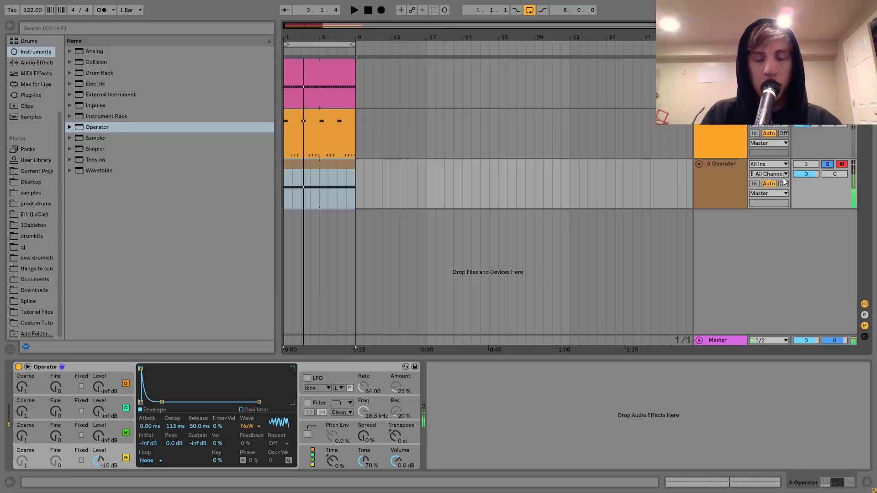
left_click(827, 165)
left_click(807, 165)
- Lower the third track's volume to -9.2 dB while the loop plays
key("space")
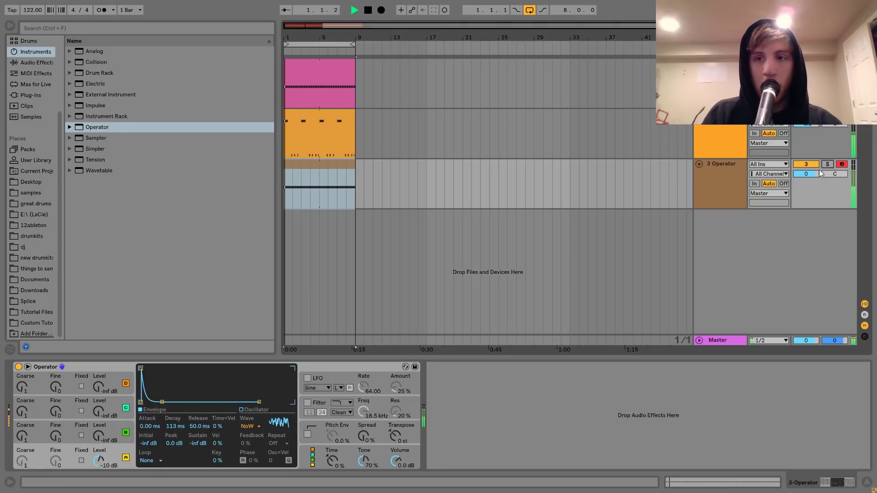
left_click_drag(807, 174, 807, 194)
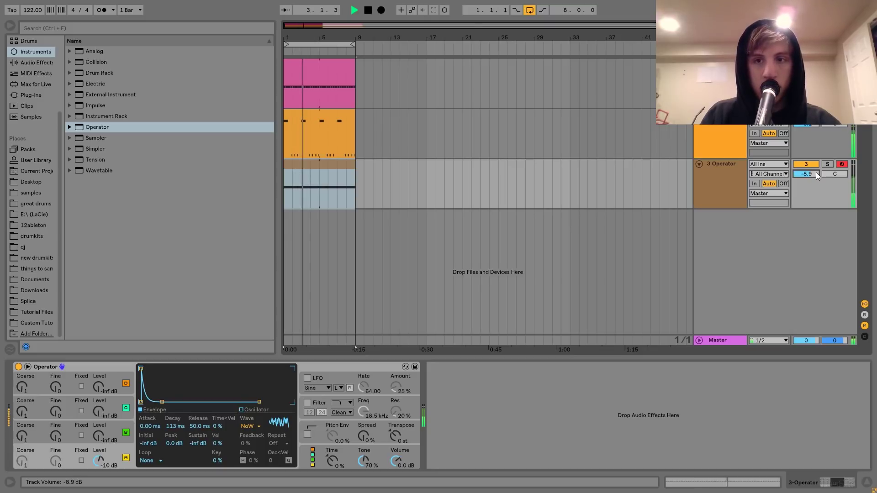
left_click(715, 183)
left_click(806, 174)
left_click_drag(806, 174, 806, 175)
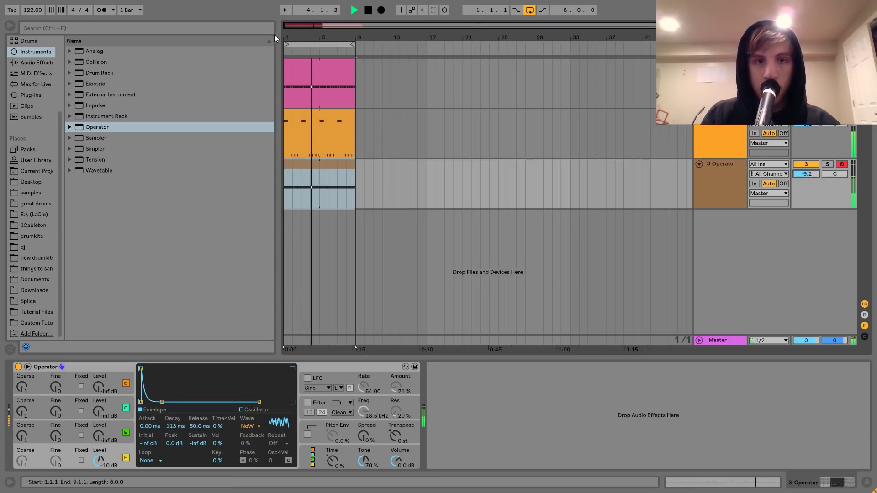
- Lengthen the noise oscillator's decay to about 245 ms while auditioning the loop
left_click_drag(289, 38, 373, 148)
key("space")
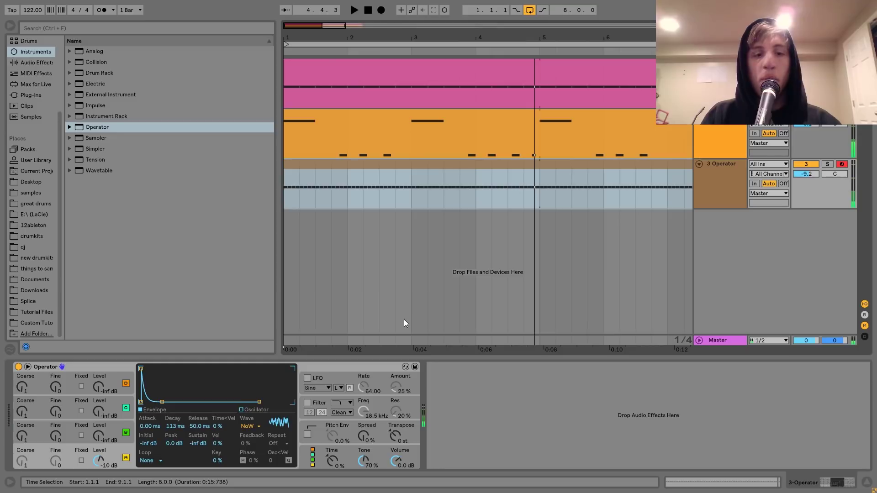
key("space")
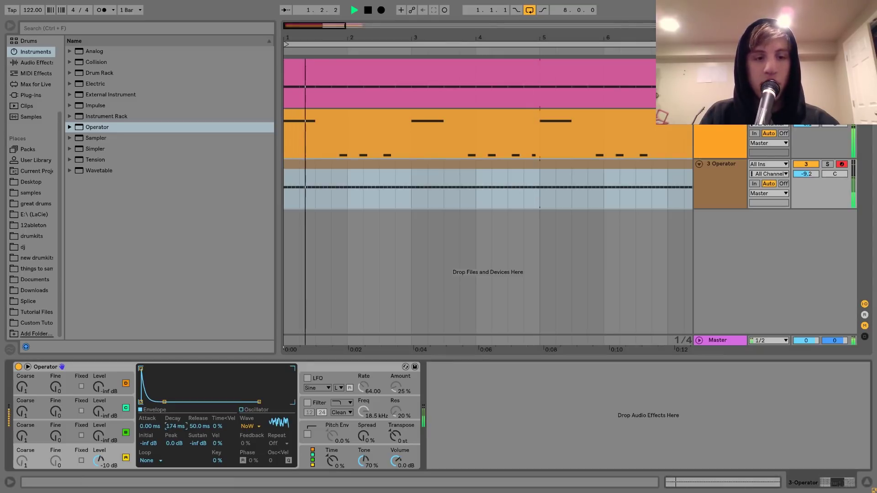
left_click_drag(171, 427, 171, 422)
key("space")
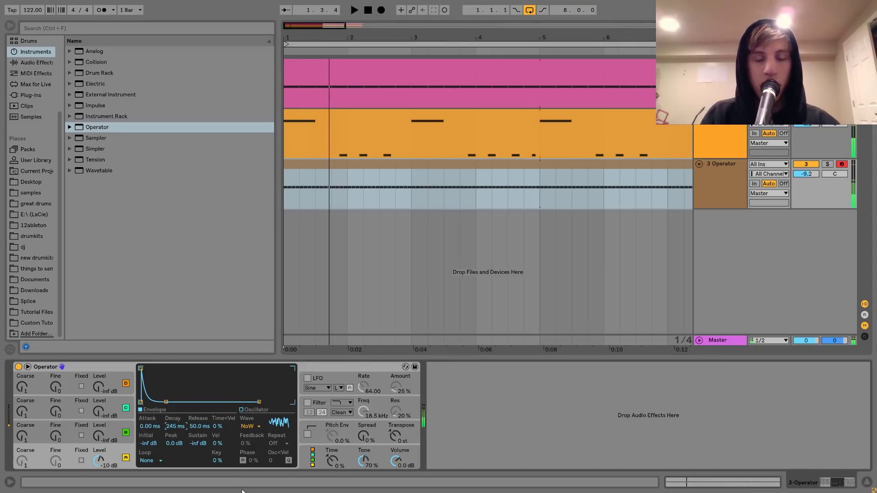
- Enable the noise Operator's filter and set its type to band-pass
left_click(320, 401)
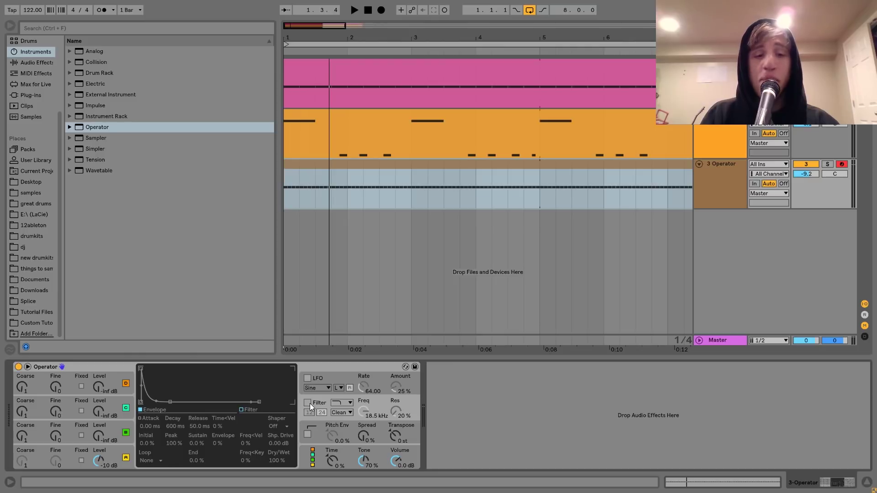
left_click(308, 403)
left_click(342, 403)
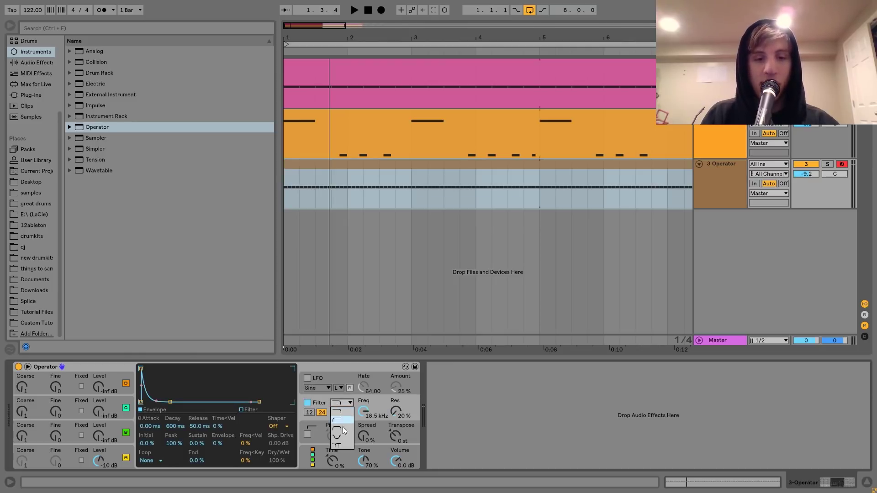
left_click(342, 428)
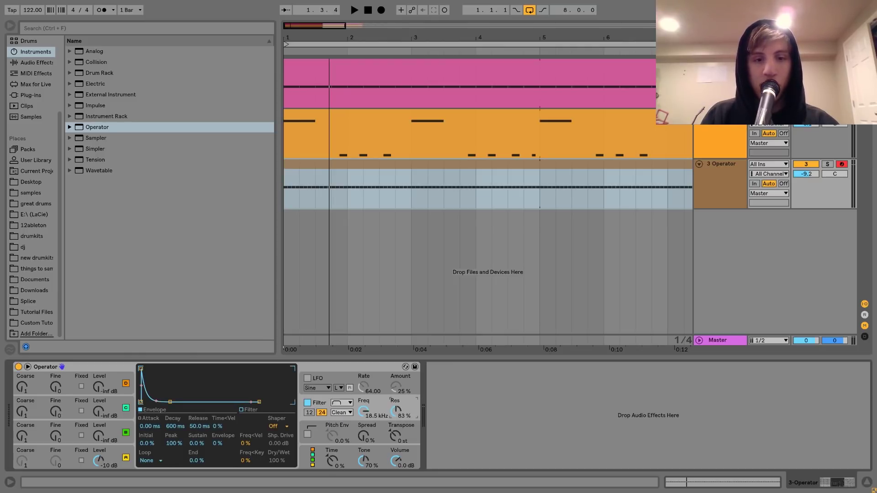
- Lower the filter frequency to about 298 Hz, with resonance at 73 %, while auditioning the noise layer
key("space")
key("space")
key("space")
left_click_drag(363, 412, 364, 450)
key("space")
- Show the automation for the filter frequency and raise the frequency to about 2.89 kHz while auditioning
right_click(364, 415)
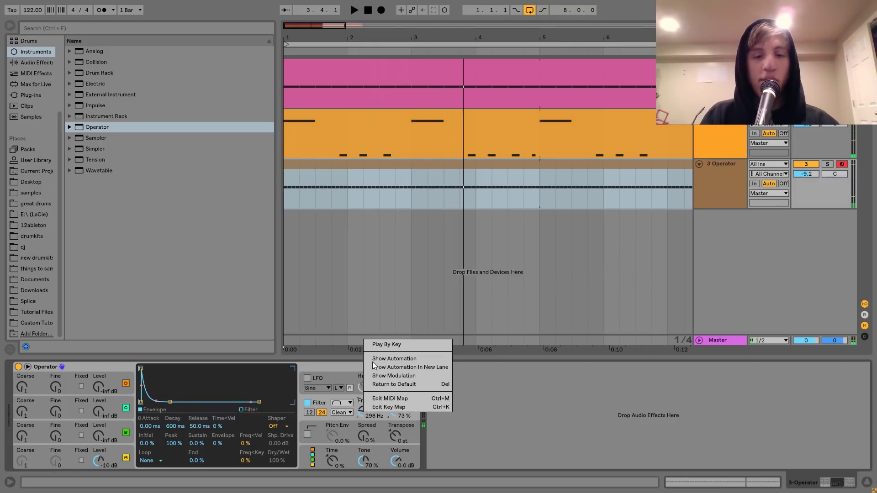
left_click(384, 360)
key("space")
left_click_drag(377, 408, 364, 393)
key("space")
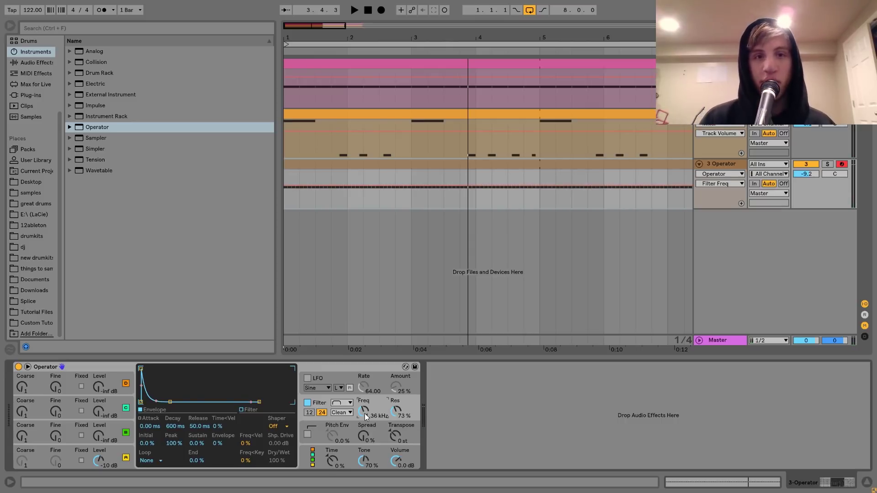
key("space")
left_click_drag(365, 413, 365, 402)
key("space")
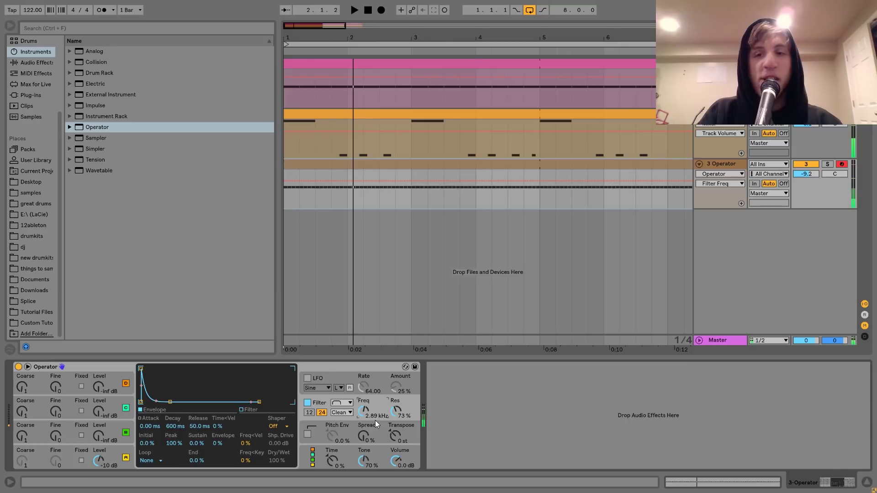
- Shape the filter frequency automation in bar 1 with two peaks rising from about 377 Hz, the second reaching about 1.34 kHz
mouse_move(284, 182)
left_mouse_down()
mouse_move(284, 191)
mouse_move(297, 189)
left_mouse_up()
key("space")
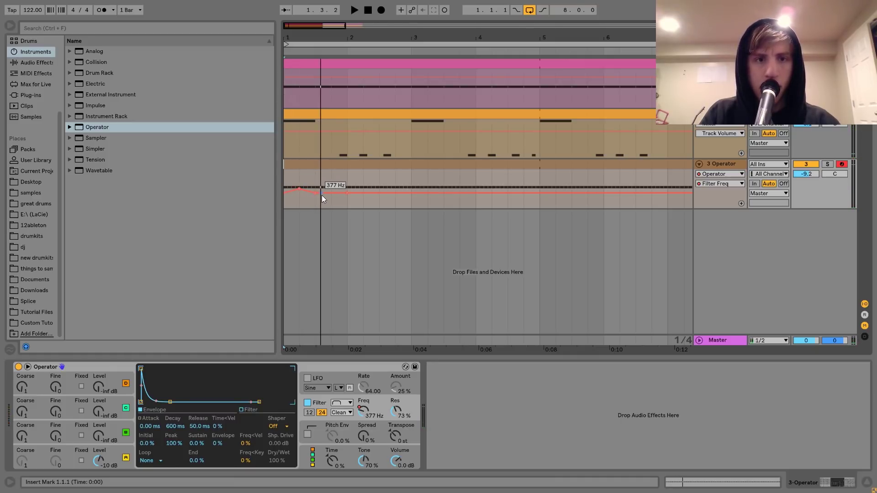
left_click_drag(322, 195, 300, 185)
key("space")
key("space")
key("space")
key("space")
key("space")
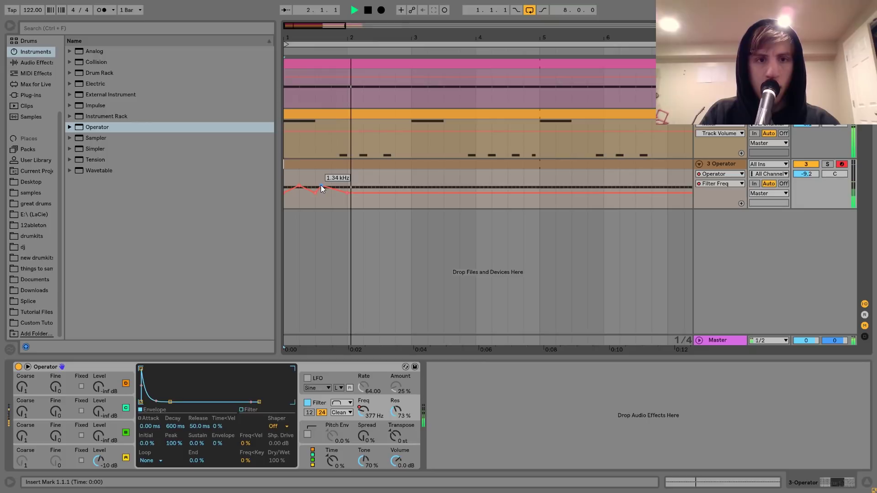
key("space")
- Fine-tune the height of the first filter-frequency peak in bar 1 while replaying the bar
left_click_drag(321, 186, 297, 189)
key("space")
key("space")
key("space")
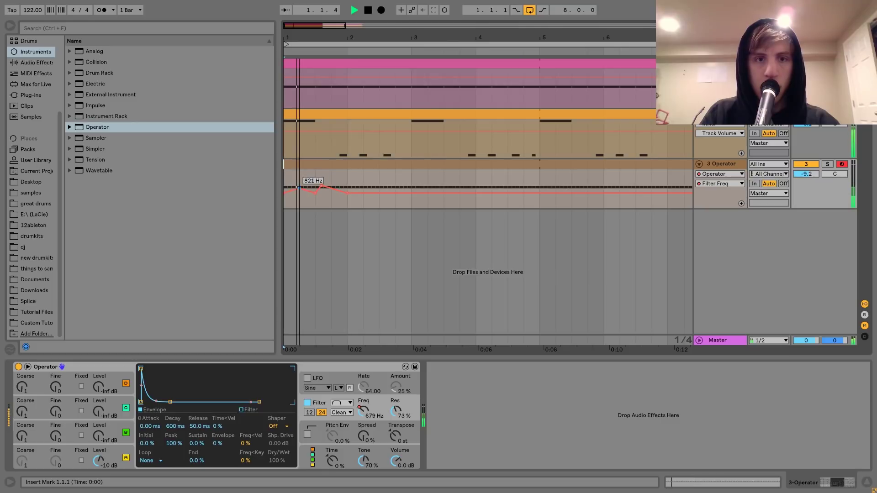
key("space")
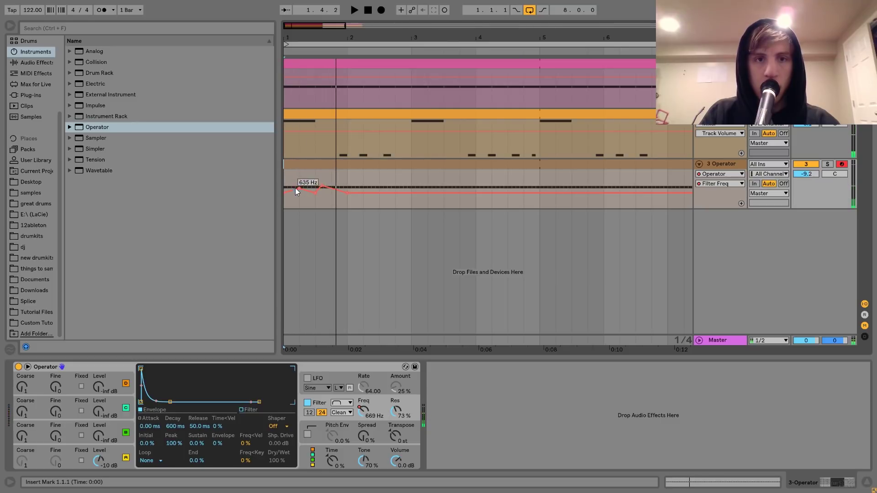
left_click_drag(299, 188, 299, 185)
key("space")
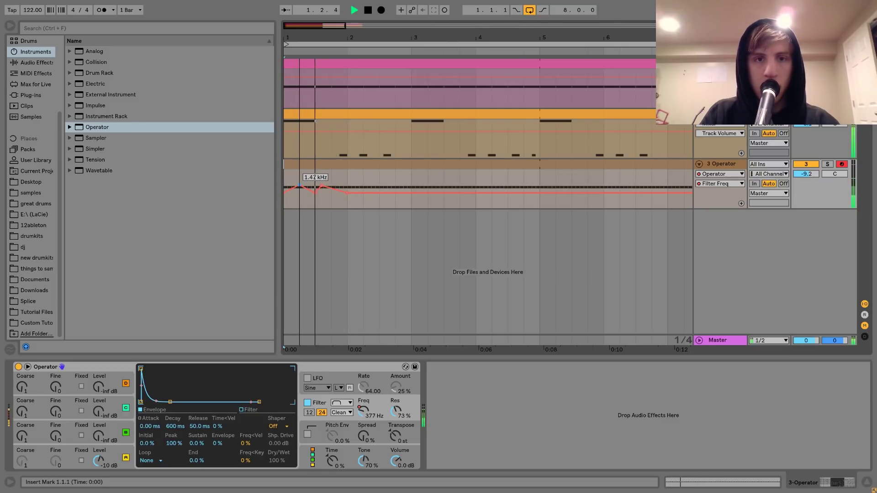
- Select the first bar of filter frequency automation and duplicate it through bar 8
left_click(349, 181)
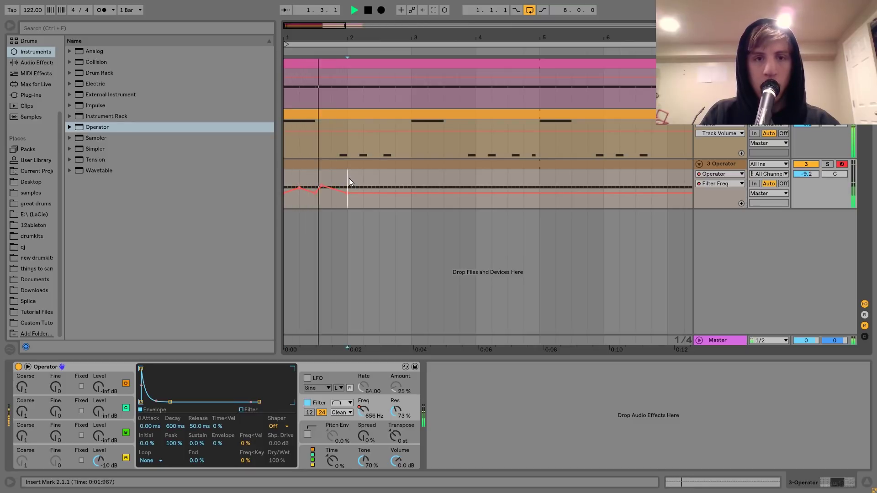
left_click_drag(349, 181, 285, 183)
key("ctrl+d")
key("ctrl+d")
key("ctrl+d")
key("ctrl+d")
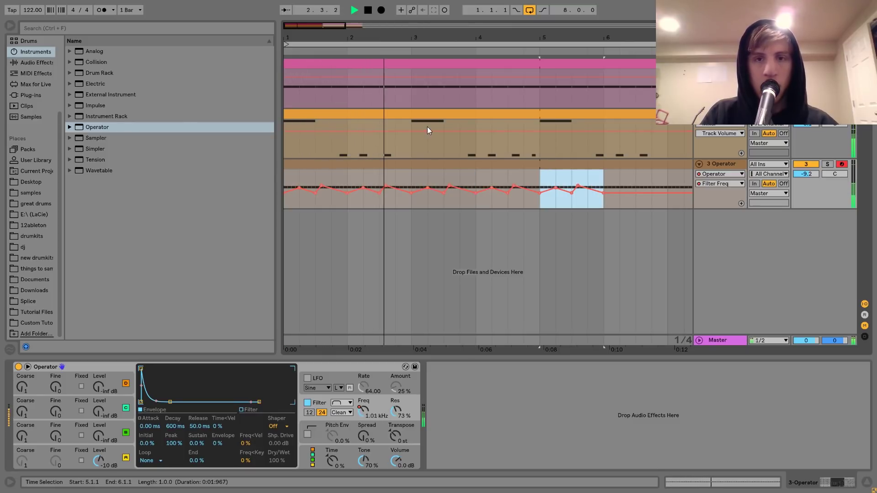
left_click_drag(429, 38, 429, 9)
key("ctrl+d")
key("ctrl+d")
key("ctrl+d")
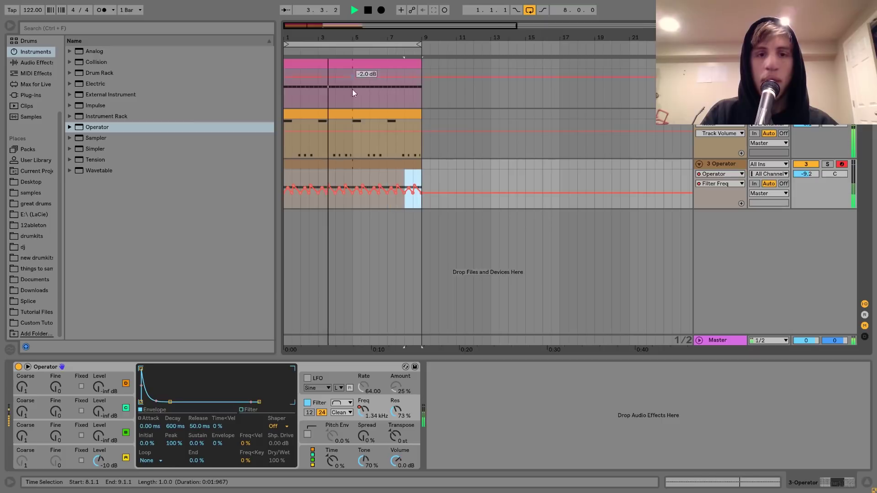
- Lower the noise Operator track's volume to -13.3 dB during playback, then stop playback
left_click(331, 163)
left_click_drag(806, 174, 806, 179)
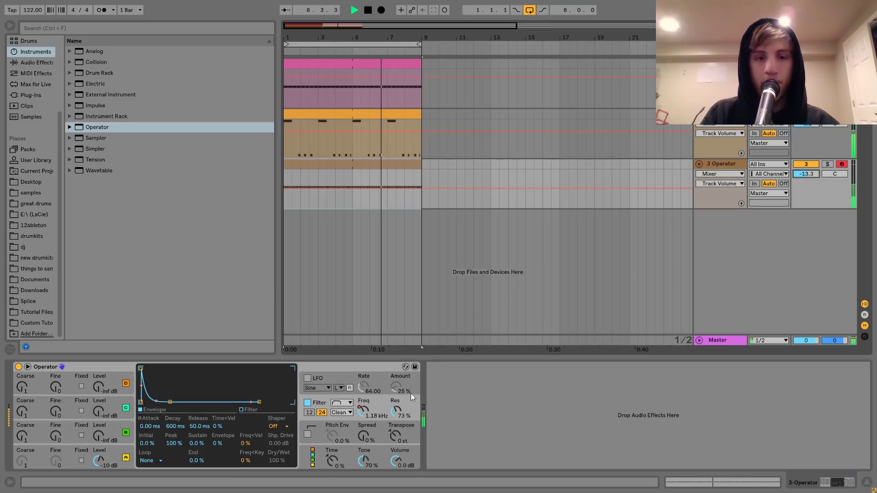
key("space")
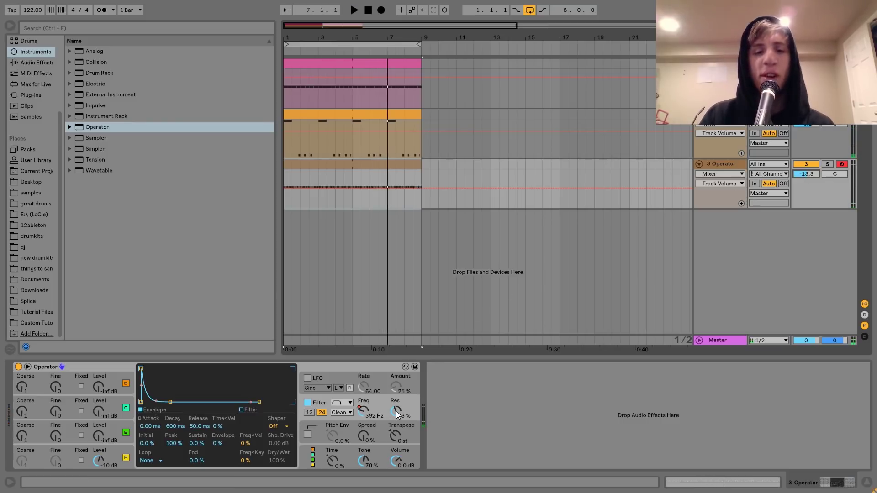
- Show the noise Operator's filter frequency automation again and place the insert mark at the start of bar 2
left_click(366, 413)
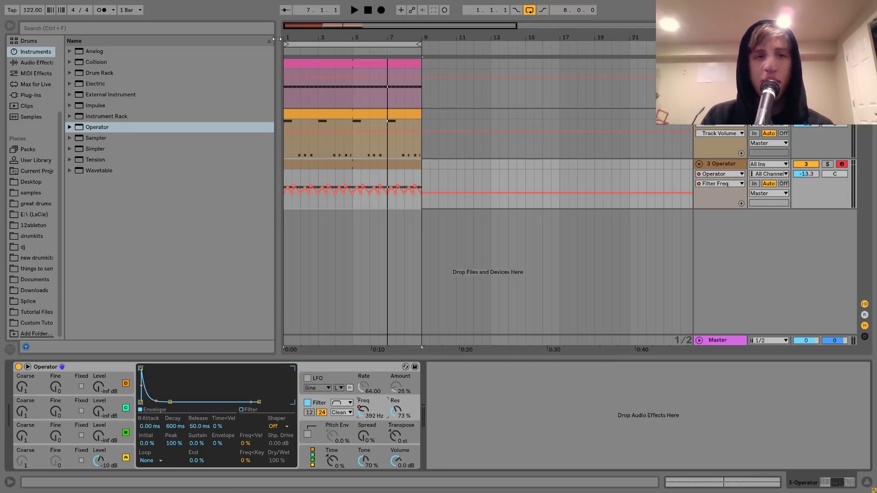
left_click_drag(288, 34, 288, 37)
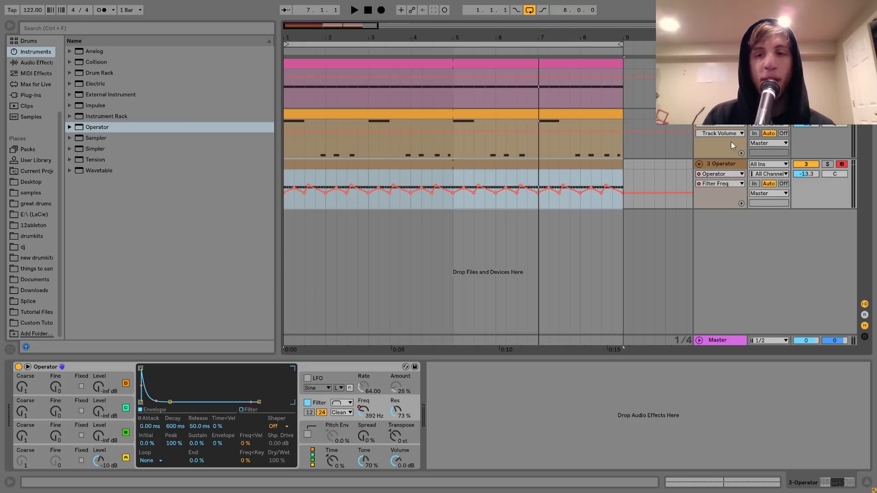
left_click(719, 166)
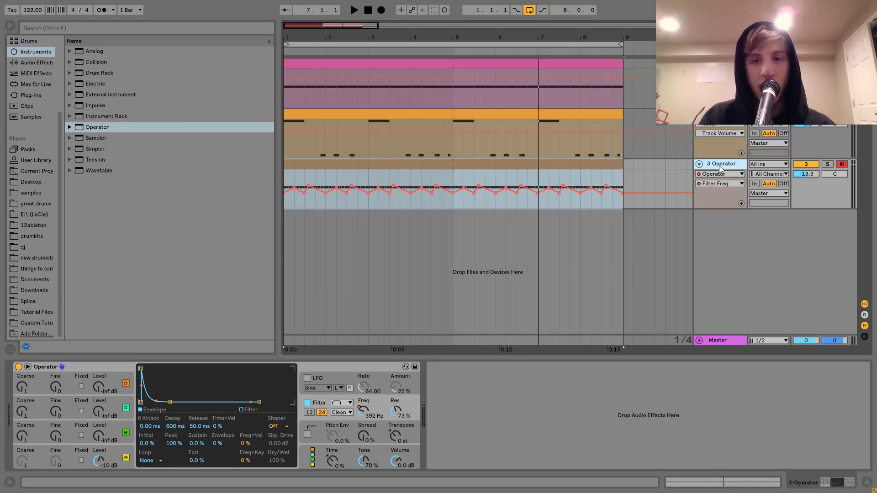
left_click(326, 181)
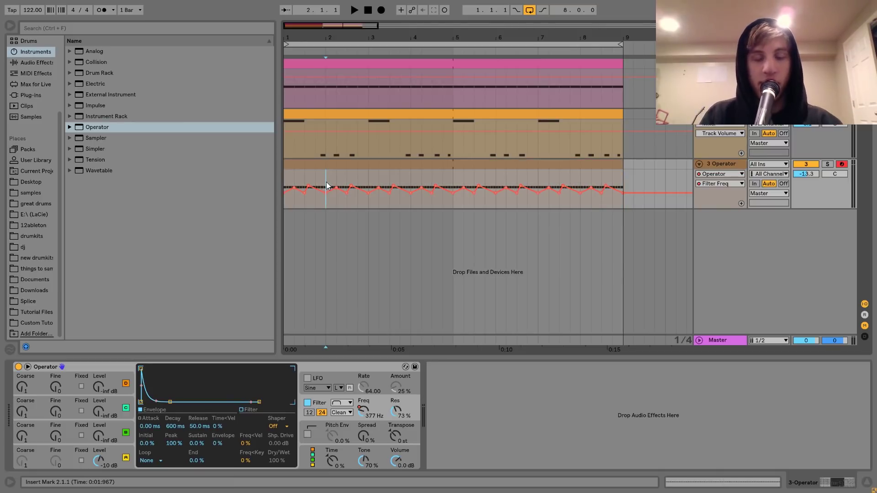
- Add a small extra filter-frequency peak in the fourth beat of bar 2 and audition it from position 2.3.3
left_click_drag(330, 36, 428, 36)
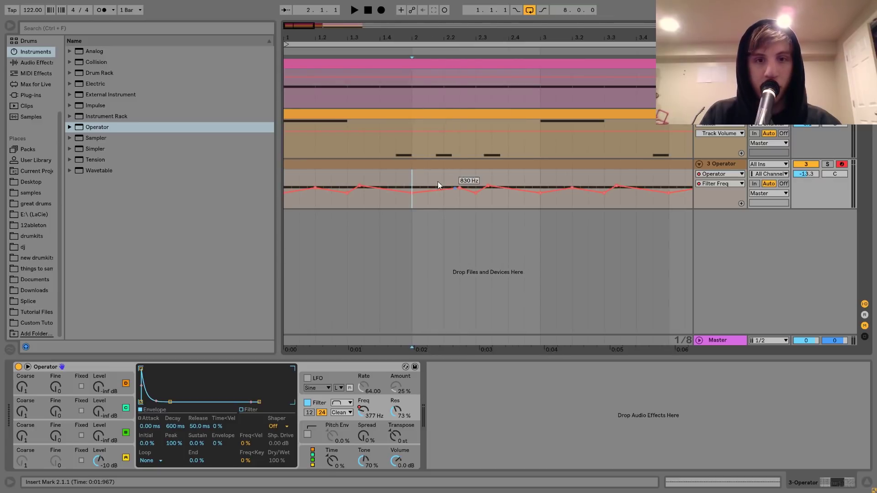
key("space")
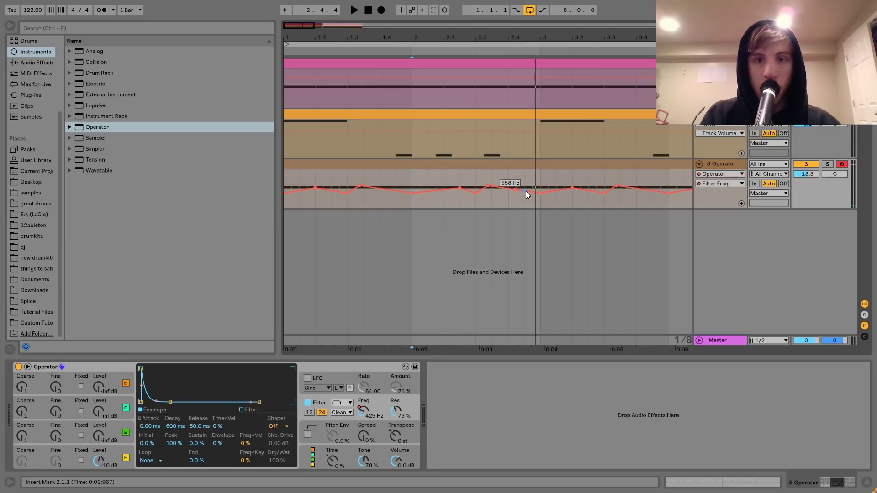
left_click(525, 191)
left_click_drag(525, 190, 525, 188)
left_click(487, 203)
key("space")
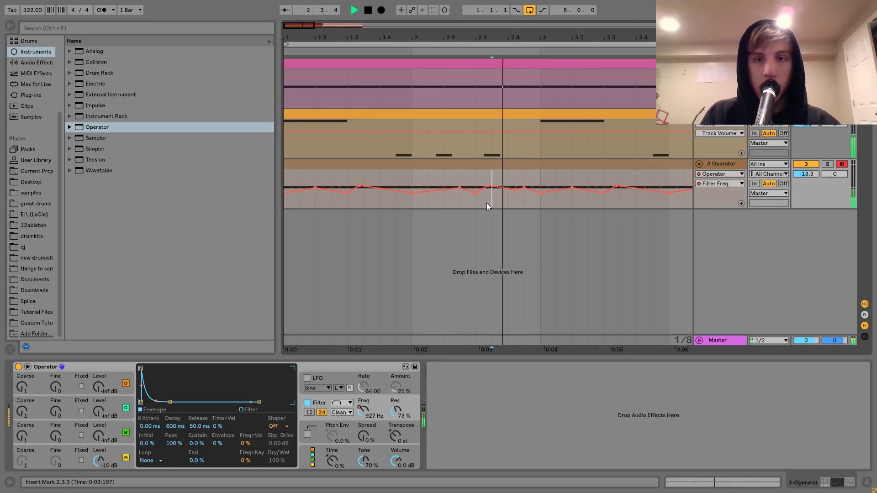
- Stop playback, select the first two bars of the noise Operator's filter frequency automation, and duplicate them through bar 8
key("space")
left_click(534, 205)
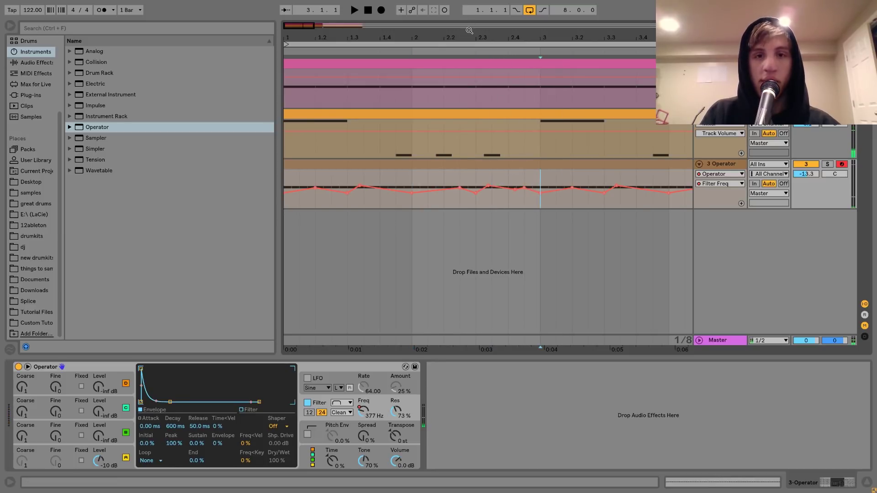
left_click_drag(470, 30, 468, 9)
left_click_drag(381, 205, 287, 196)
key("space")
key("ctrl+d")
key("ctrl+d")
key("ctrl+d")
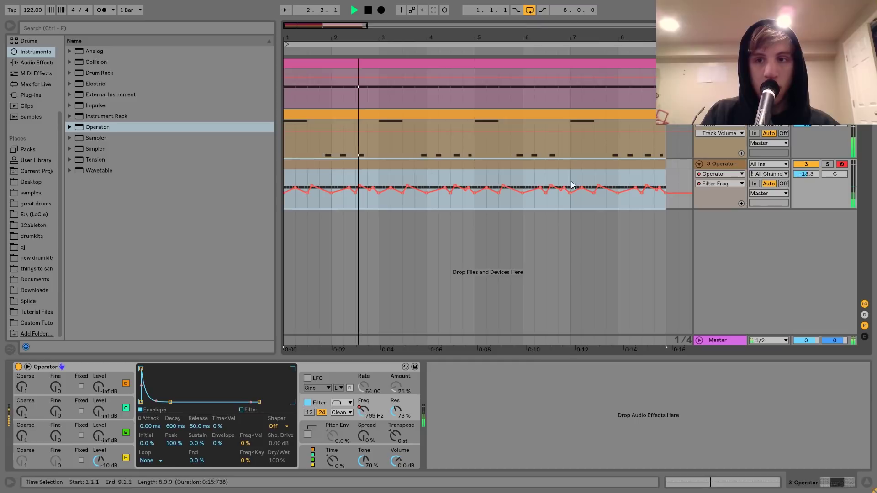
- Raise the noise Operator track's volume to -11.4 dB during playback
left_click_drag(810, 174, 809, 165)
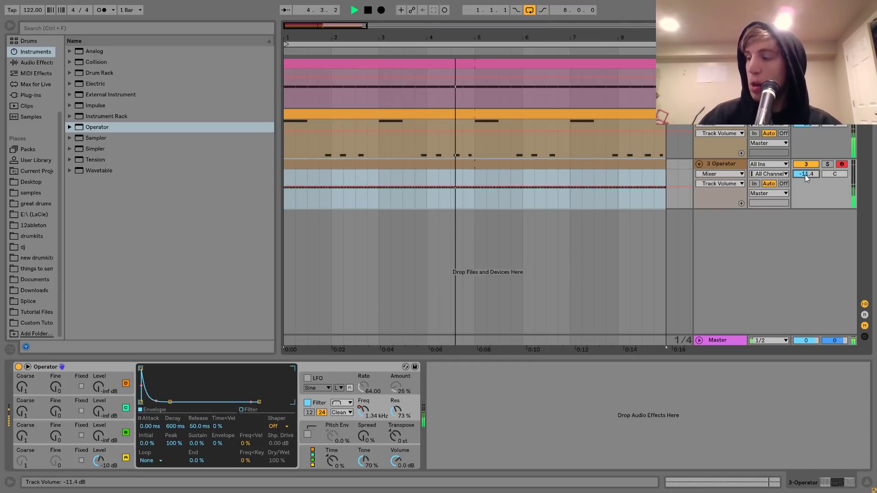
left_click(713, 164)
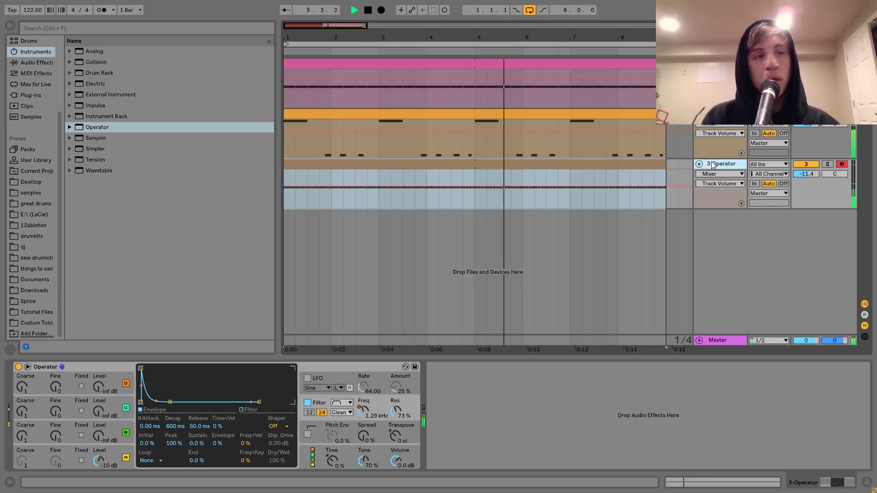
left_click(810, 175)
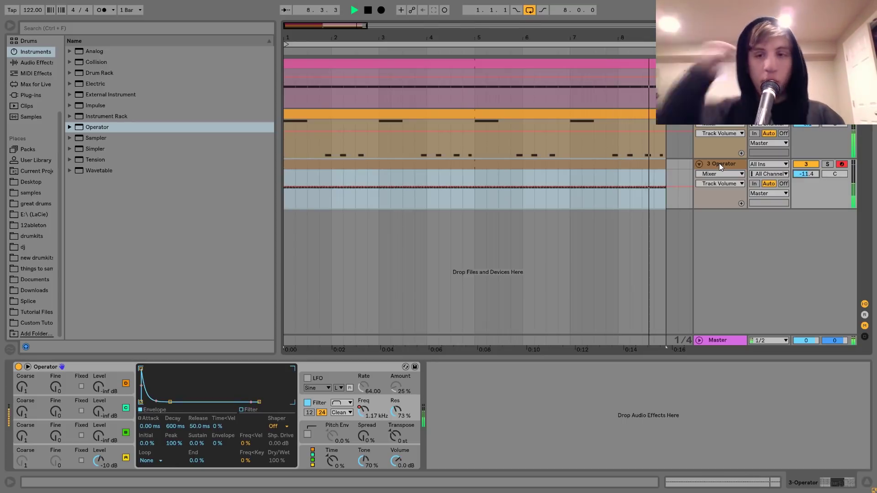
- Add a Reverb to the noise Operator track with a decay time of 1.07 s and a dry/wet of 21%
left_click(30, 63)
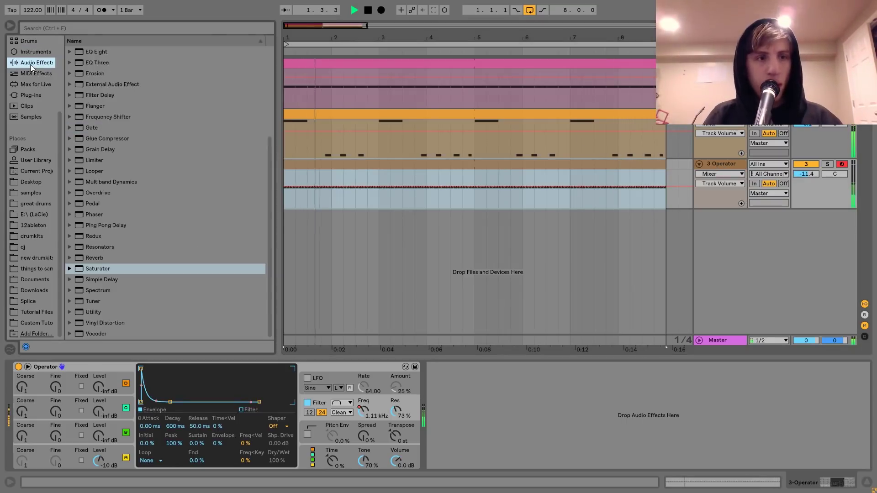
double_click(95, 257)
left_click_drag(574, 455, 575, 458)
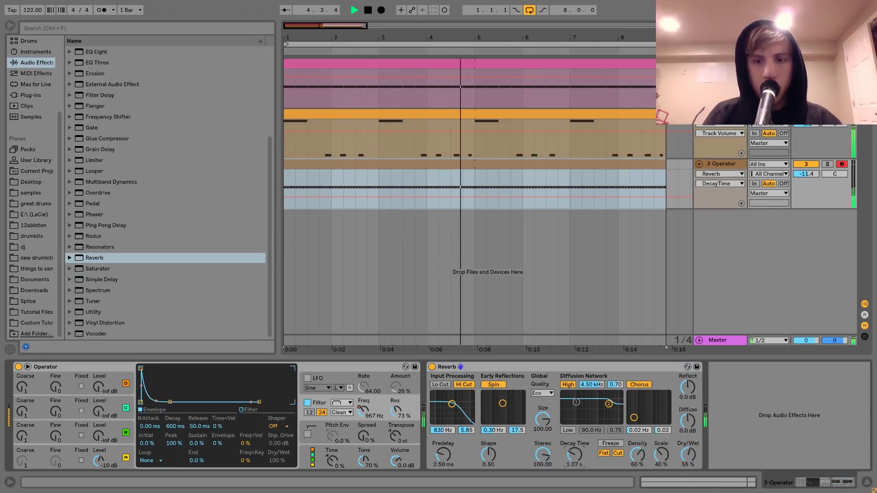
left_click_drag(689, 455, 690, 463)
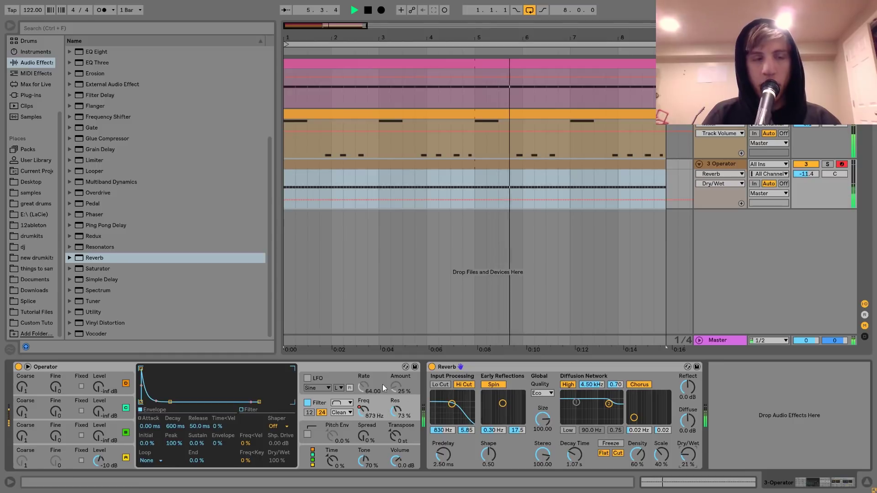
- Insert Erosion before the Reverb at 1.45 kHz with an amount of 30.5, and set the Operator's filter resonance to 75%
left_click_drag(101, 73, 425, 409)
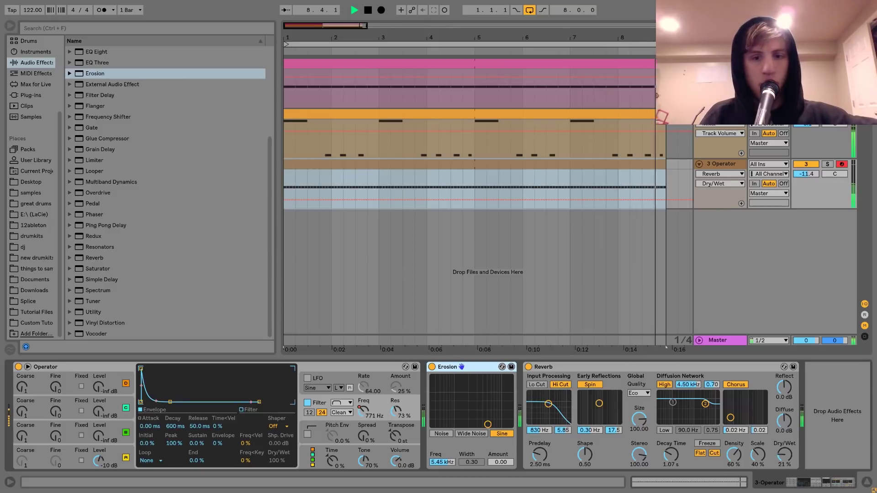
left_click_drag(483, 409, 462, 406)
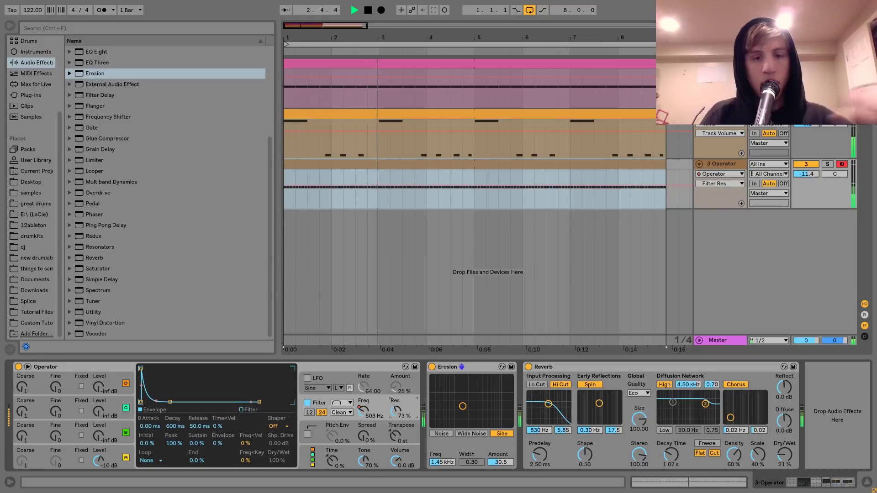
left_click(397, 412)
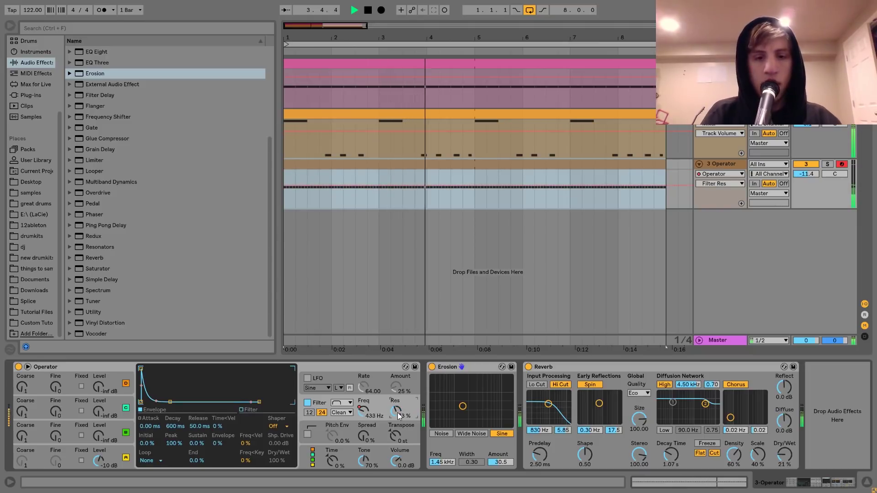
key("space")
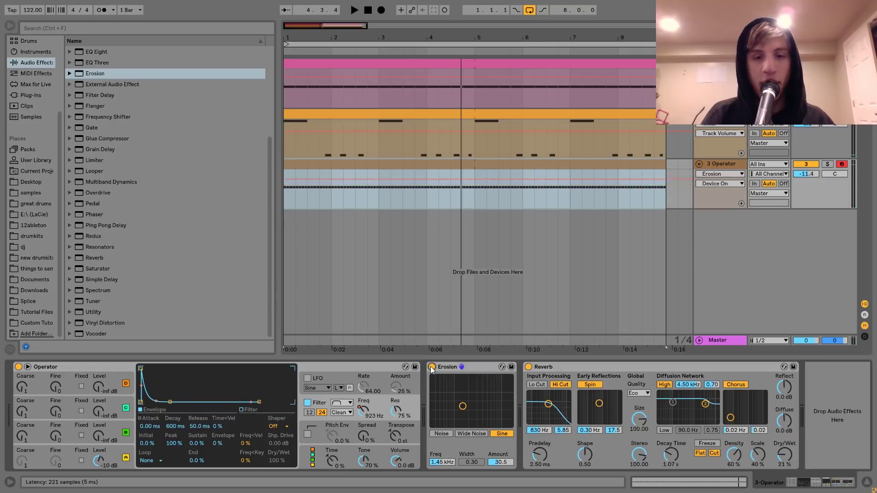
key("space")
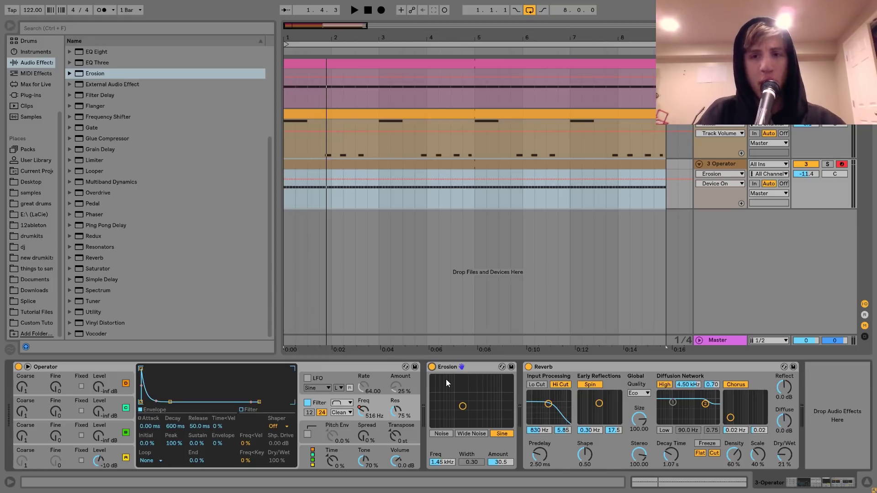
- Create a new MIDI track and load Hihat 2.wav from the Rominimal From Scratch tutorial files onto it
key("ctrl+shift+t")
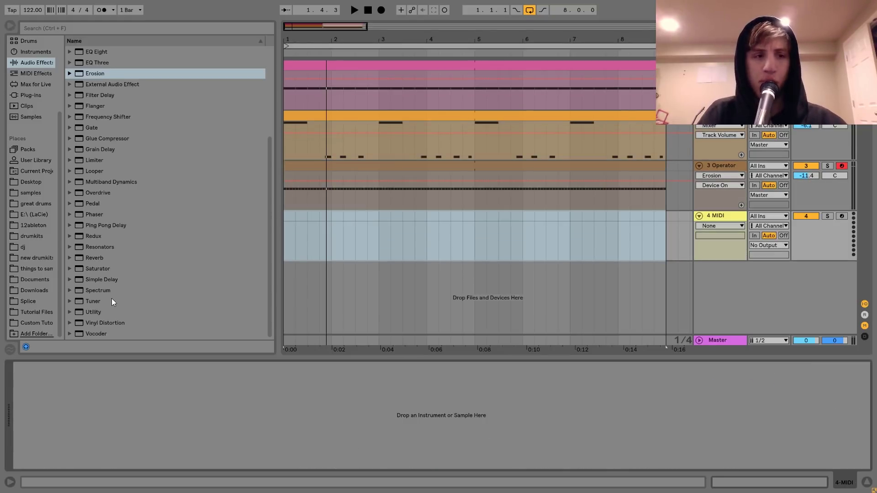
left_click(29, 312)
left_click(105, 145)
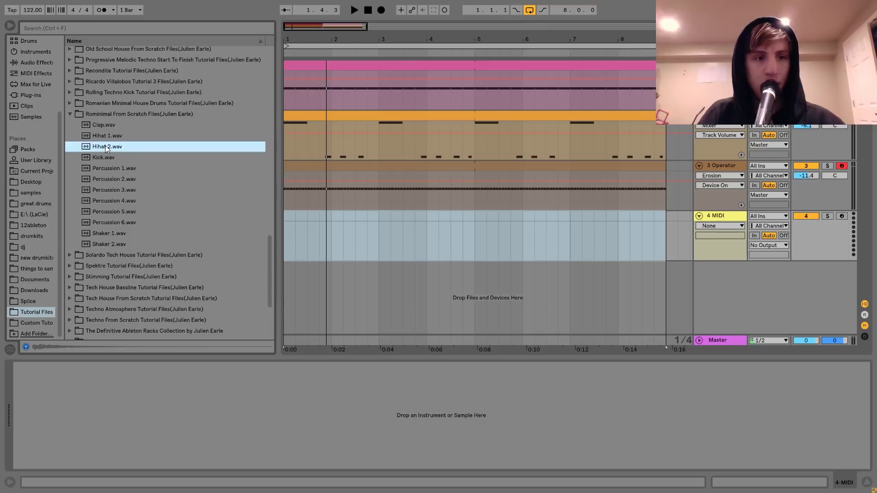
double_click(105, 146)
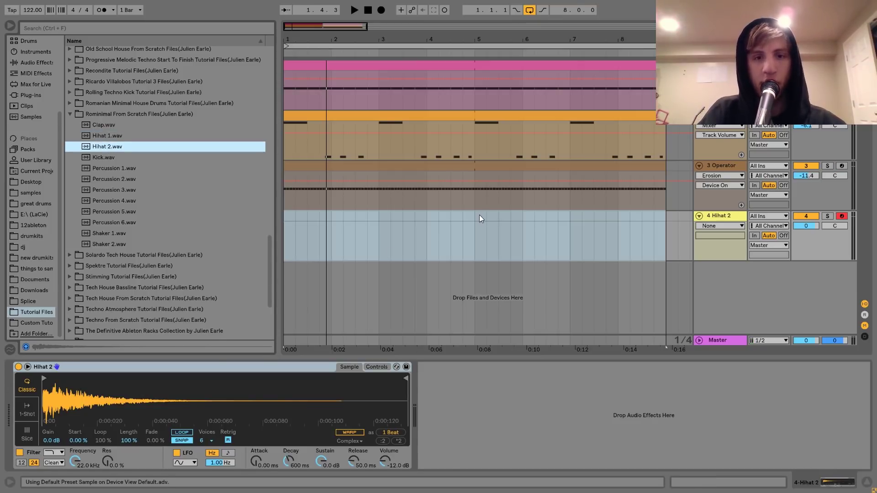
- Create a four-bar MIDI clip on the Hihat 2 track and fill it with offbeat C3 eighth notes
left_click_drag(475, 218, 296, 226)
key("ctrl+shift+m")
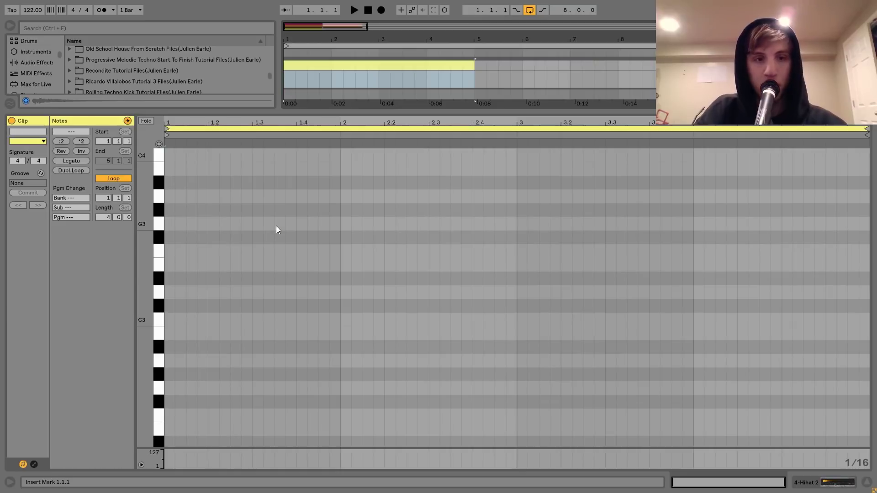
double_click(198, 320)
key("ctrl+d")
key("ctrl+a")
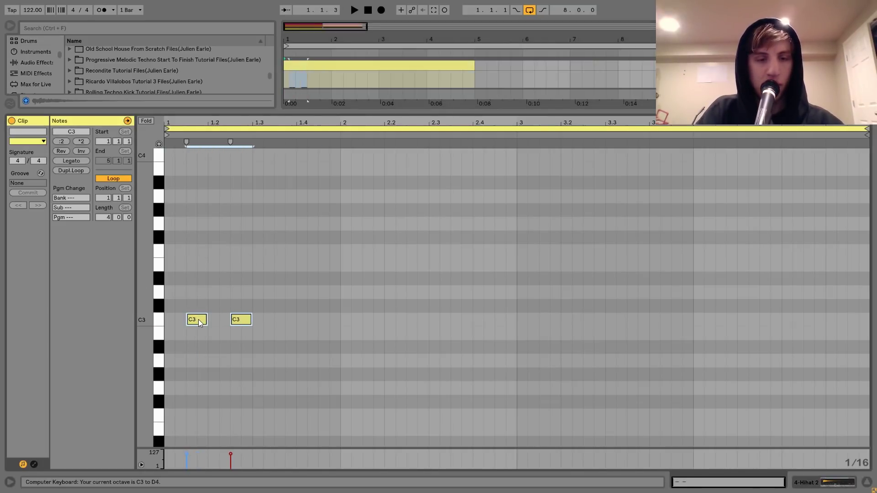
key("ctrl+d")
key("ctrl+a")
key("ctrl+d")
key("ctrl+a")
key("ctrl+d")
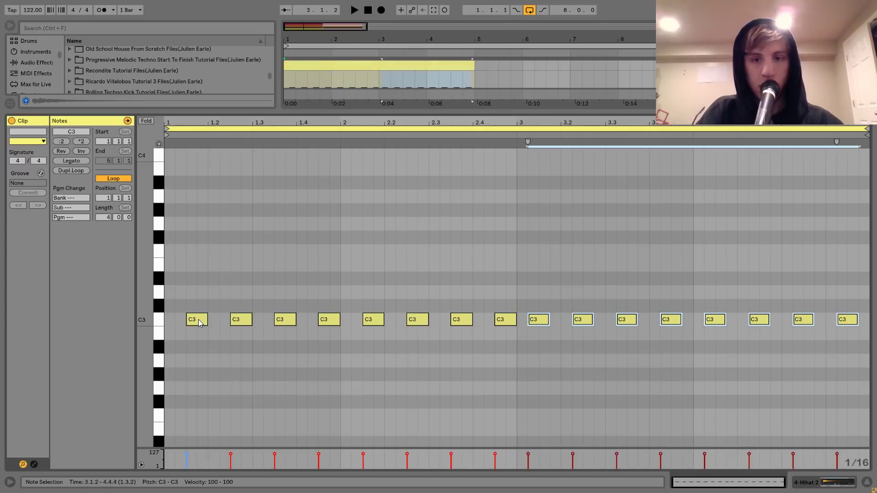
- Audition the offbeat hi-hat pattern and extend its clip through bar 8
key("space")
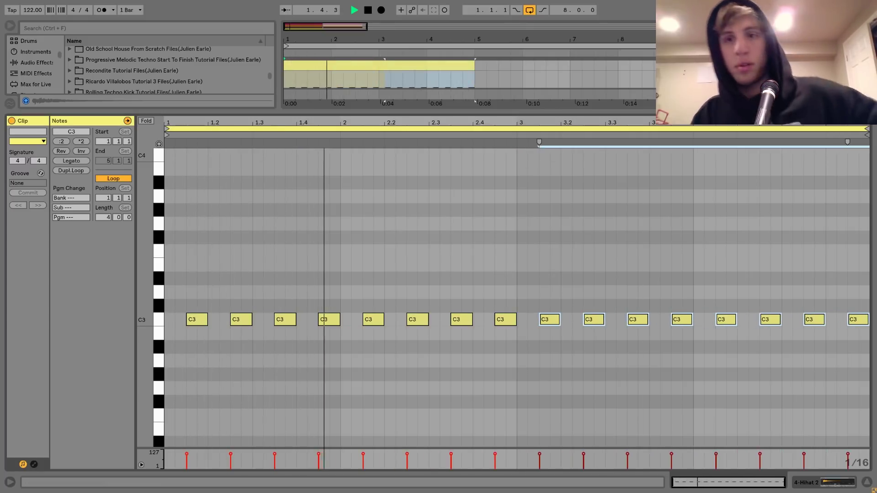
key("shift+Tab")
left_click_drag(476, 215, 666, 220)
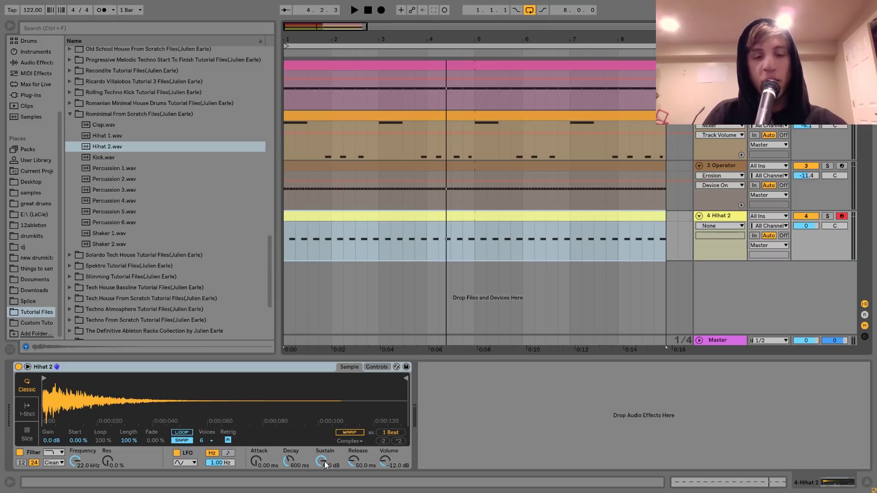
- Set the Hihat 2 sampler's sustain to -48 dB and decay to 56.8 ms, comparing decay lengths during playback
left_click_drag(322, 462, 322, 491)
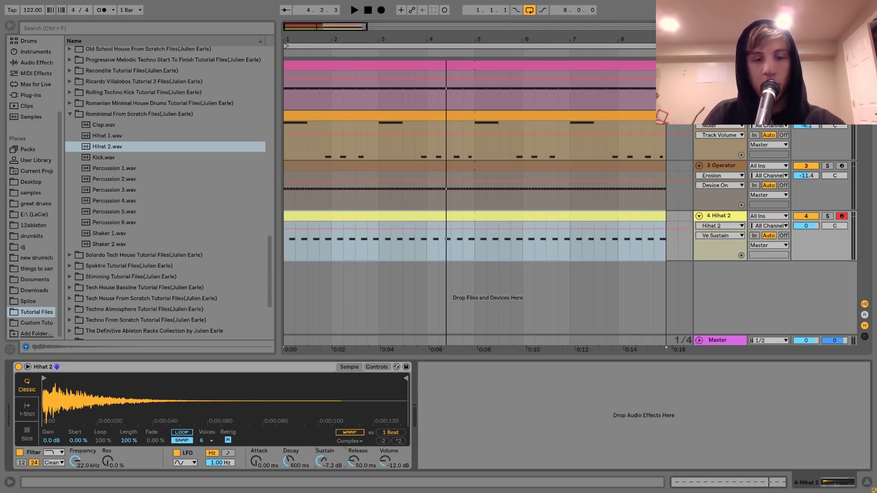
key("space")
left_click_drag(289, 463, 289, 492)
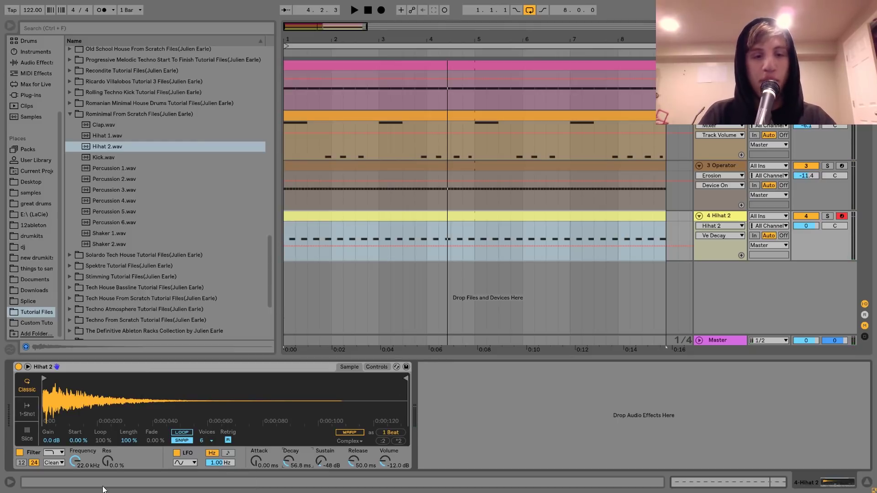
key("space")
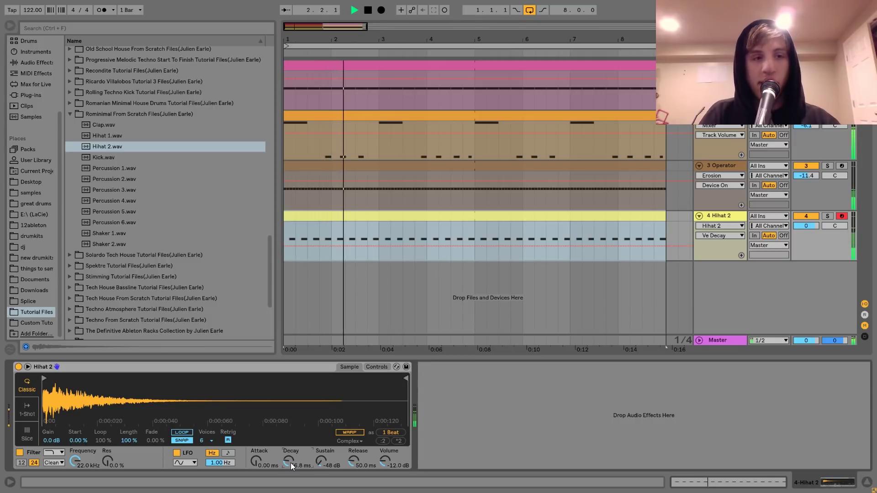
mouse_move(291, 463)
left_mouse_down()
mouse_move(291, 402)
mouse_move(291, 462)
left_mouse_up()
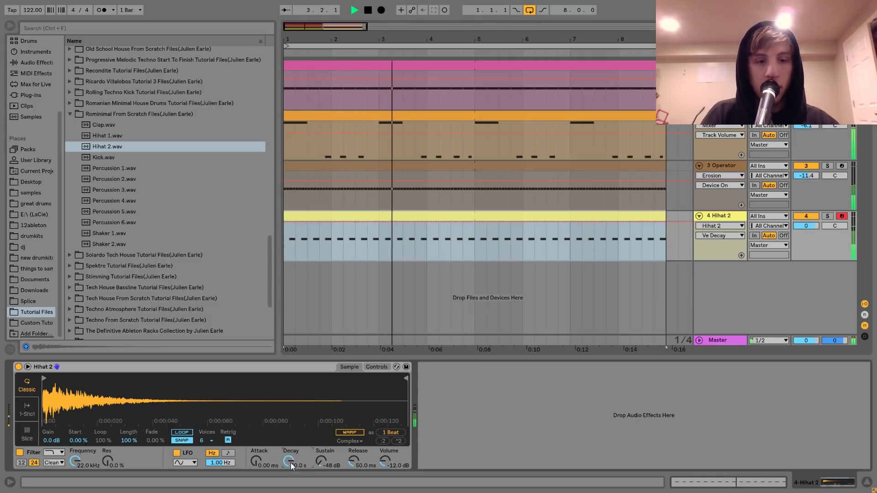
key("space")
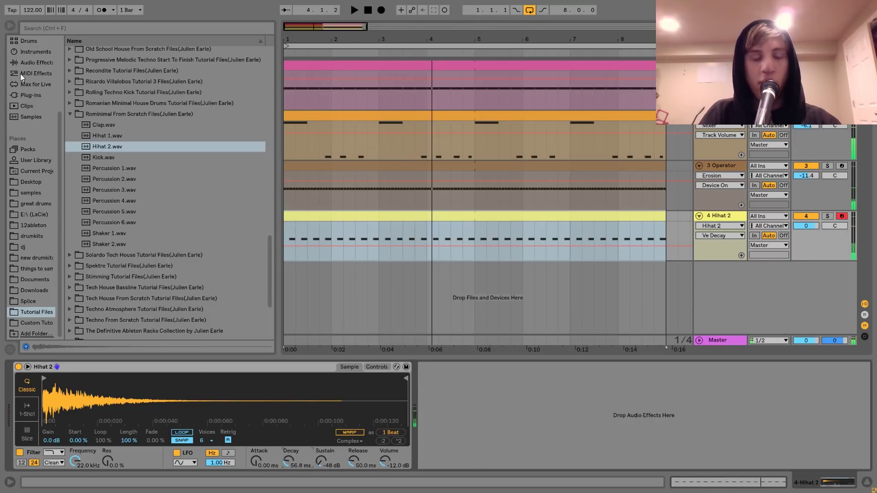
- Load Hihat 1.wav onto a new MIDI track and high-pass it at 902 Hz
left_click(98, 136)
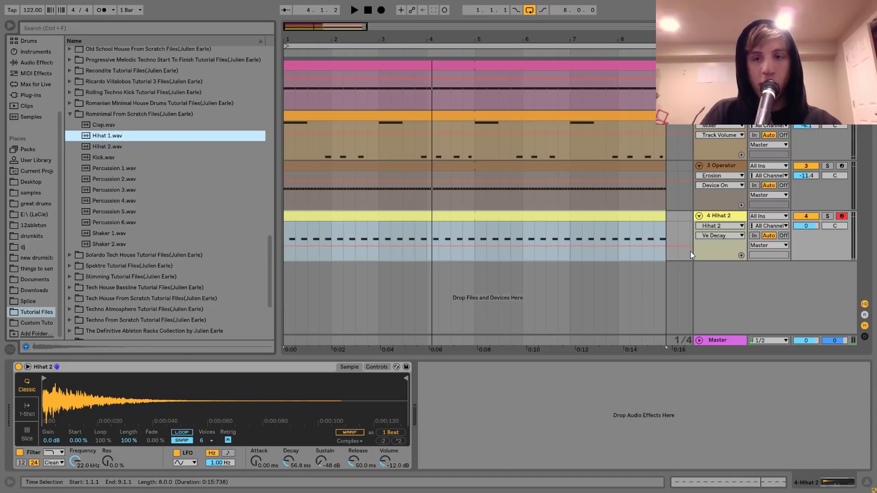
key("ctrl+shift+t")
double_click(96, 138)
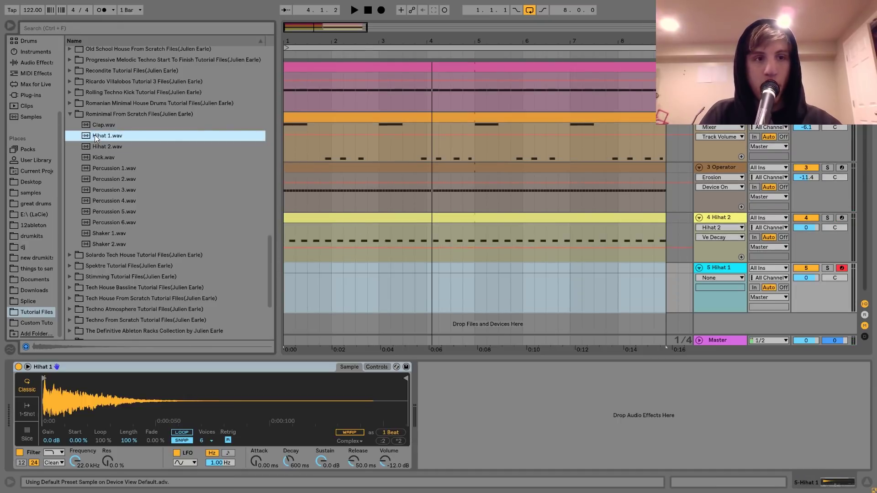
left_click(50, 453)
left_click(52, 418)
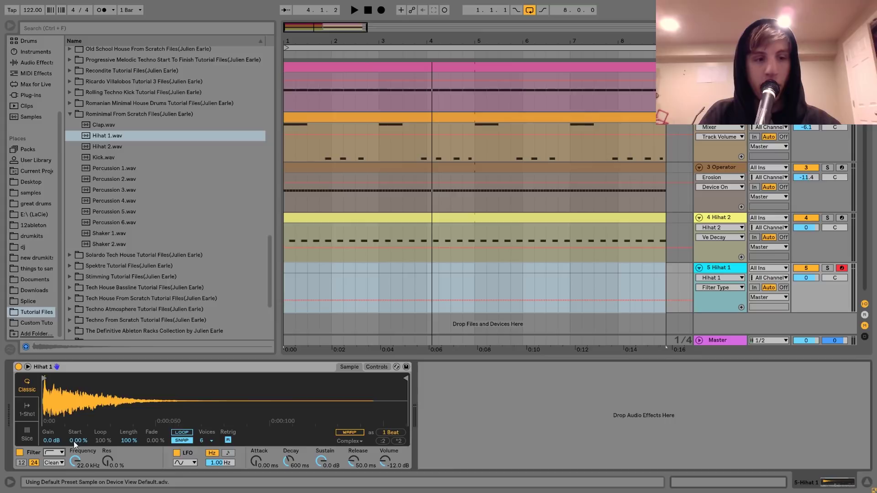
left_click_drag(75, 462, 75, 488)
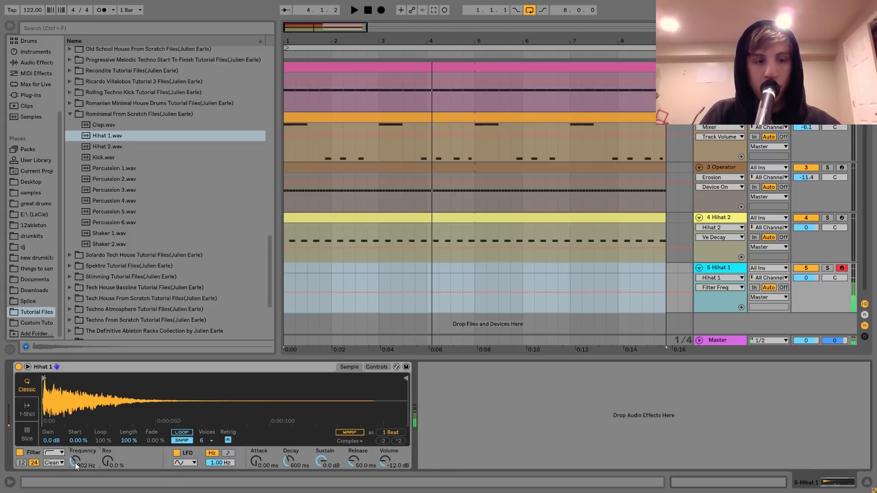
- Try the Hihat 2 clip on the Hihat 1 track during playback, then delete the Hihat 1 track
left_click(455, 221)
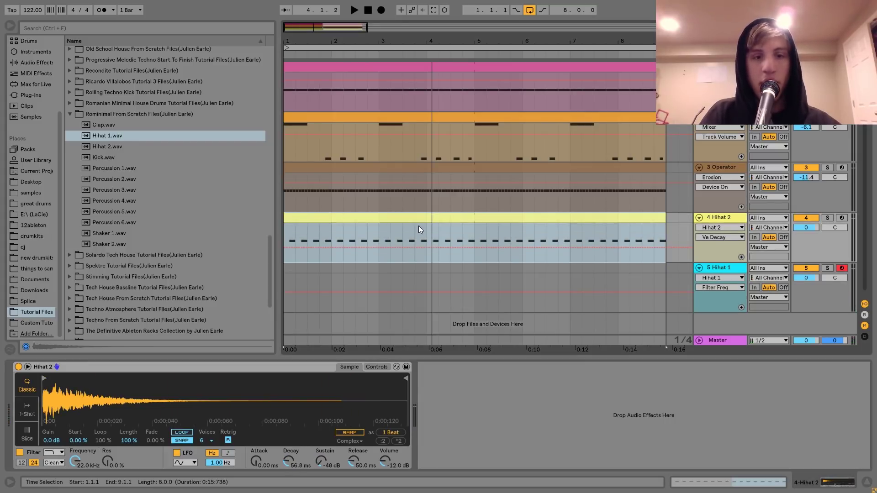
key("space")
left_click_drag(419, 217, 412, 281)
left_click_drag(802, 283, 801, 285)
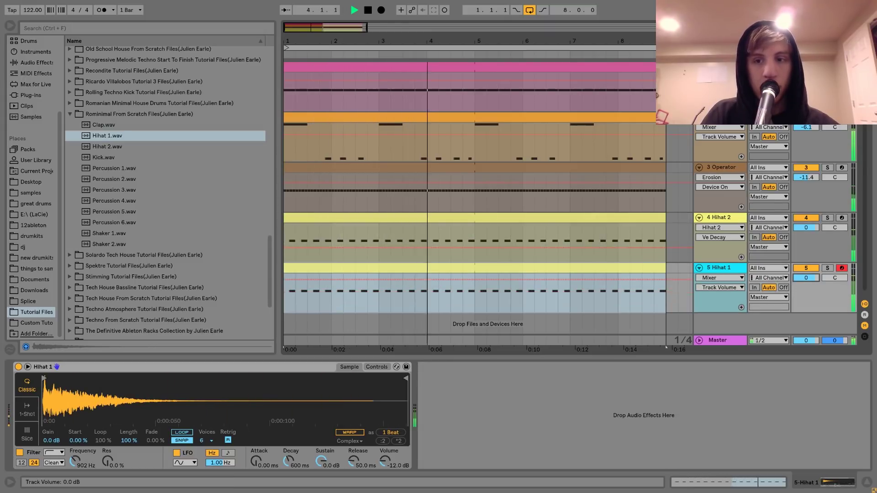
key("Delete")
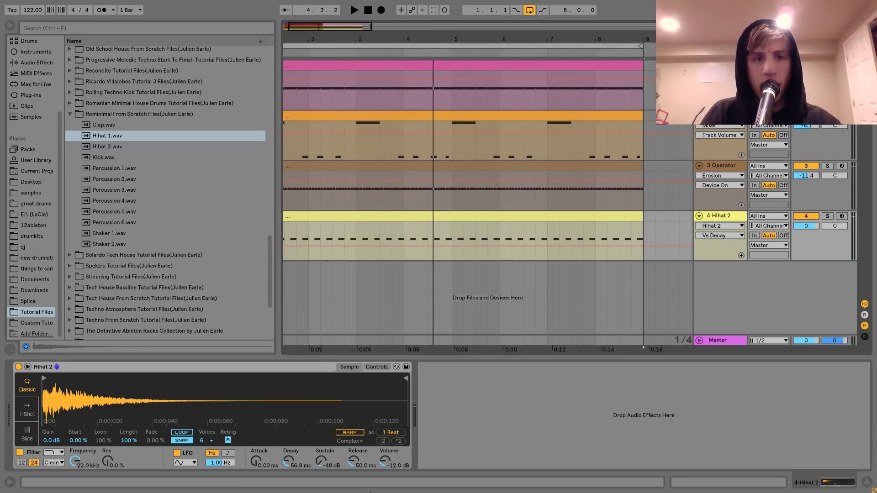
- Select the Hihat 2 clip, play the loop, and set the sampler's decay to 93.5 ms
left_click(318, 216)
key("space")
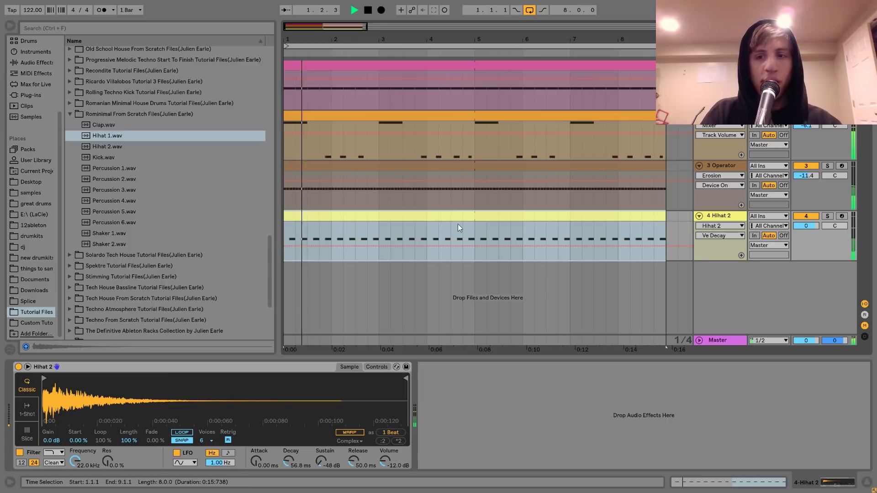
left_click_drag(287, 462, 286, 457)
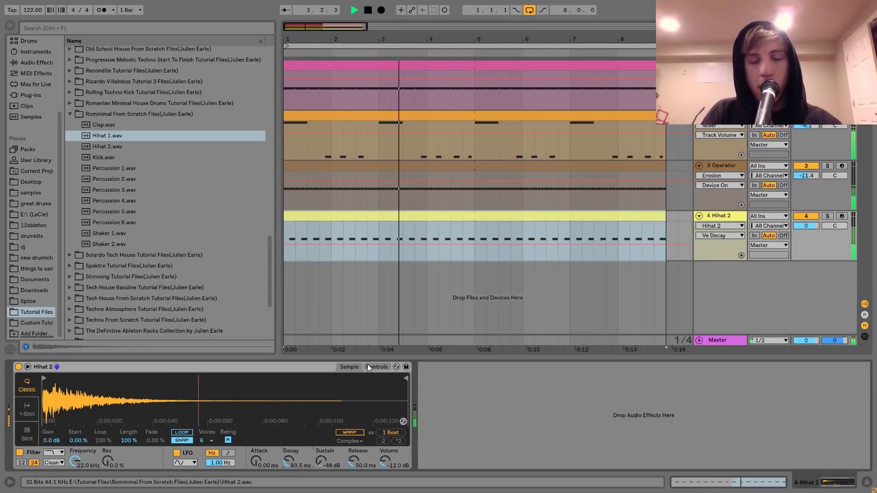
- Play back the loop to judge the Hihat 2 part's decay against the other tracks
key("space")
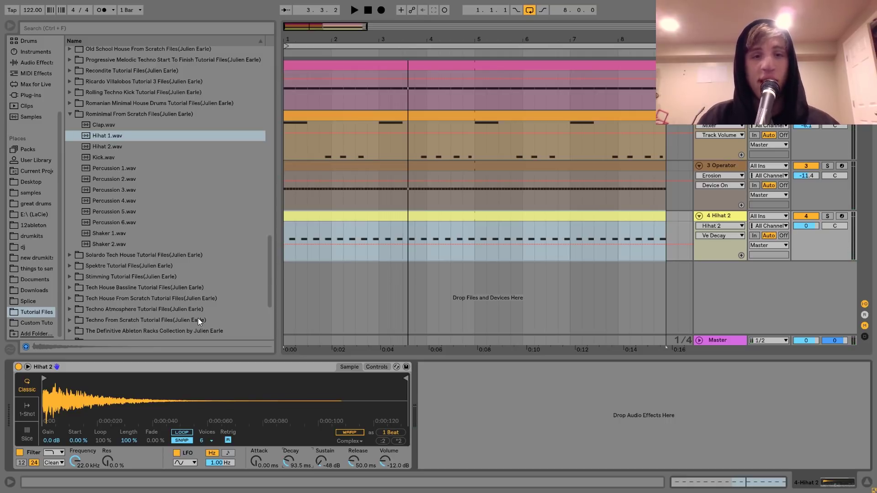
key("space")
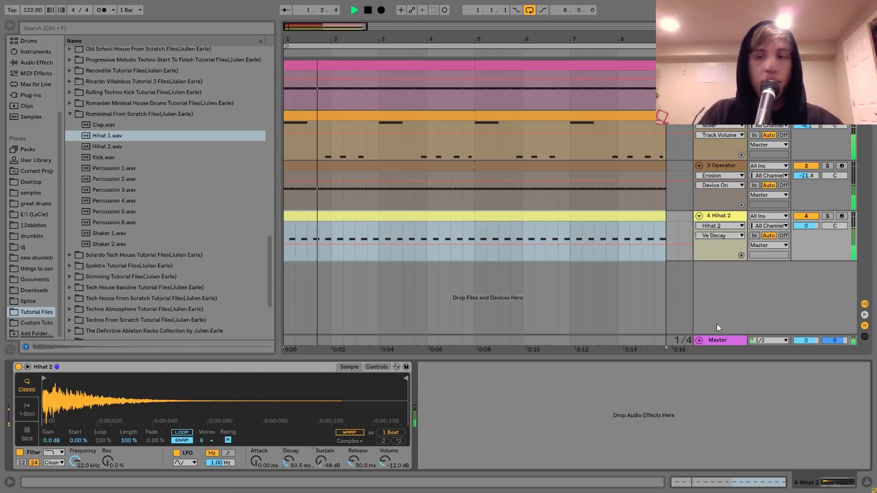
left_click(712, 218)
key("space")
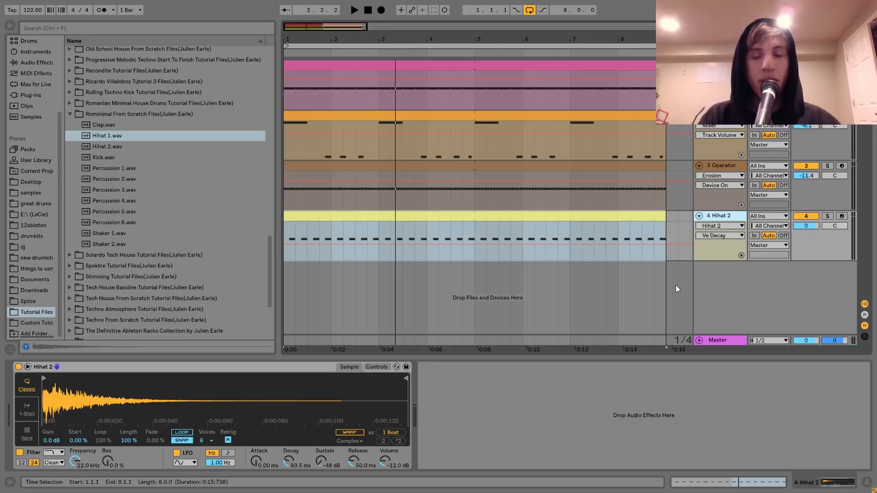
key("space")
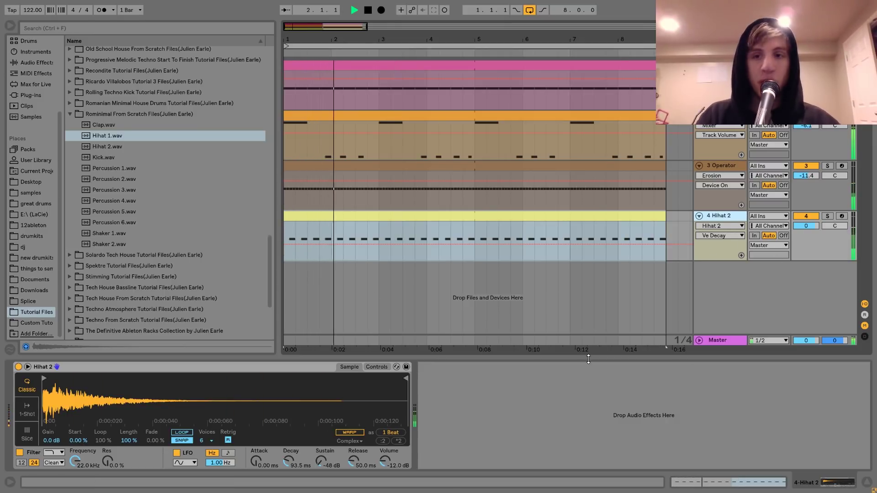
key("space")
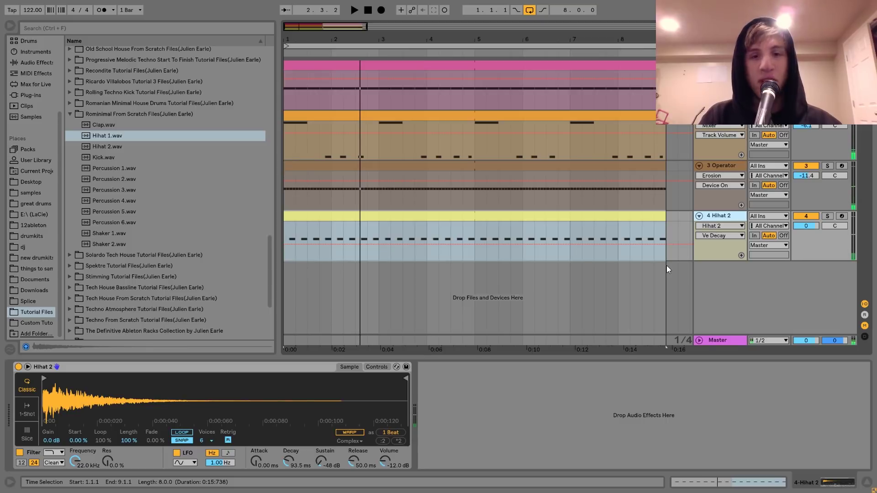
- Add a new MIDI track below Hihat 2 and load Clap.wav onto it
key("ctrl+shift+t")
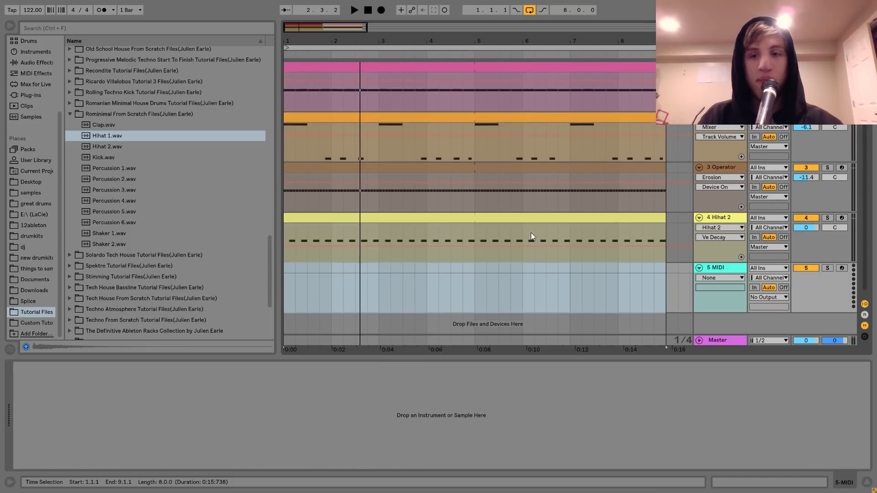
scroll(96, 168, "up", 3)
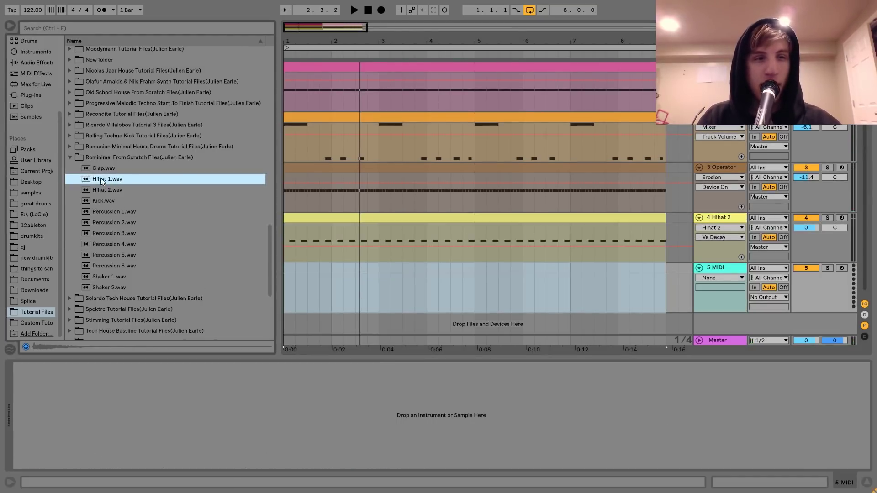
left_click(98, 169)
double_click(97, 169)
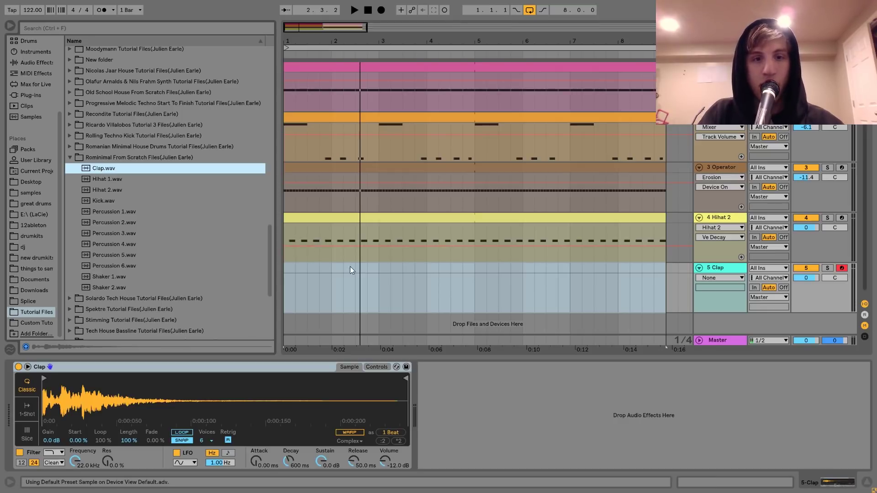
- Create a two-bar MIDI clip on the Clap track with a one-beat C3 note at 1.2
left_click_drag(380, 270, 280, 266)
key("ctrl+shift+m")
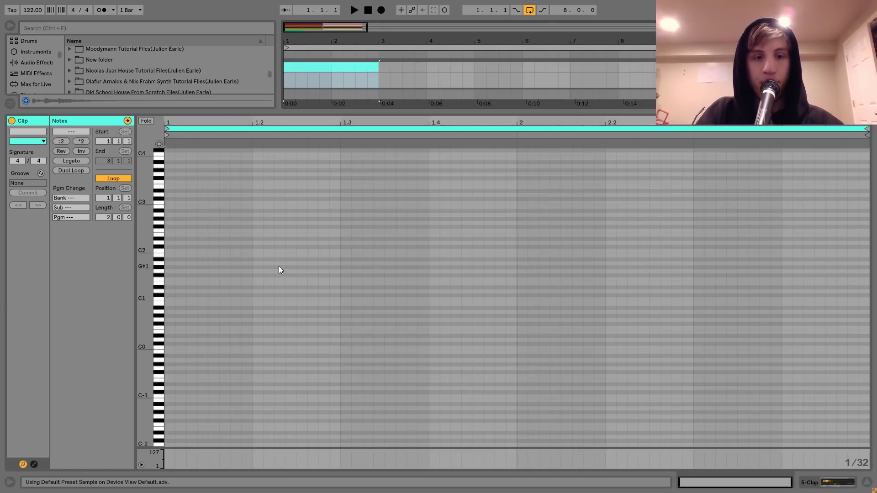
double_click(257, 207)
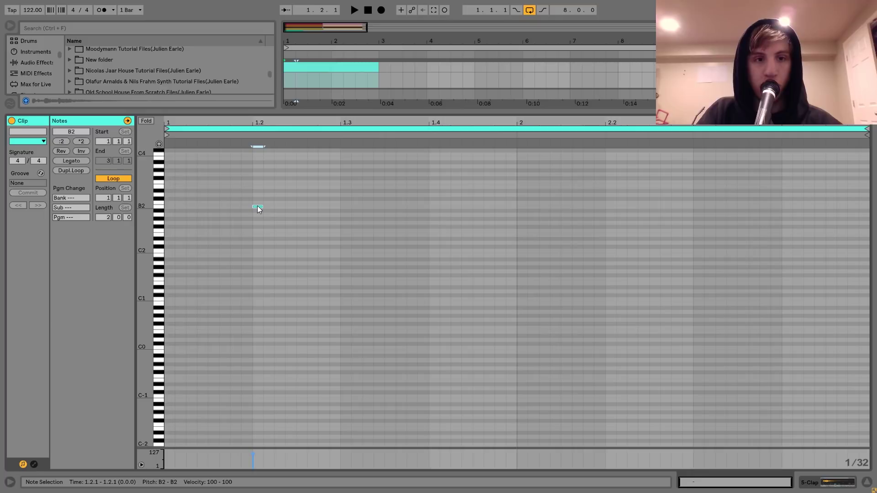
key("Up")
key("shift+Right")
key("shift+Right")
key("shift+Right")
key("shift+Right")
key("shift+Right")
key("shift+Right")
key("shift+Right")
- Duplicate the clap note so that claps fall on beats 2 and 4 of both bars
left_click_drag(262, 178, 432, 262)
key("ctrl+d")
key("ctrl+d")
key("ctrl+d")
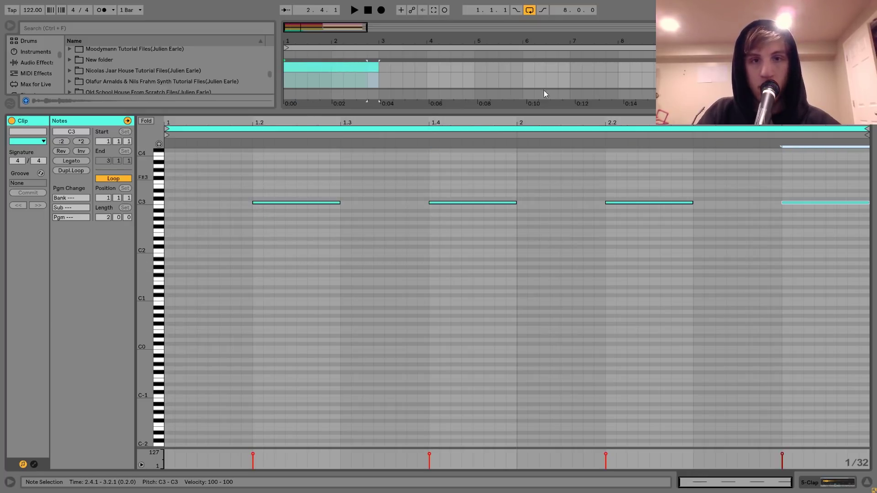
- Extend the clap clip to bar 9 and set the Clap track's volume to -5.3 dB during playback
left_click_drag(380, 68, 640, 99)
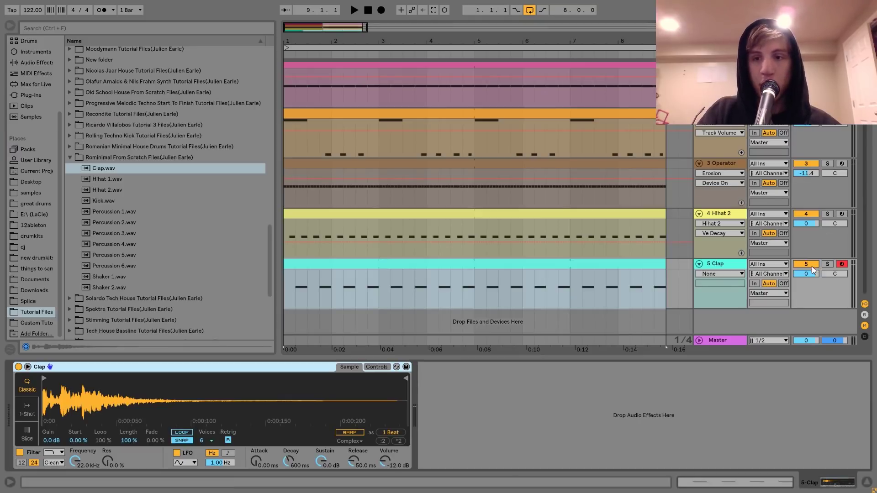
key("space")
mouse_move(812, 272)
left_mouse_down()
mouse_move(813, 302)
mouse_move(812, 271)
left_mouse_up()
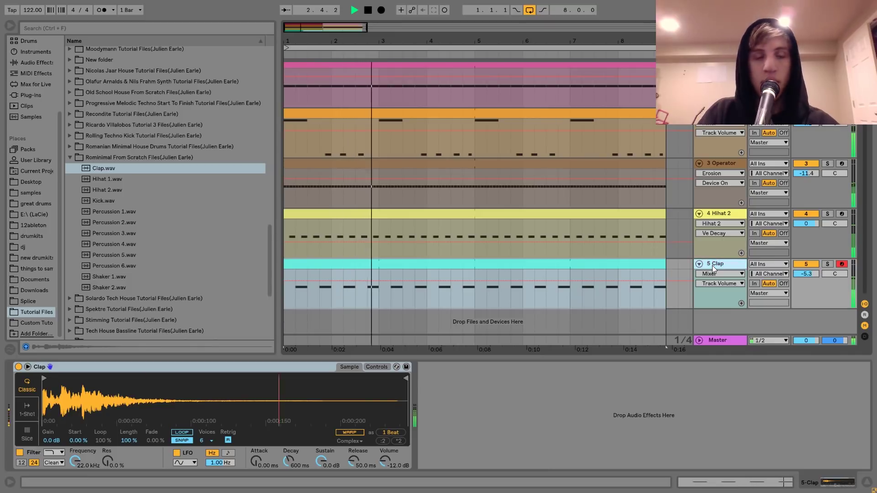
- Stop playback and load an empty Drum Rack onto a new MIDI track below Clap
key("ctrl+shift+t")
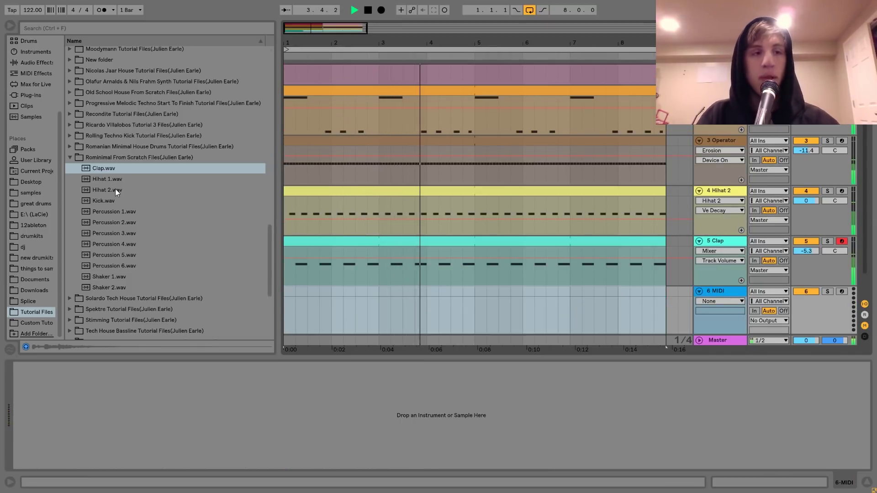
key("space")
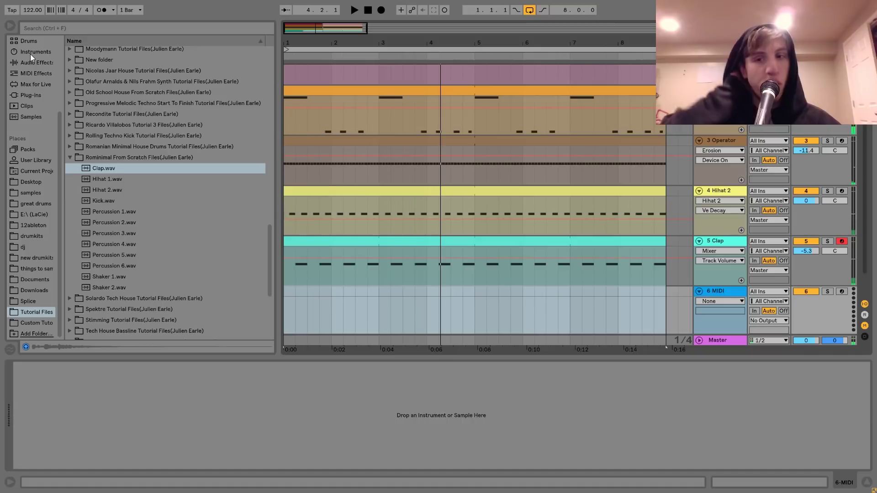
left_click(31, 45)
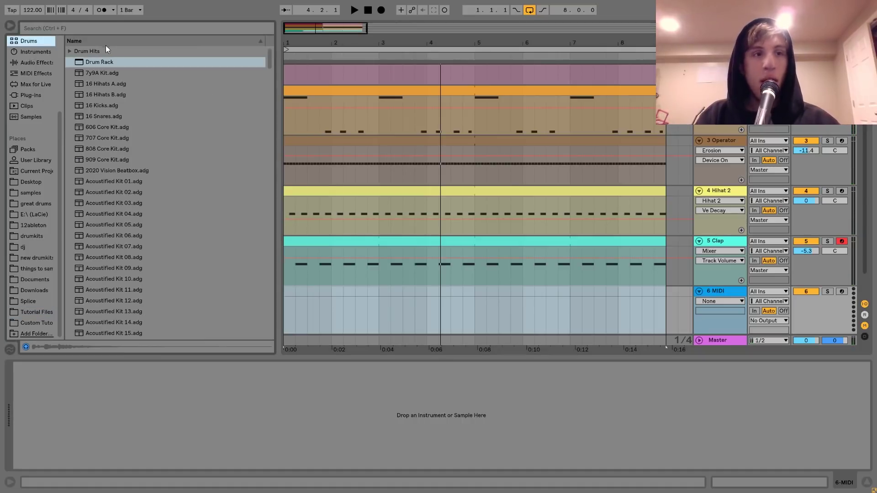
double_click(100, 63)
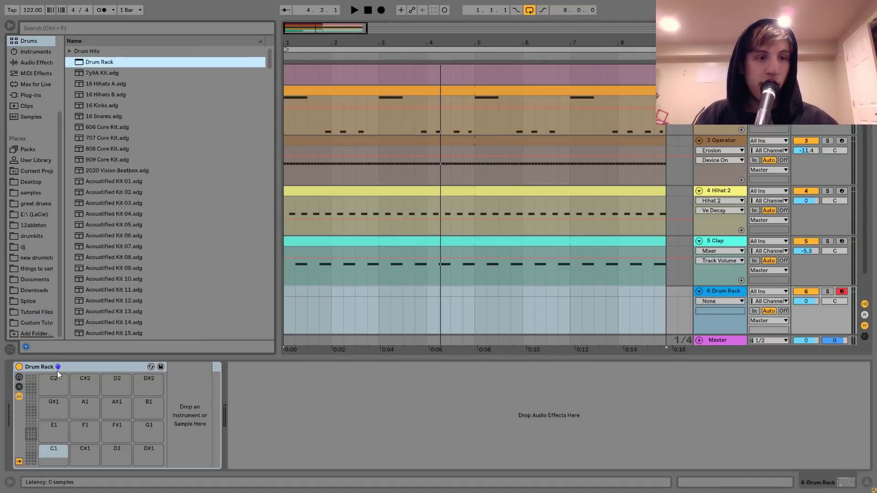
- Load Percussion 1 to 6 and Shaker 1 and 2 onto the Drum Rack pads, starting at C1
left_click(35, 313)
left_click(105, 214)
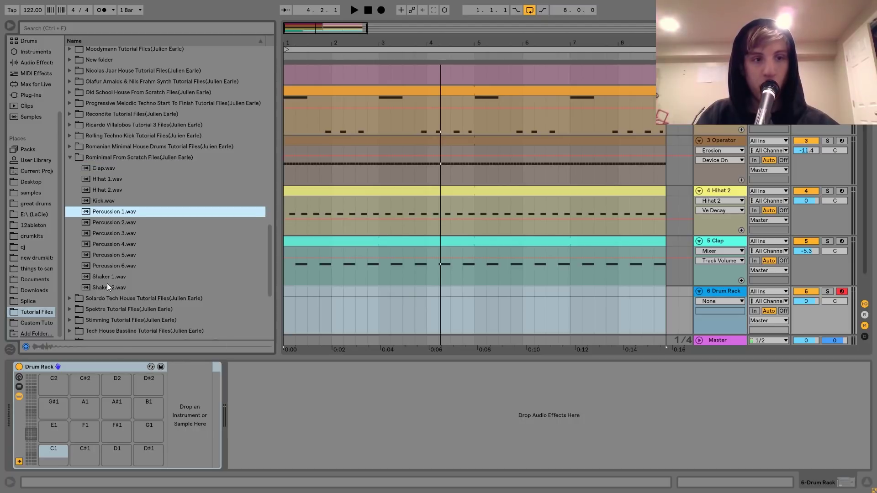
left_click(107, 286, "shift")
left_click_drag(106, 215, 59, 456)
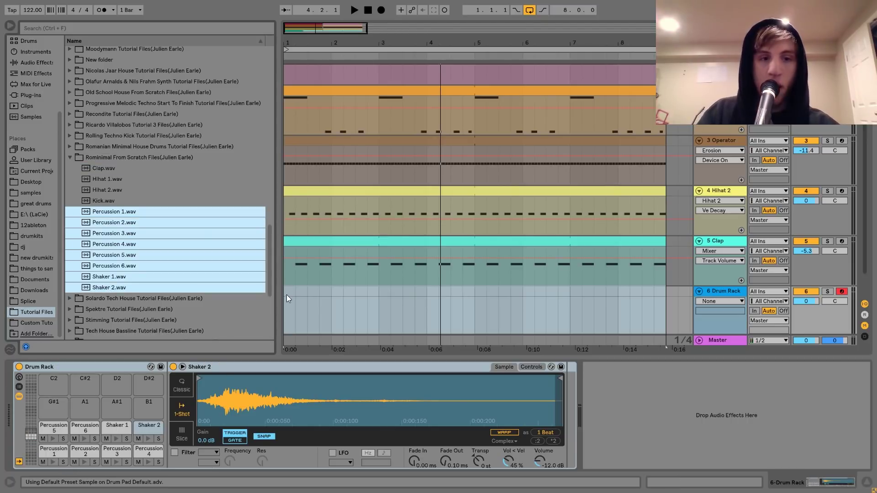
- Create a two-bar MIDI clip on the Drum Rack track and audition the Percussion 1 to 6 sounds
left_click_drag(285, 292, 386, 300)
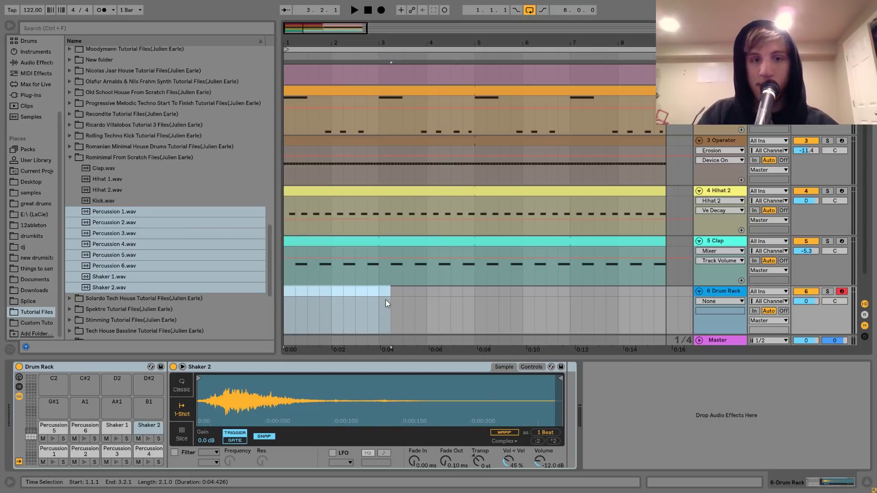
key("ctrl+shift+m")
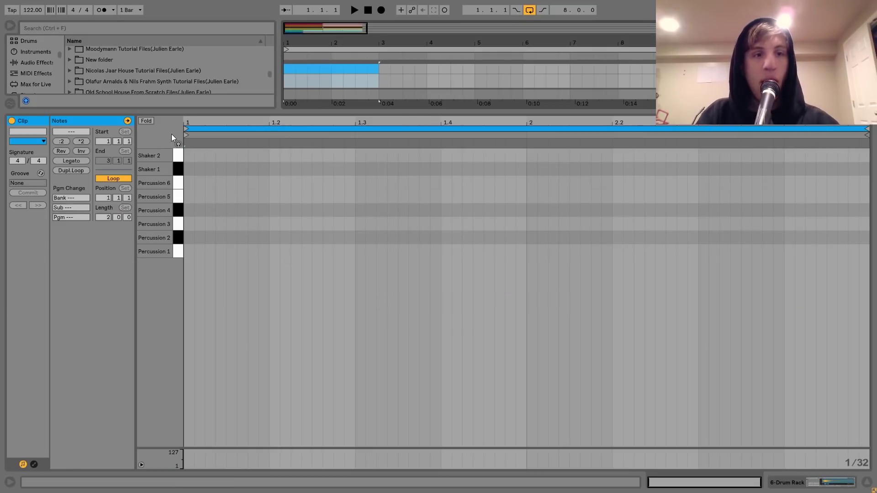
left_click_drag(180, 251, 180, 184)
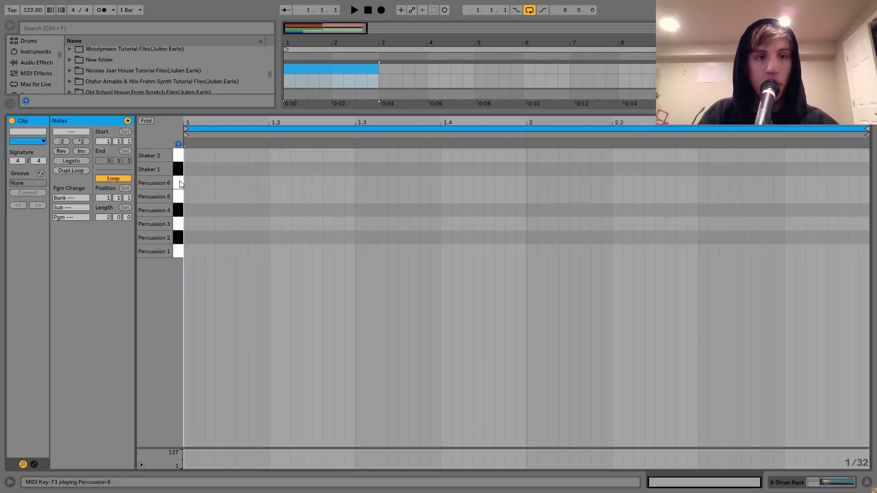
- Place a sixteenth Percussion 5 note at 1.1.4, testing nearby positions with short playbacks
double_click(209, 183)
key("Down")
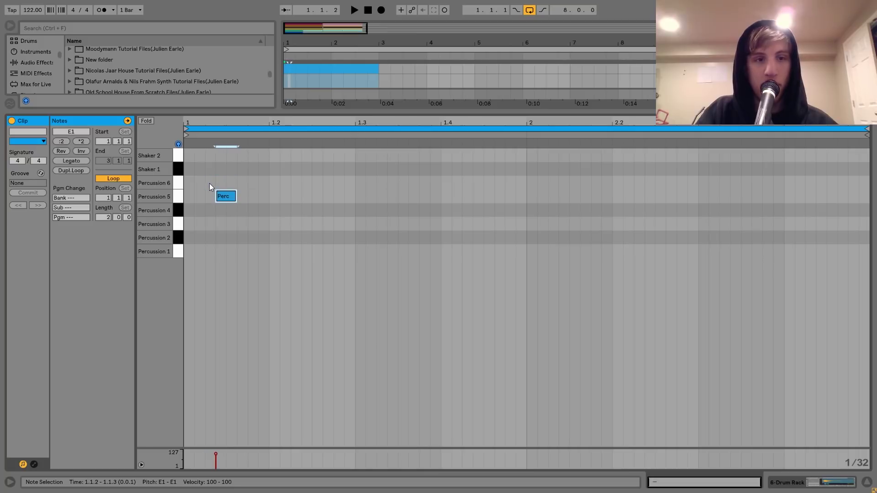
key("Right")
key("space")
key("space")
key("Left")
key("Left")
key("space")
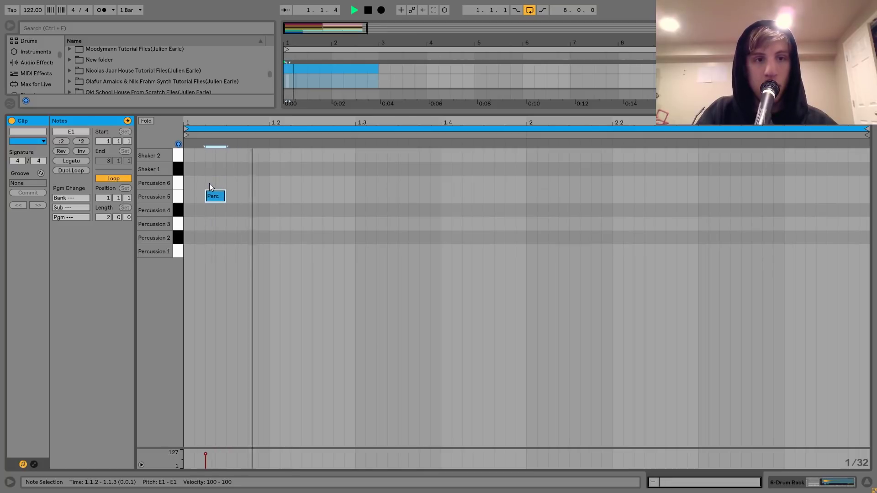
key("space")
key("Right")
key("Right")
key("space")
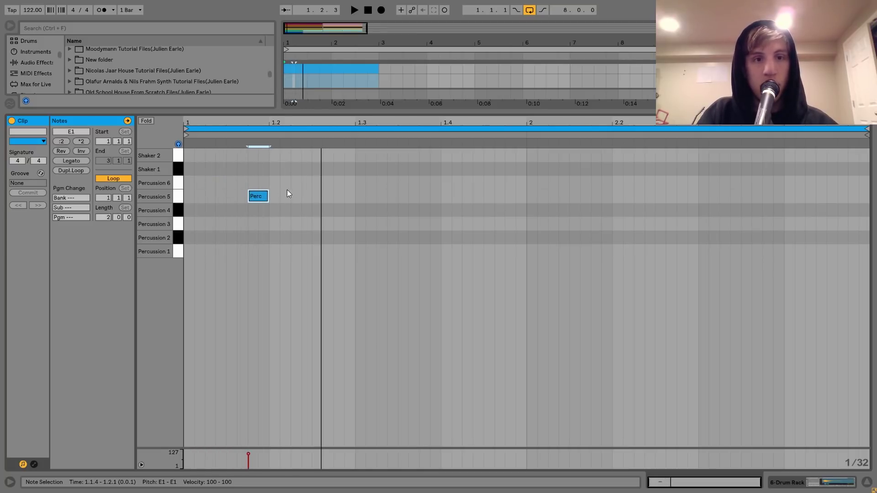
key("space")
- Add a Percussion 6 note at 1.2.2 and set the Drum Rack track's volume to -6.5 dB
double_click(294, 187)
key("space")
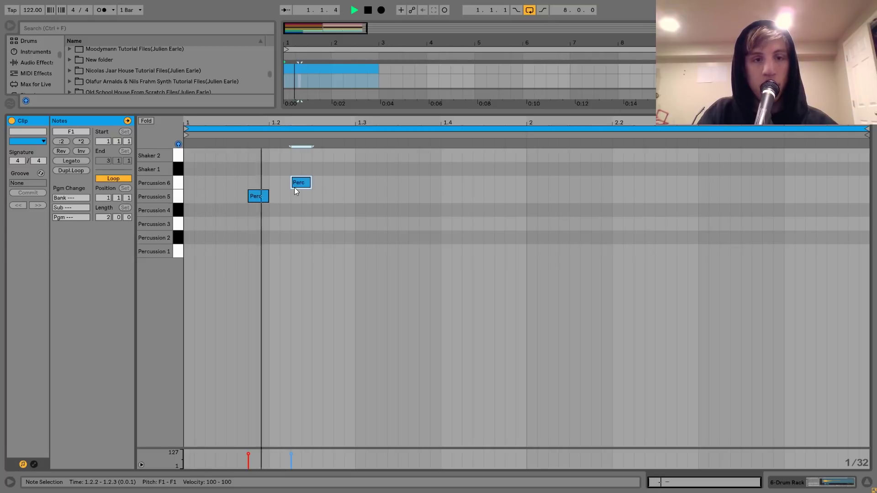
key("space")
left_click(817, 79)
key("space")
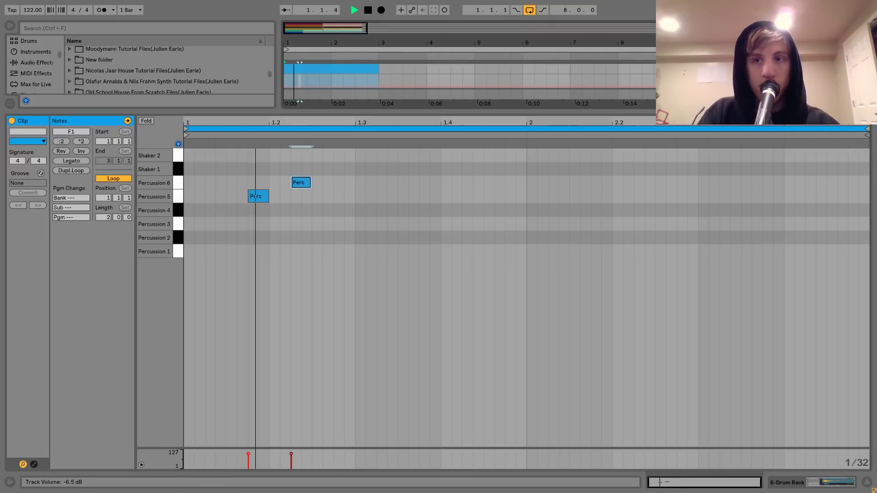
- Add a Percussion 2 note at 1.1.3, just before the first Percussion 5 hit
double_click(211, 225)
key("space")
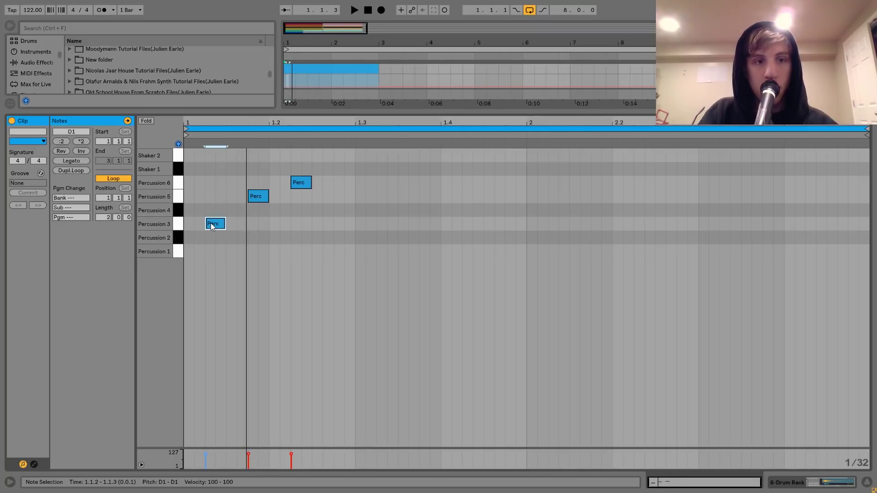
key("Down")
key("Right")
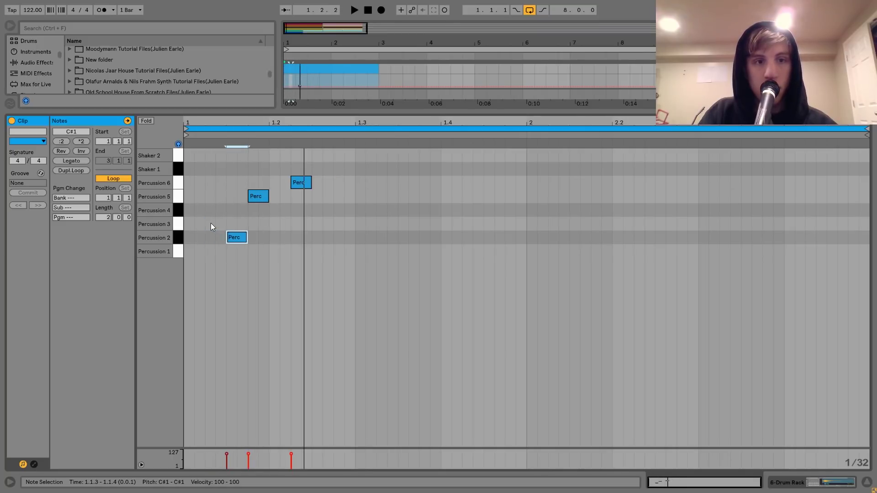
- Duplicate the Percussion 2 note and move the copy to Percussion 3 at 1.2.4
key("ctrl+d")
key("Right")
key("Right")
key("Right")
key("Right")
key("Right")
key("Right")
key("Right")
key("Right")
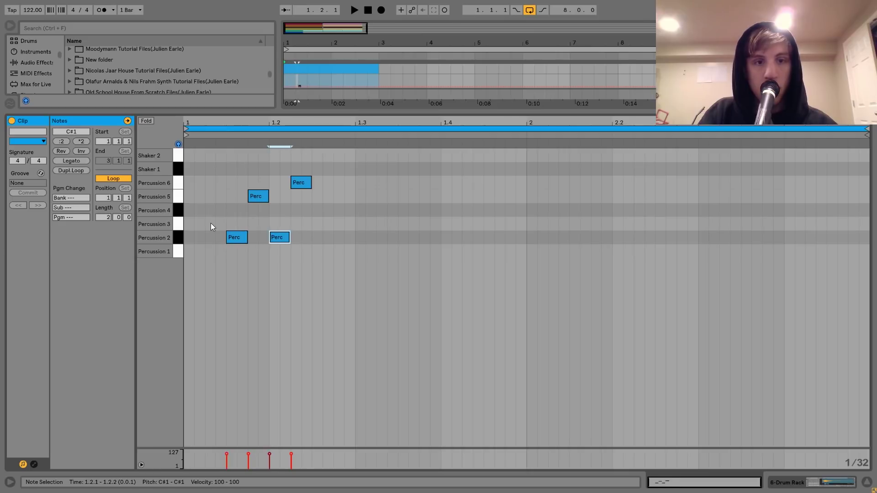
key("Up")
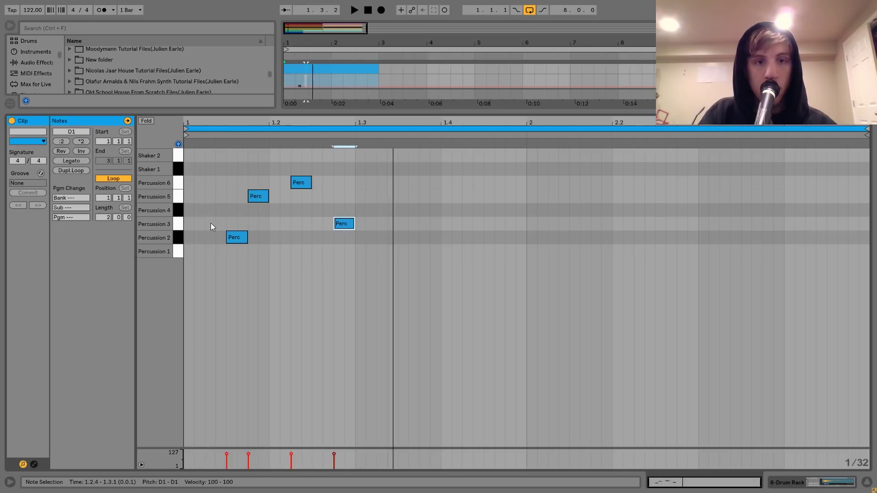
- Duplicate the Percussion 3 note and move the copy to Percussion 2 at 1.3.2
key("ctrl+d")
key("Right")
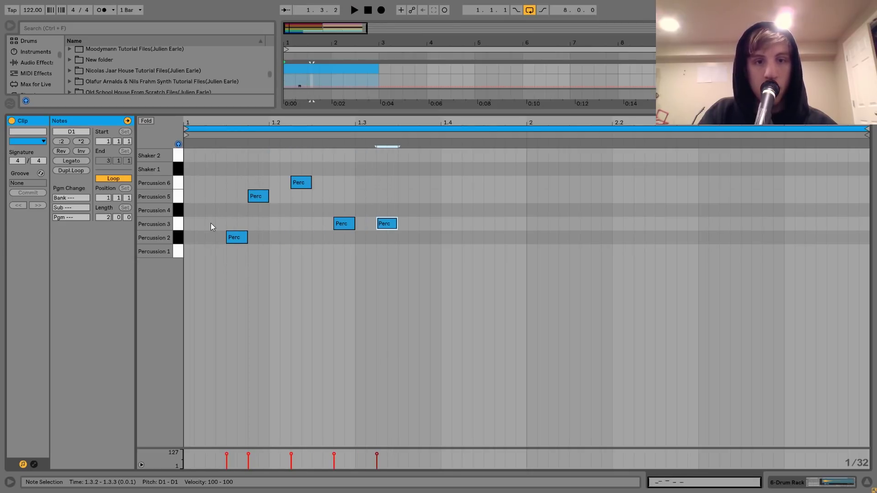
key("Down")
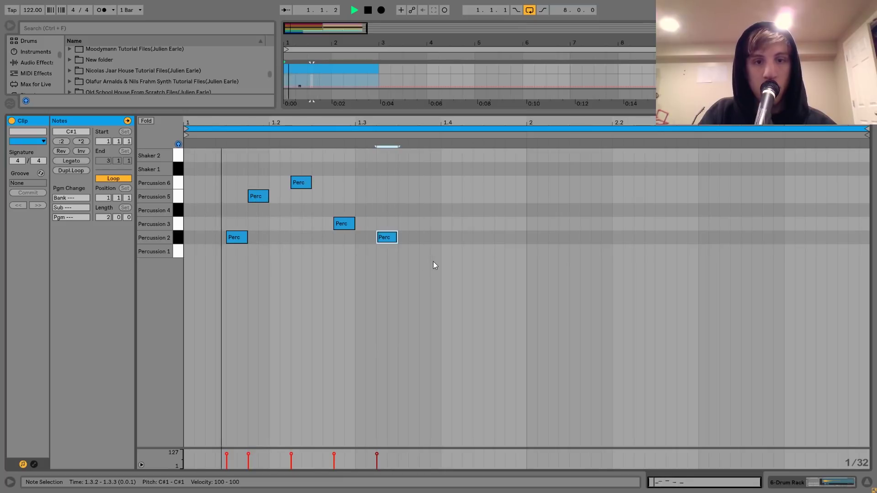
- Add a Percussion 5 note slightly after the fourth beat of bar 1 while the loop plays
double_click(421, 199)
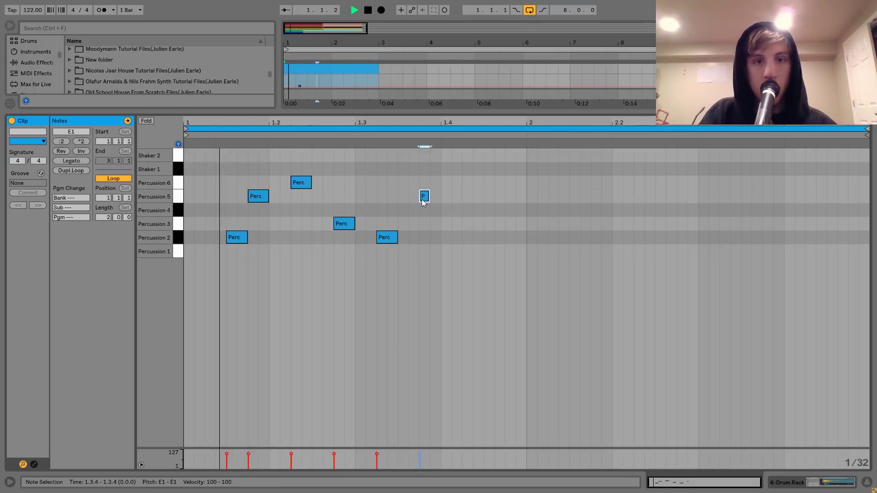
key("Right")
key("Right")
key("Left")
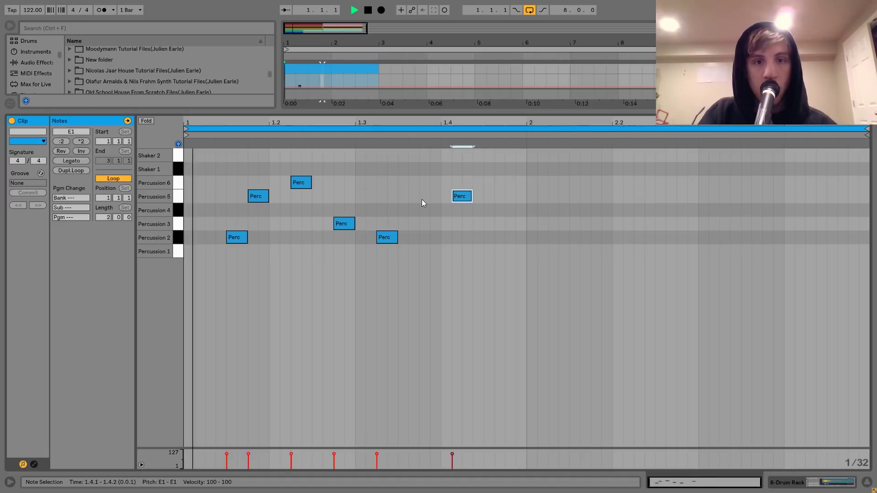
- Replace the last Percussion 5 note with a Percussion 4 note at 1.3.4 and play the loop
key("Left")
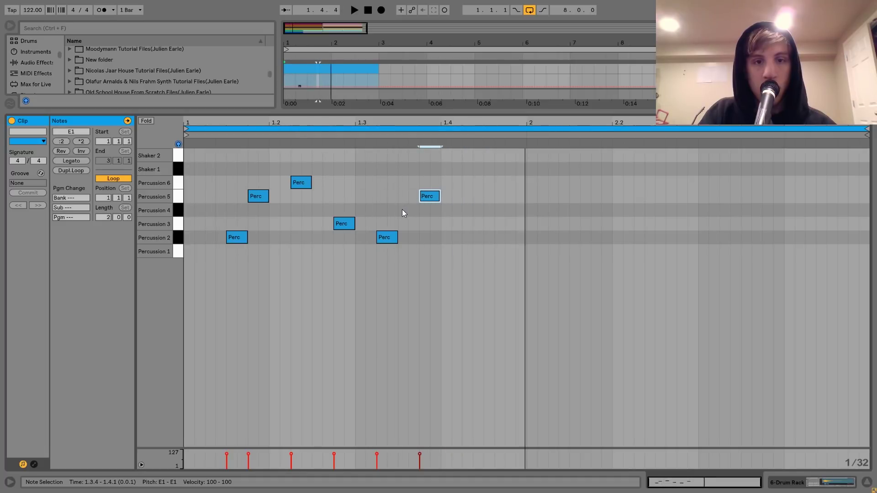
double_click(402, 210)
key("space")
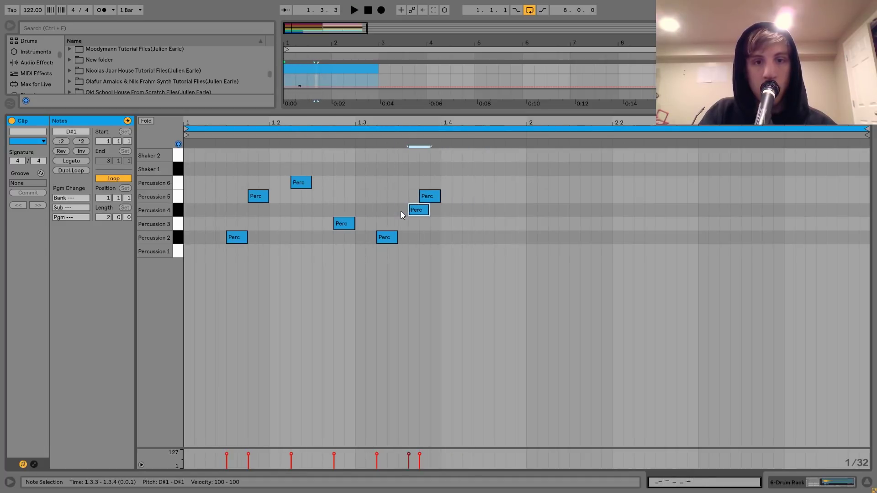
key("Right")
double_click(429, 196)
key("space")
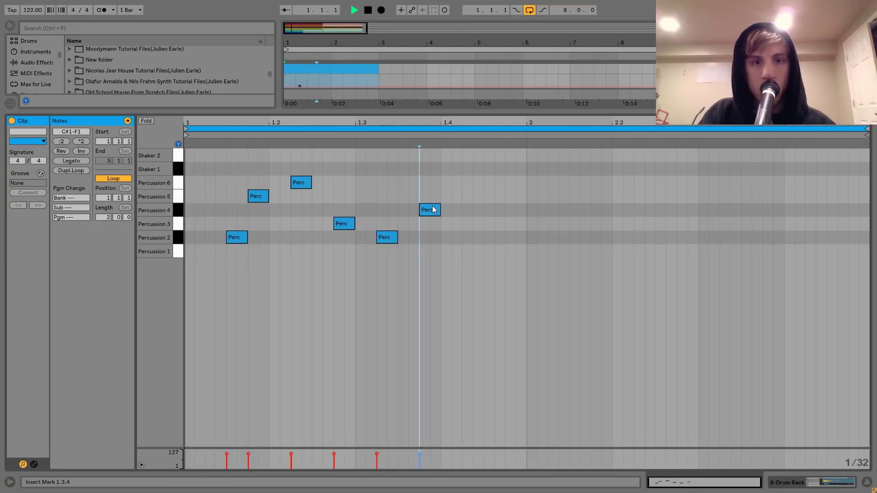
left_click(431, 210)
- Transpose the Percussion 4 sample in the Drum Rack to +4 st while auditioning the loop
left_click(803, 482)
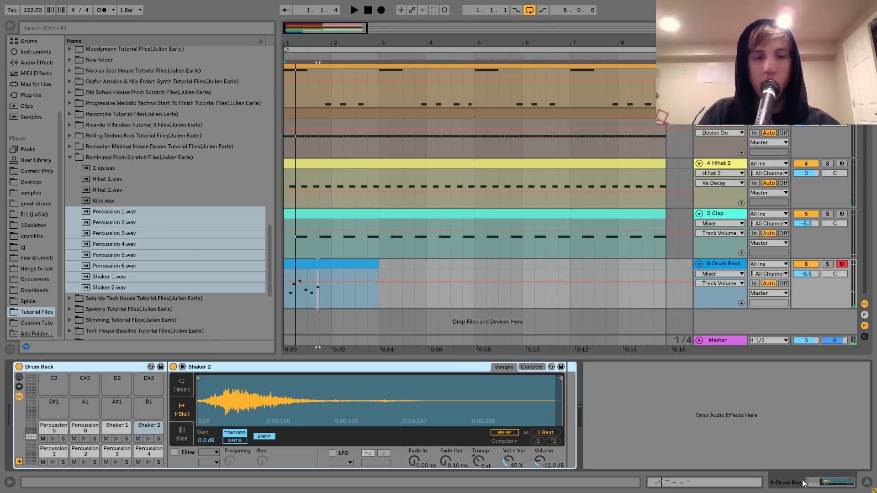
key("space")
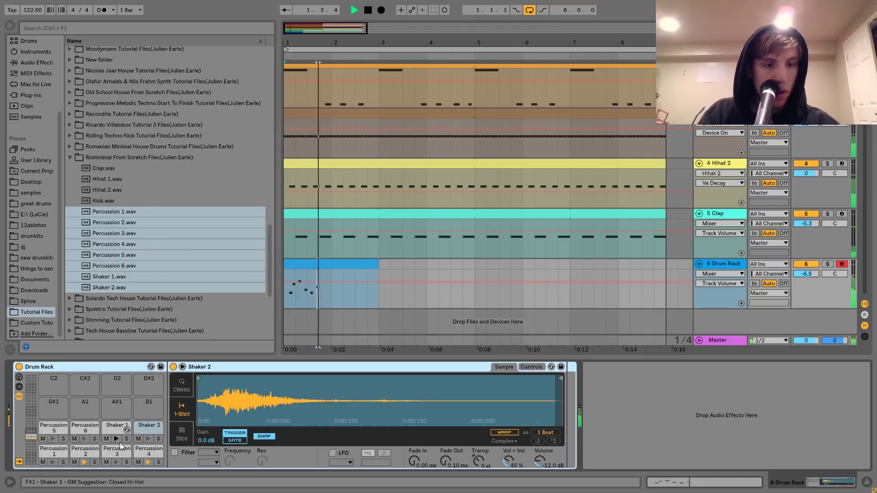
key("space")
left_click(149, 451)
left_click_drag(475, 464, 476, 462)
key("space")
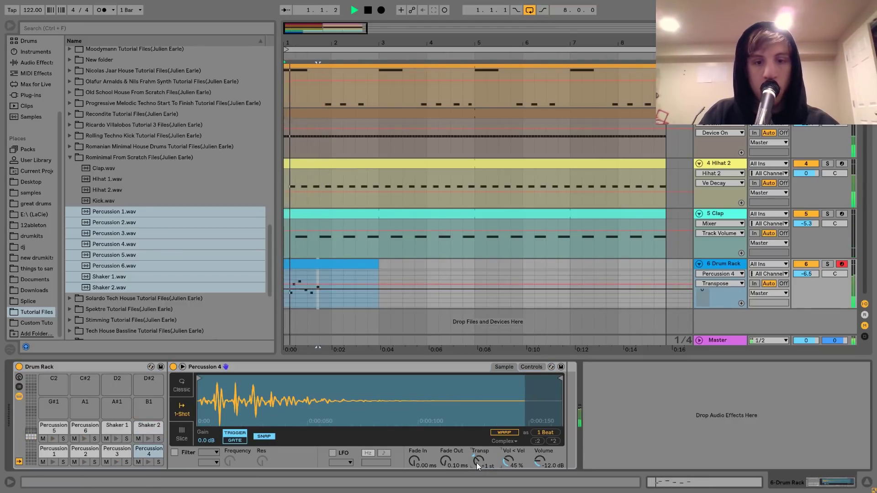
key("Up")
key("Up")
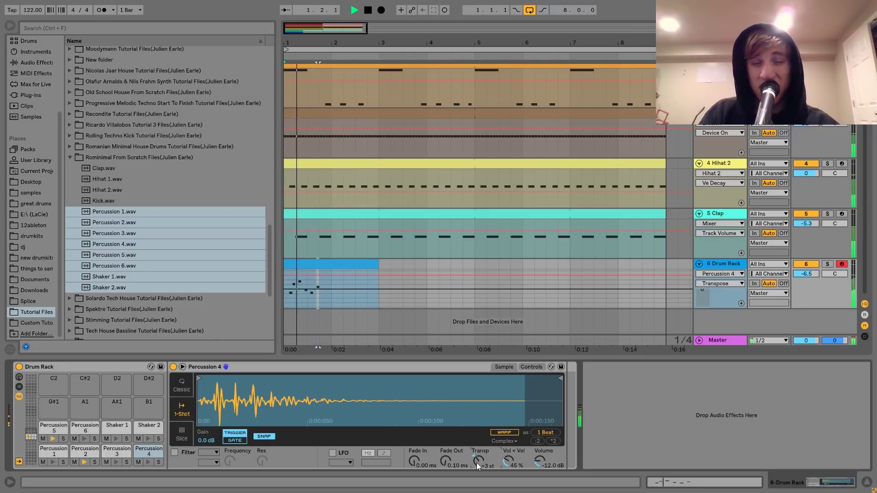
key("Up")
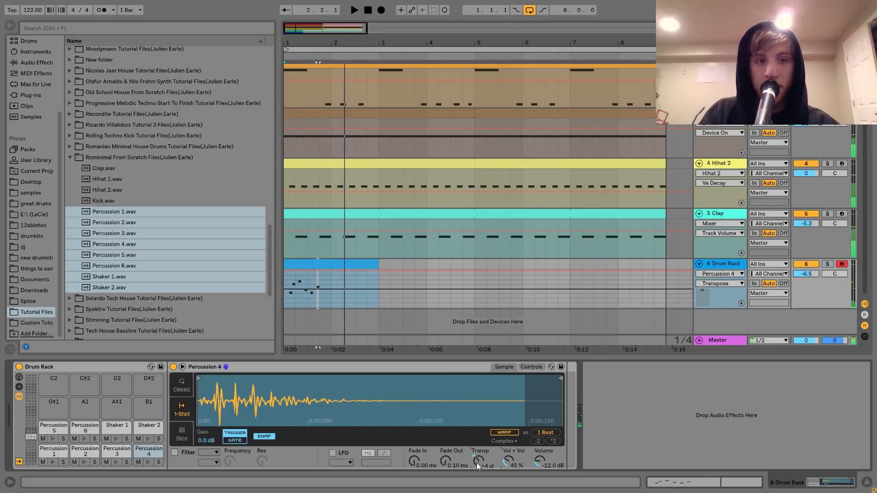
- Move the Percussion 4 note at 1.3.4 down to Percussion 1 and play the loop
double_click(337, 261)
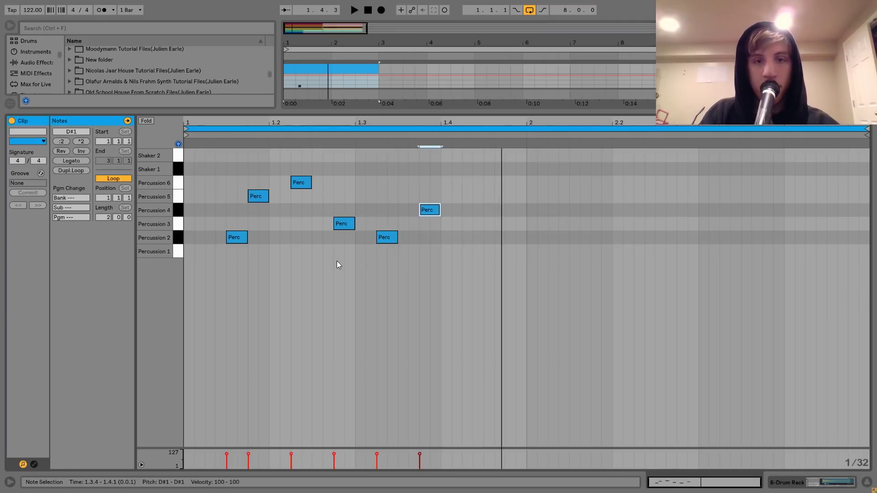
left_click(431, 213)
key("space")
key("Down")
key("Down")
key("Down")
key("space")
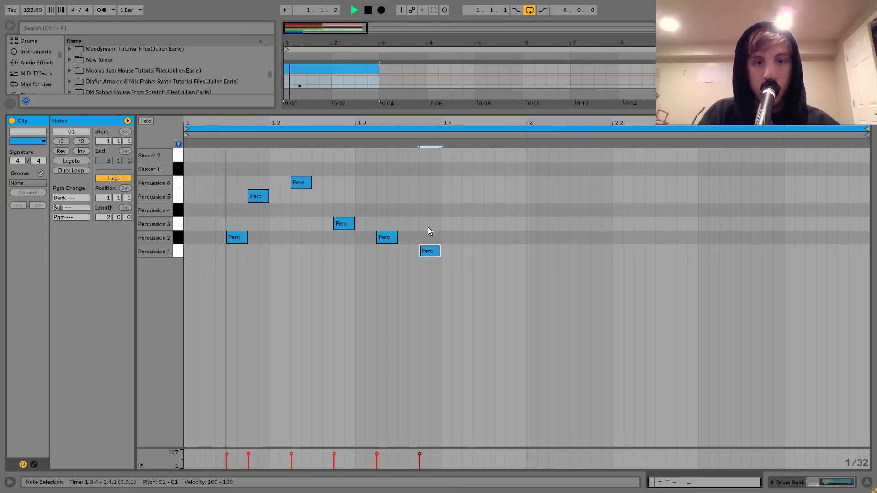
- Add a sixteenth-long Percussion 6 note at 1.4.4, at the end of bar 1
key("space")
double_click(489, 182)
key("space")
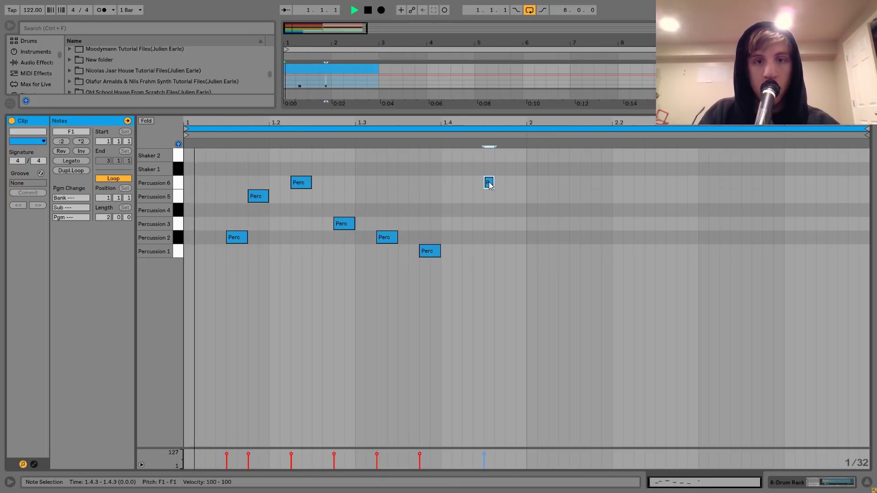
key("Right")
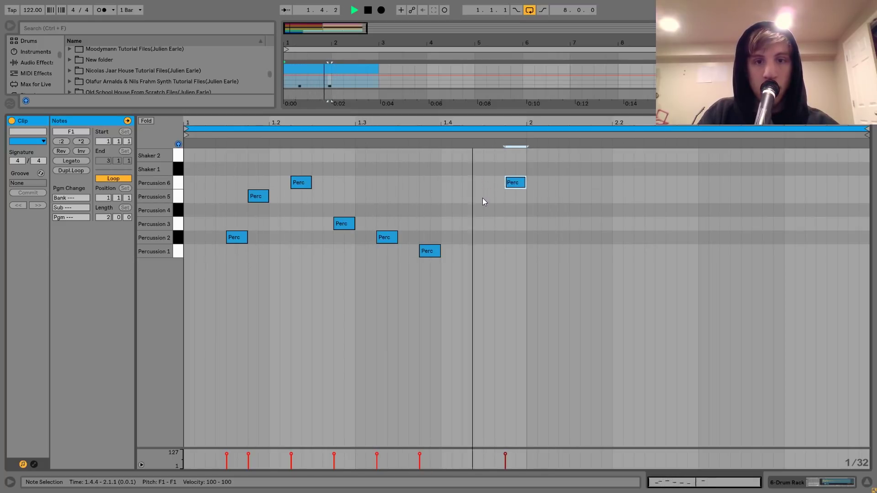
- Try a Percussion 5 note around 1.4.2, ahead of the last Percussion 6 hit, while the loop plays
double_click(483, 196)
key("Right")
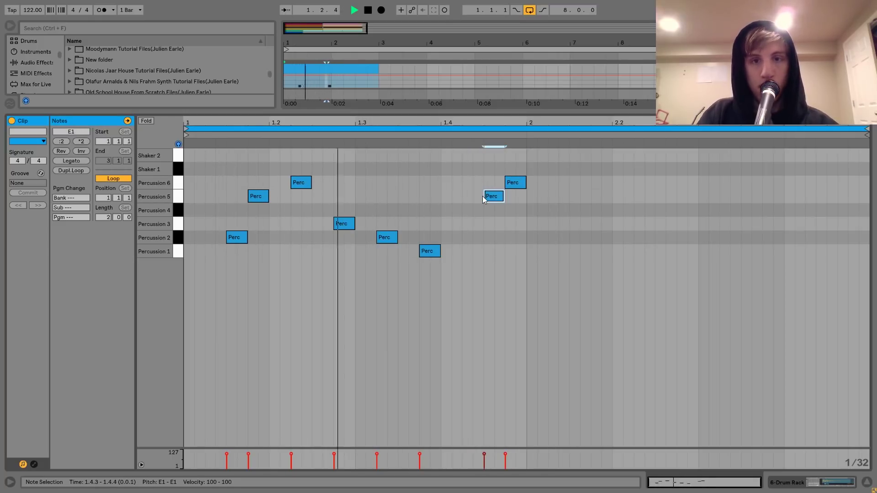
key("shift+Right")
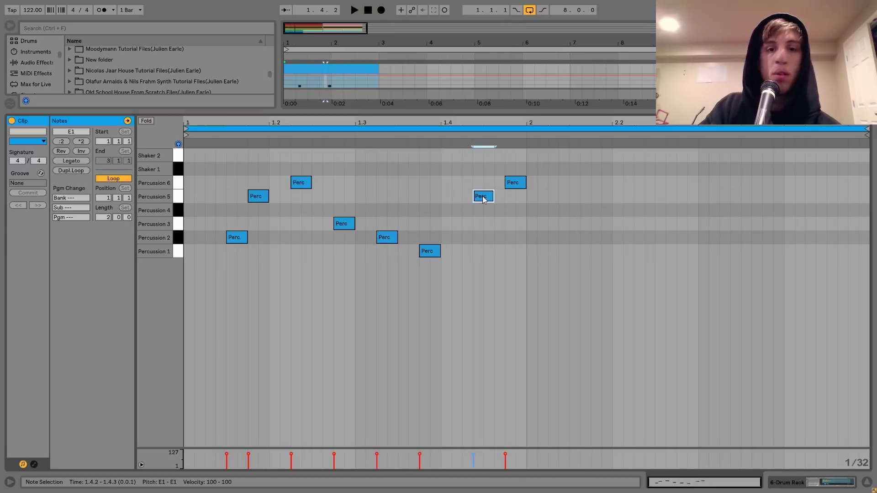
key("Left")
key("space")
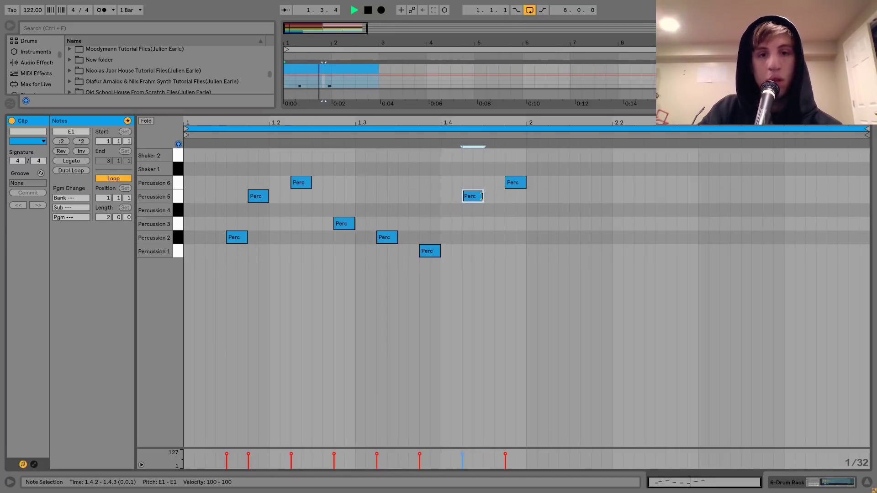
double_click(481, 196)
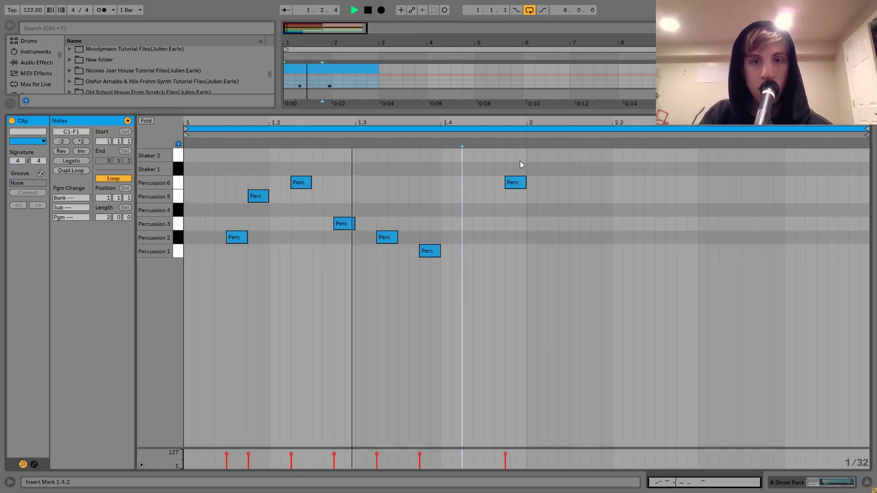
- Duplicate all the percussion notes of bar 1 into bar 2
left_click_drag(525, 154, 429, 202)
key("space")
left_click_drag(280, 267, 184, 280)
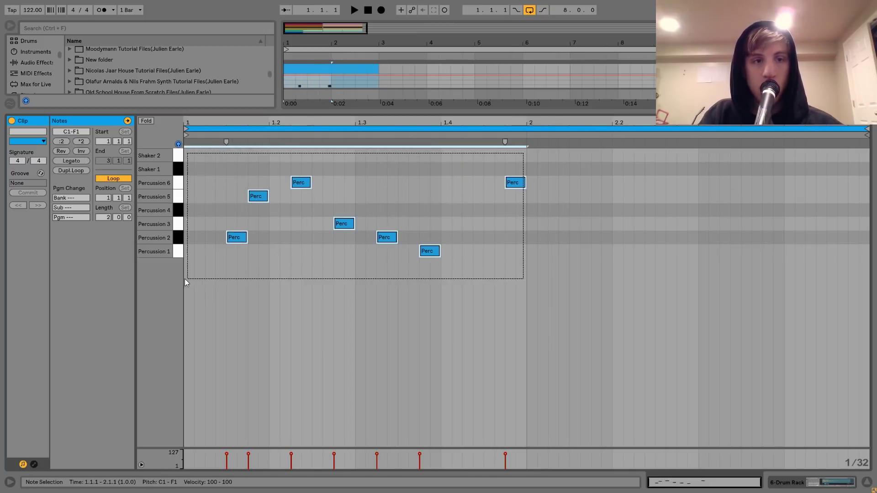
key("ctrl+d")
- Add a sixteenth-long Percussion 2 note at 2.4.2 and extend the looped percussion clip to bar 9
double_click(830, 223)
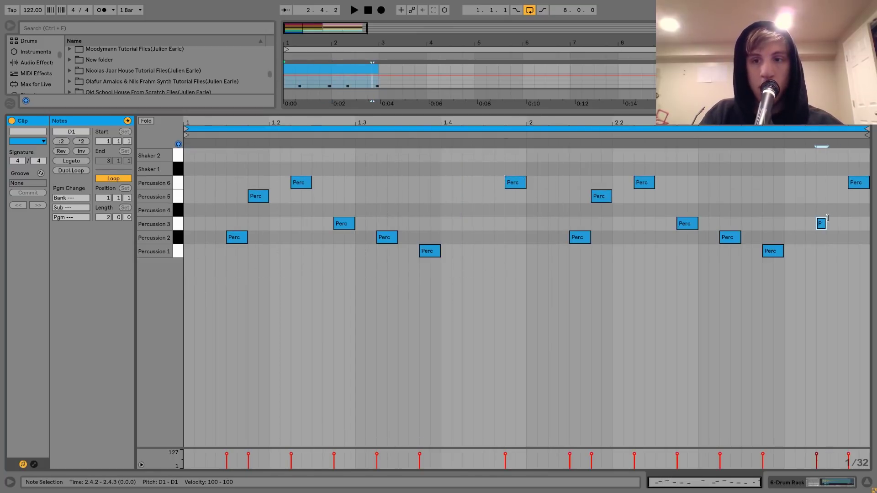
key("Left")
key("space")
key("Up")
key("shift+Right")
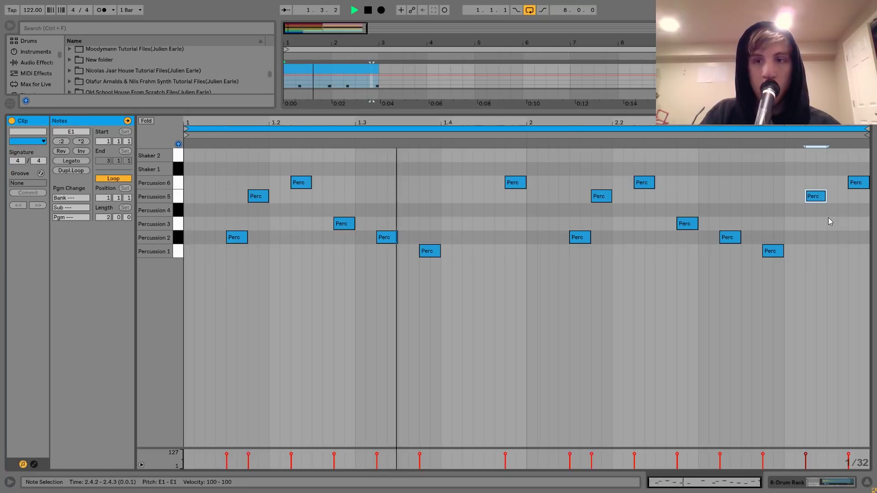
key("Down")
key("Down")
key("Down")
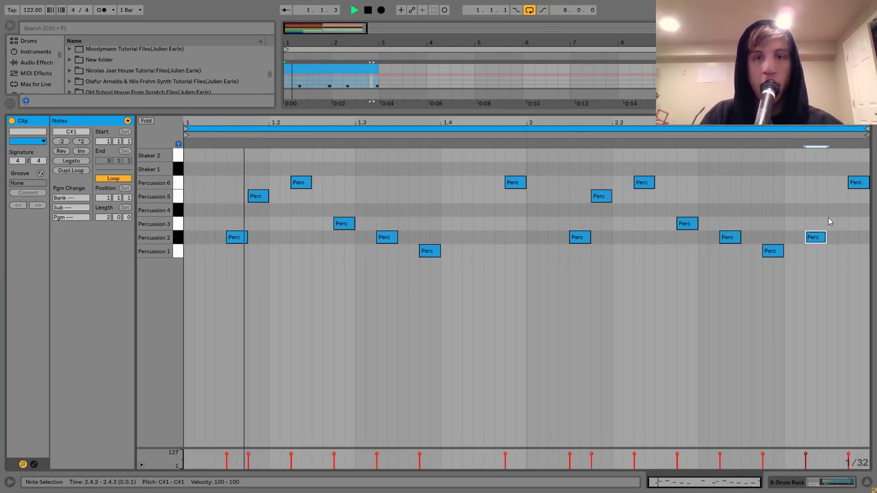
left_click_drag(379, 68, 665, 69)
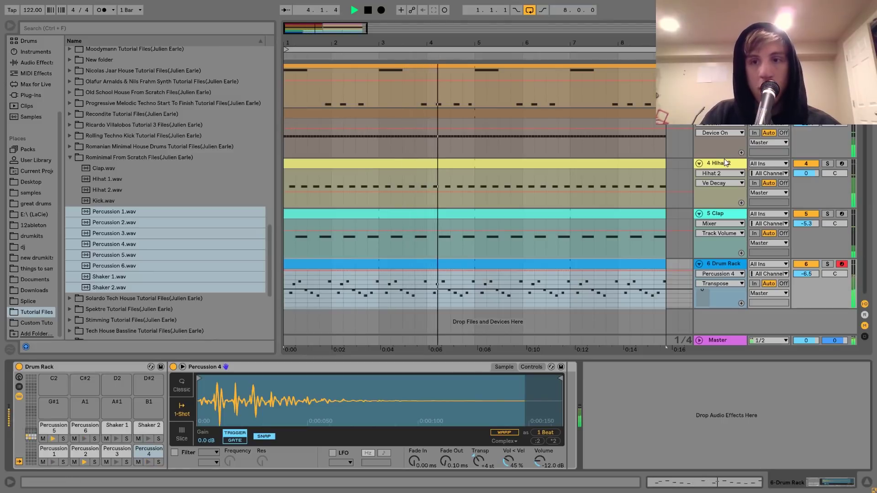
- Set the decay of the Hihat 2 sample to 133 ms and listen to the loop
left_click(720, 163)
left_click_drag(283, 465, 286, 463)
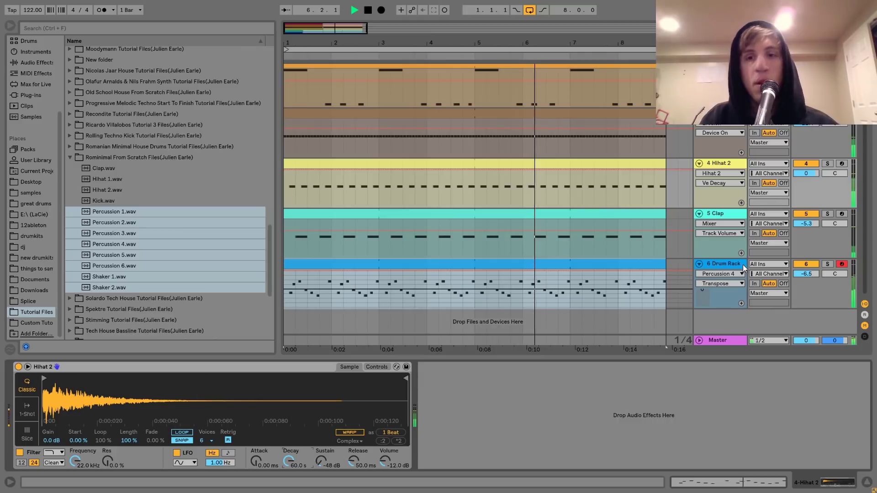
key("space")
key("ctrl+z")
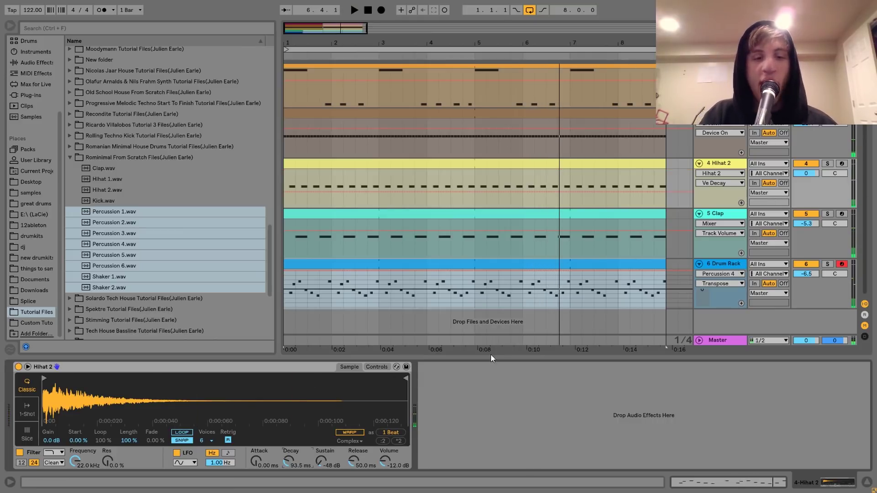
key("space")
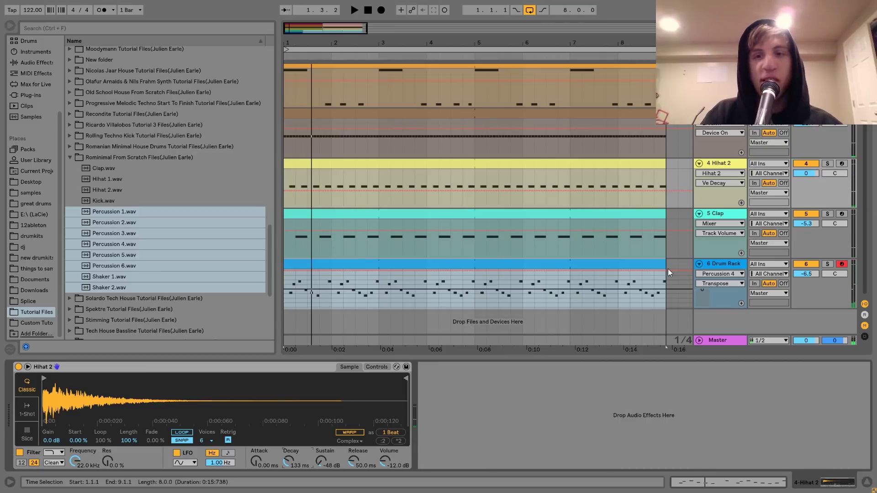
- Add a sixteenth-long Shaker 2 note at 1.1.2 in the percussion clip and audition it
double_click(613, 266)
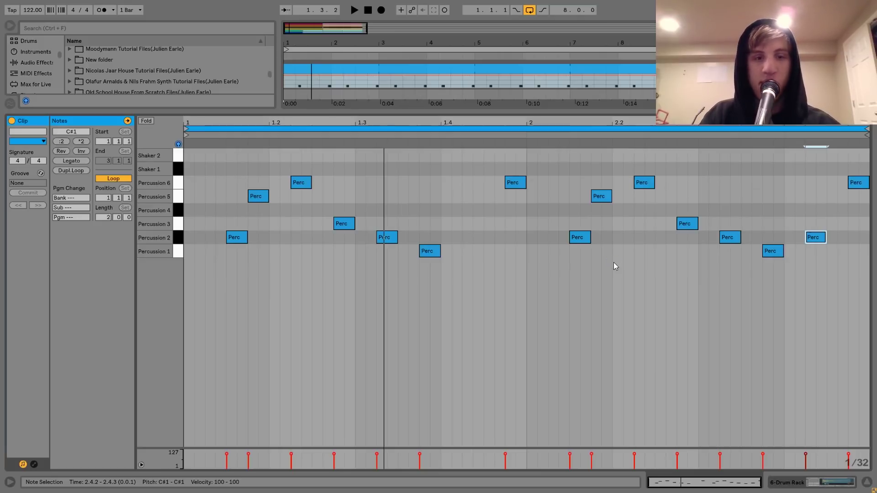
double_click(210, 156)
key("space")
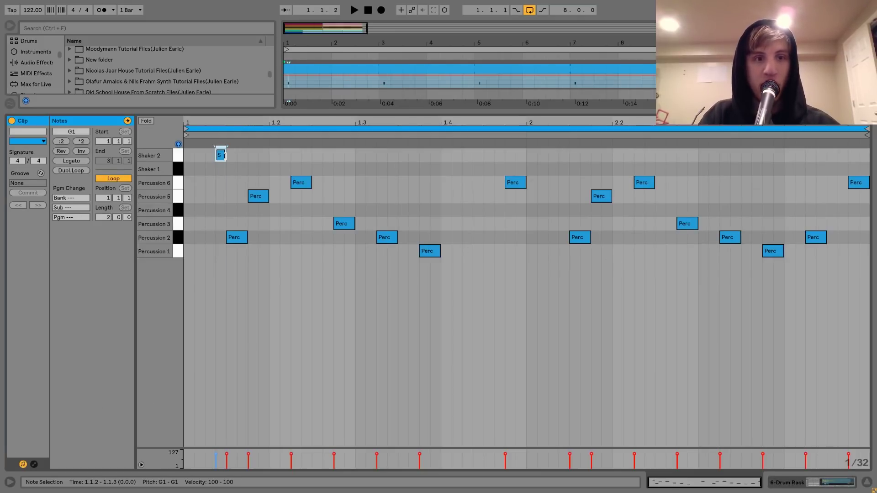
key("shift+Right")
key("space")
key("space")
key("space")
key("space")
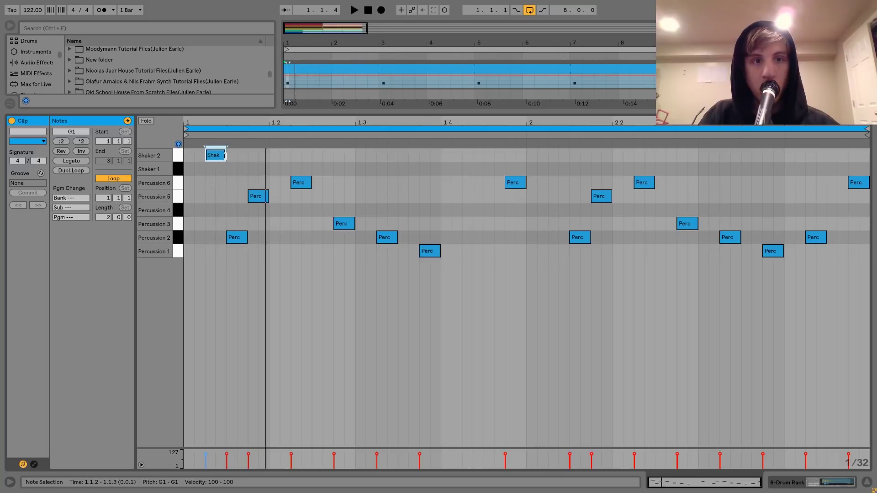
- Duplicate the shaker note to Shaker 1 at 1.2.3 and Shaker 2 at 1.2.4, checking it in playback
key("ctrl+d")
key("Right")
key("Right")
key("Right")
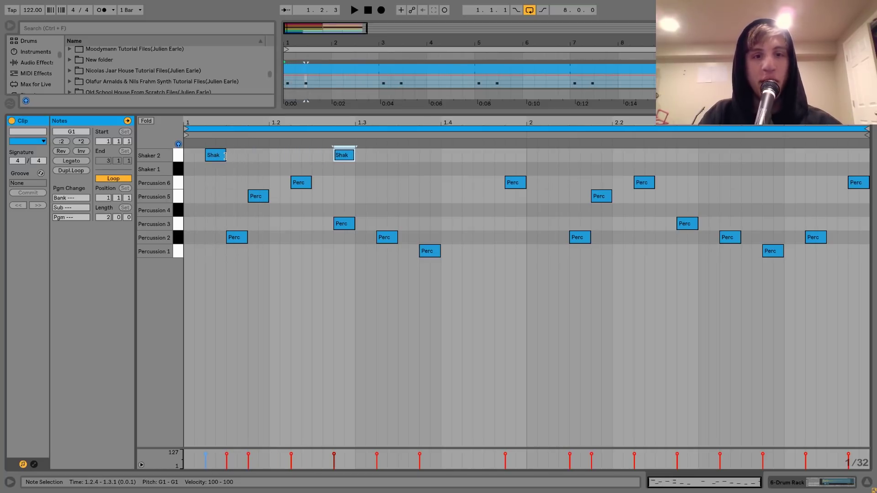
key("space")
key("Down")
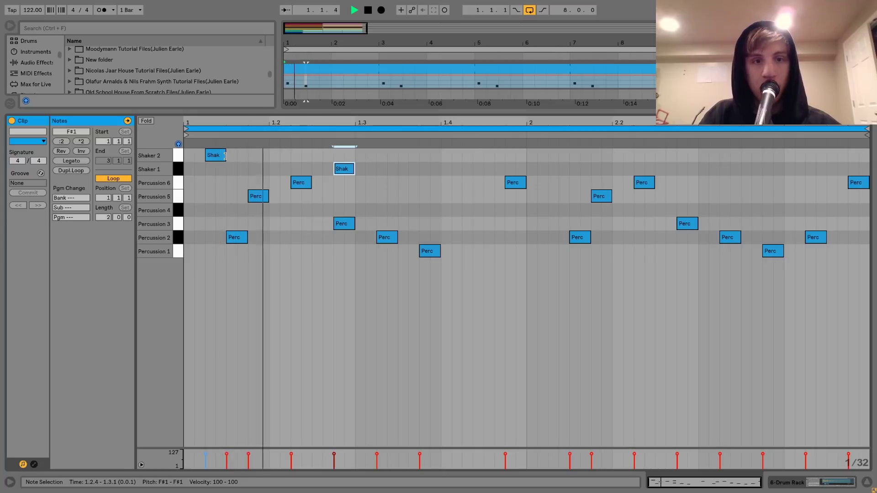
key("Left")
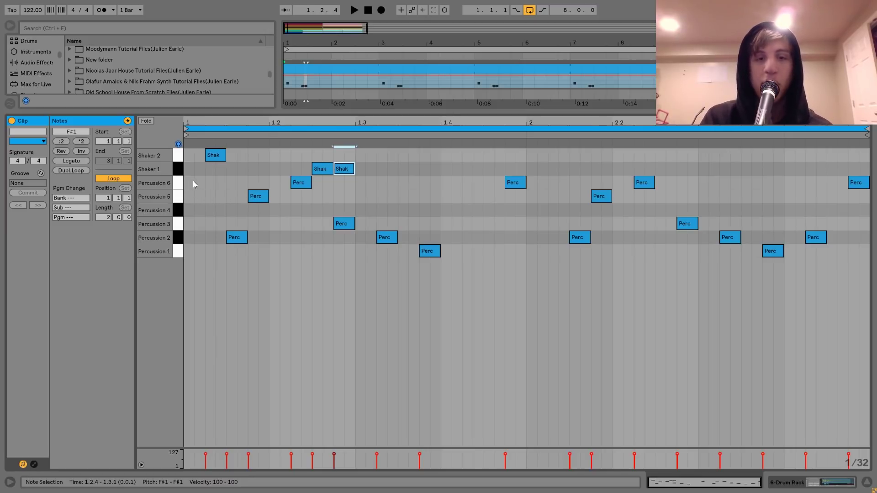
key("Up")
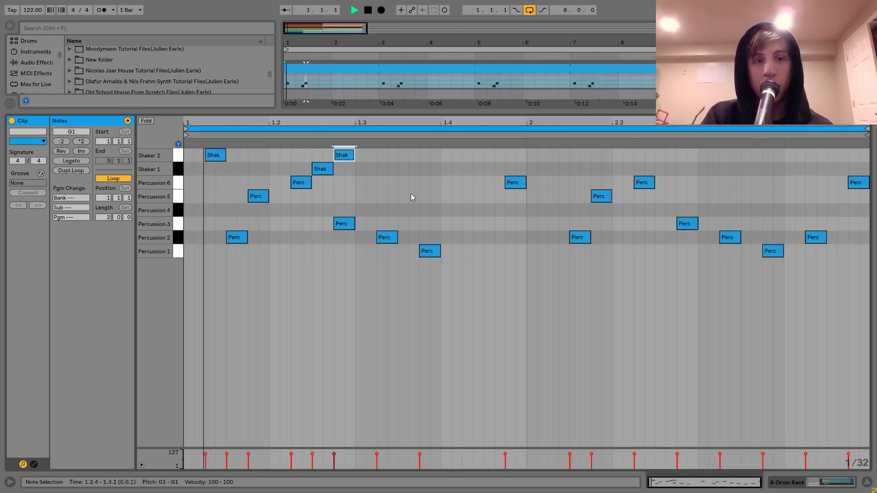
key("space")
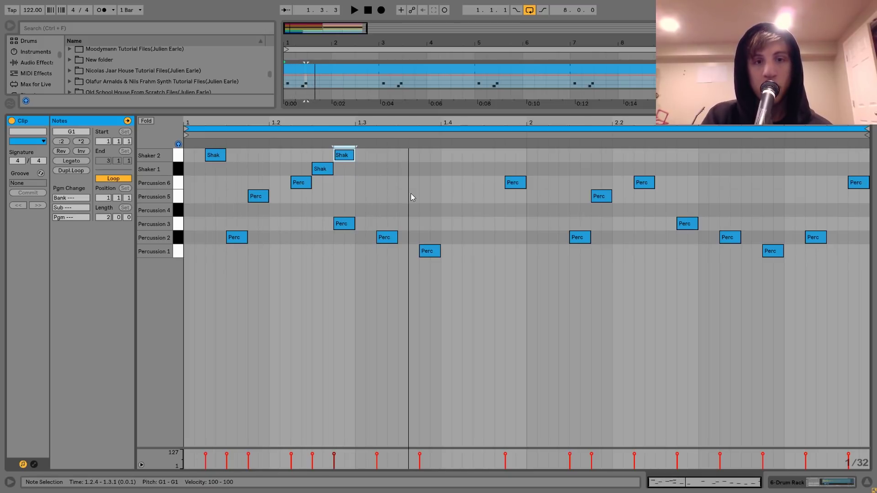
- Add alternating shaker notes on Shaker 1 at 1.3.2, Shaker 2 at 1.3.3 and Shaker 1 at 1.3.4
double_click(373, 169)
key("ctrl+d")
key("Up")
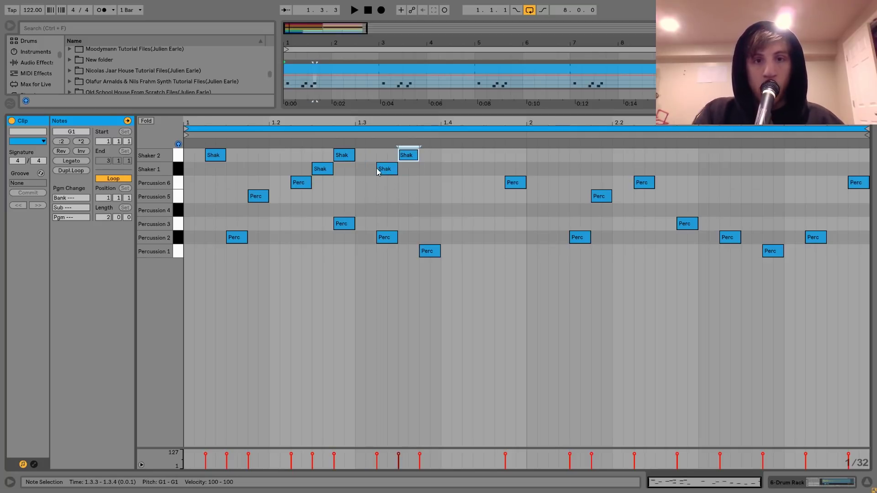
key("ctrl+d")
key("Down")
key("space")
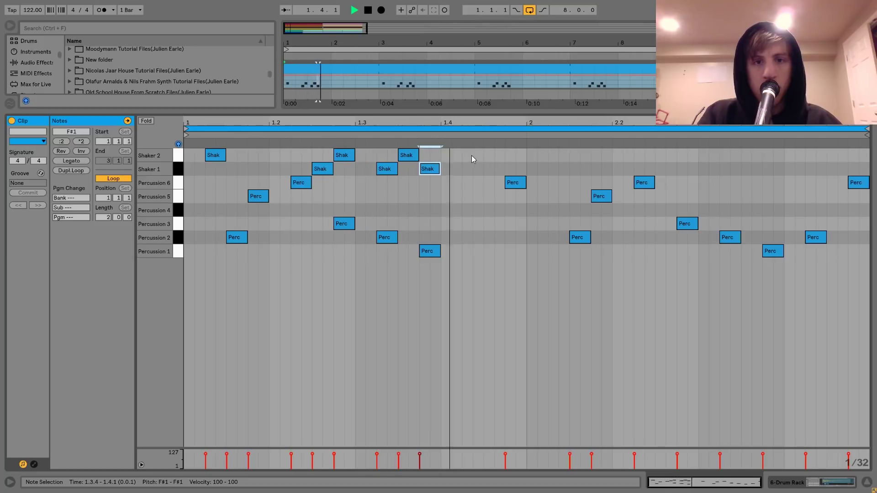
- Add two consecutive Shaker 1 notes at 1.4.3 and 1.4.4, at the end of bar 1
double_click(488, 155)
key("space")
key("ctrl+d")
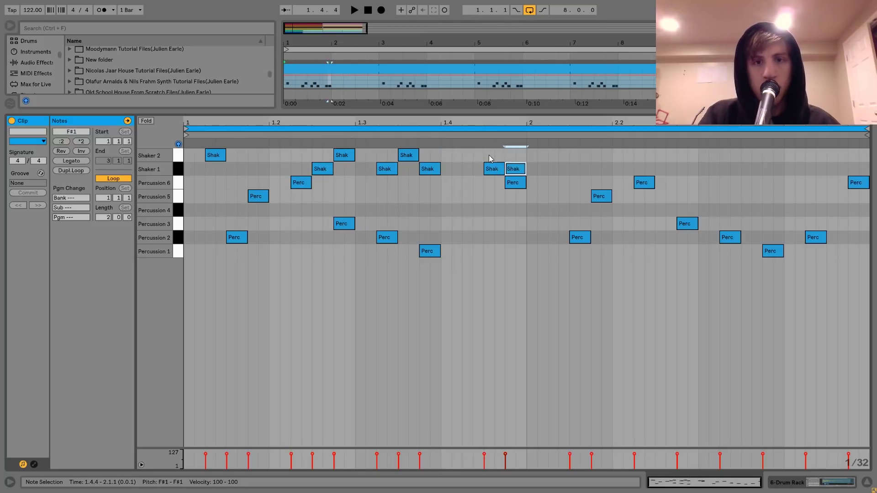
- Raise the 1.4.4 shaker note to Shaker 2 and add sixteenth notes on Shaker 2 at 2.2.3 and Shaker 1 at 2.2.4 and 2.3.1
key("Up")
key("space")
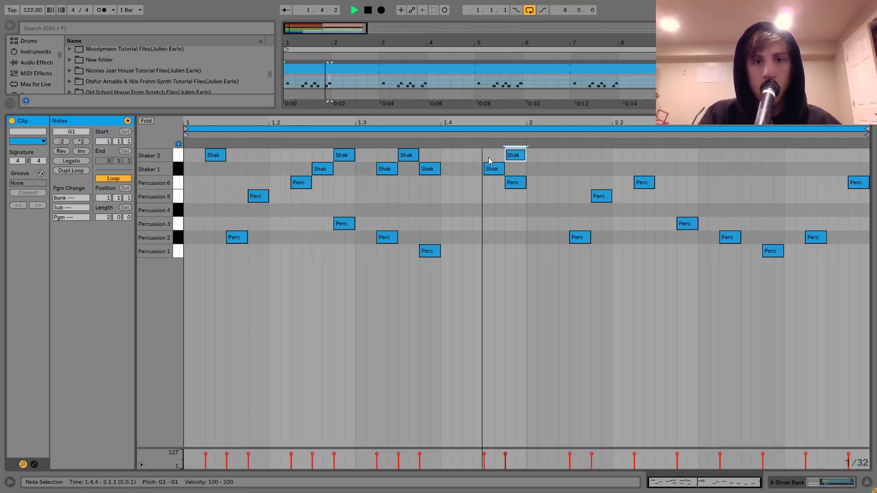
double_click(643, 156)
key("Right")
key("Right")
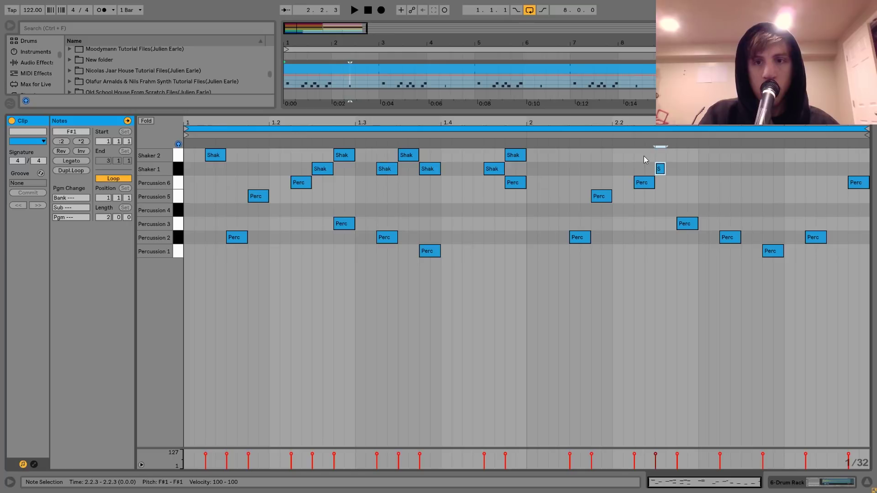
key("shift+Right")
key("Up")
key("ctrl+d")
key("Down")
key("ctrl+d")
left_click(643, 156)
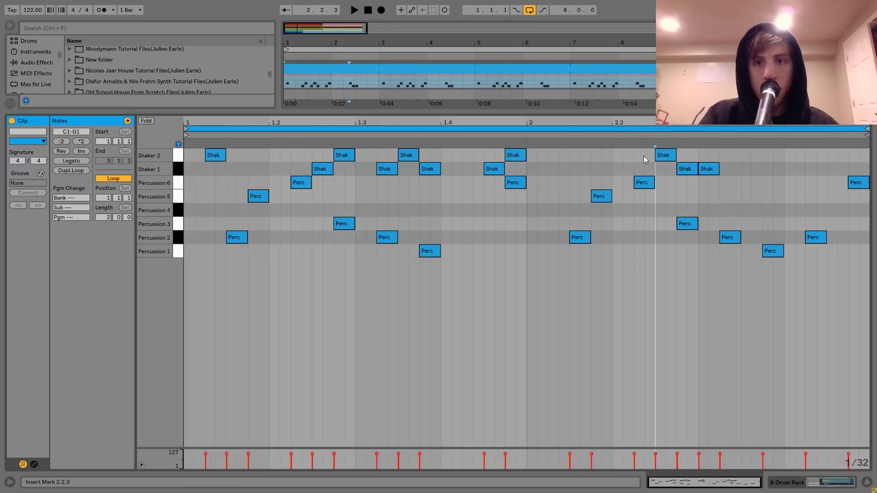
- Redo the 2.3.1 shaker note on Shaker 2 and follow it with a Shaker 1 note at 2.3.2
key("ctrl+z")
key("ctrl+d")
key("Up")
key("ctrl+d")
key("Down")
key("ctrl+d")
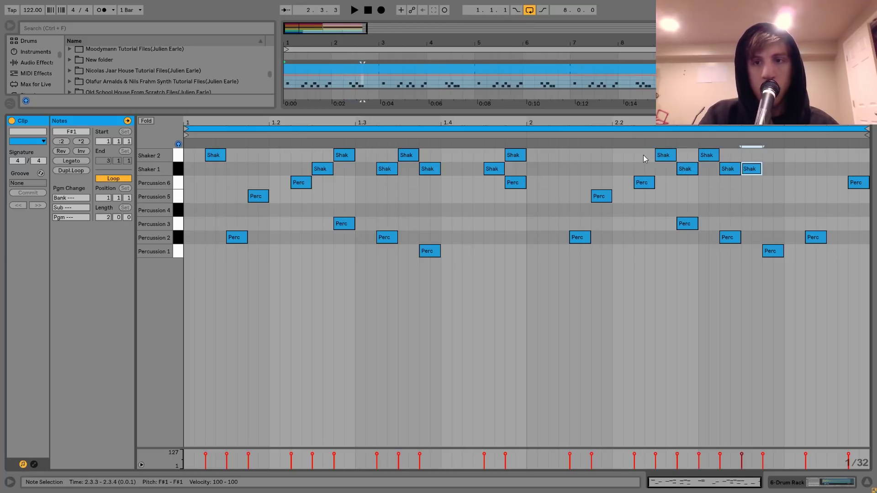
key("ctrl+z")
key("ctrl+d")
key("ctrl+z")
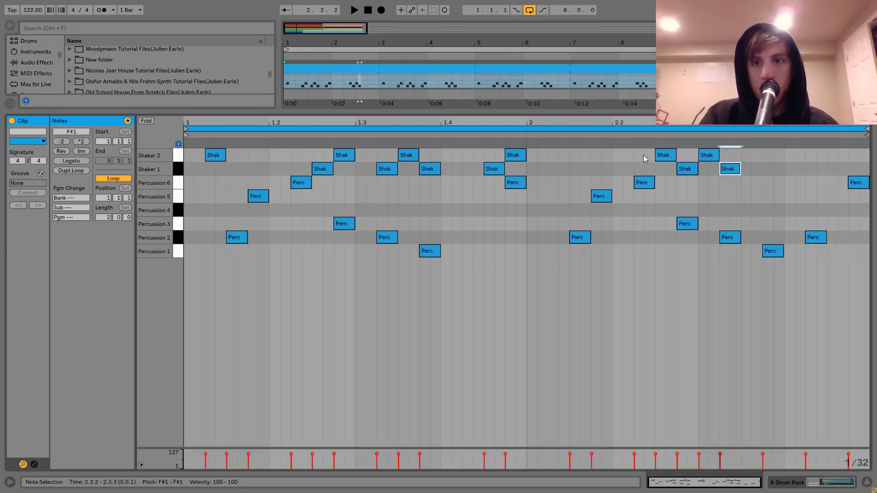
- Add shaker notes on Shaker 2 at 2.3.3 and Shaker 1 at 2.3.4, and check them in playback
key("ctrl+d")
key("Up")
key("ctrl+d")
key("Down")
key("space")
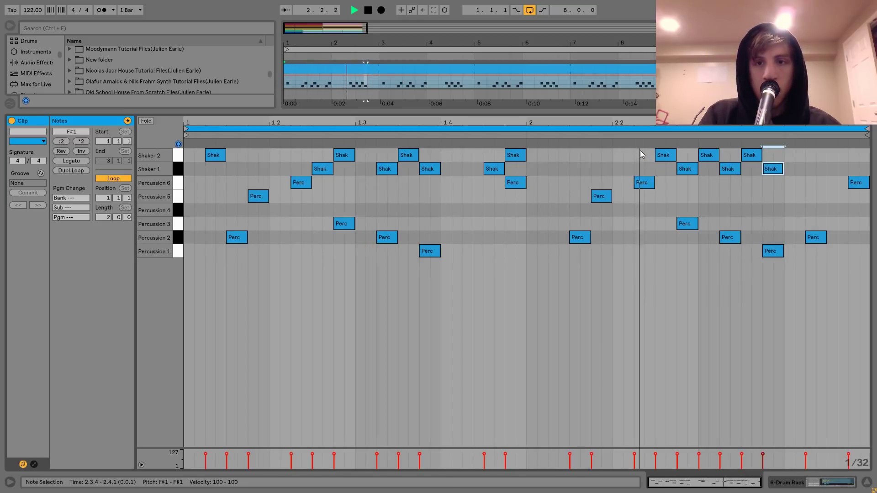
key("space")
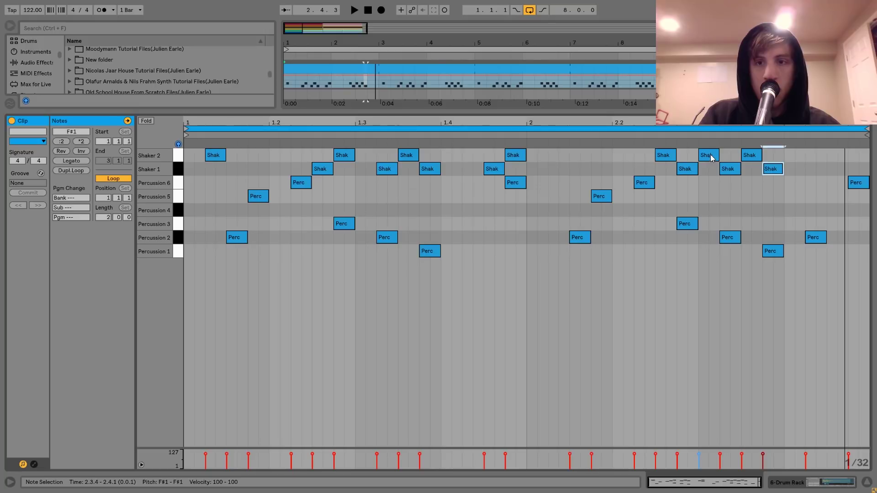
- Replace the Shaker 2 note at 2.3.1 with a Shaker 1 note at the same position during playback
double_click(708, 155)
key("space")
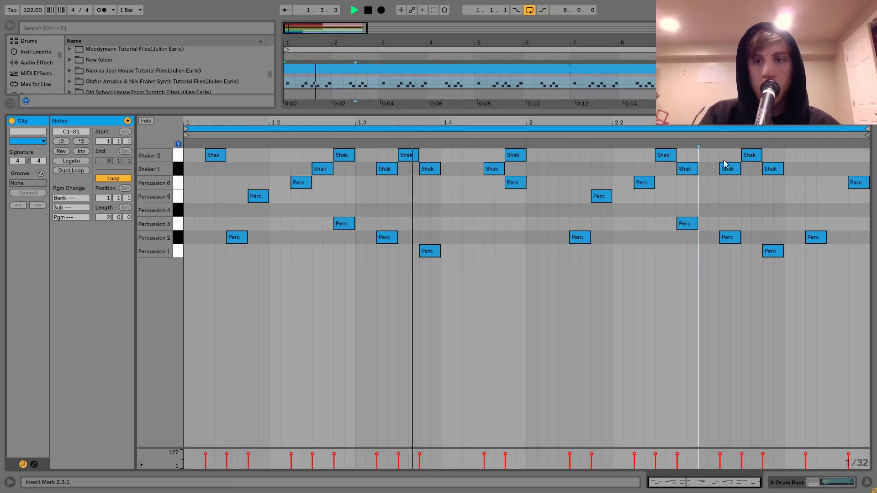
double_click(704, 169)
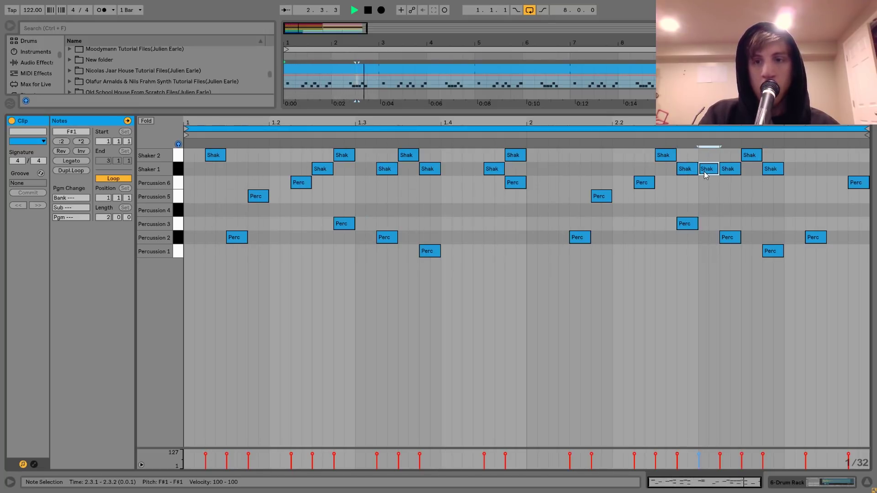
- Fill the last beat of bar 2 with four sixteenth Shaker 1 notes from 2.4.1 to 2.4.4
double_click(788, 160)
key("Down")
key("shift+Right")
key("ctrl+d")
key("Up")
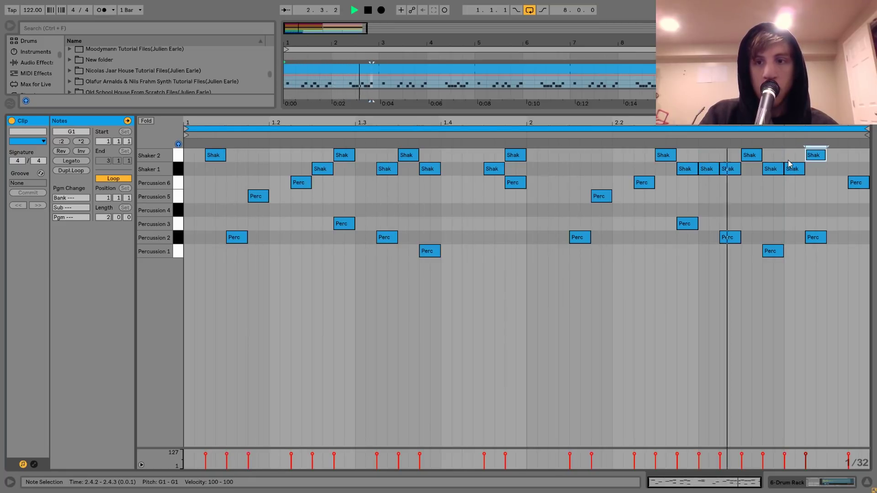
key("Down")
key("ctrl+d")
key("ctrl+d")
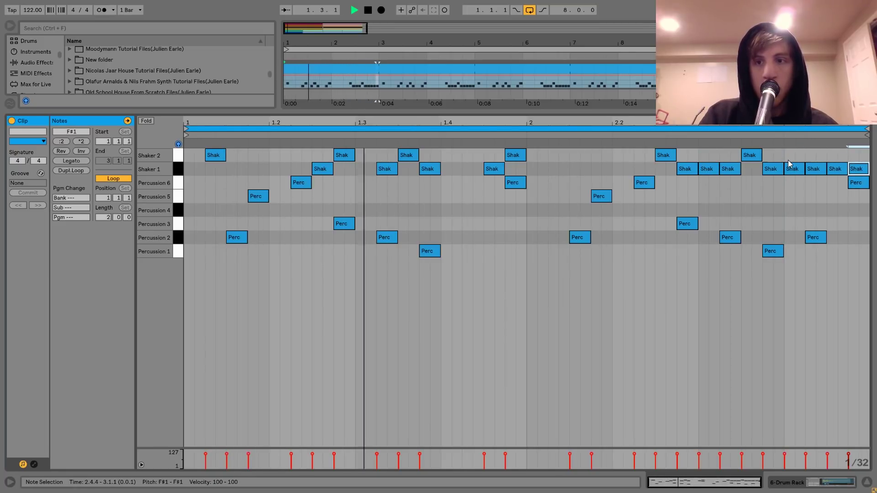
- Raise the 2.4.3 shaker note to Shaker 2 and shift it back to 2.4.1
left_click(835, 169)
key("Up")
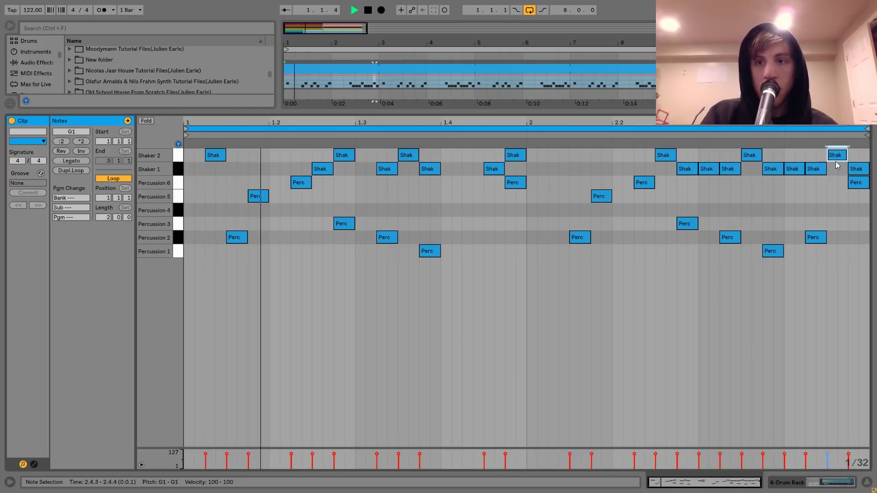
key("Left")
key("Left")
key("Left")
key("Left")
- Rearrange the last beat's shakers to Shaker 2 at 2.4.1 and 2.4.2, followed by Shaker 1 at 2.4.3
left_click(792, 169)
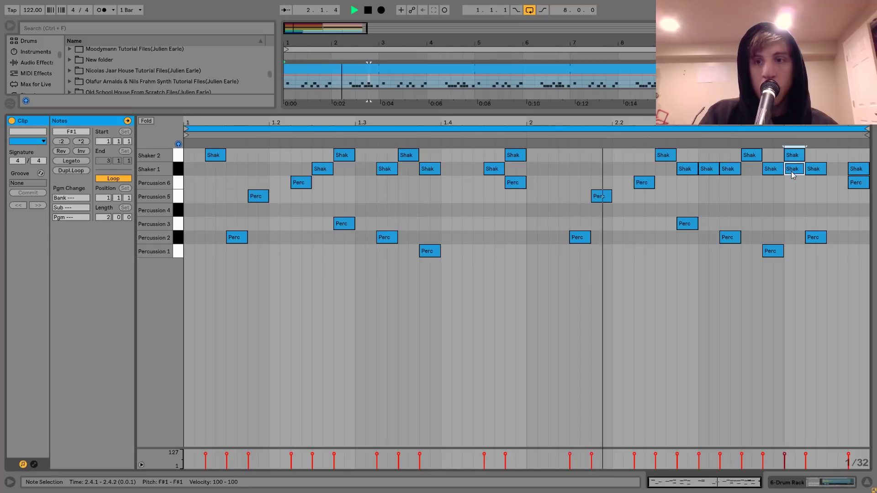
key("Up")
key("Right")
key("Right")
double_click(815, 169)
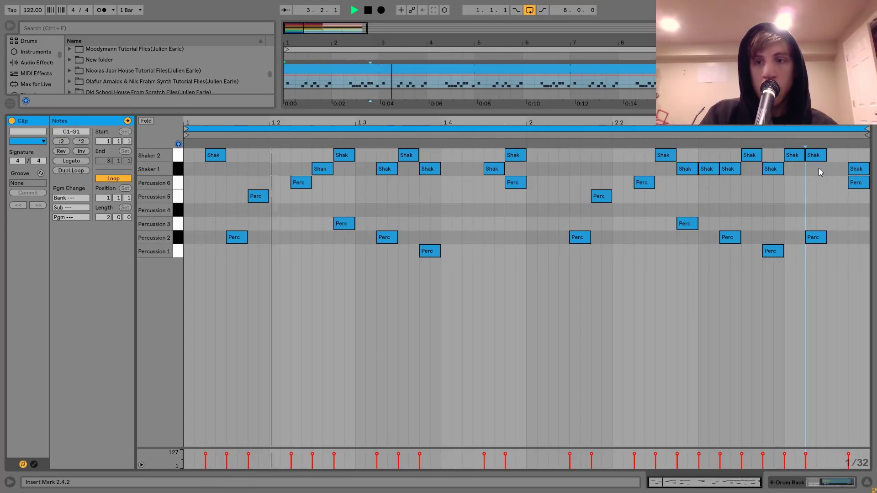
double_click(830, 170)
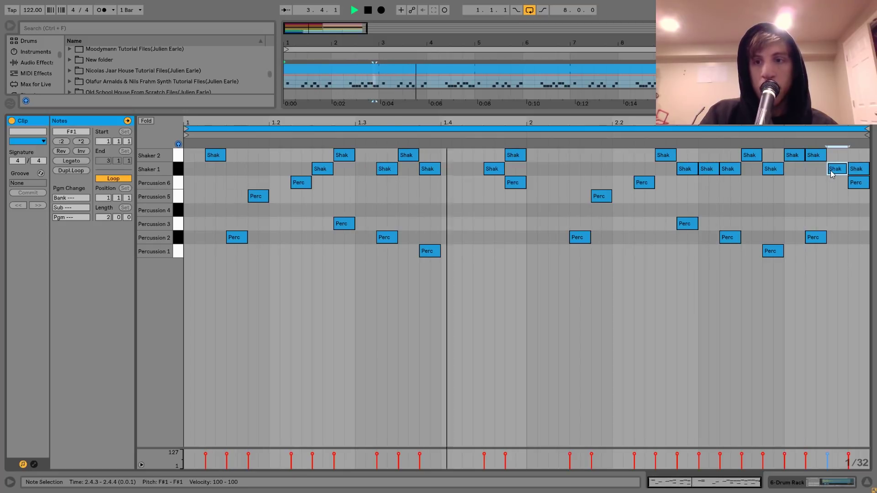
- Delete the 2.4.1 shaker note and switch the 2.4.2 note to Shaker 1 and the 2.4.3 note to Shaker 2
double_click(787, 155)
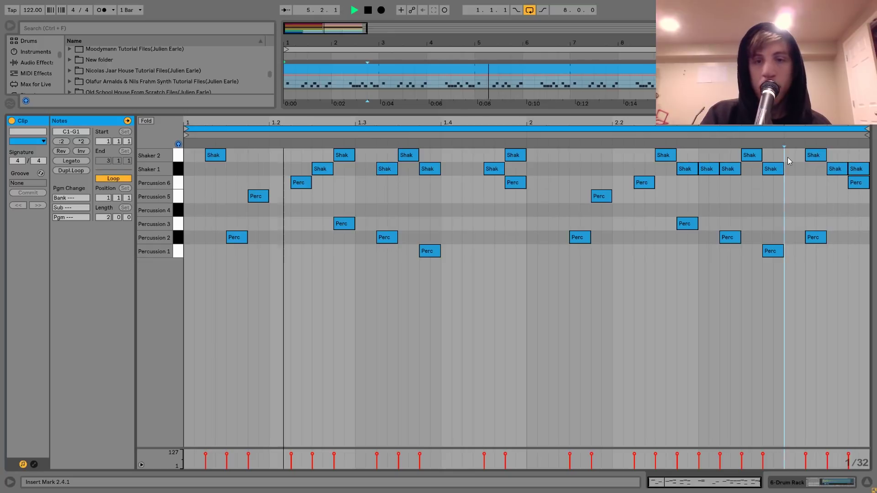
left_click(813, 157)
key("Down")
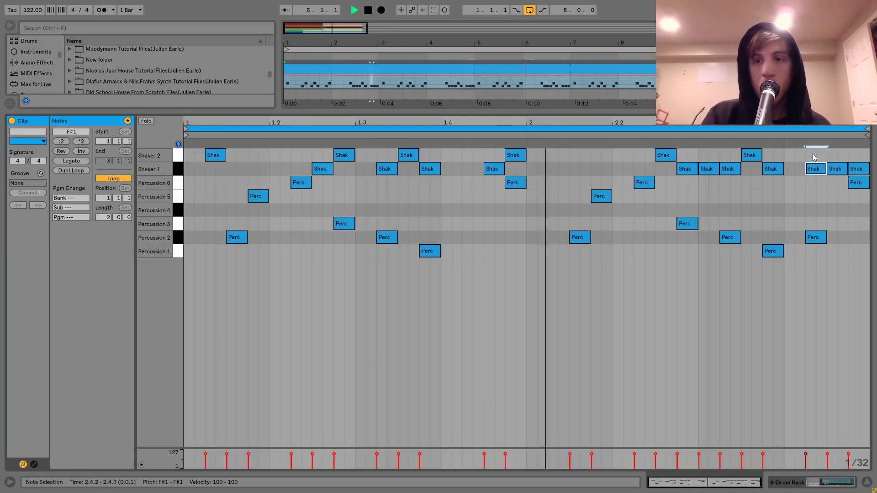
left_click(790, 190)
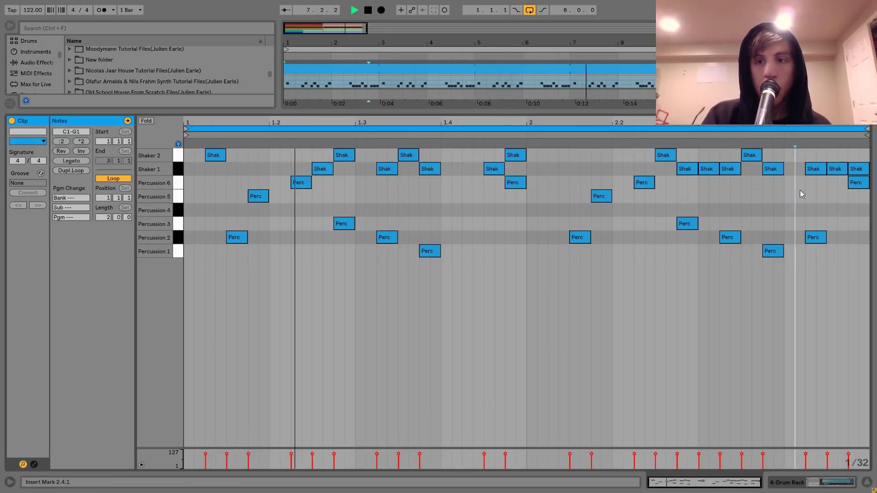
left_click(840, 168)
key("Up")
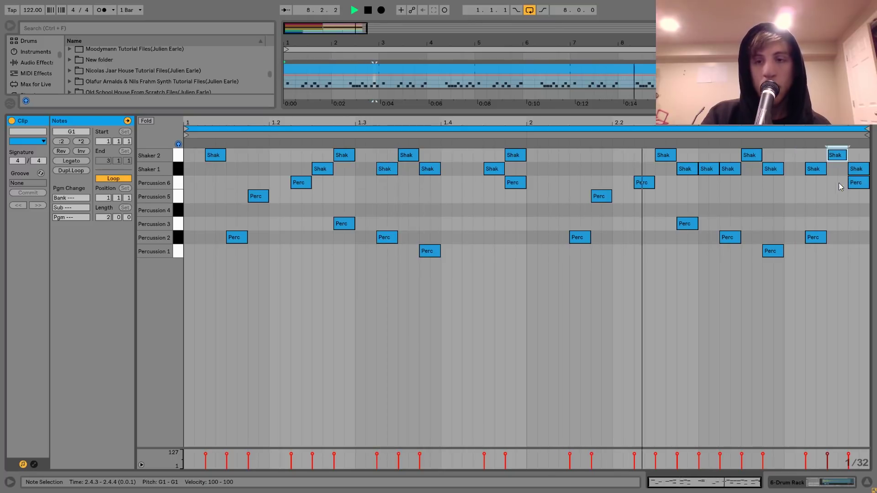
- Add a sixteenth-long Shaker 2 note at 2.1.4 in the percussion clip
double_click(596, 158)
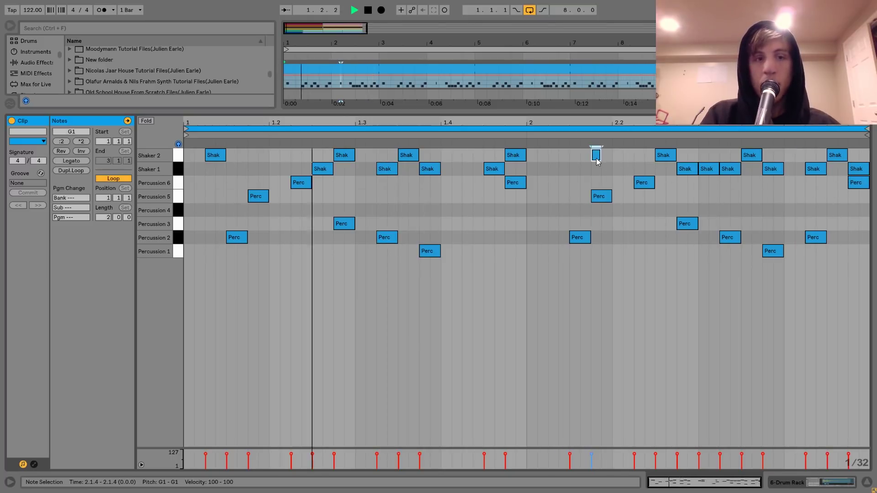
left_click(534, 166)
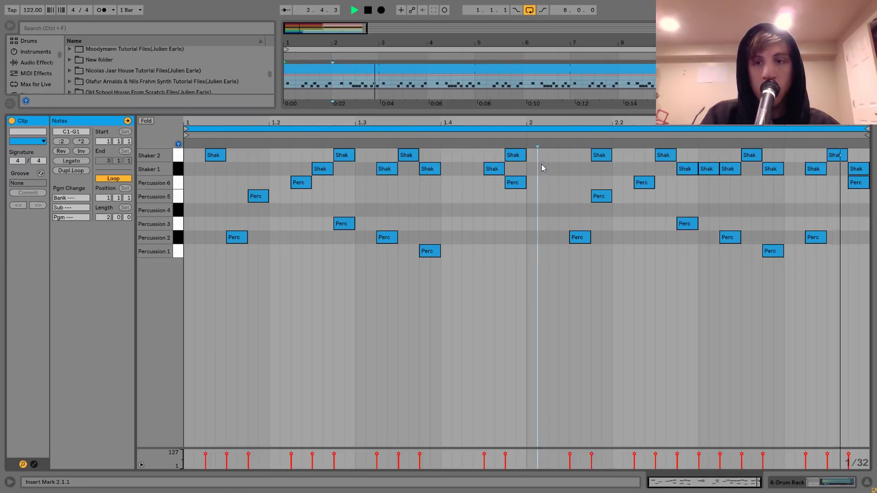
- Set the Shaker 2 pad's volume to -15.0 dB in the Drum Rack and play the loop
key("shift+Tab")
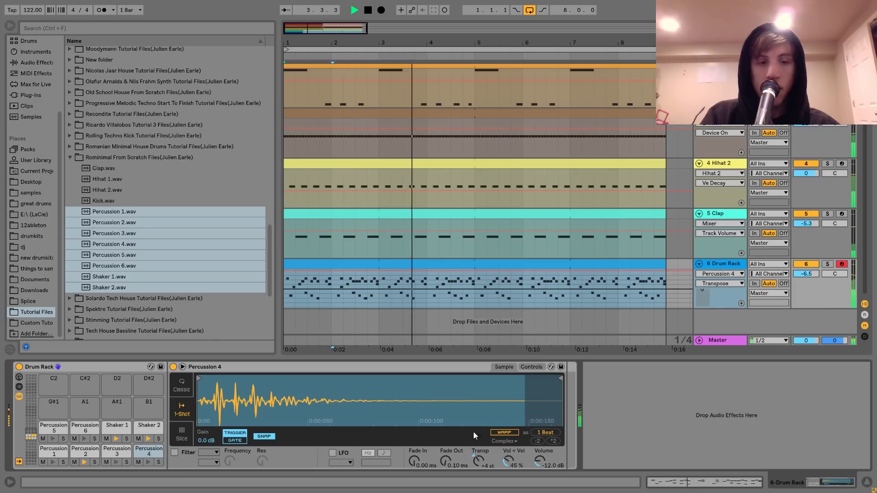
left_click(148, 432)
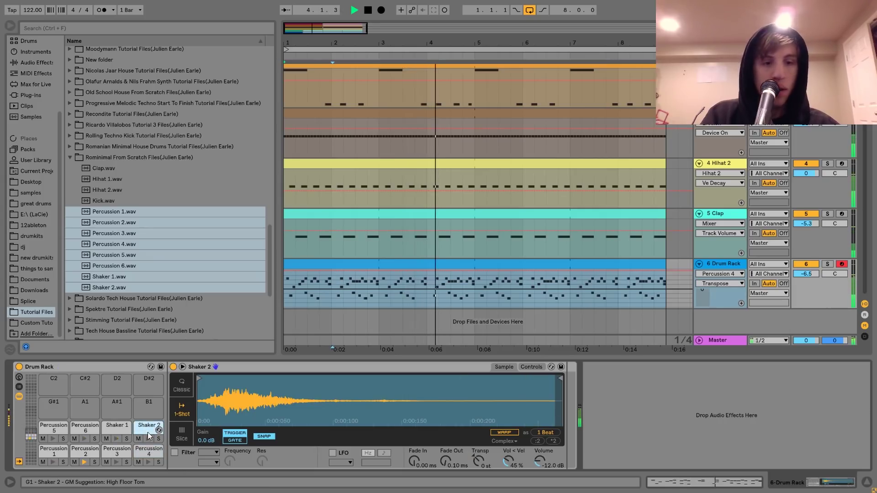
left_click(539, 462)
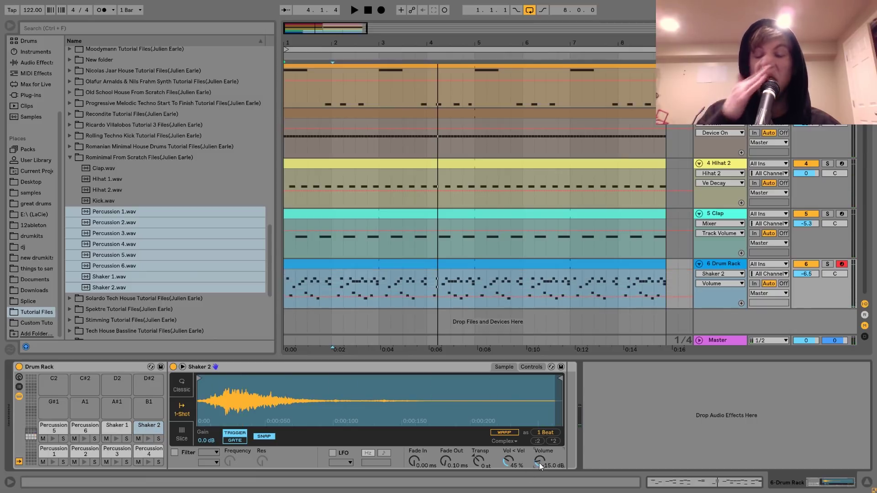
key("space")
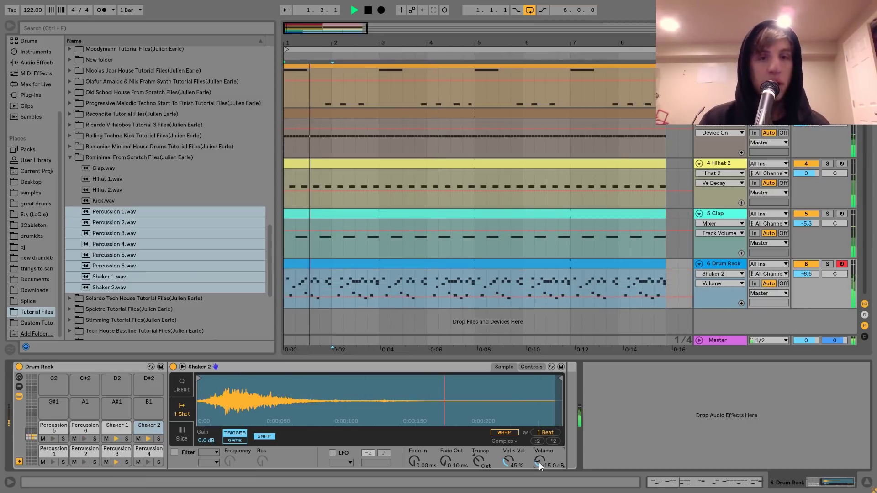
- Select all tracks in the arrangement and collapse them together
scroll(755, 220, "up", 2)
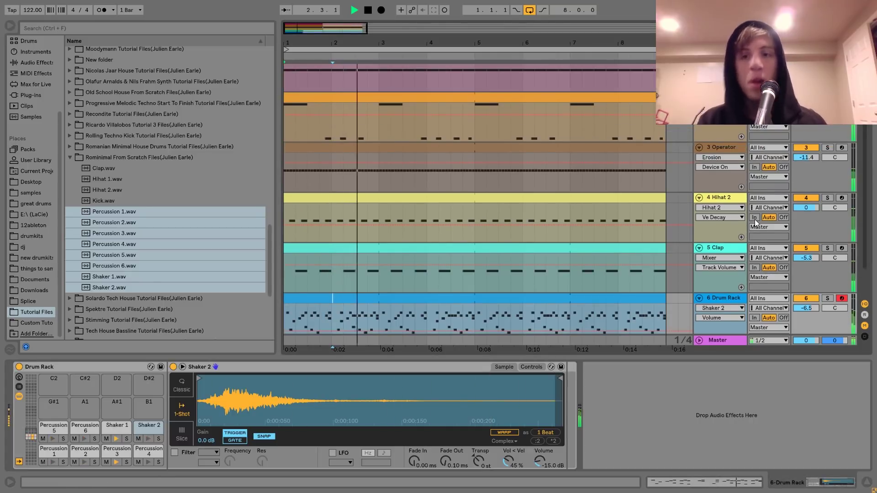
left_click(719, 247)
key("ctrl+a")
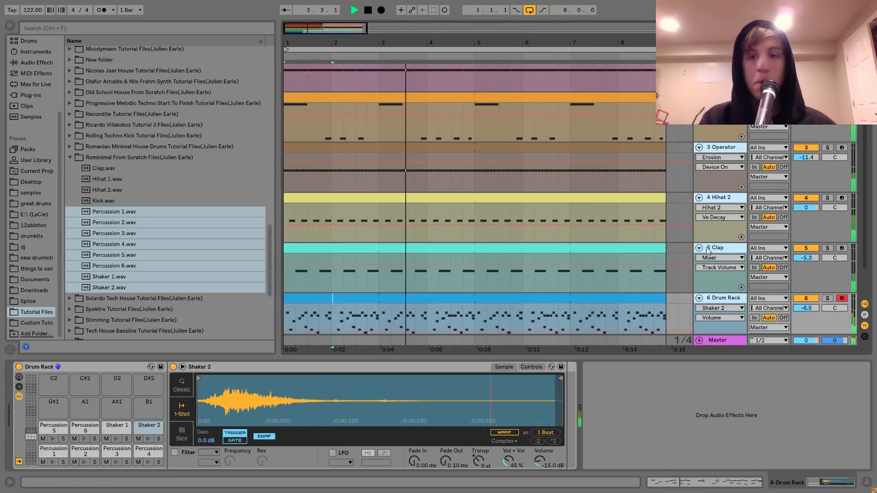
left_click(700, 247)
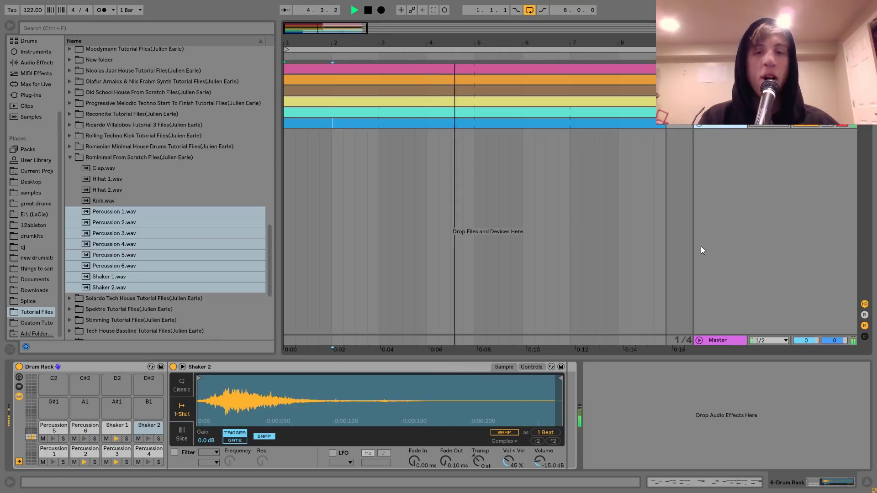
- Show the Operator bass track's device chain and play back the arrangement from the start
key("space")
left_click(721, 80)
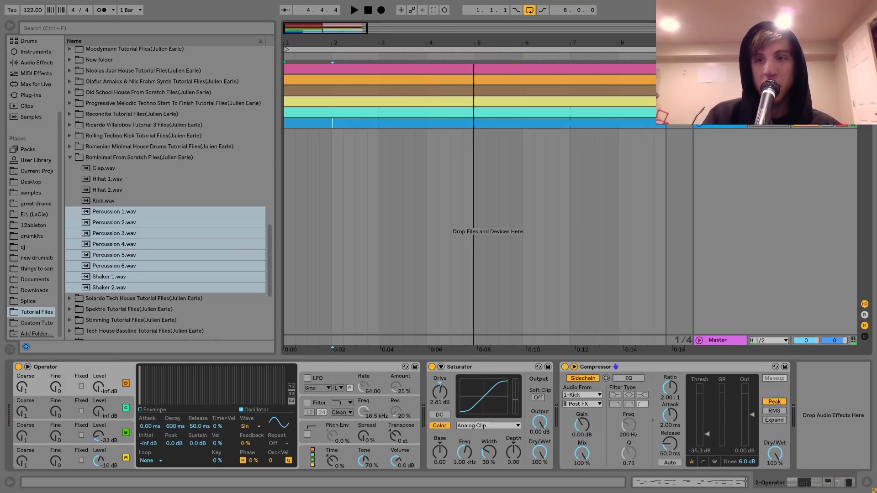
key("space")
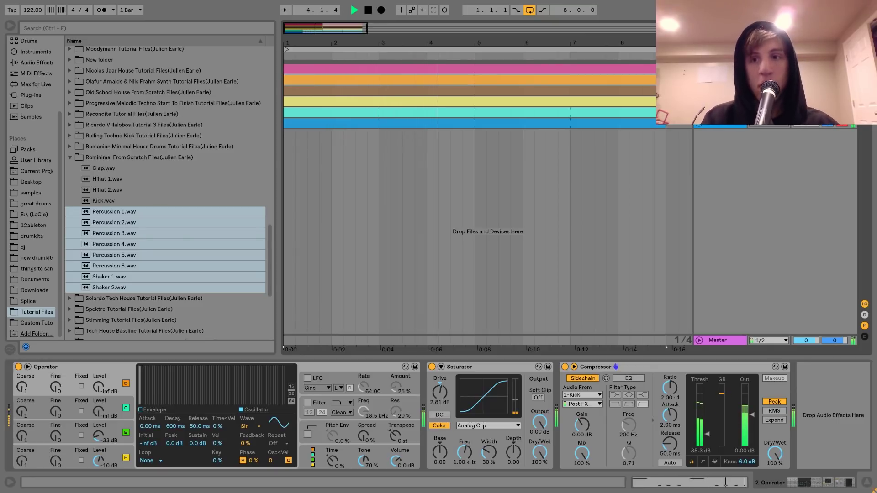
- Set the Hihat 2 sampler's volume to -5.71 dB and its decay to 133 ms, and audition the loop
left_click(699, 101)
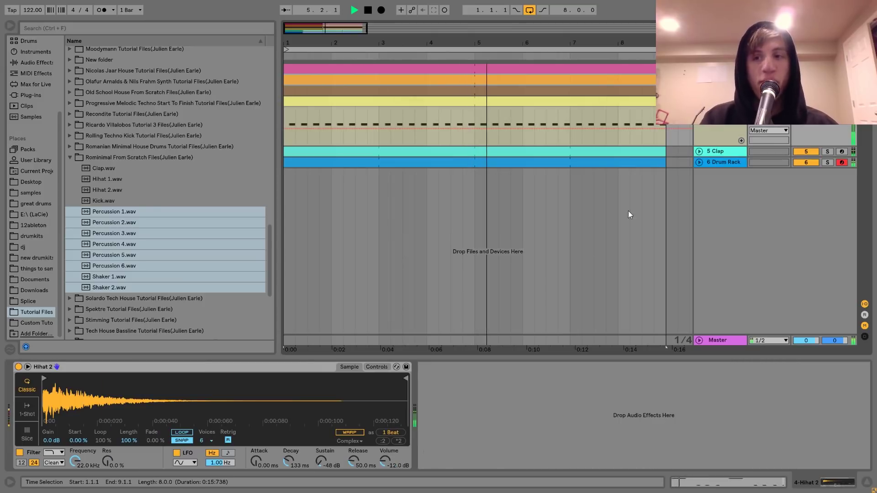
left_click_drag(386, 461, 385, 451)
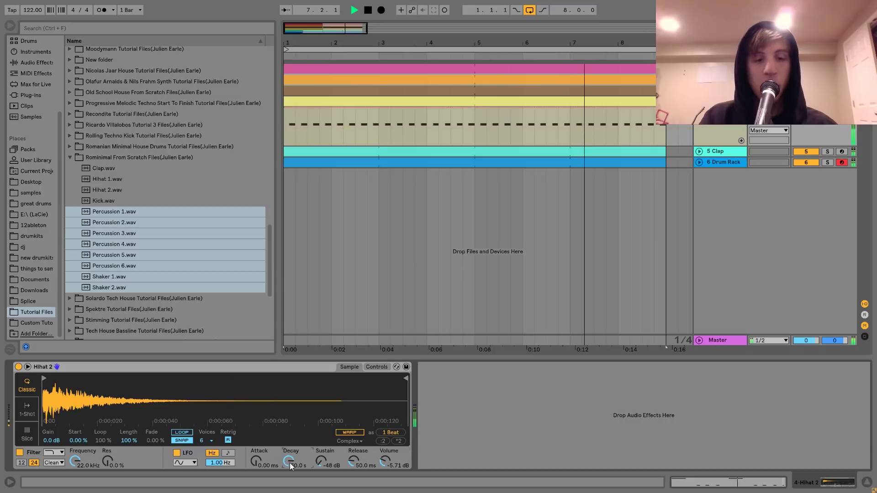
left_click(289, 462)
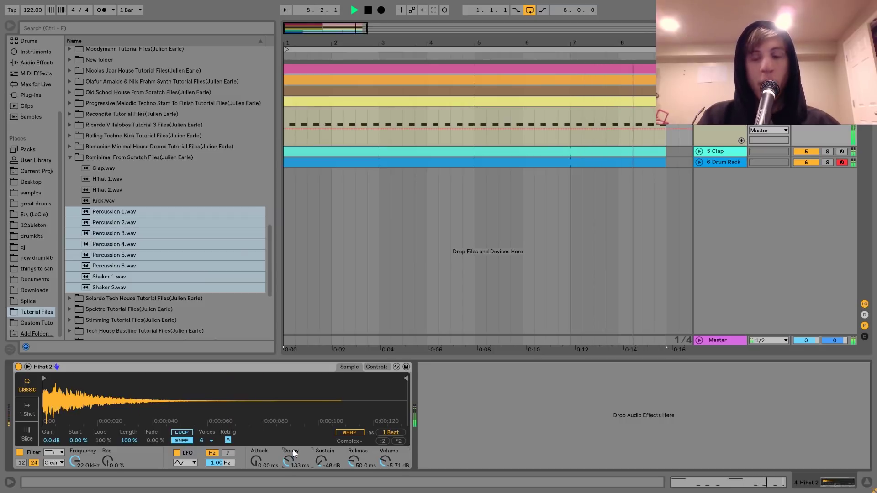
key("space")
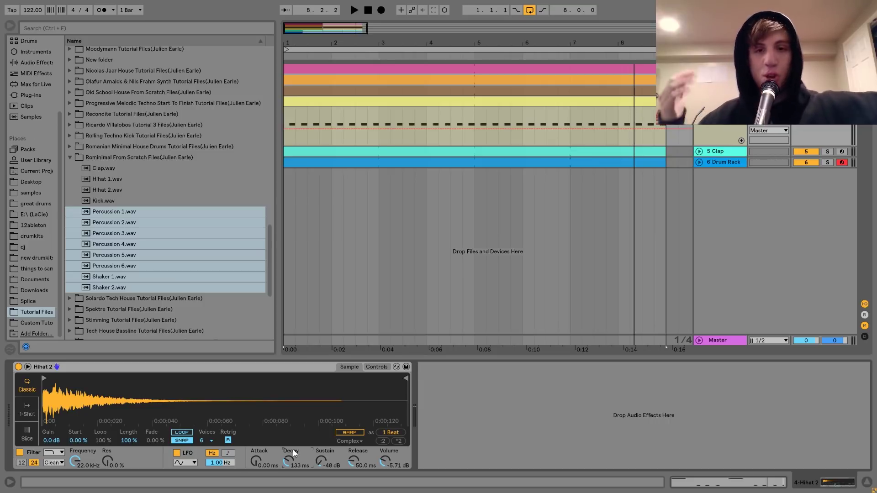
key("space")
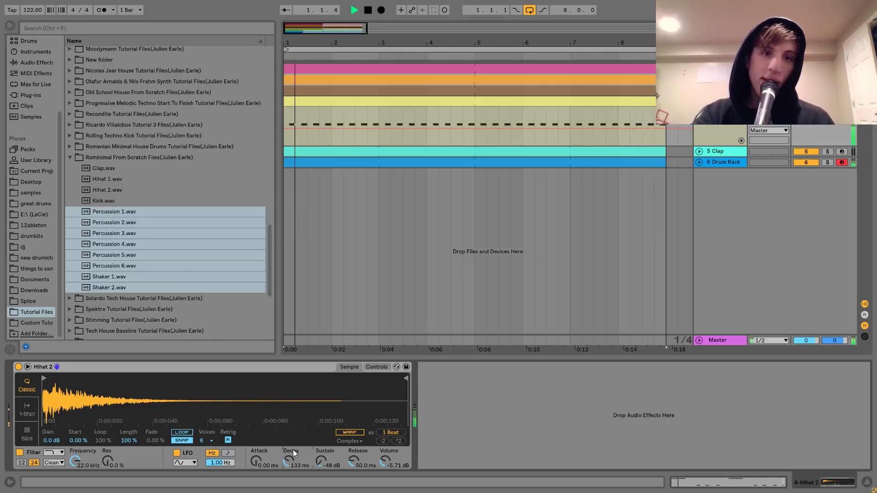
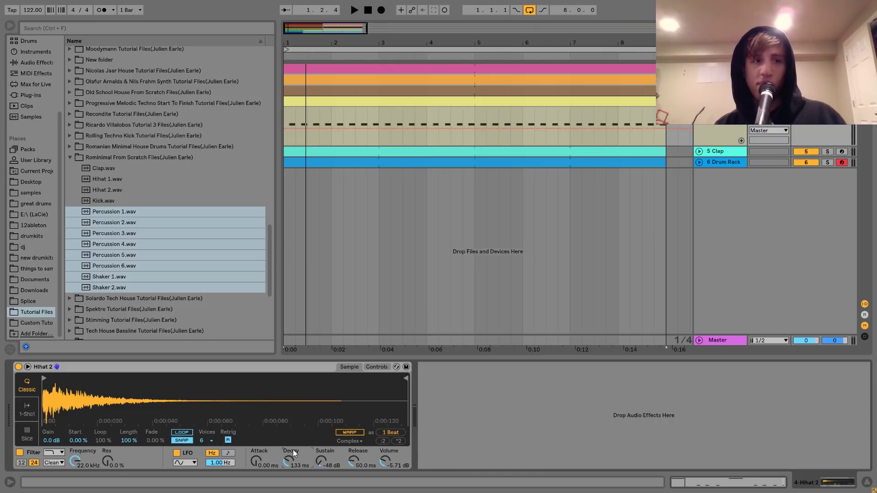
- Audition the loop and collapse the Hihat 2 track in the arrangement
key("space")
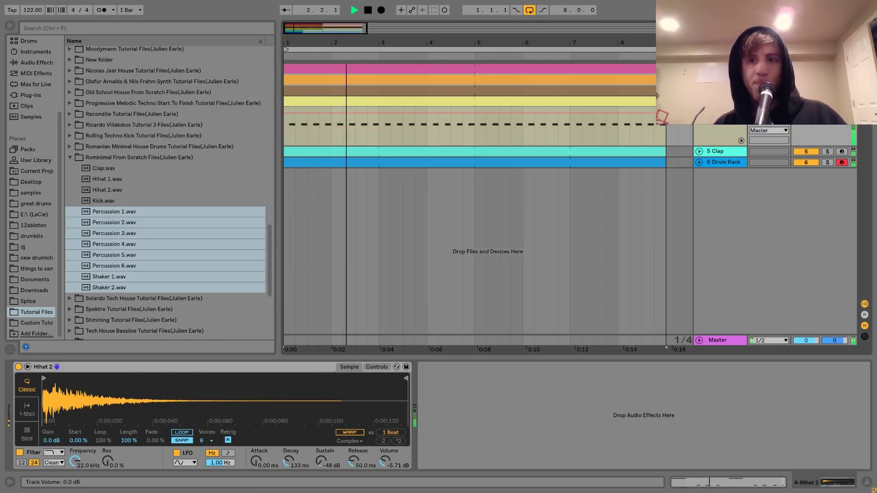
key("space")
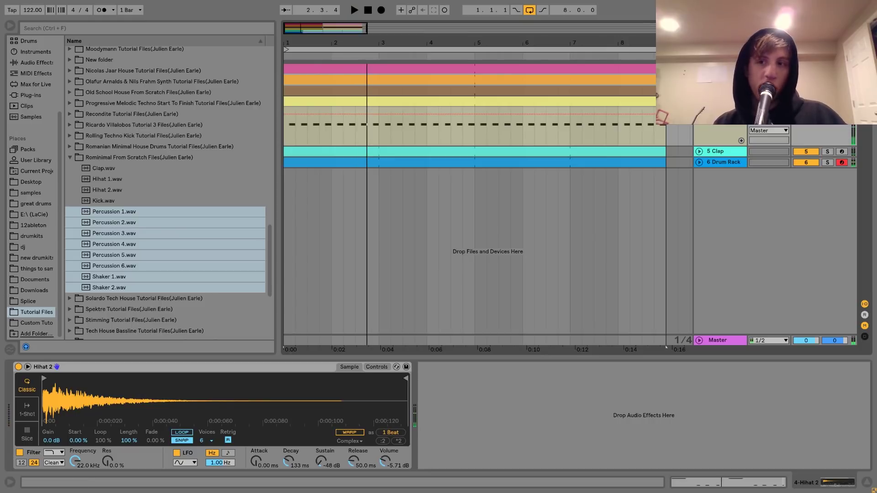
key("space")
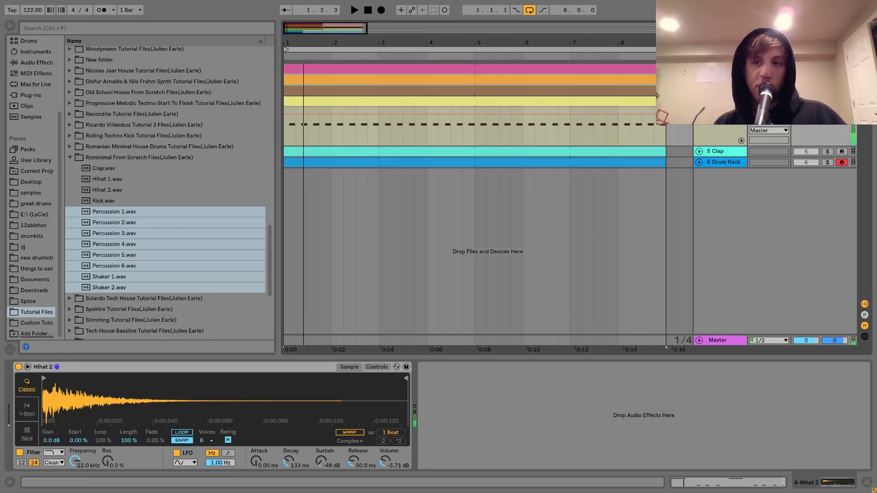
key("space")
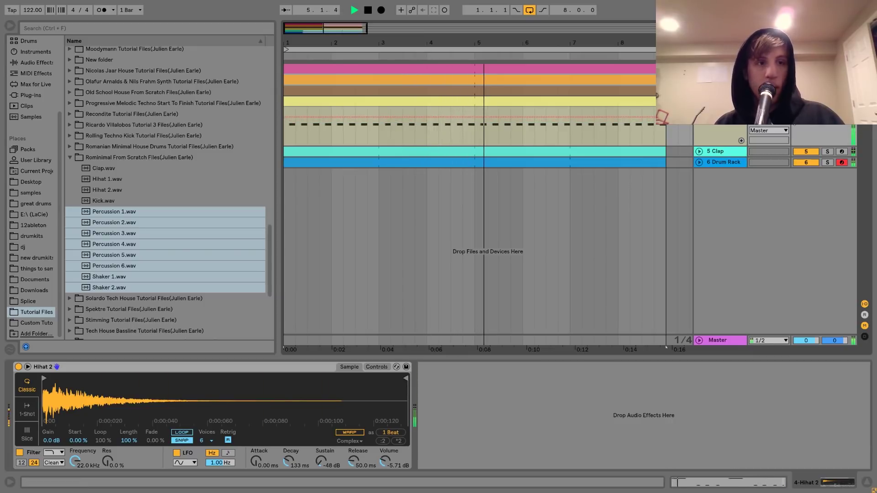
left_click(699, 102)
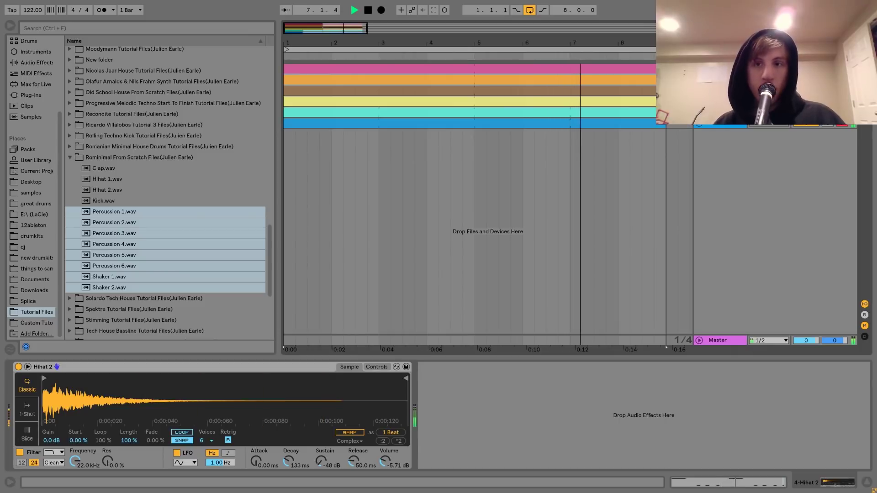
- Duplicate the Hihat 2 track and load Hihat 1.wav into the duplicate's sampler
key("space")
key("ctrl+d")
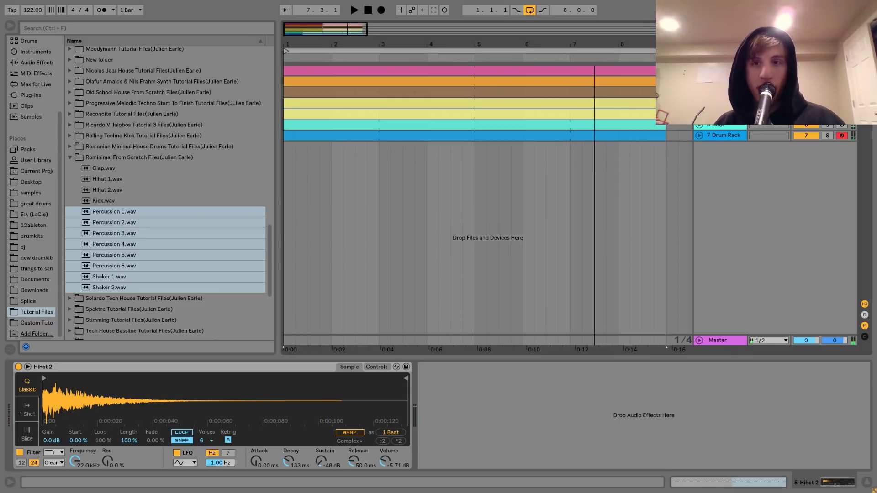
left_click(100, 180)
double_click(100, 180)
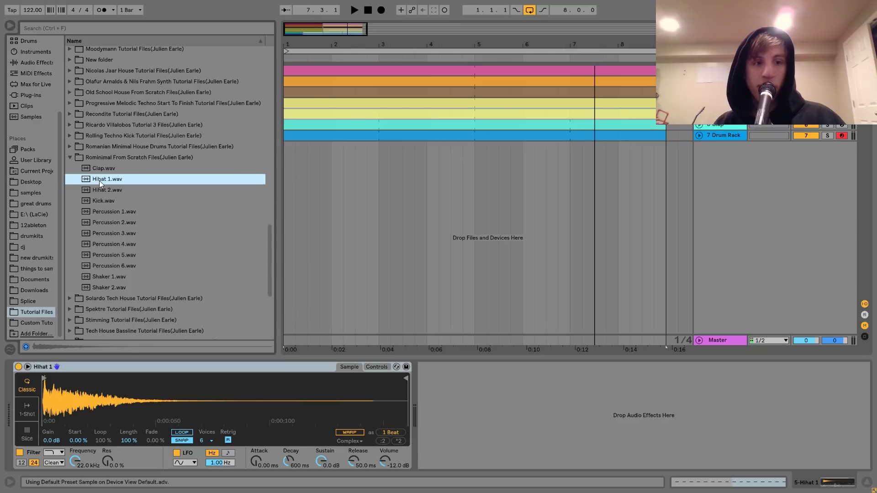
- Switch the Hihat 1 sampler's filter to high-pass and set its frequency to 902 Hz while the loop plays
left_click(54, 453)
left_click(55, 415)
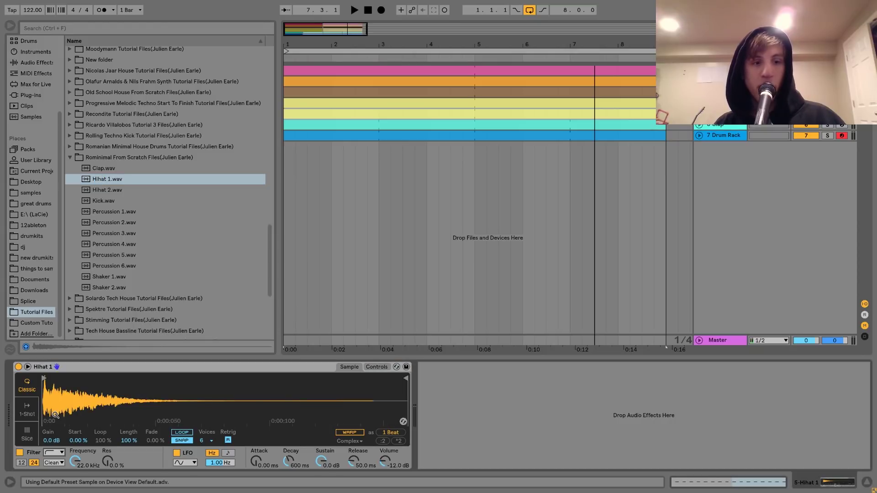
key("space")
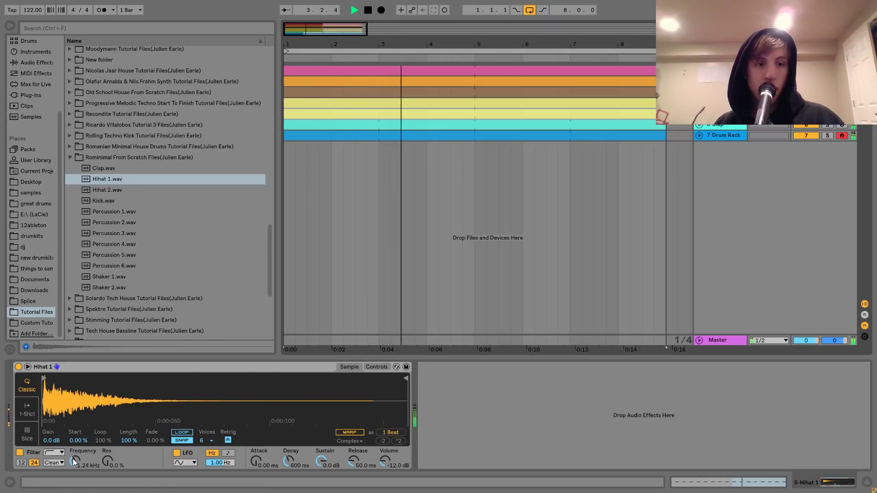
- Expand the Hihat 1 track and set its volume to 1.9 dB, toggling its mute to compare
left_click(699, 114)
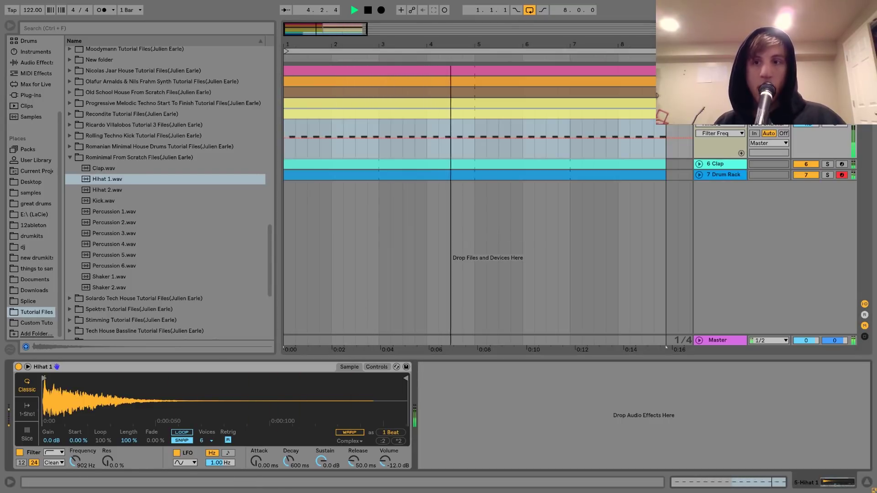
left_click(806, 124)
left_click_drag(806, 123, 806, 130)
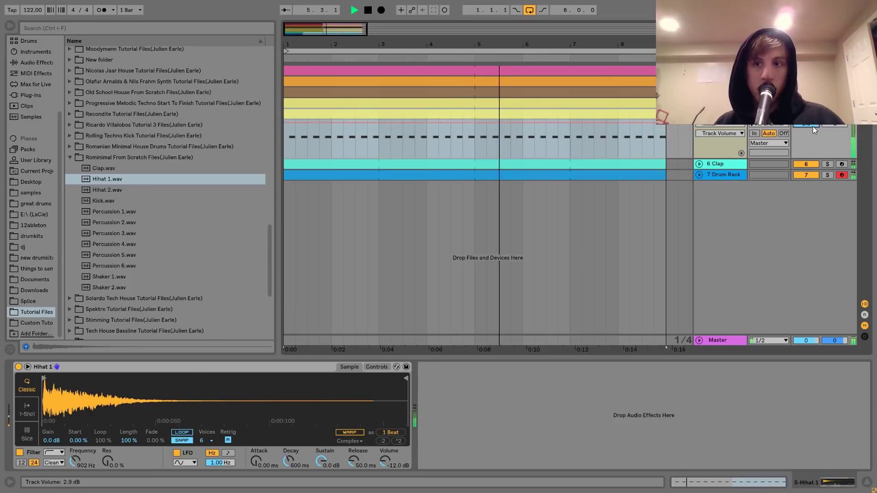
left_click(806, 114)
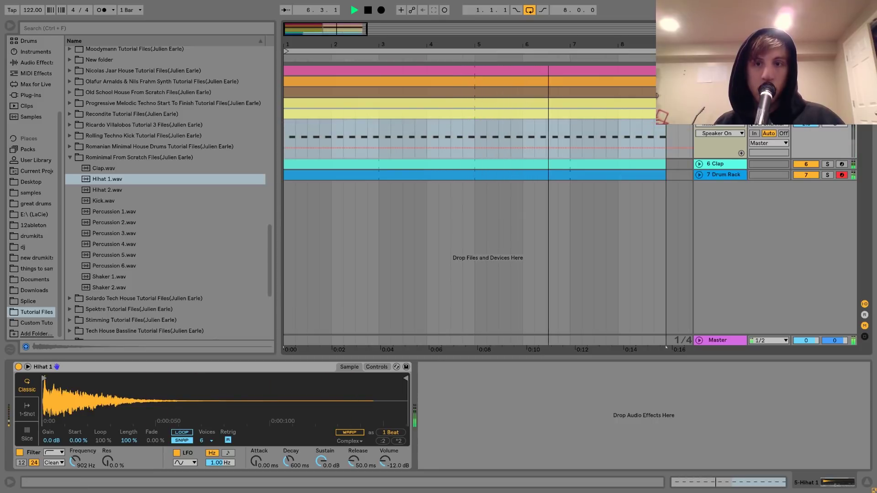
left_click(804, 126)
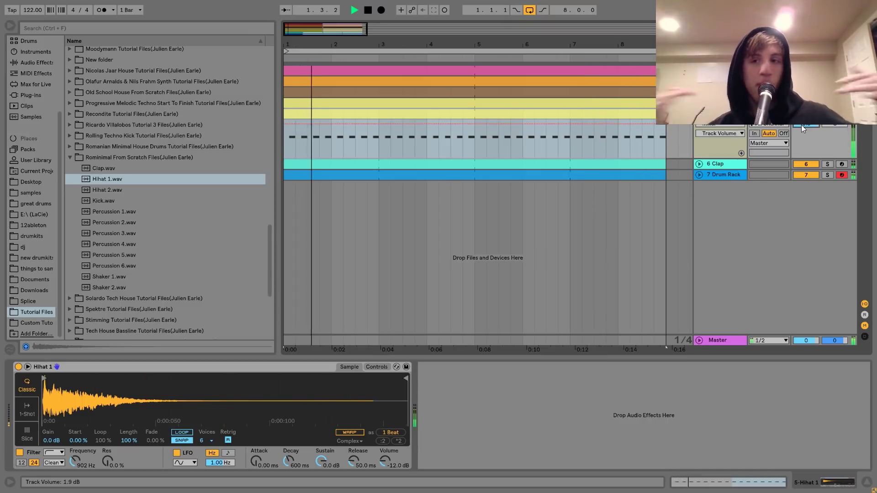
left_click(805, 114)
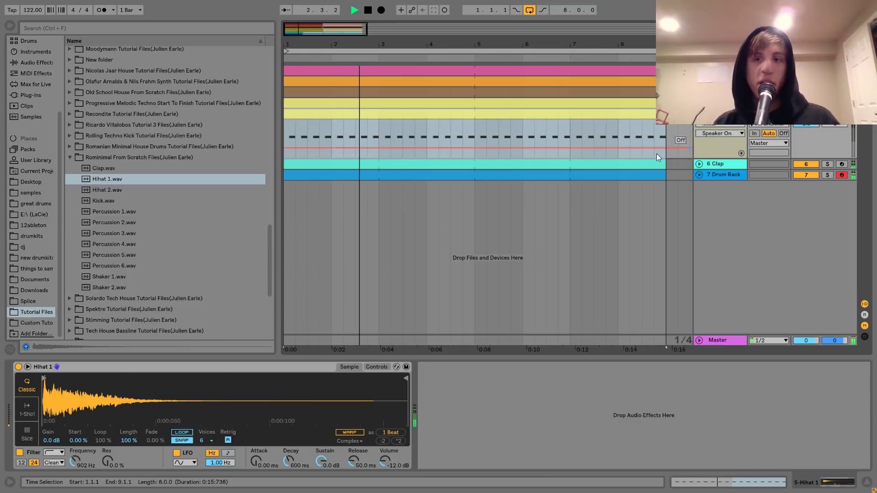
- Expand the Hihat 2 track, unmute Hihat 1 and lower the Hihat 1 track volume to 0.9 dB
left_click(699, 103)
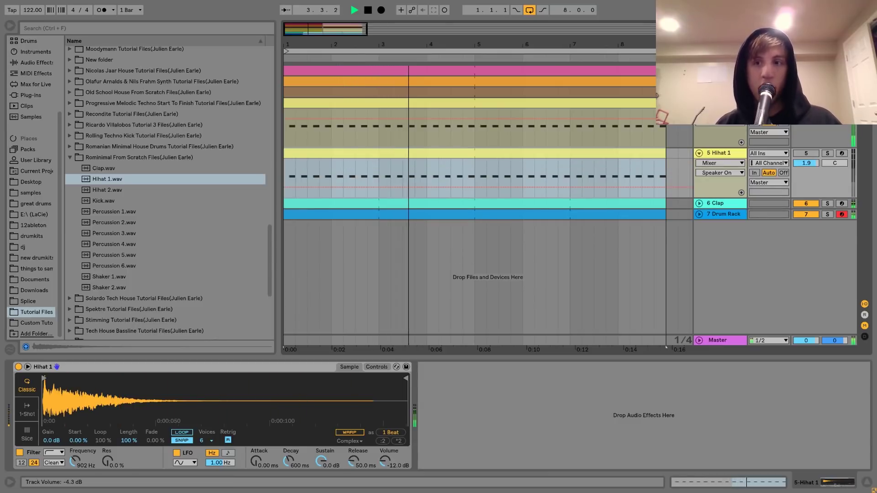
left_click(803, 154)
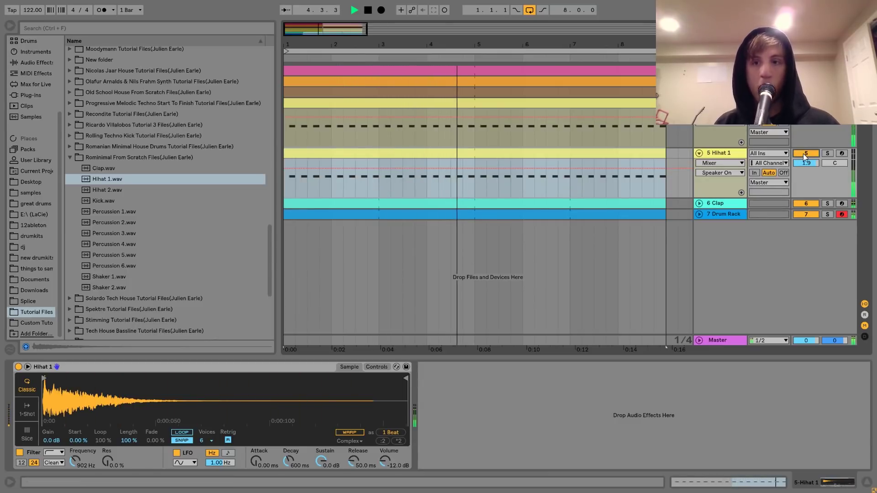
left_click_drag(815, 164, 815, 165)
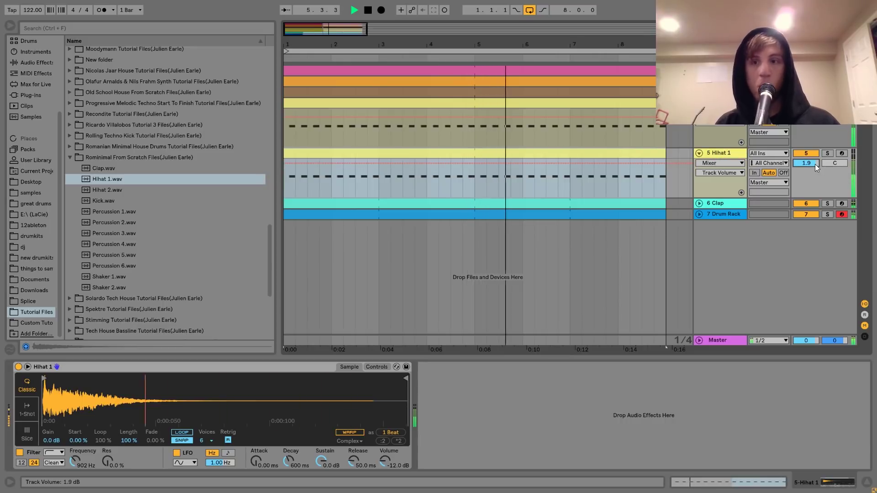
key("space")
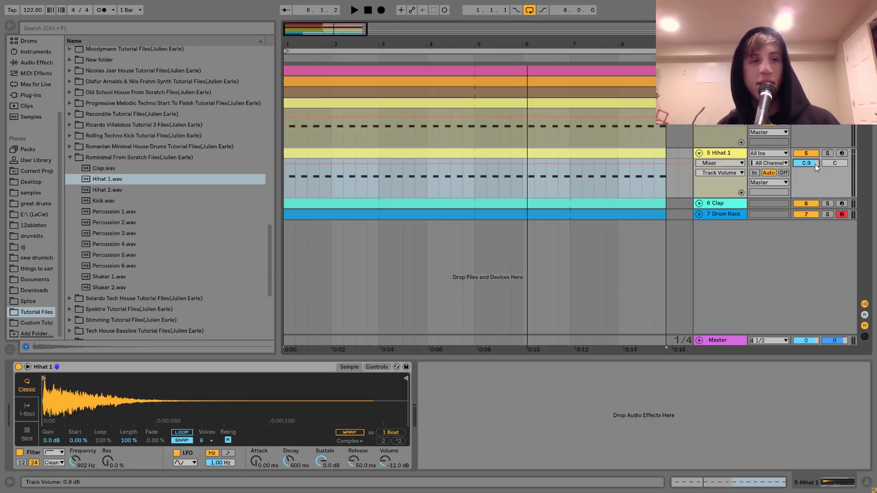
- Compare the loop with Hihat 1 muted and unmuted, and collapse both hi-hat tracks
key("space")
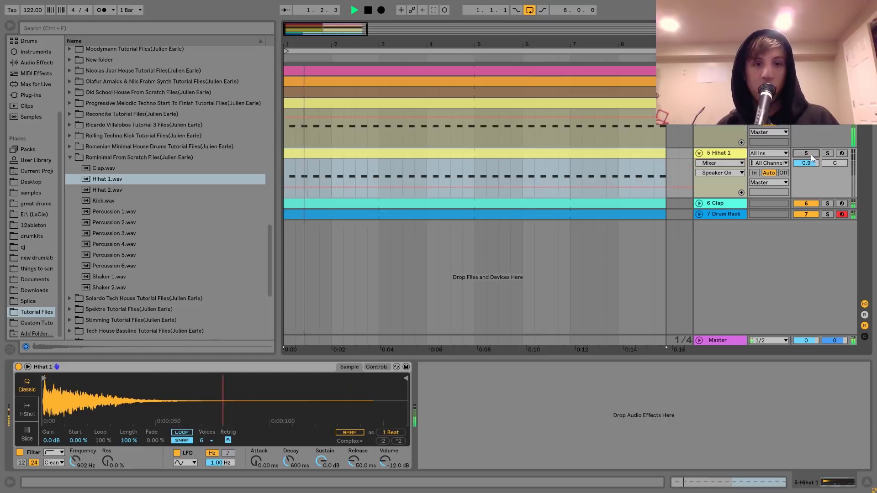
left_click(711, 153)
key("space")
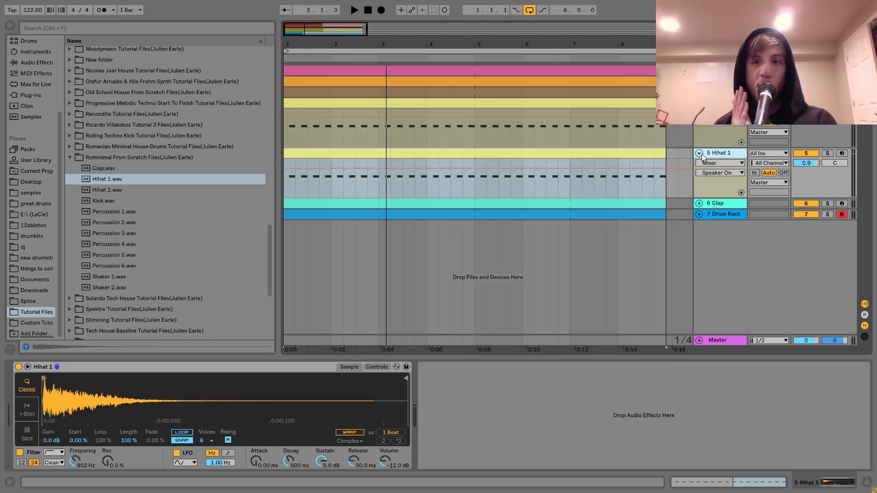
left_click(702, 154)
key("space")
left_click(722, 174)
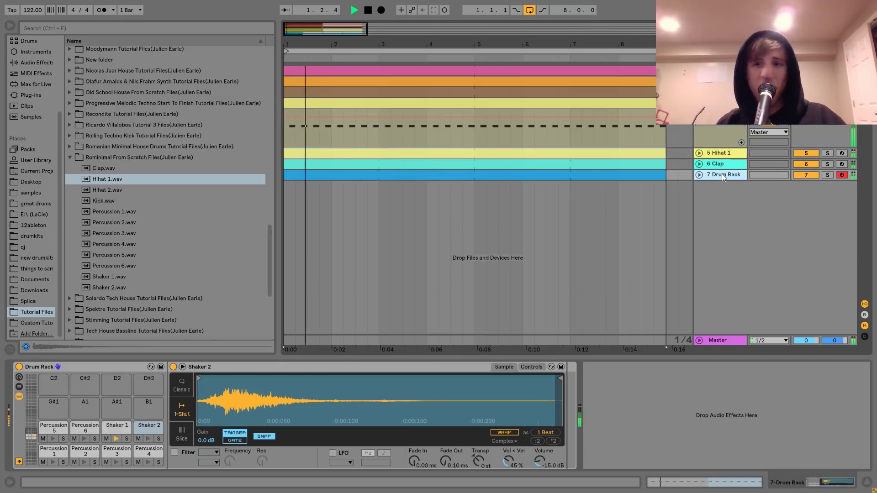
left_click(700, 104)
- Insert a new MIDI track below the Drum Rack and load the Analog instrument on it
key("ctrl+shift+t")
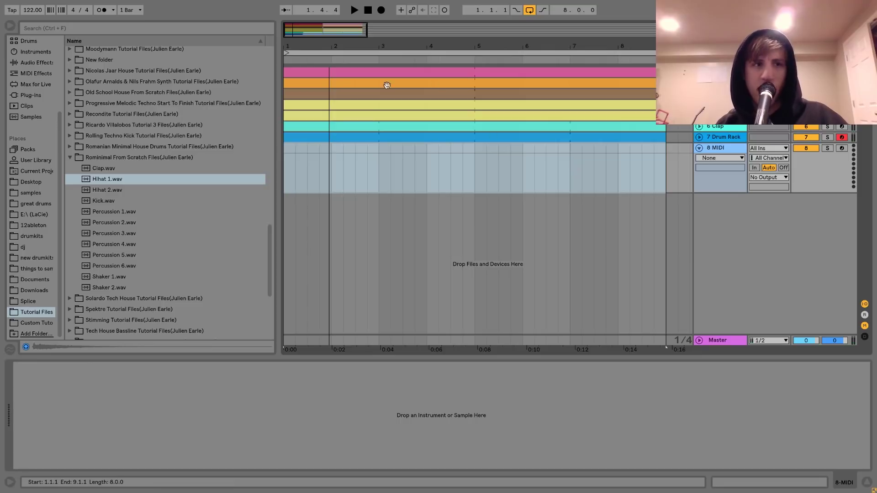
left_click(37, 52)
left_click(97, 51)
double_click(97, 51)
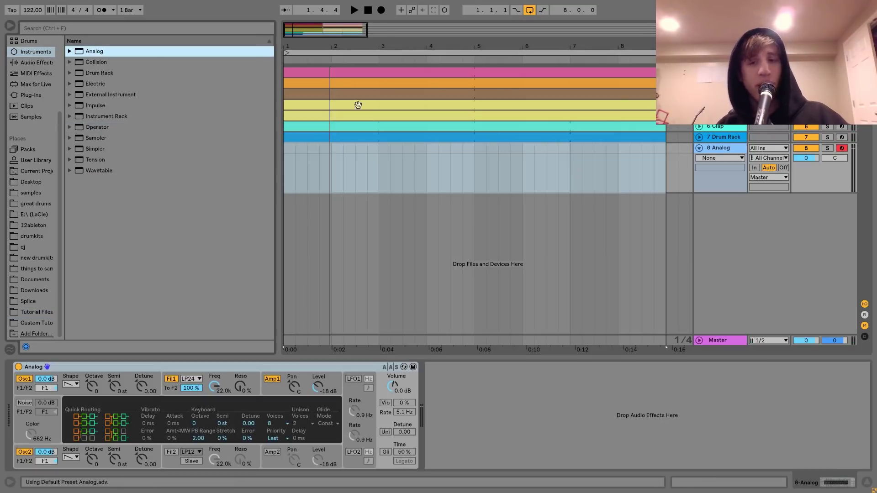
- Create a two-bar MIDI clip on the Analog track and enter an F2, G2 and G#2 chord at its start
left_click_drag(379, 146, 281, 156)
key("ctrl+shift+m")
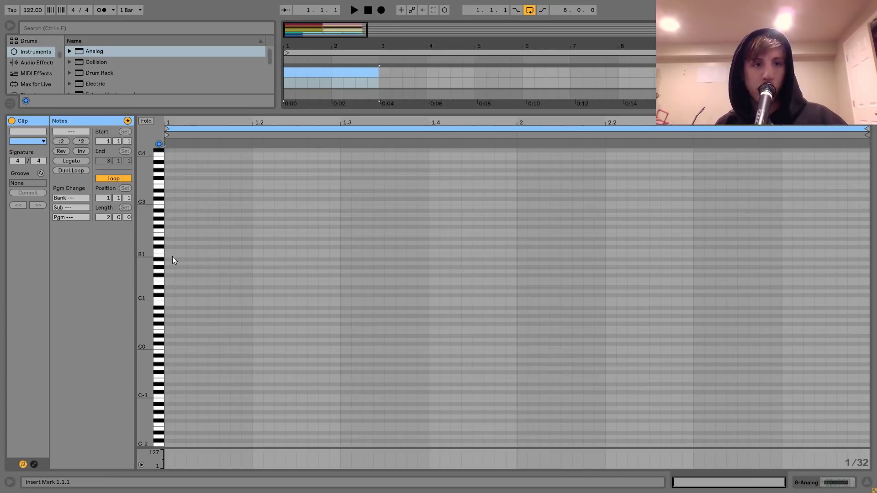
double_click(167, 231)
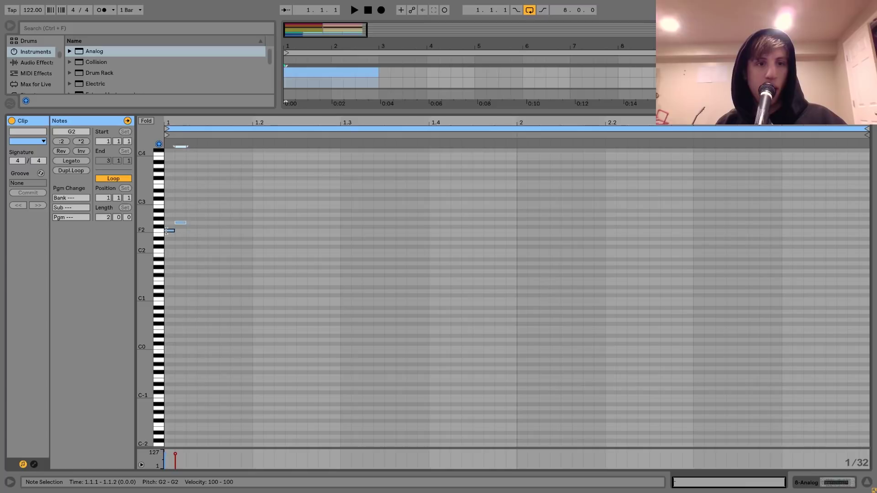
key("Left")
key("Right")
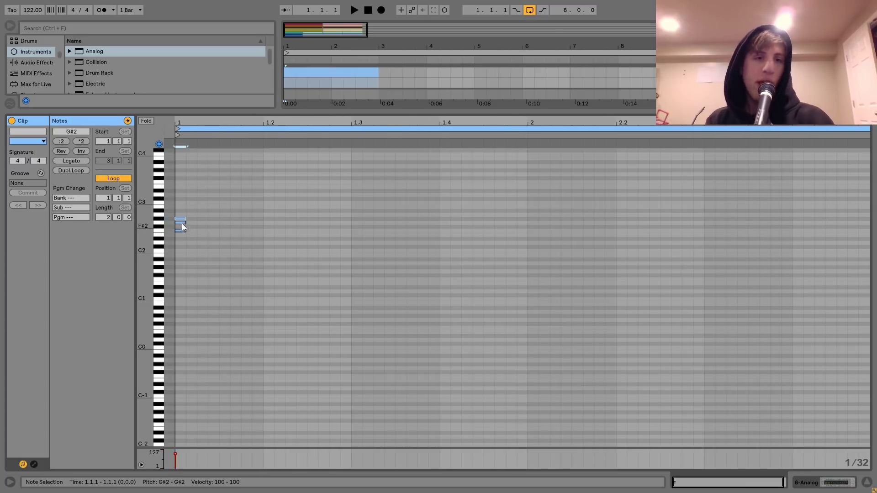
key("Down")
key("Down")
key("Down")
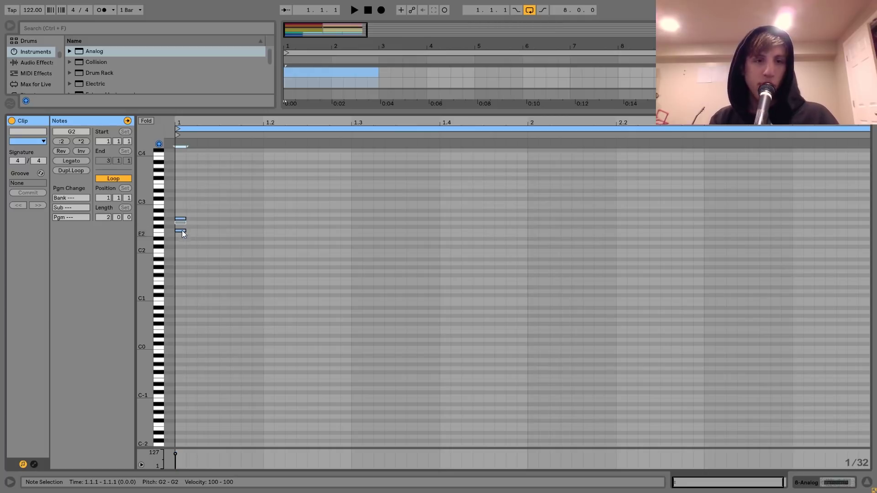
left_click(181, 219)
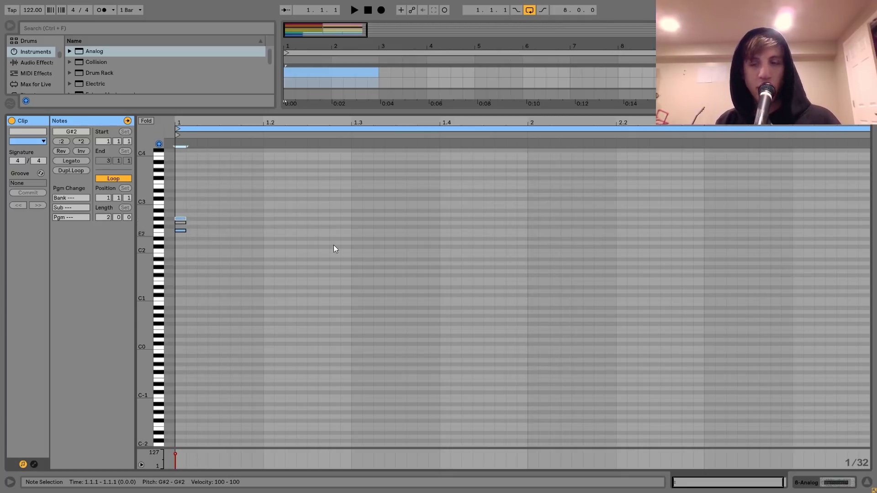
- Stretch the chord notes across the whole clip with Legato and lengthen the Analog clip to eight bars
left_click(837, 83)
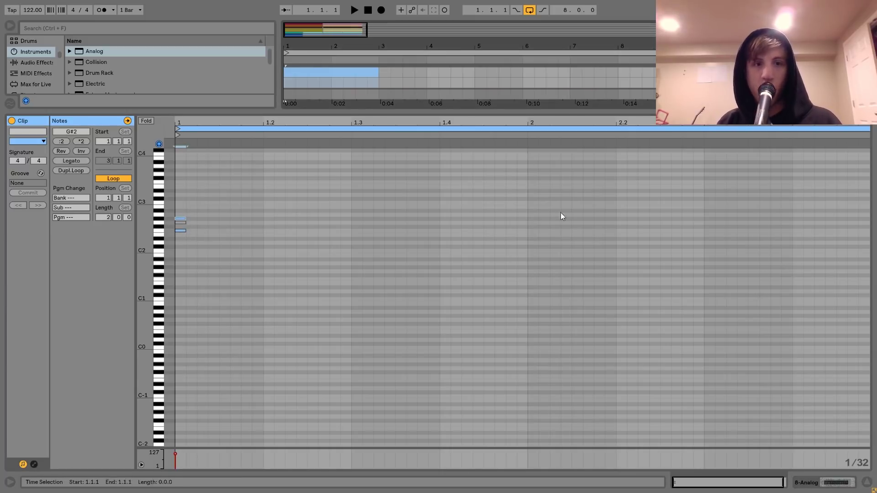
left_click(182, 223)
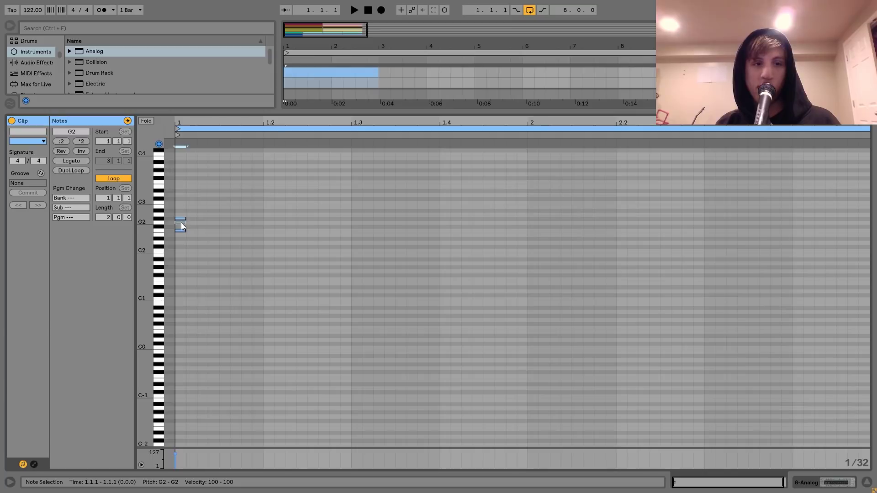
key("space")
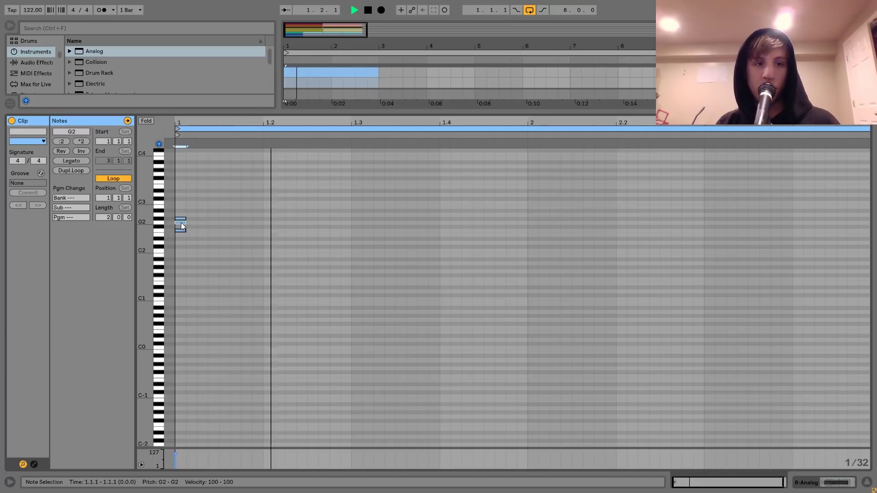
left_click(65, 161)
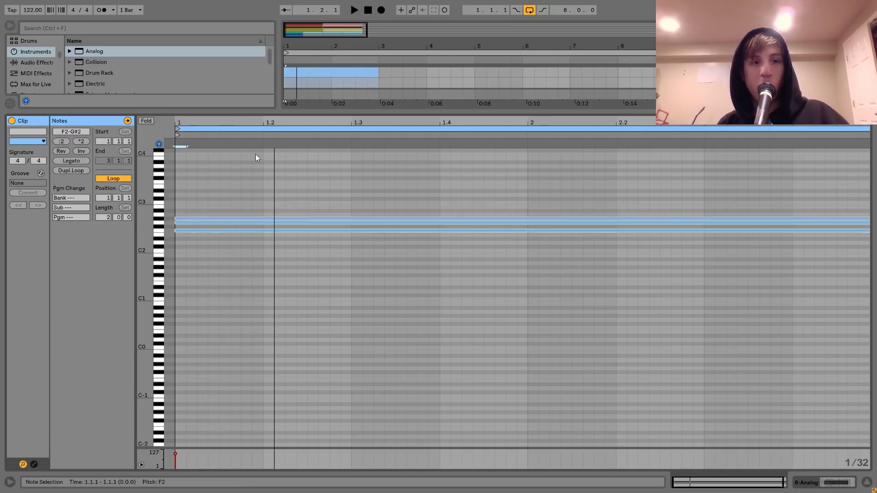
key("shift+Tab")
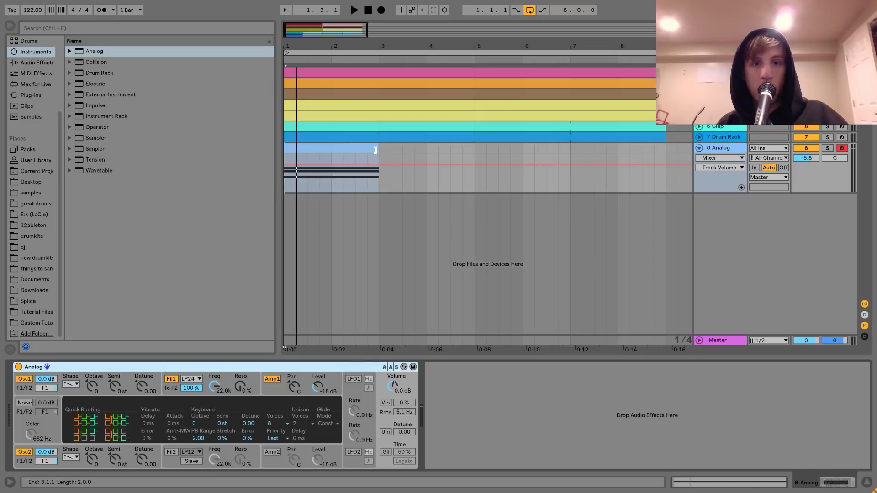
left_click_drag(375, 150, 666, 149)
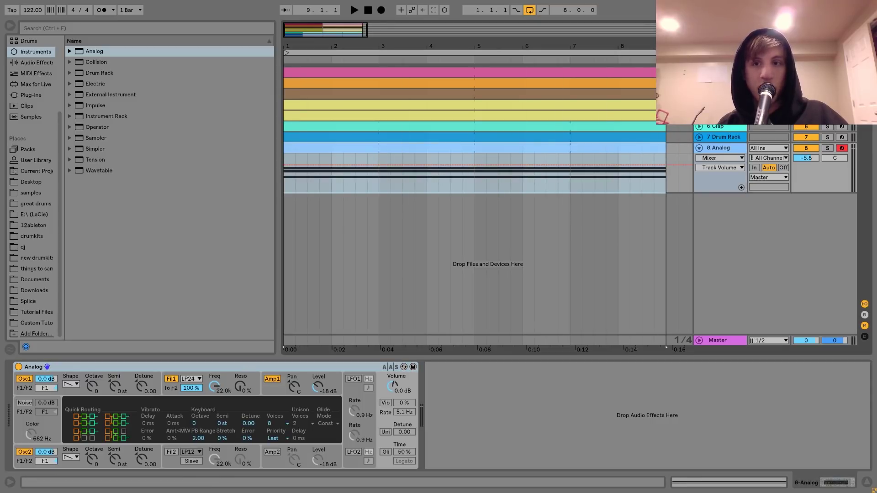
- Copy the kick-sidechained Compressor from the Operator bass track to the Analog track and lower the soloed Analog track to -9.9 dB
left_click(721, 83)
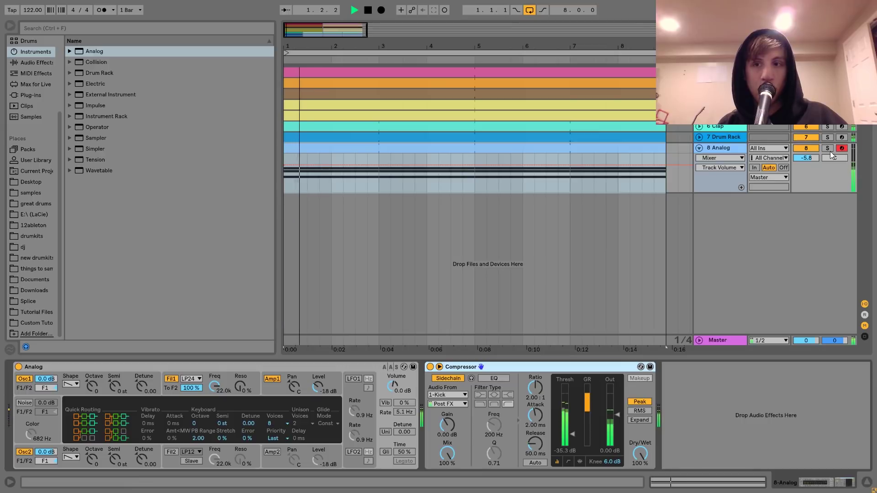
left_click(828, 148)
left_click_drag(807, 158, 806, 162)
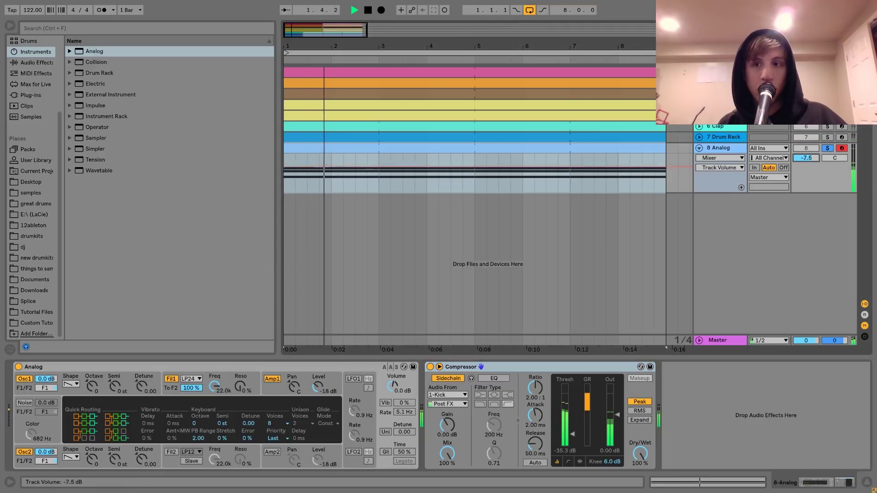
key("space")
- Switch Analog's Osc1 to a sine wave with its octave at 1 and turn off Osc2
left_click(91, 388)
left_click(71, 384)
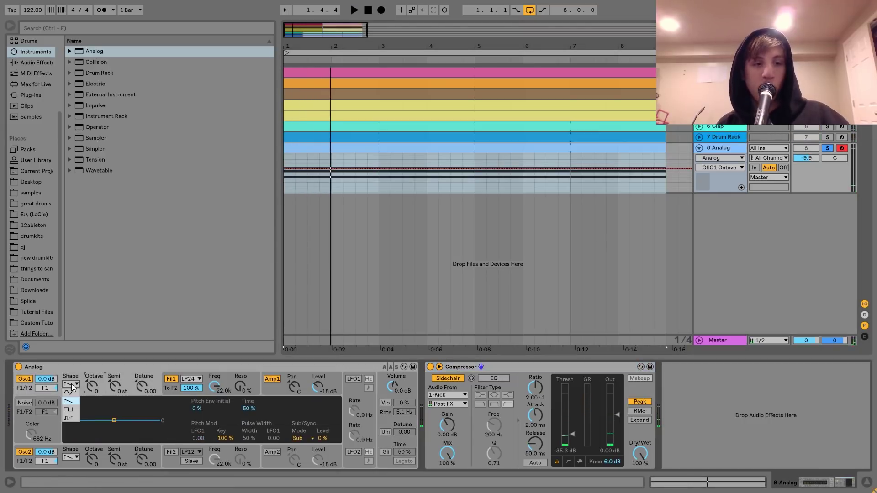
left_click(68, 391)
left_click(25, 452)
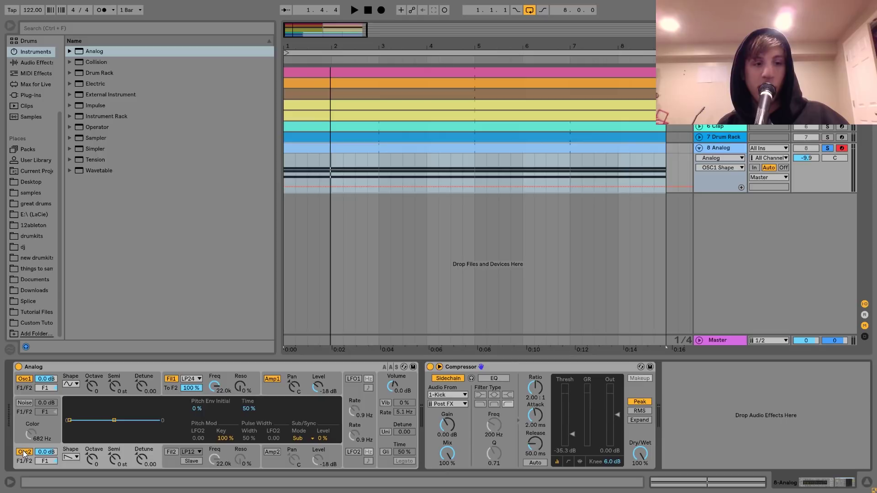
key("space")
left_click_drag(94, 391, 95, 385)
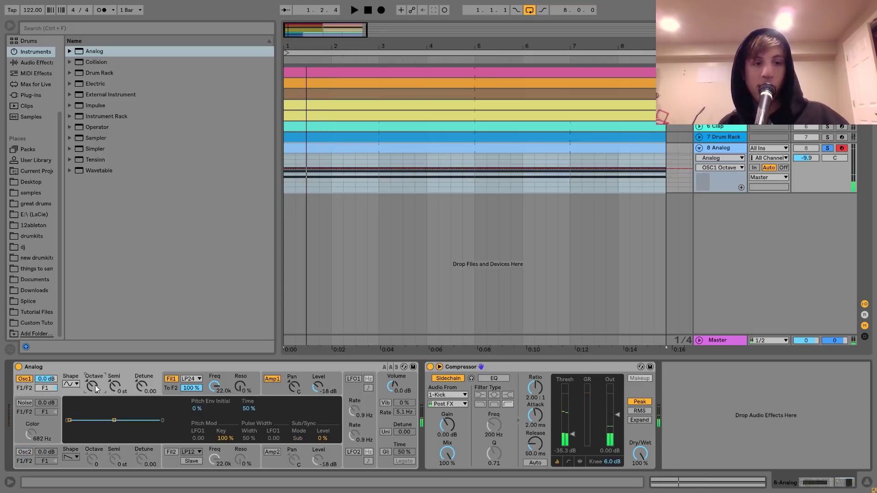
key("space")
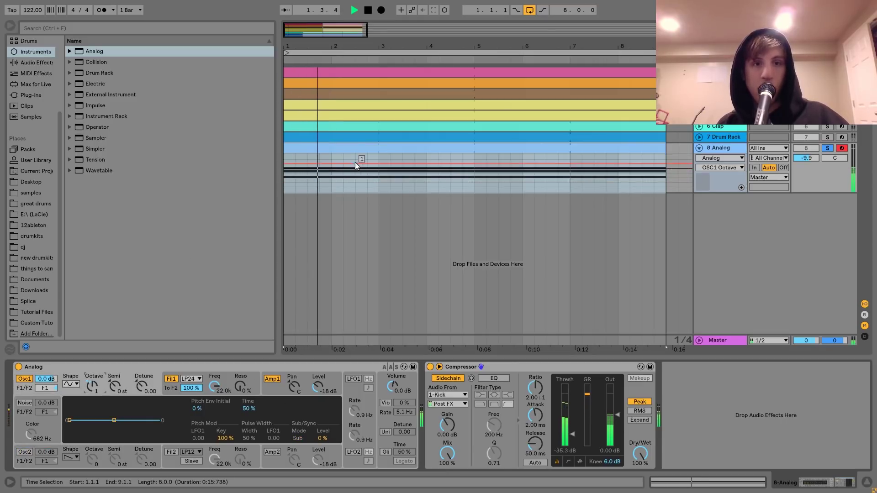
key("space")
- Try the chord's G2 and G#2 notes one octave higher, check them in the full mix, and undo the transposition
double_click(355, 147)
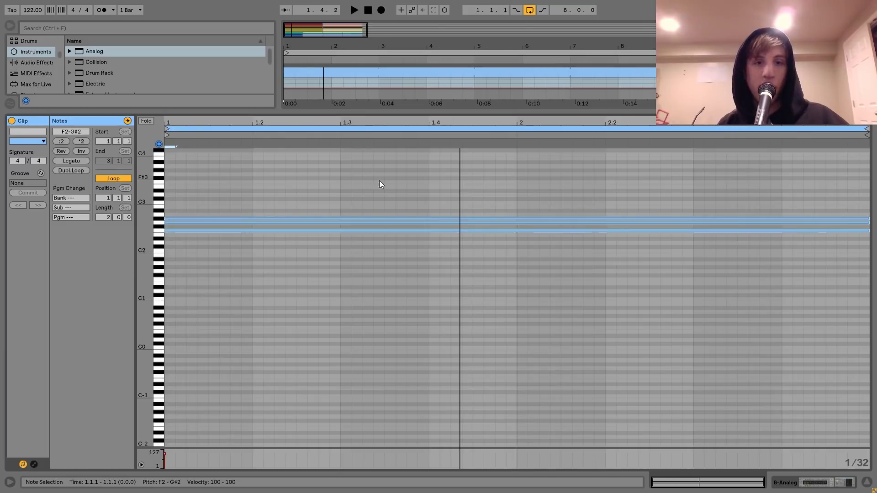
left_click_drag(384, 186, 416, 229)
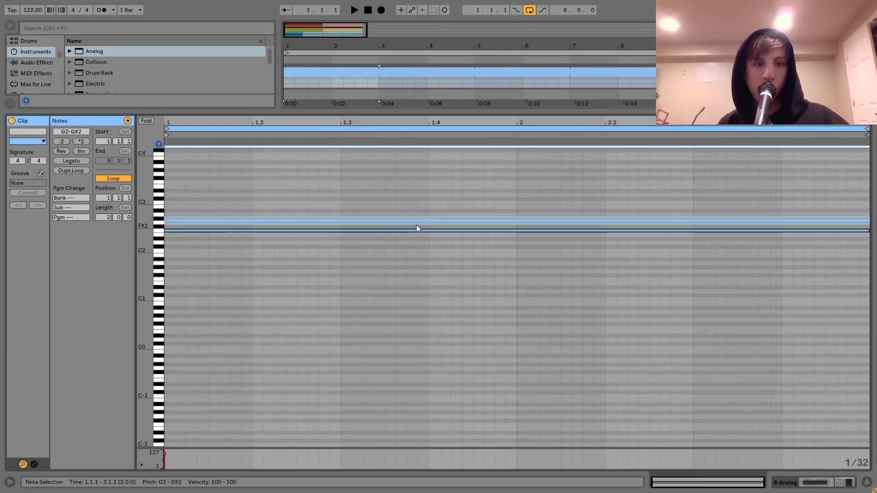
key("shift+Up")
double_click(720, 72)
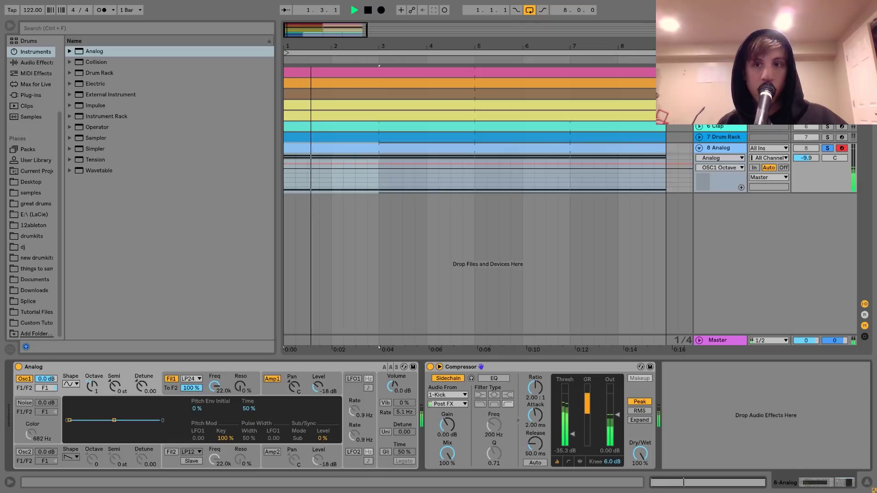
left_click(826, 149)
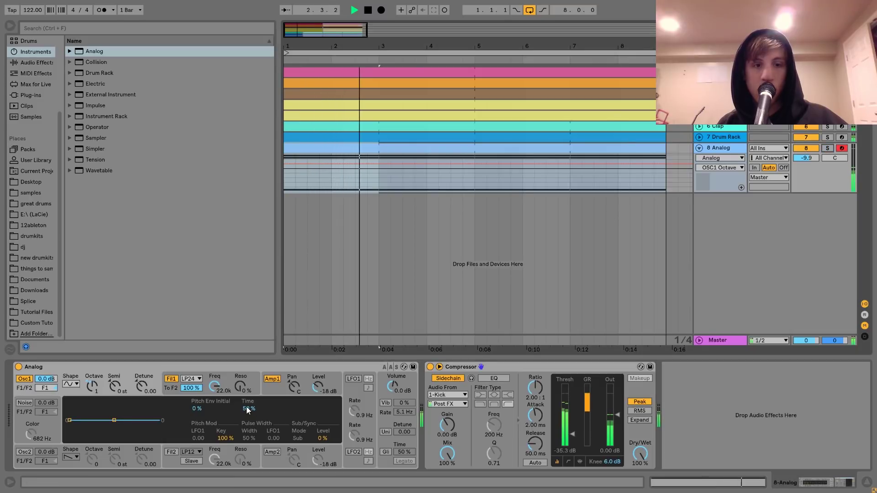
key("ctrl+z")
key("space")
key("space")
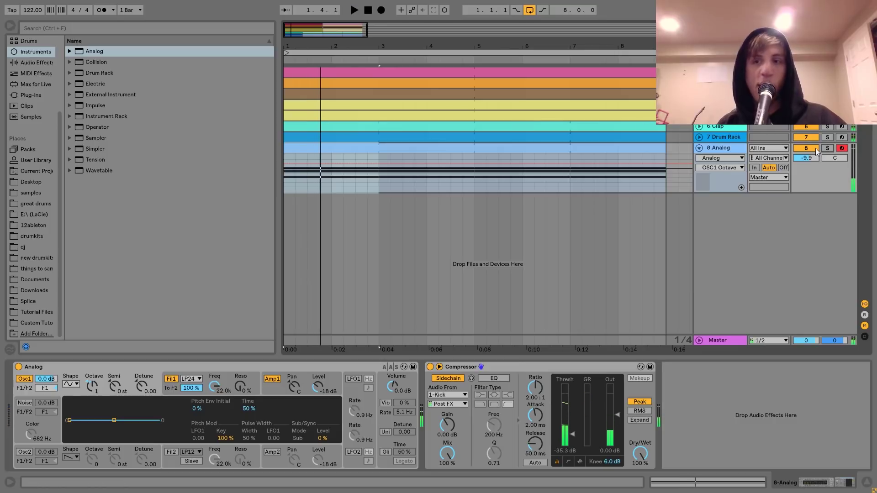
left_click(827, 148)
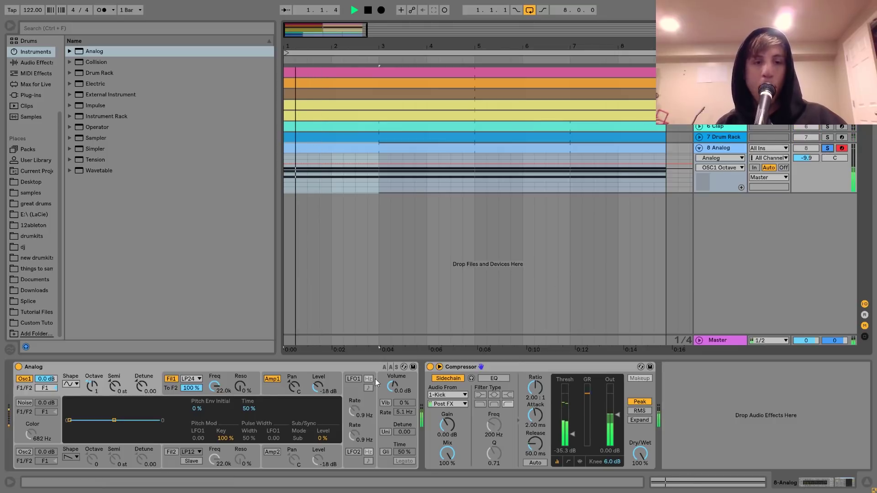
- Turn off Fil1 and shape the Amp1 envelope with zero sustain, a 4.09 s decay and a 39 ms release
left_click(170, 379)
left_click(276, 388)
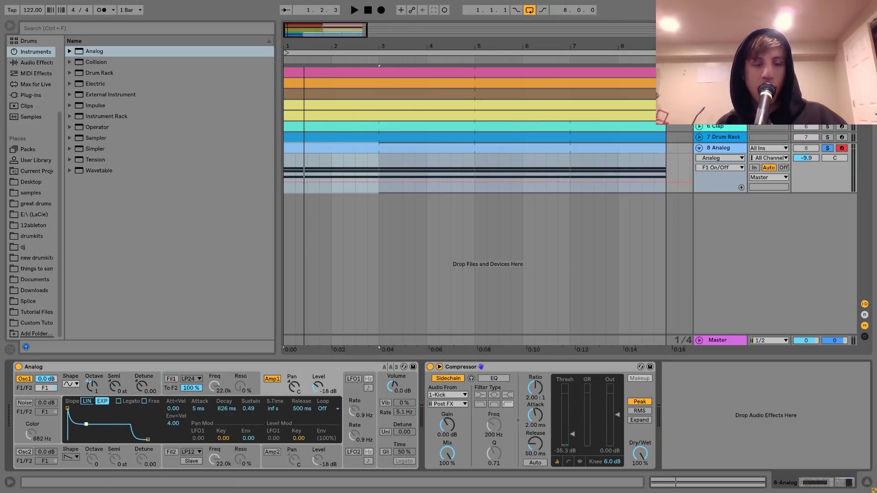
left_click_drag(99, 439, 97, 441)
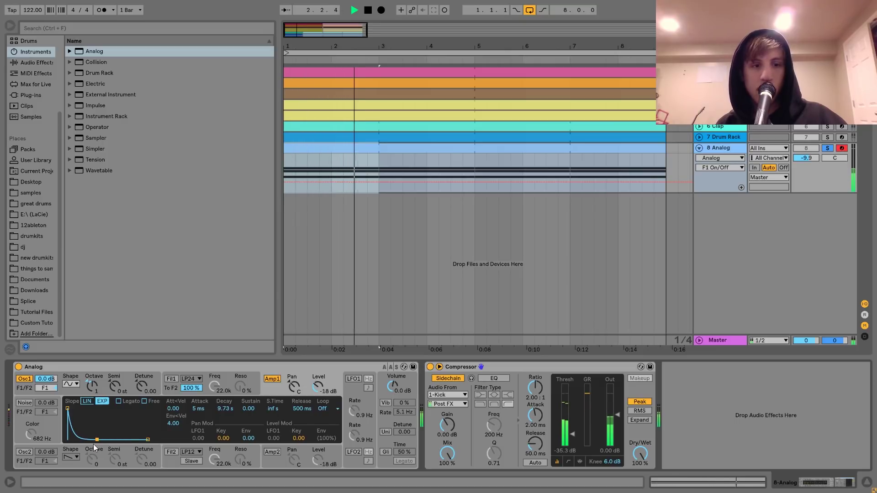
left_click_drag(97, 440, 93, 440)
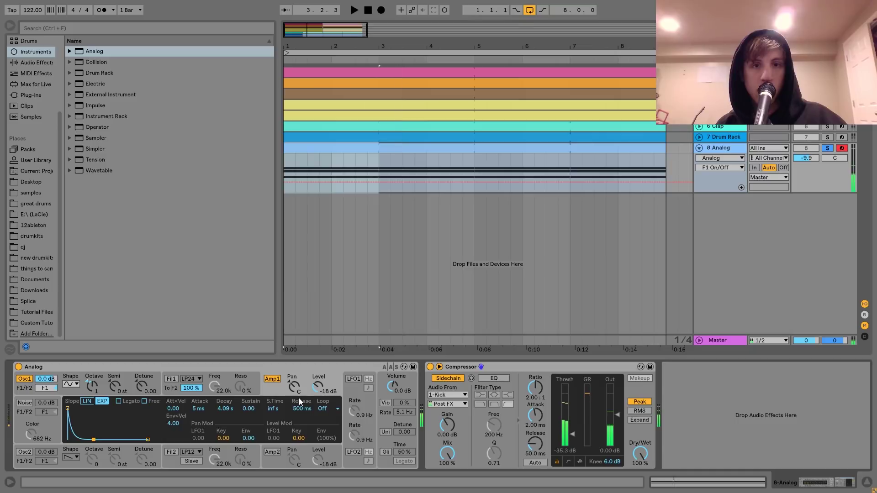
mouse_move(147, 439)
left_mouse_down()
mouse_move(130, 441)
mouse_move(139, 440)
left_mouse_up()
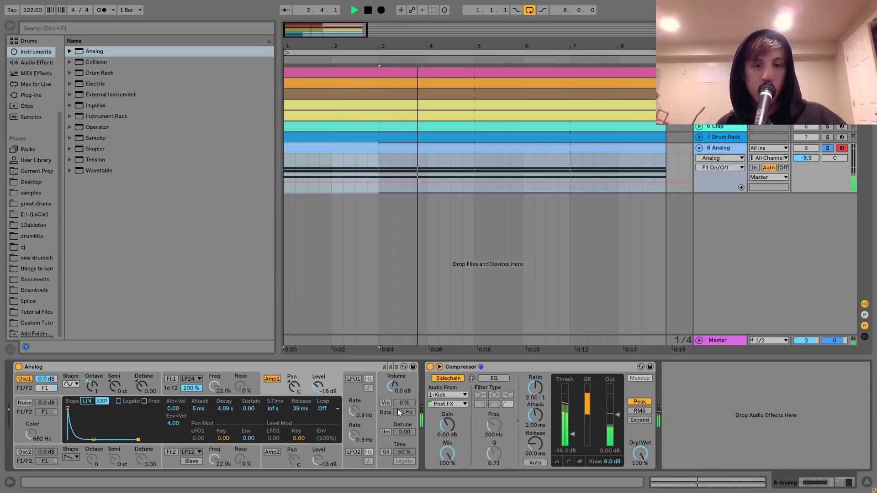
key("space")
- Enable Analog's vibrato with an amount of 49 % and a rate of 7.0 Hz
left_click(386, 403)
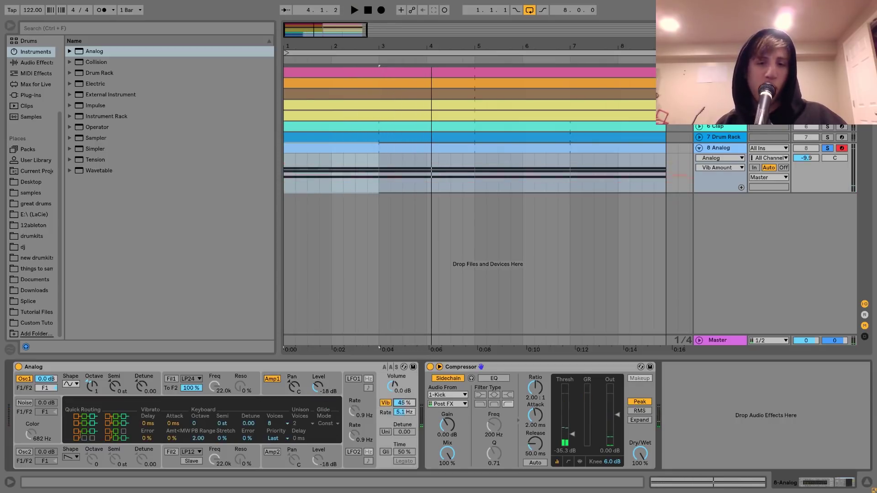
key("space")
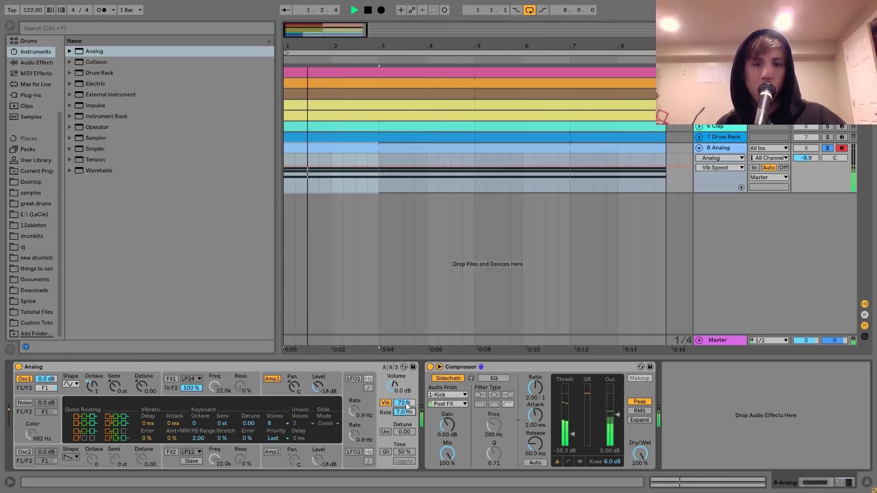
key("space")
- Enable Analog's unison and set its detune to 35.16 while auditioning the chord
left_click(386, 432)
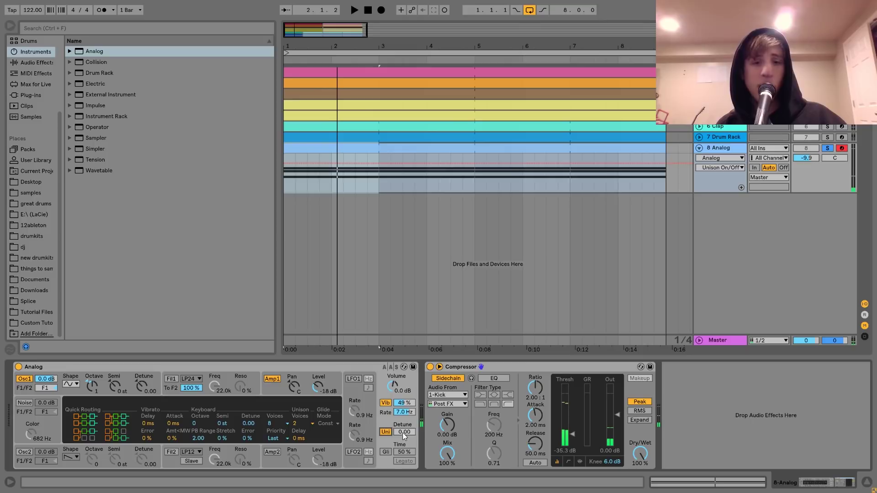
key("space")
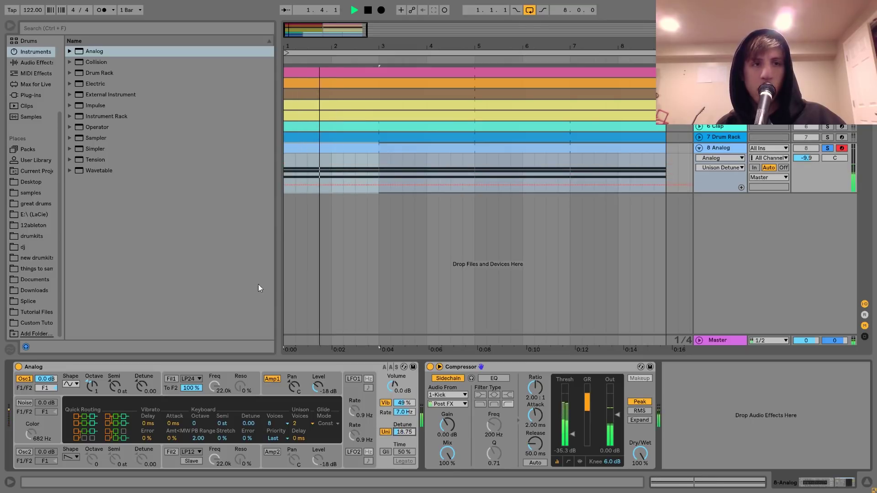
key("space")
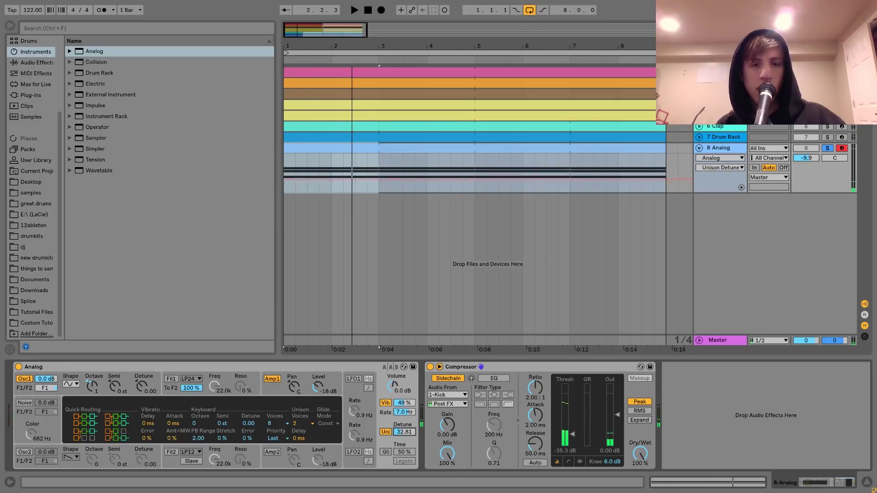
key("space")
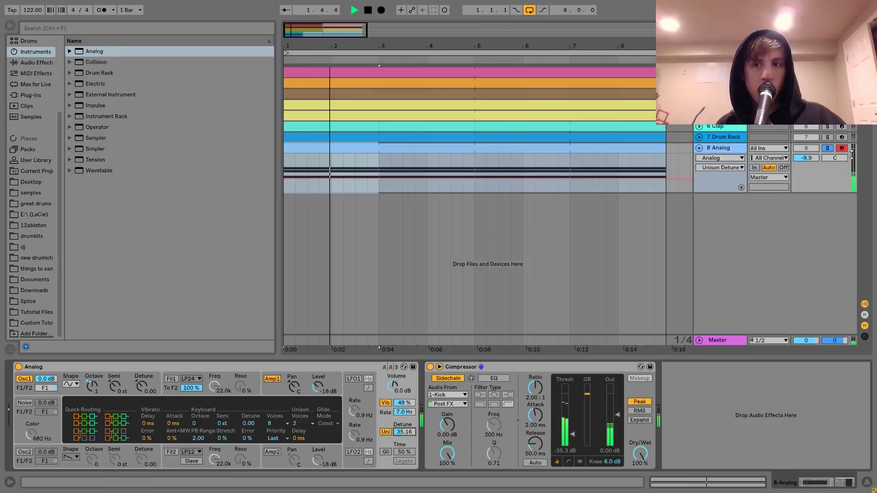
key("space")
- Unsolo the Analog track, lower its volume to -12.2 dB and lengthen the Amp1 decay to 13.0 s
key("space")
mouse_move(809, 157)
left_mouse_down()
mouse_move(809, 166)
mouse_move(810, 158)
left_mouse_up()
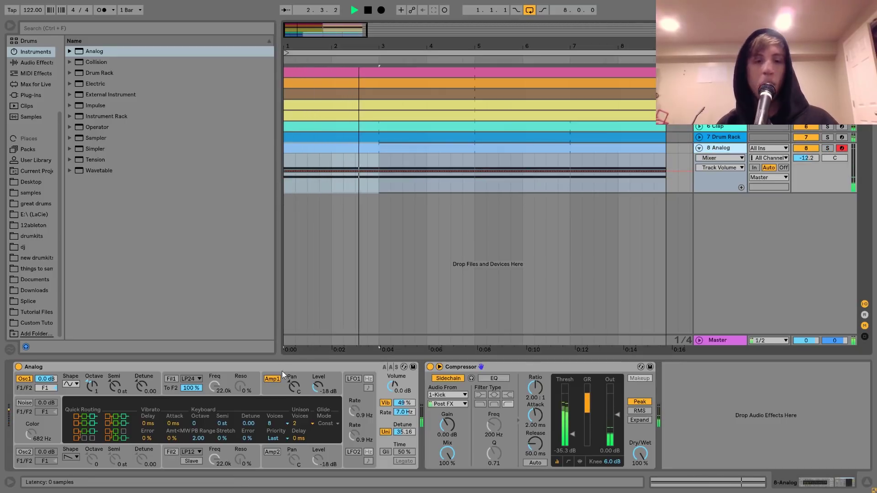
left_click(269, 393)
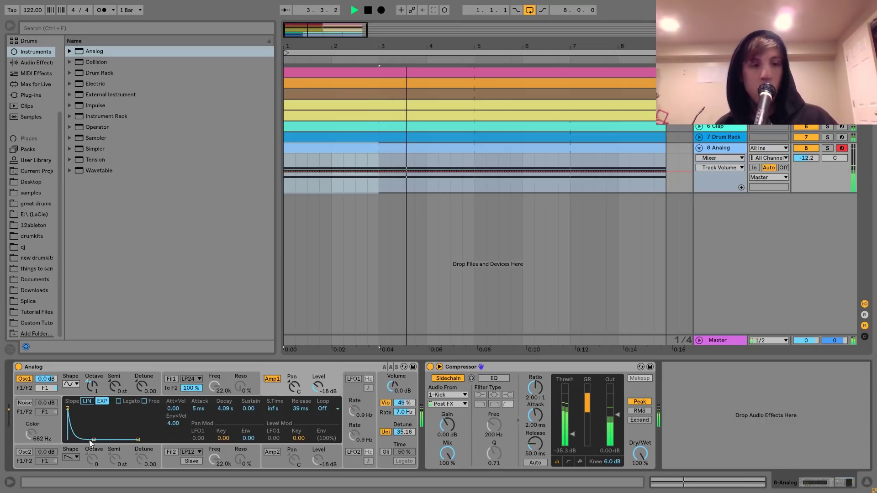
left_click_drag(93, 440, 98, 440)
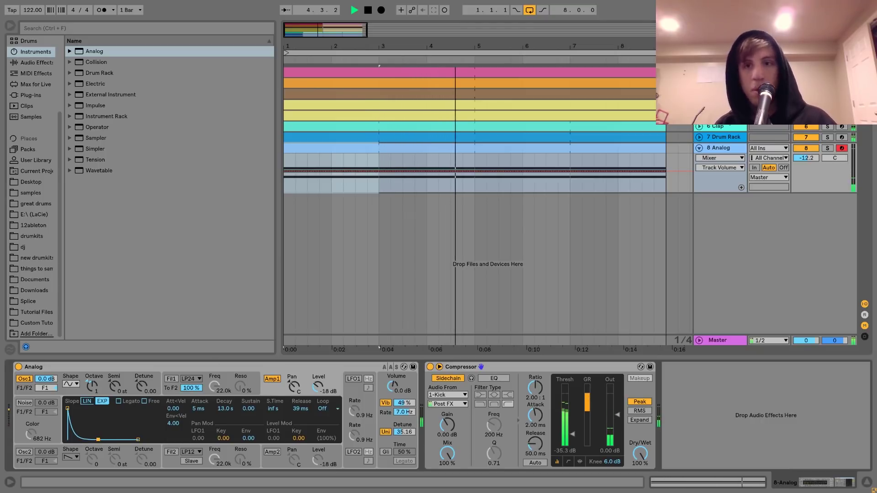
- Try the F0 notes of the Operator bass clip one octave higher at F1, and move them back down
left_click(721, 83)
left_click(699, 83)
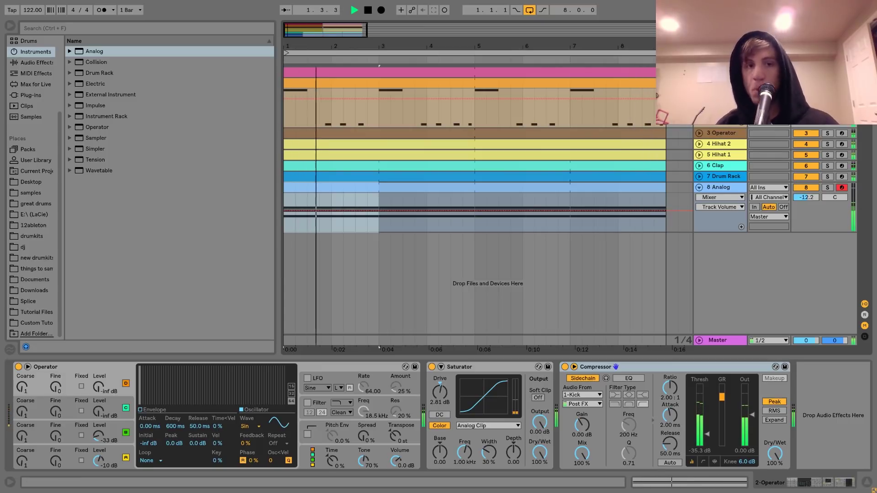
double_click(627, 88)
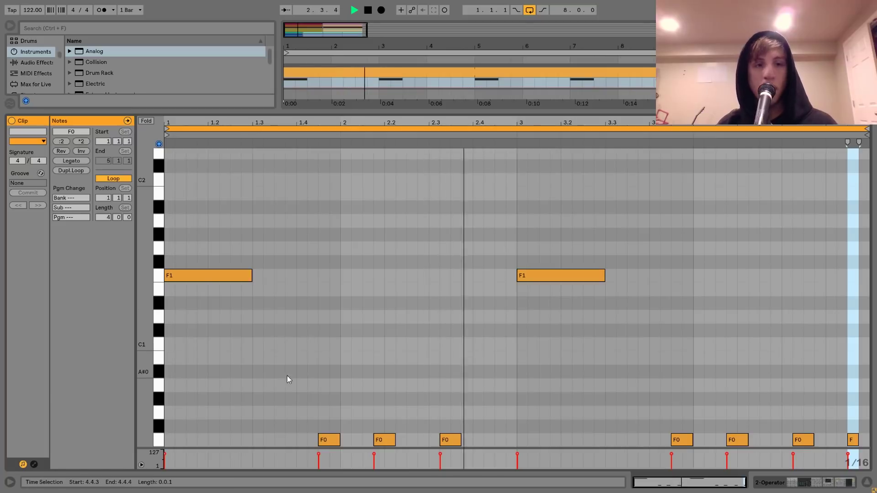
left_click_drag(274, 407, 876, 475)
key("shift+Up")
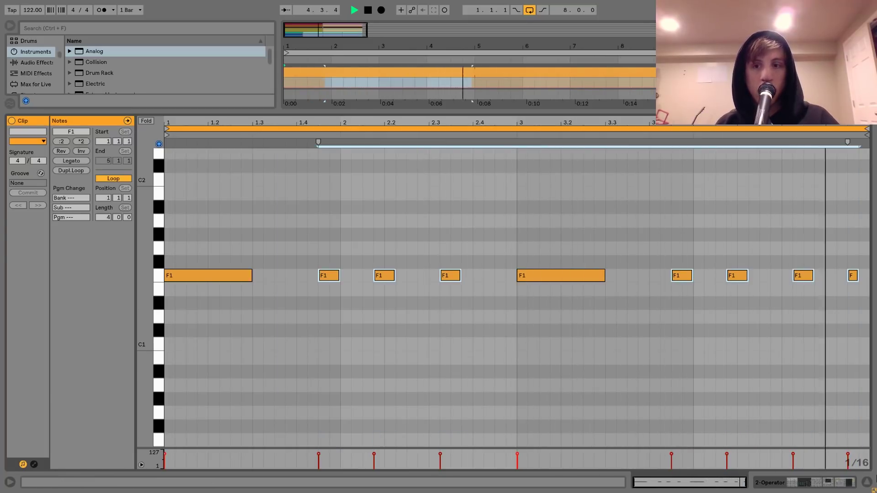
key("shift+Down")
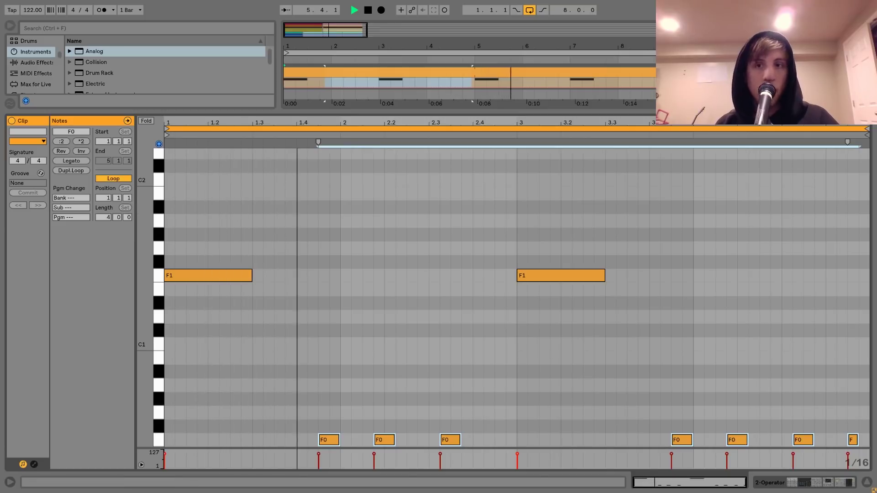
key("shift+Tab")
key("space")
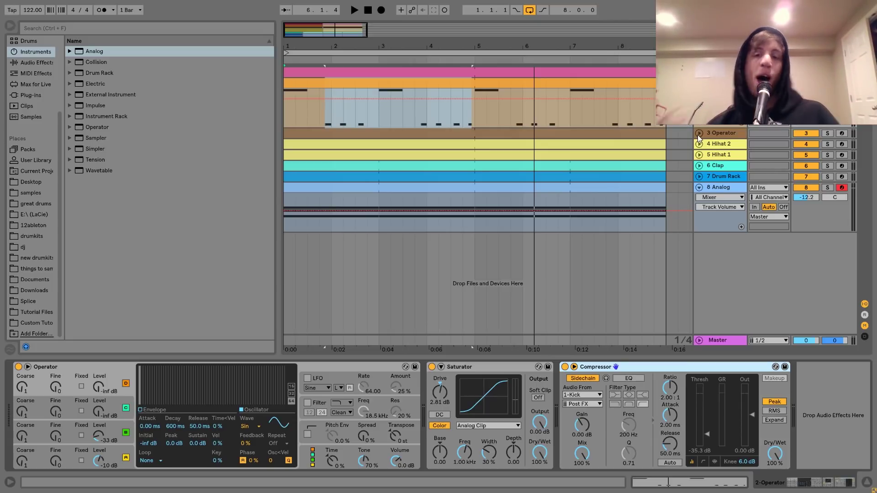
- Lower the Analog track's volume to -18.0 dB and listen to the chord within the full loop
left_click(720, 187)
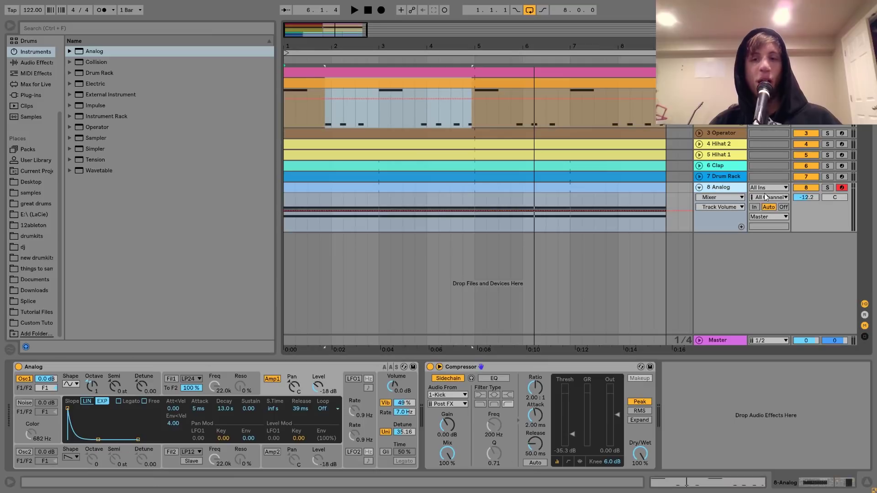
key("space")
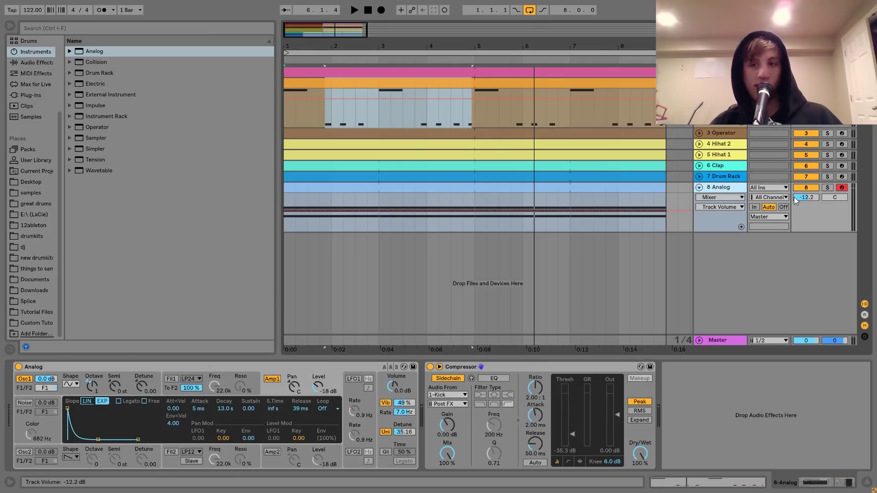
left_click_drag(794, 197, 794, 223)
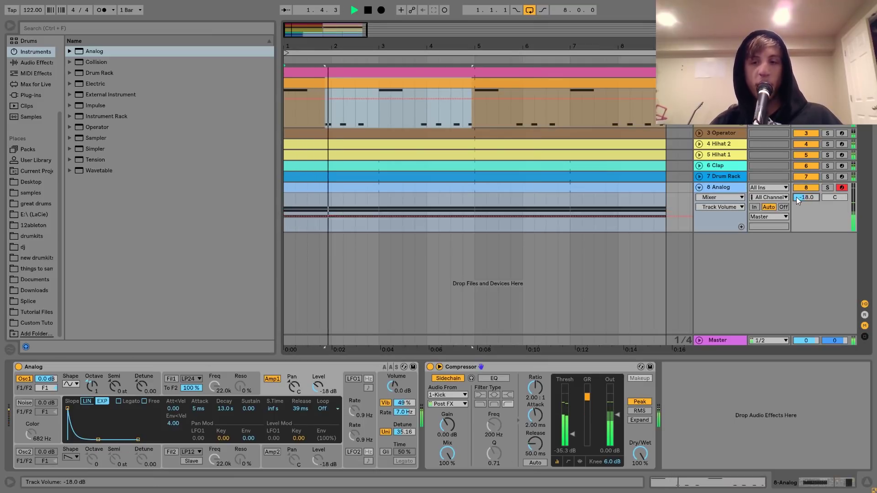
key("space")
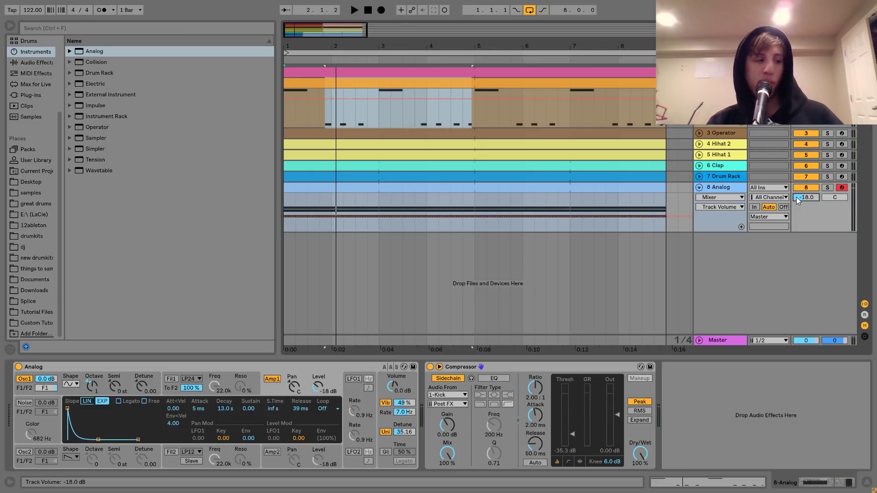
key("space")
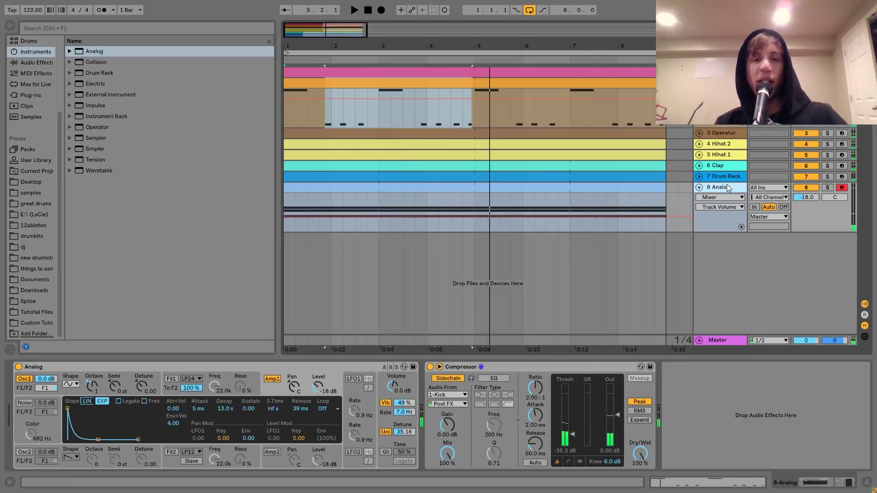
- Fold the orange track and compare the loop with the Analog track muted and active
left_click(699, 83)
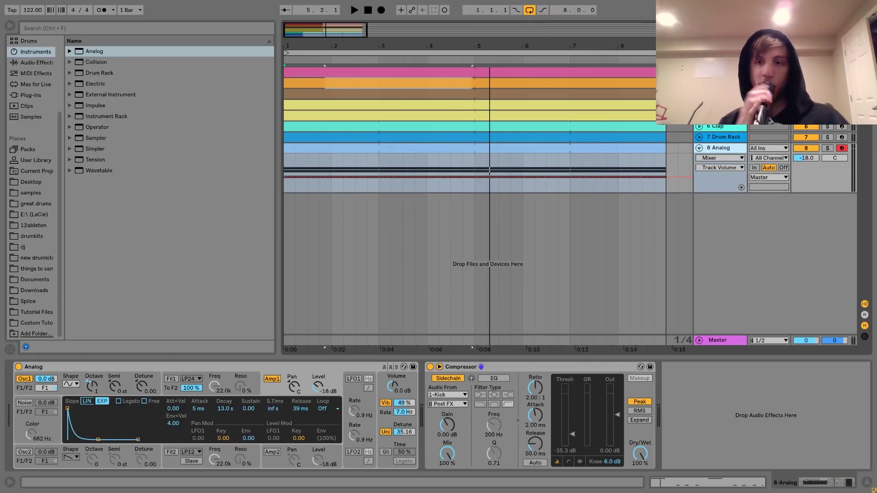
left_click(808, 148)
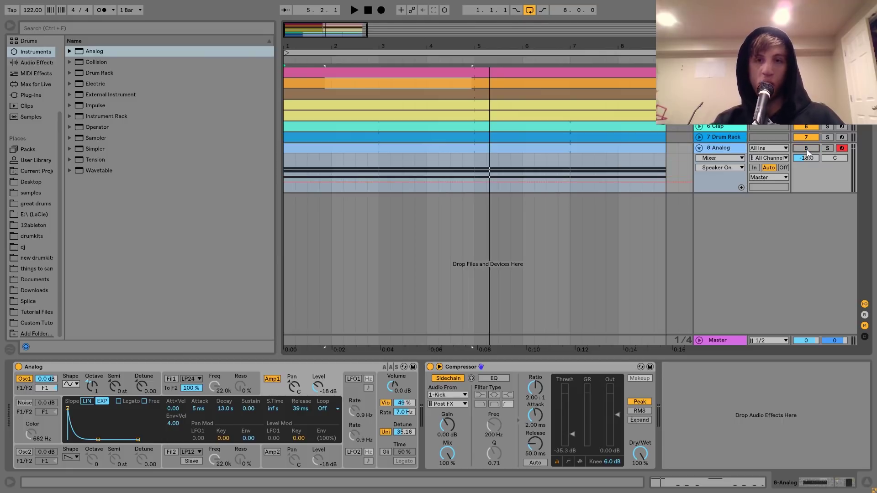
key("space")
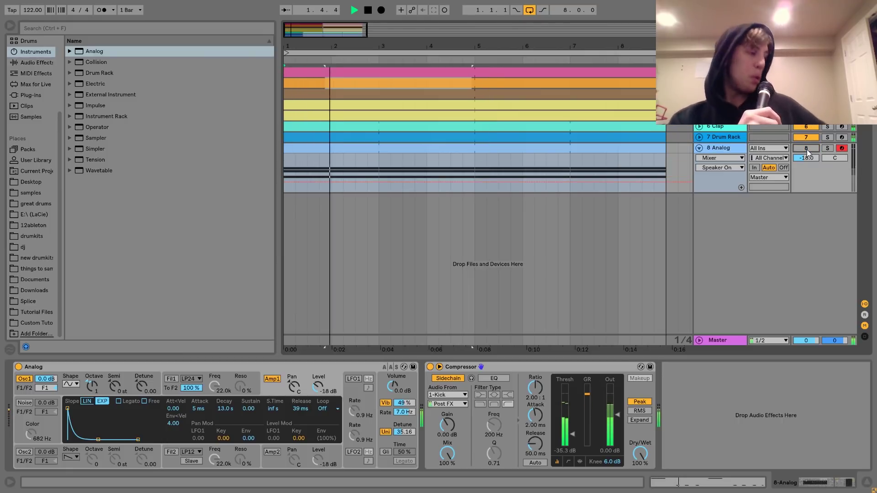
key("space")
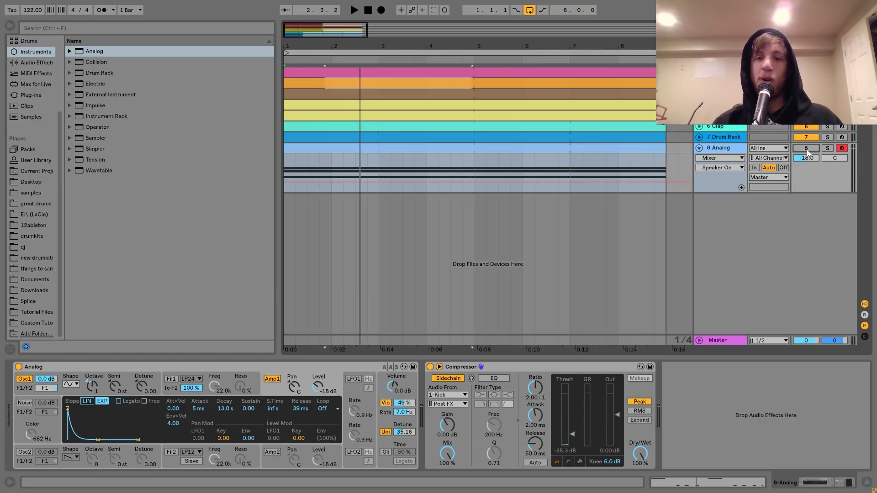
key("space")
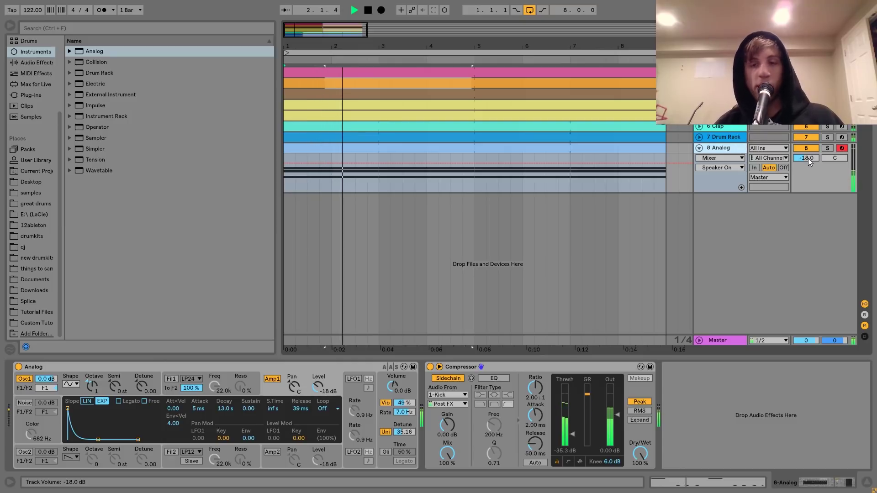
- Insert a Phaser between Analog and its Compressor, solo the track, and set the Phaser to 609 Hz with 0.91 feedback
left_click(29, 62)
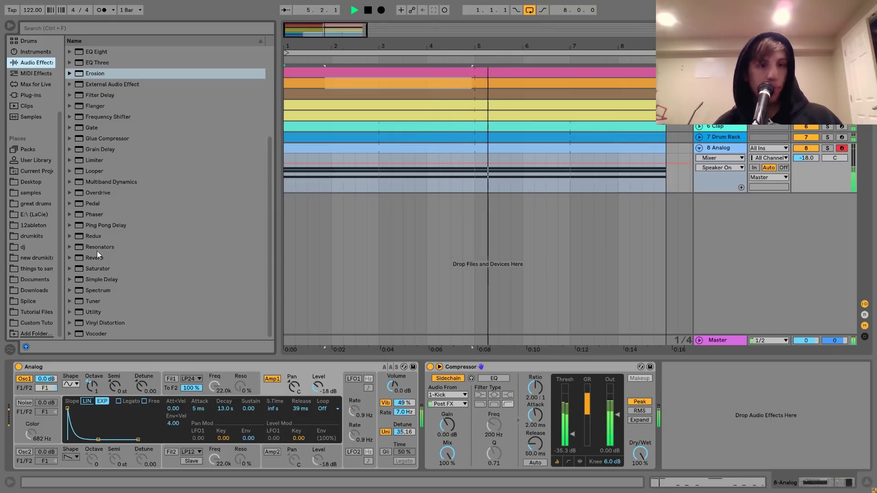
key("space")
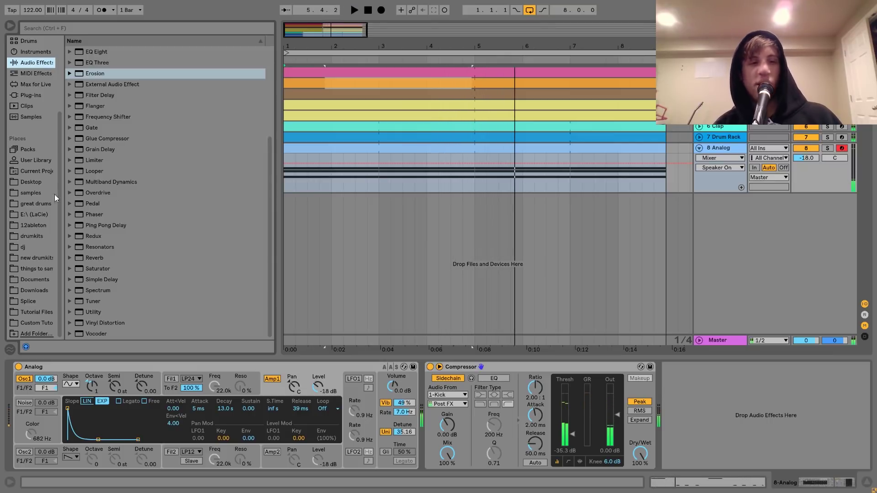
left_click(84, 216)
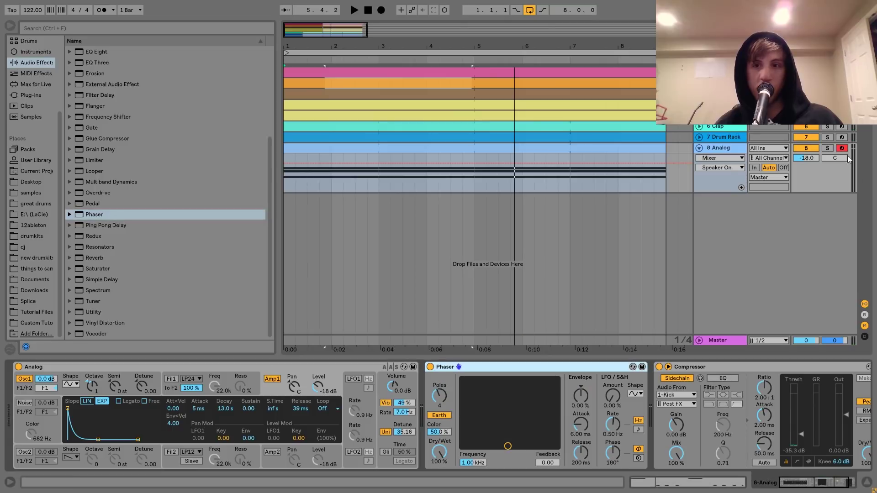
left_click(828, 148)
left_click_drag(507, 446, 500, 403)
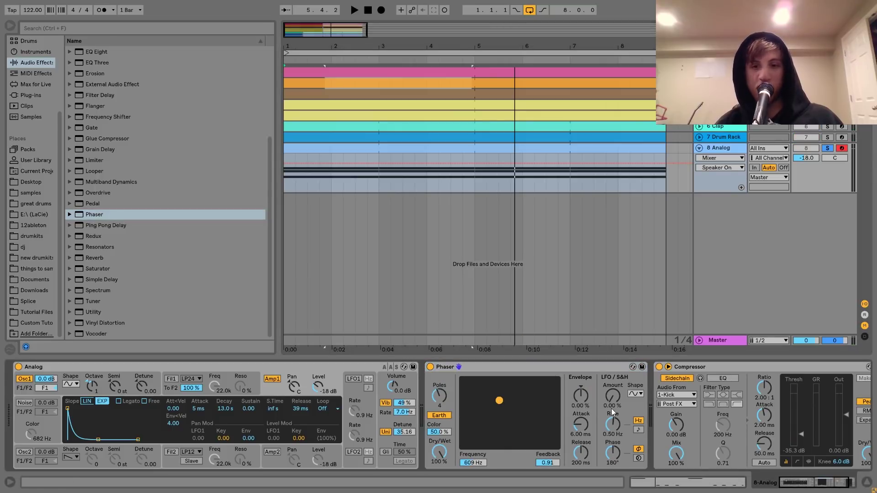
- Set the Phaser's LFO amount to 70.6 %, rate 2.42 Hz, phase 0° and feedback 0.63, and raise the unsoloed Analog track to -15.9 dB
key("space")
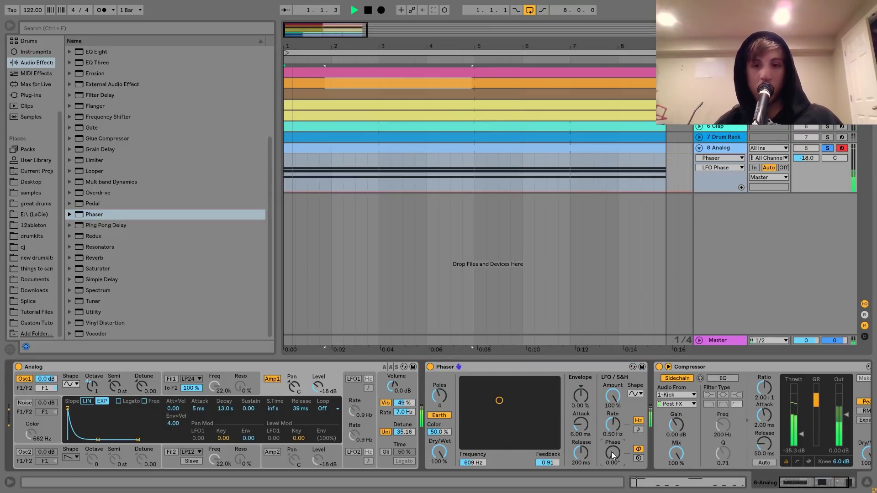
left_click_drag(612, 423, 613, 407)
mouse_move(481, 403)
left_mouse_down()
mouse_move(481, 392)
mouse_move(481, 410)
left_mouse_up()
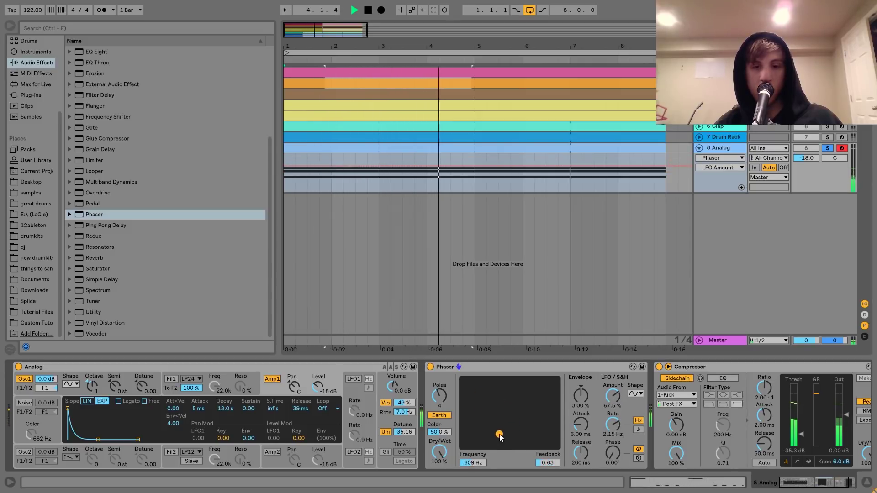
left_click_drag(621, 430, 618, 407)
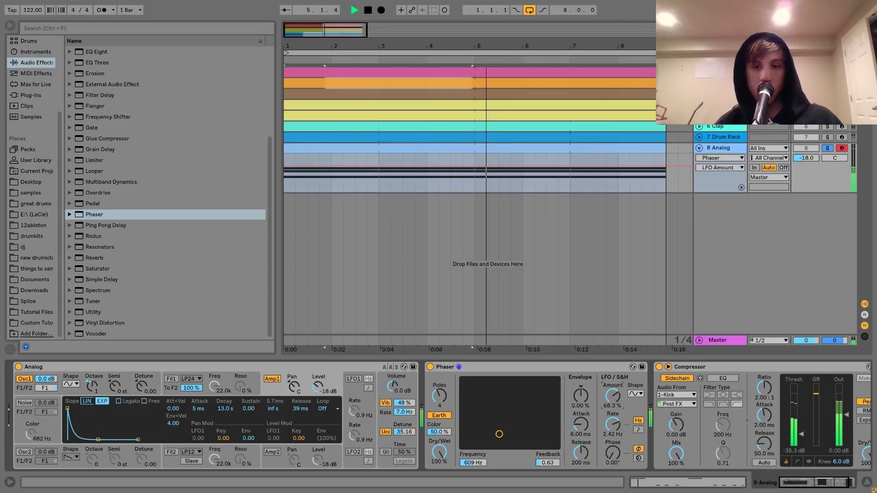
left_click(828, 148)
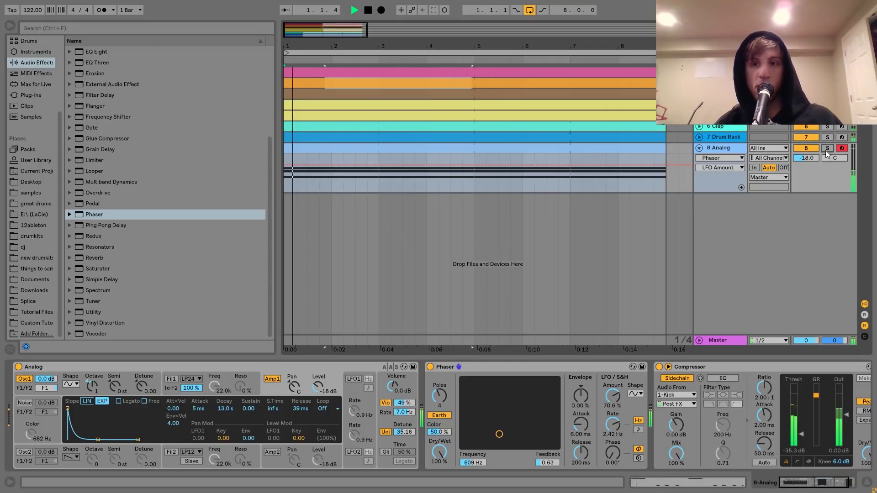
left_click_drag(810, 165, 812, 161)
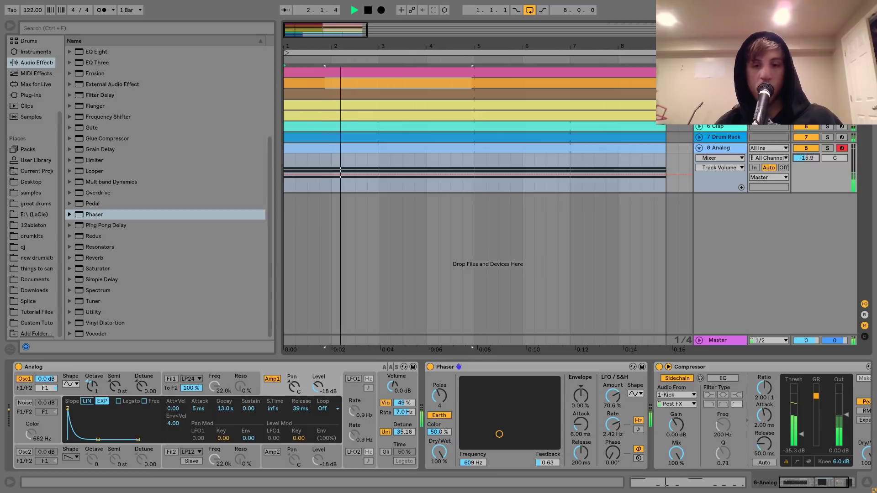
- Refine the Phaser to 343 Hz, feedback 0.76, LFO rate 0.28 Hz, 8 poles and 70.6 % dry/wet, and lower the Analog track to -17.7 dB
left_click(607, 428)
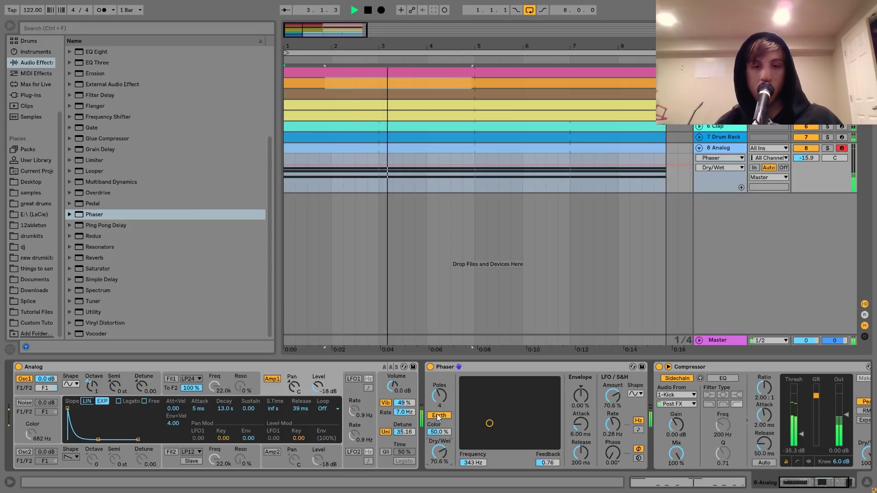
left_click_drag(439, 406, 439, 388)
left_click(828, 148)
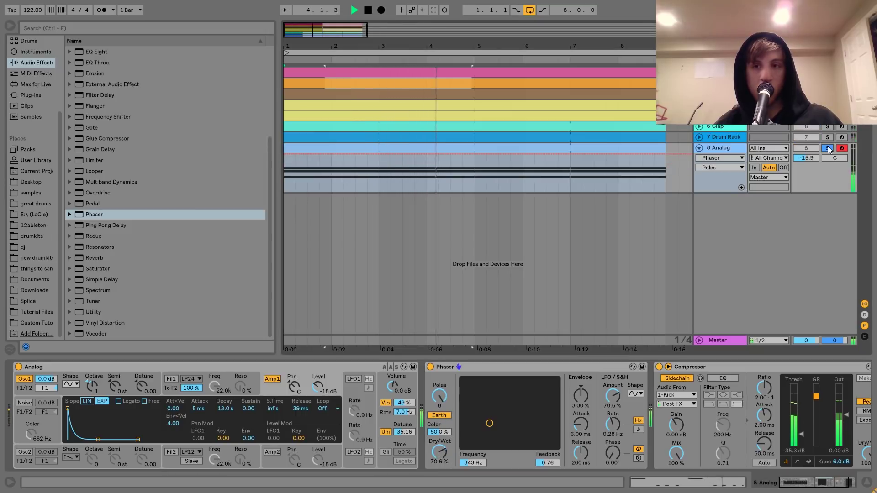
left_click(828, 148)
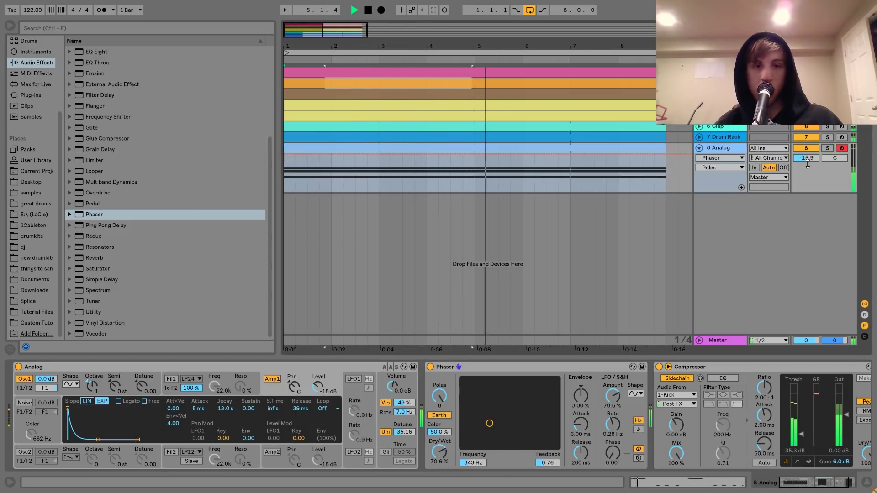
left_click_drag(807, 159, 808, 158)
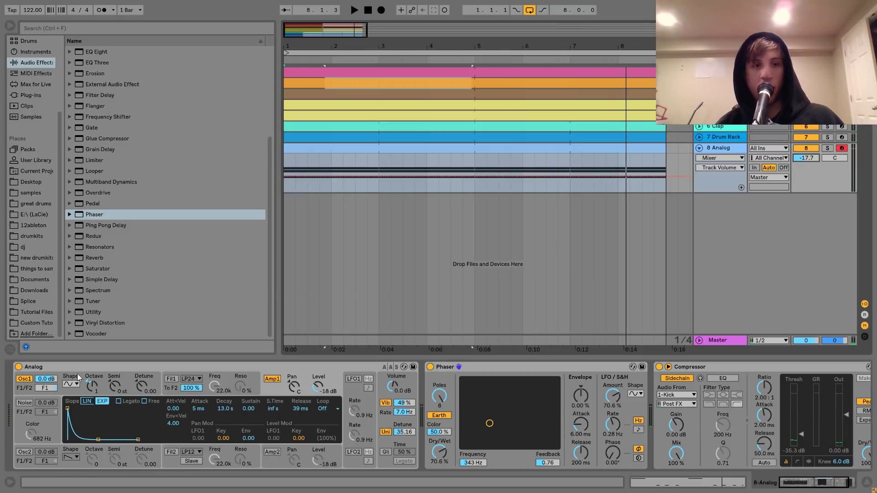
- Insert Erosion between the Phaser and Compressor and set its sine modulation to 3.29 kHz with an amount of 20.1 during playback
scroll(121, 134, "up", 3)
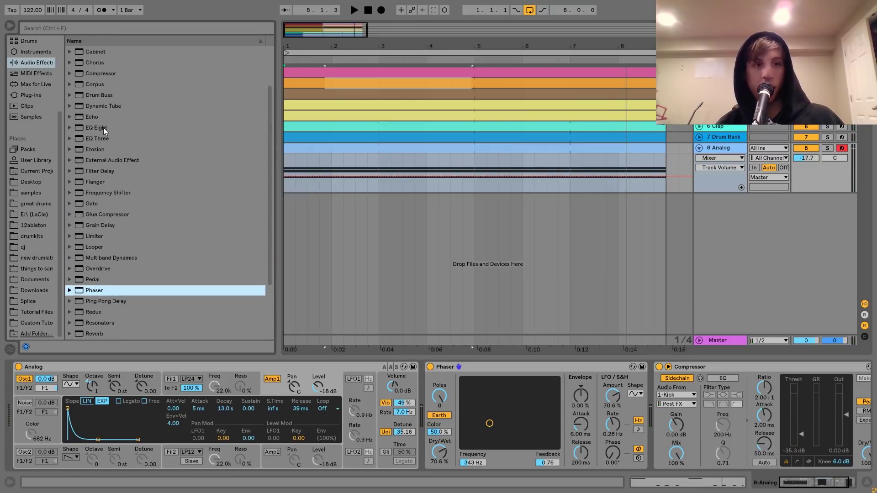
left_click_drag(93, 150, 714, 425)
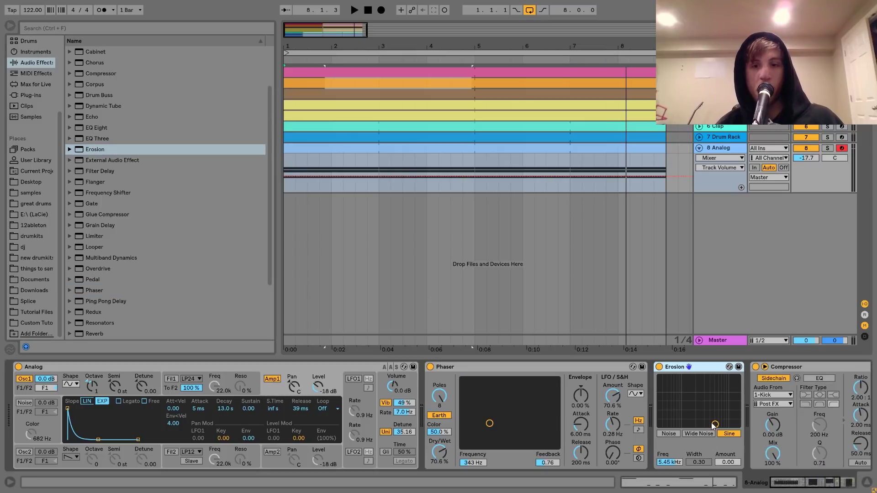
key("space")
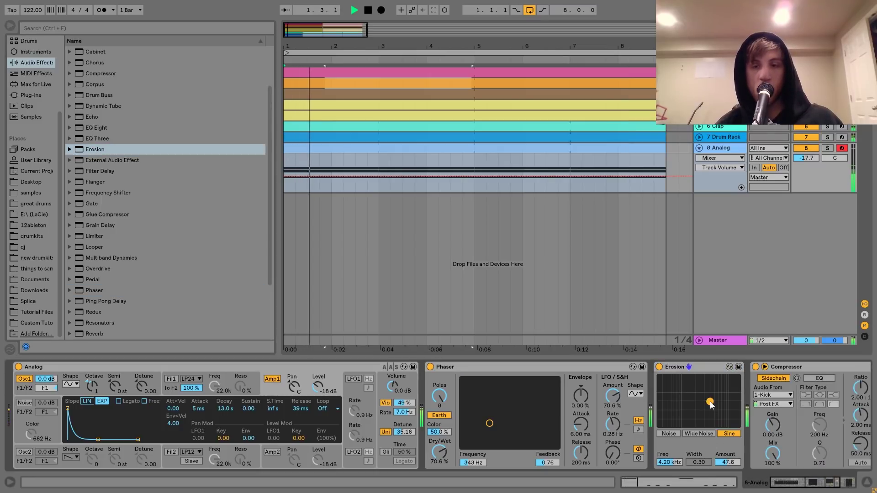
left_click_drag(711, 403, 668, 378)
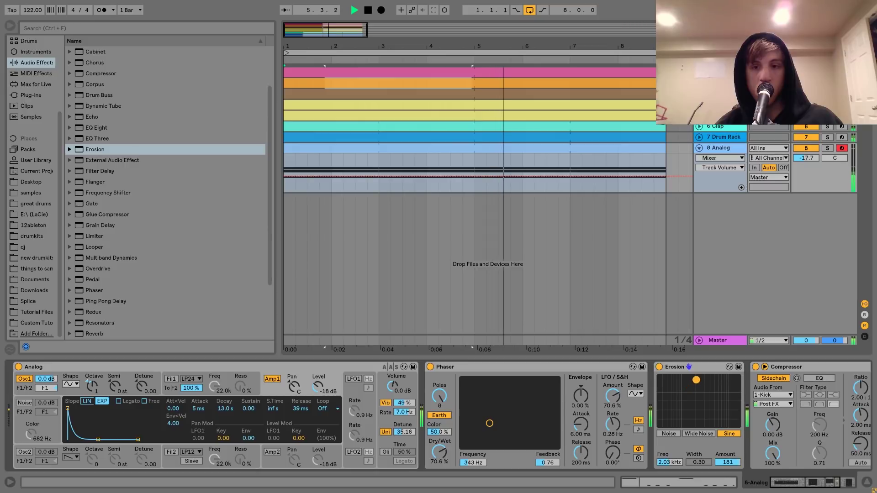
left_click_drag(702, 391, 706, 411)
- Check the chord soloed and in the mix, set Erosion to 1.80 kHz with amount 23.3, and fold the Analog track
left_click(827, 148)
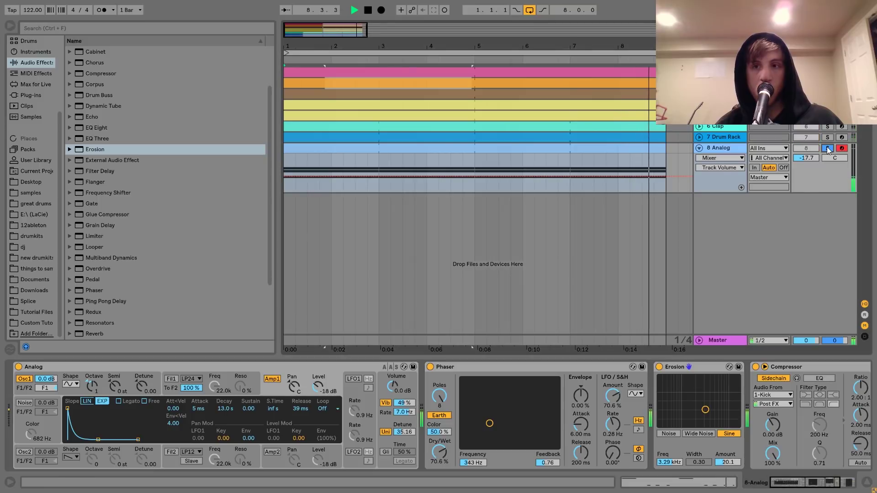
left_click(828, 149)
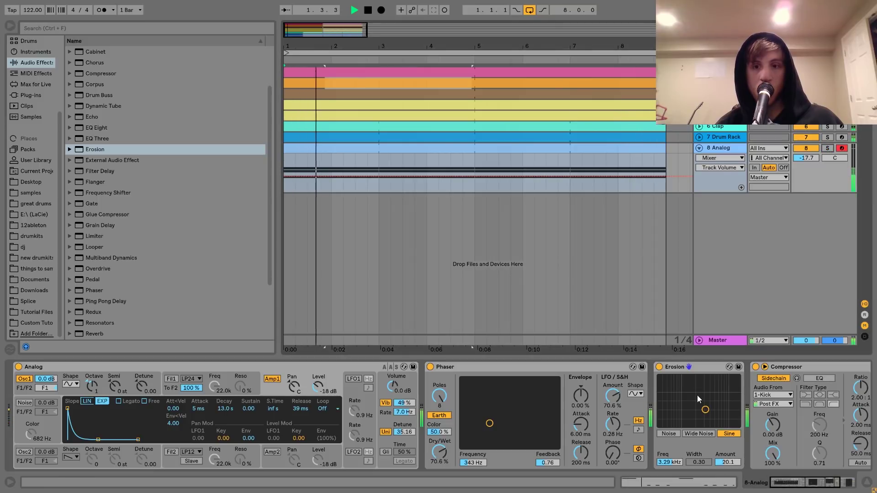
left_click_drag(705, 410, 695, 412)
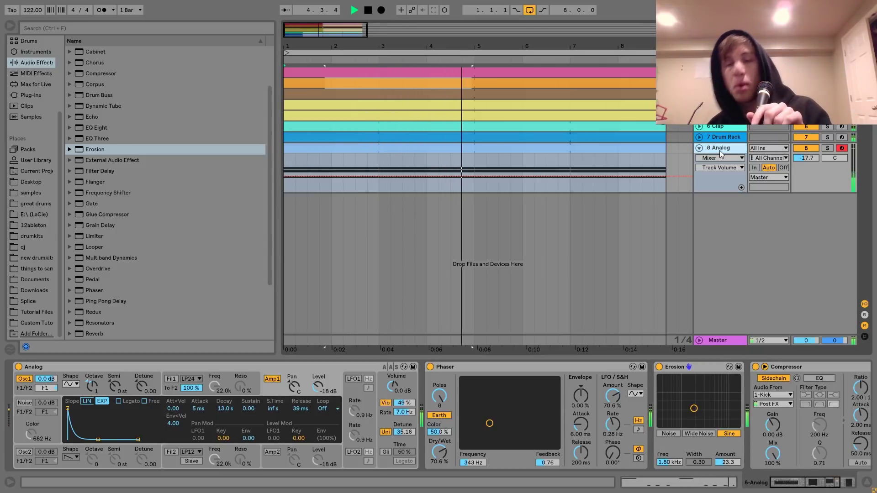
left_click(699, 148)
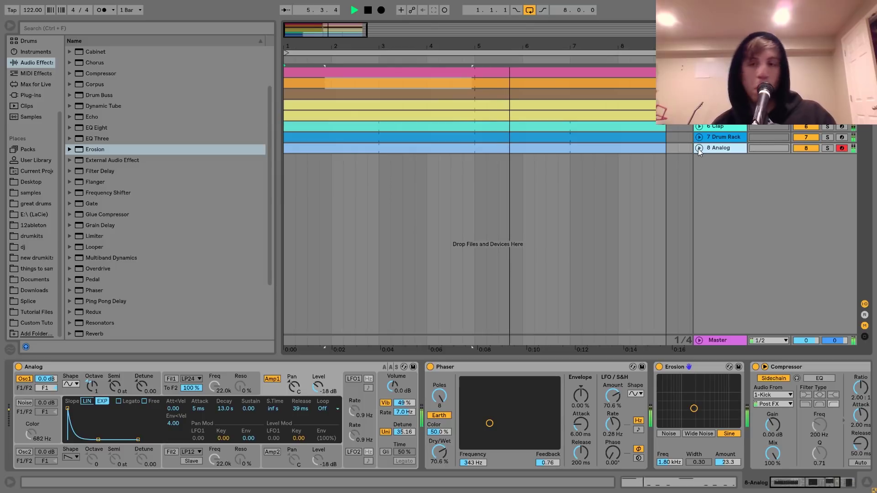
key("space")
key("space")
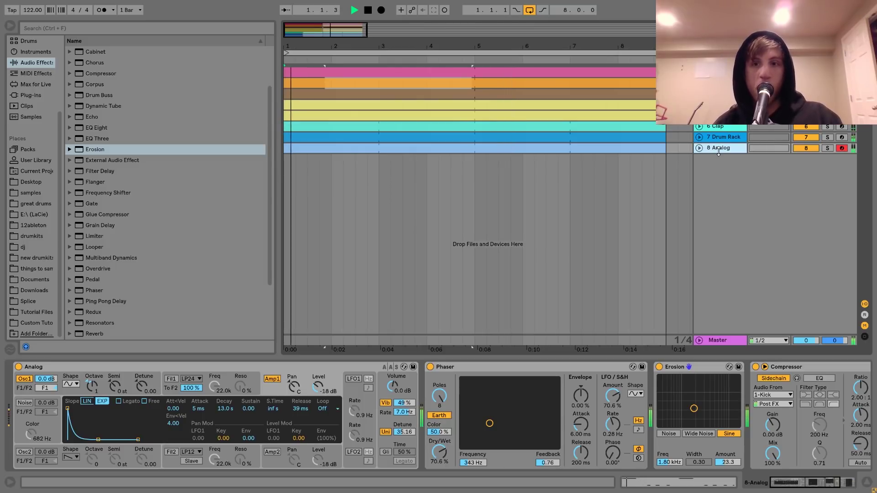
- Create a MIDI track with a second Analog instrument and insert an empty four-bar clip from bar 1
key("ctrl+shift+t")
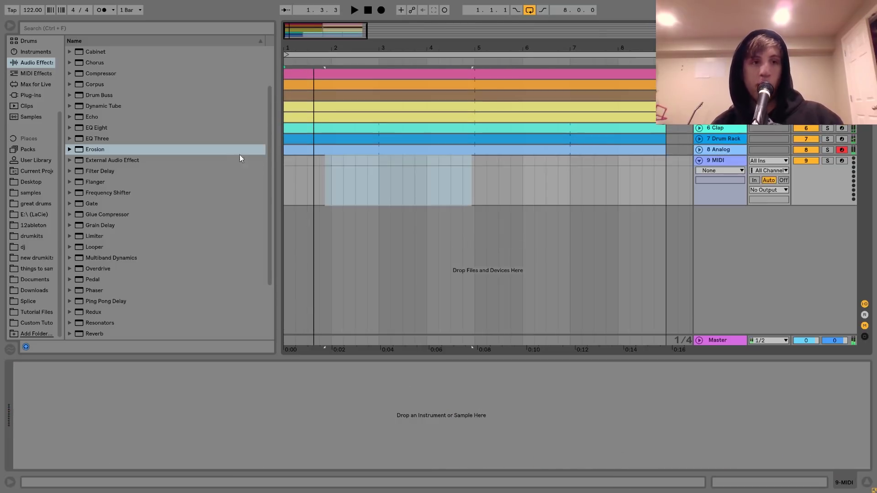
left_click(29, 52)
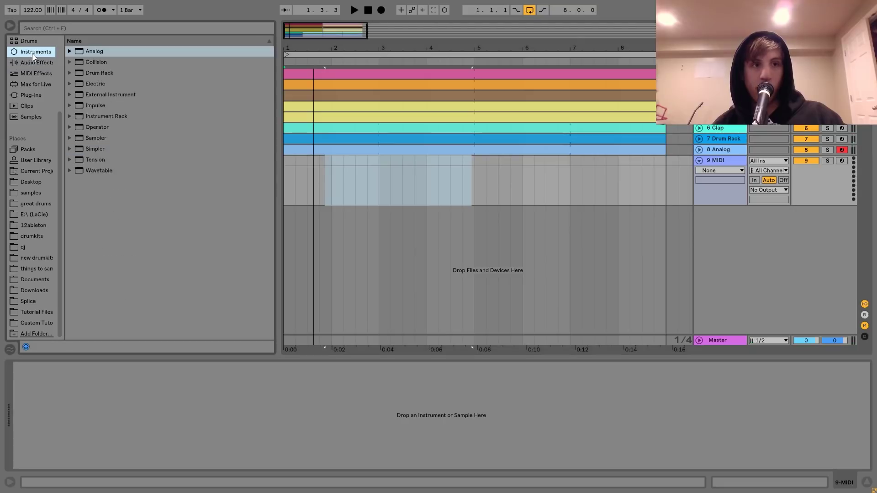
left_click(86, 52)
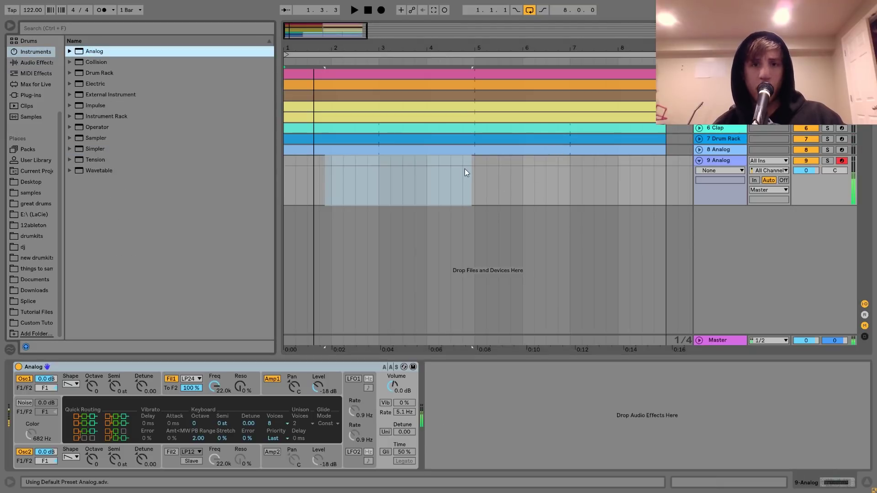
left_click_drag(475, 165, 281, 178)
key("ctrl+shift+m")
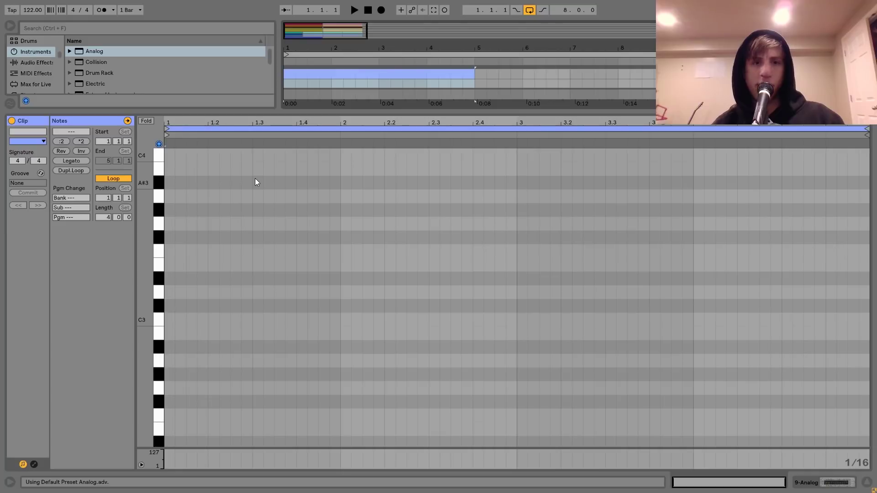
- Locate the stab position by playback and enter a sixteenth-note F3, G#3 and C4 chord at 1.4.4 in the new clip
key("space")
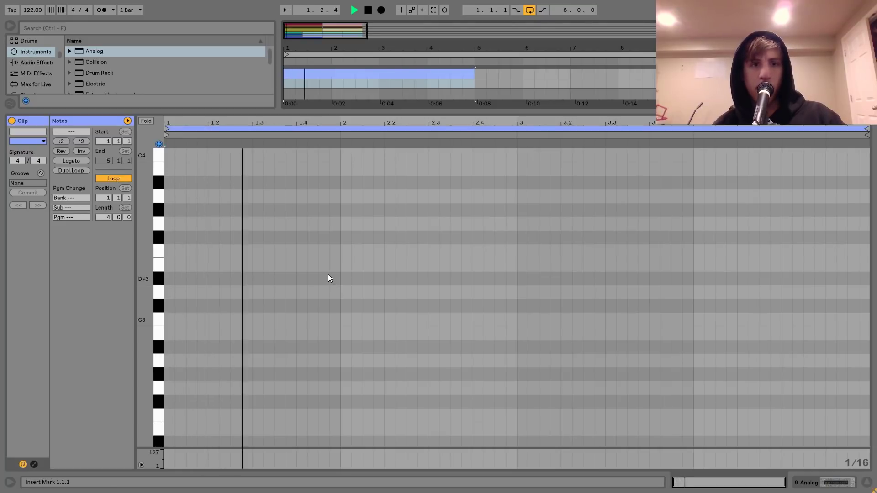
left_click(329, 274)
key("space")
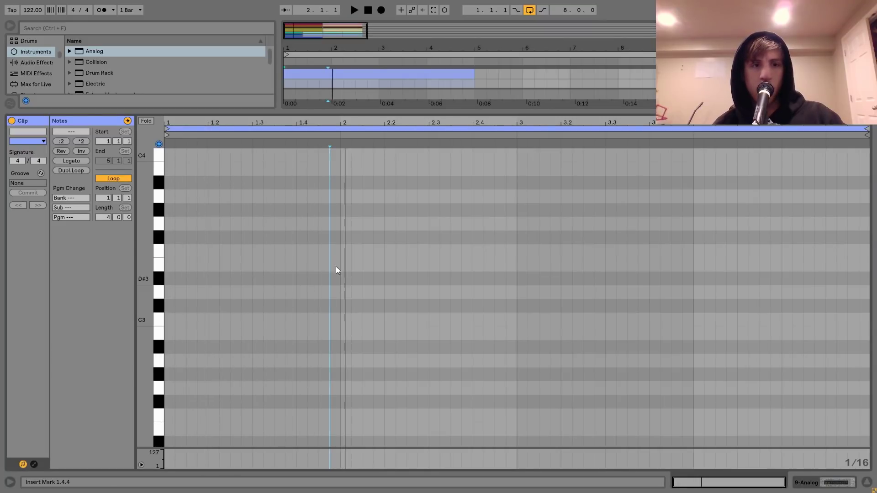
double_click(338, 251)
double_click(336, 210)
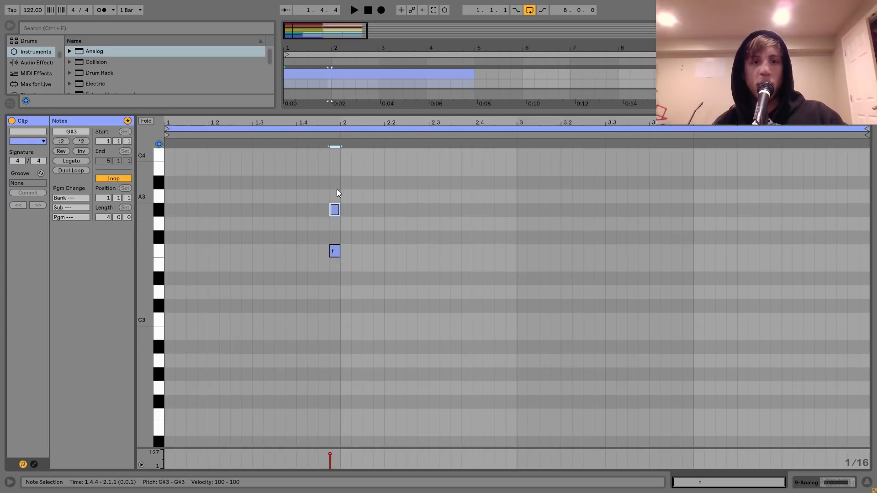
double_click(335, 156)
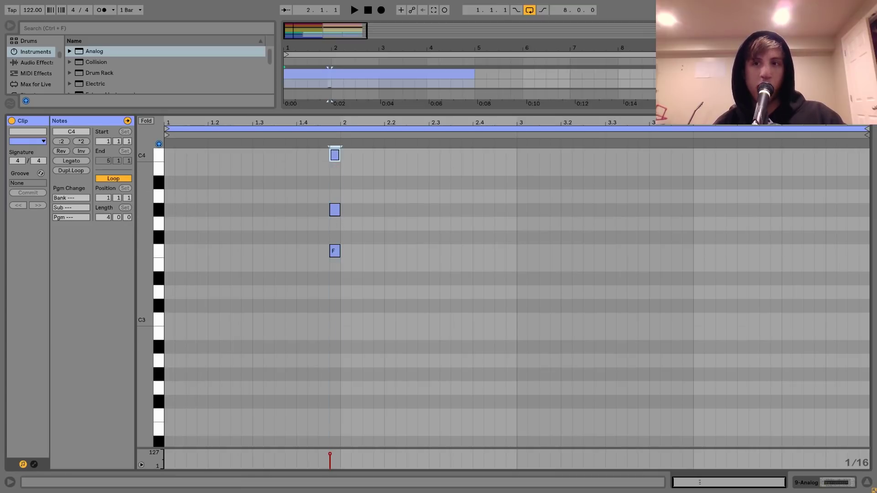
- Shorten the chord clip on track 9 to two bars and duplicate it once directly after itself
key("shift+Tab")
key("a")
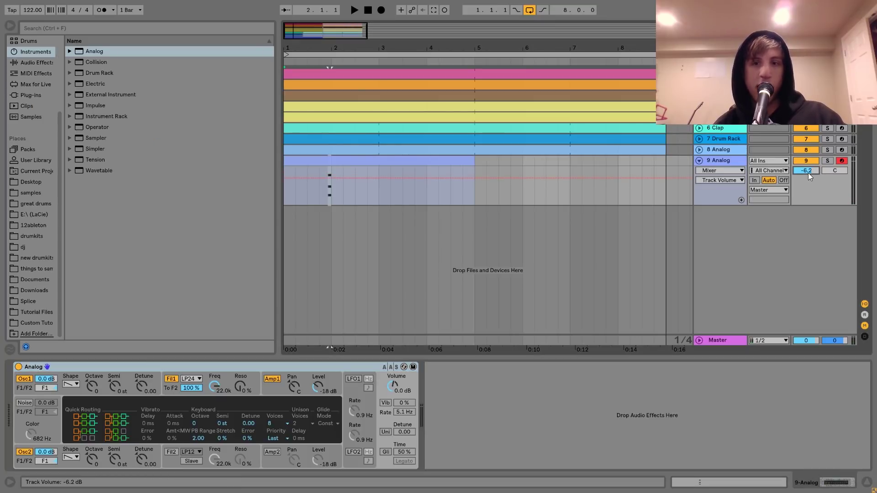
left_click_drag(475, 161, 380, 163)
key("ctrl+d")
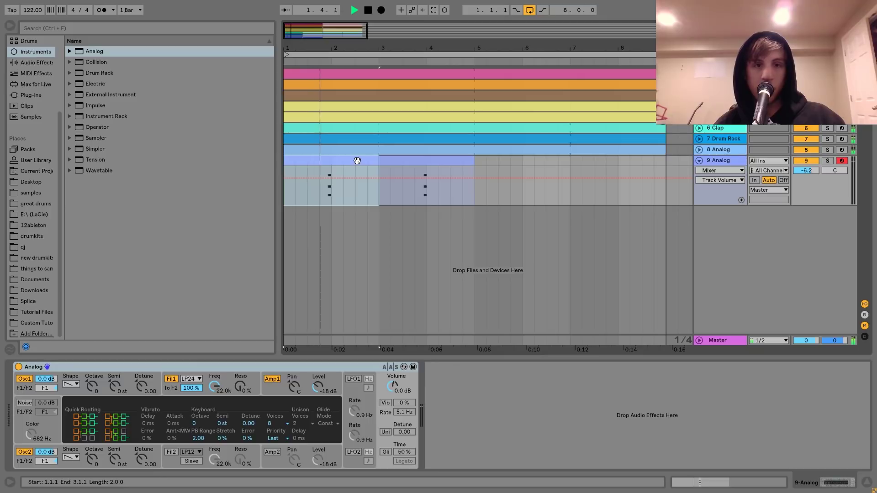
- Lower track 9's volume to -11.0 dB and duplicate its two clips to fill all eight bars
left_click_drag(807, 170, 808, 175)
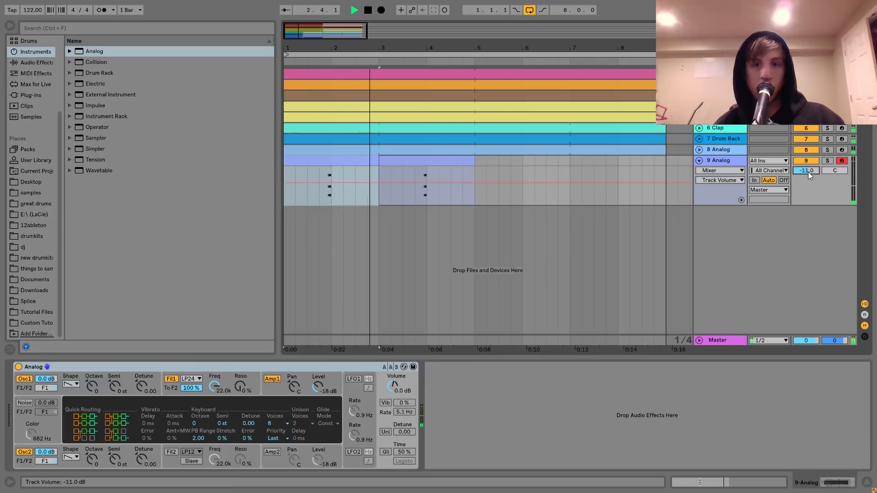
left_click(425, 161, "shift")
key("ctrl+d")
left_click(339, 162, "shift")
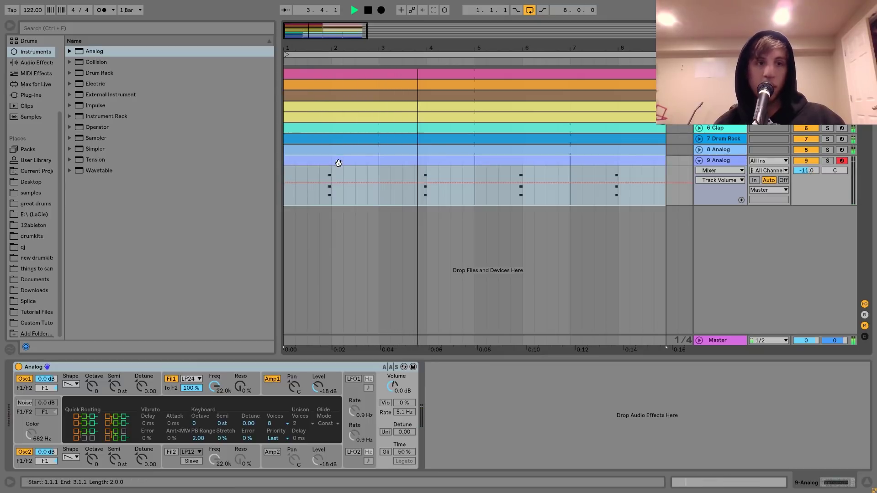
- Add an Echo effect to track 9 with 46 % dry/wet, 77 % feedback and a 6.80 kHz low-pass filter
left_click(36, 62)
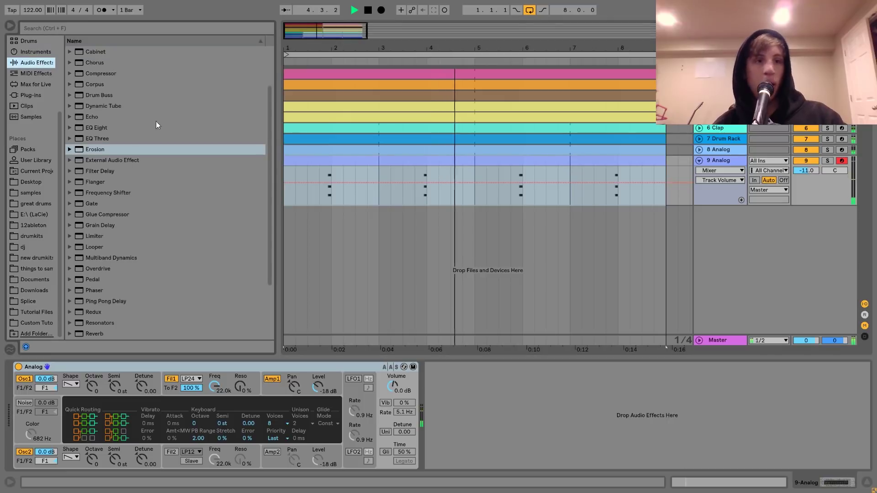
double_click(95, 116)
left_click_drag(695, 454, 695, 463)
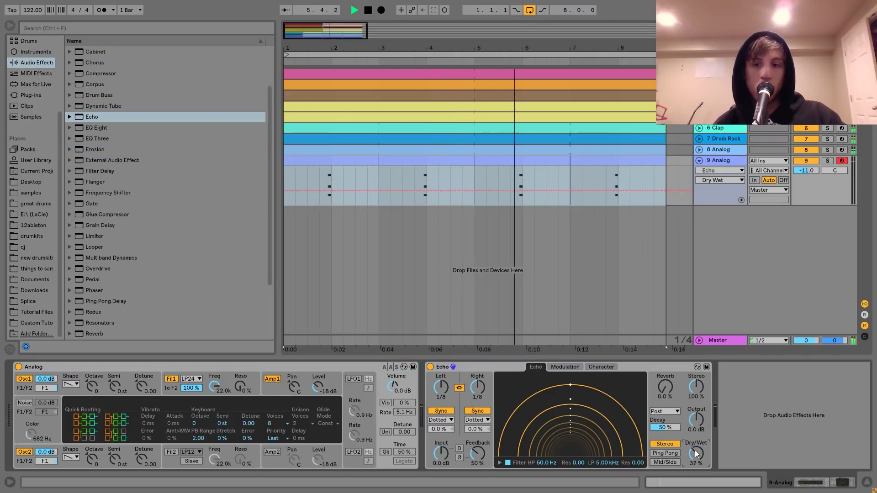
left_click_drag(476, 455, 476, 441)
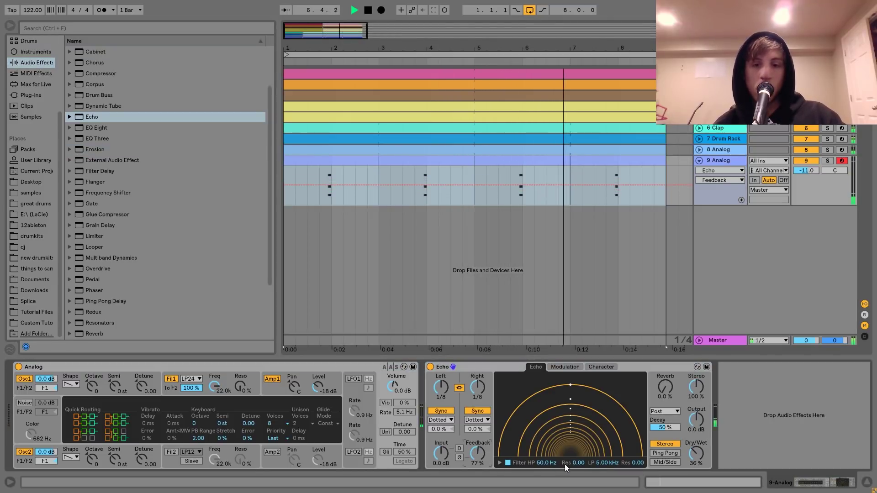
left_click_drag(607, 464, 607, 458)
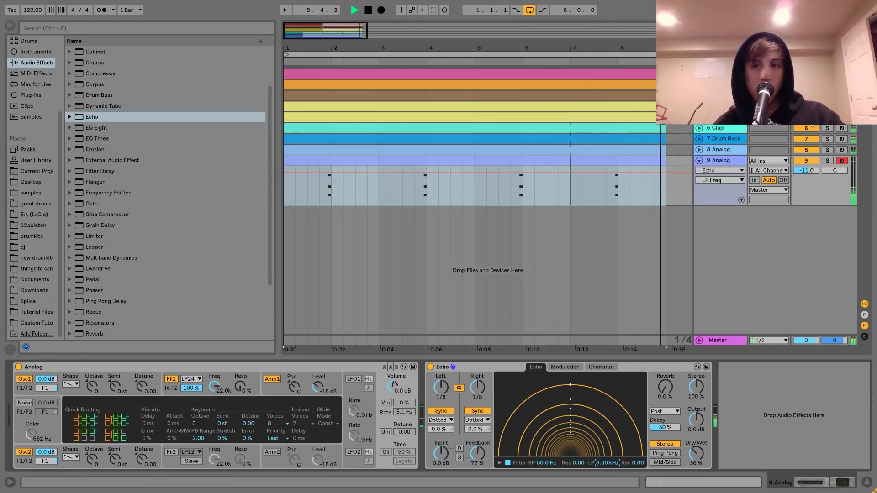
left_click(700, 456)
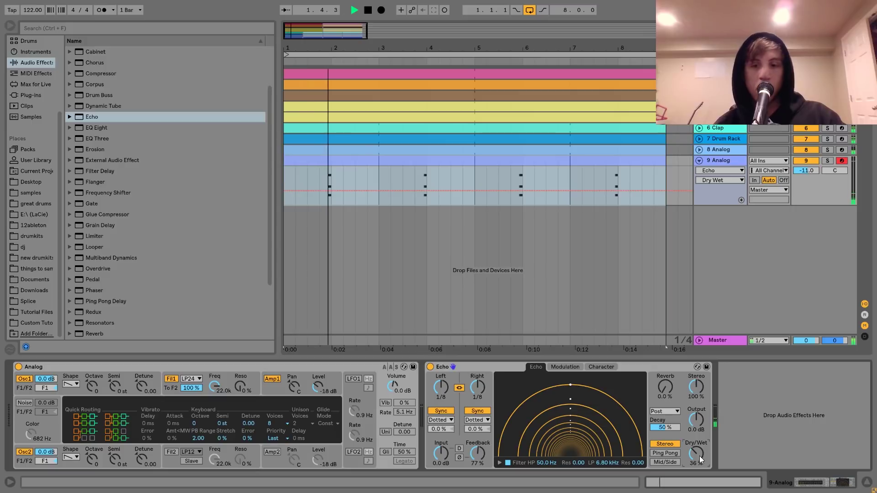
- Copy the kick-sidechained Compressor from track 8 to the end of track 9's chain and set its threshold to -17.5 dB
left_click(719, 150)
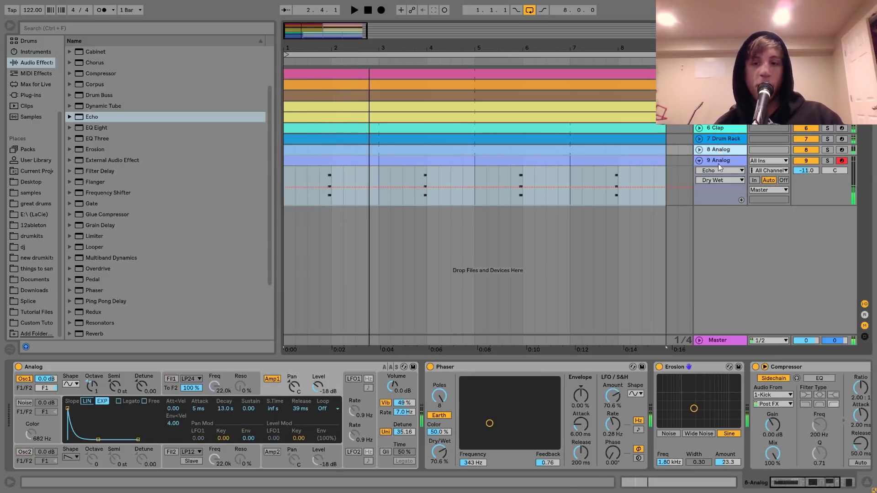
left_click(806, 368)
left_click(569, 182)
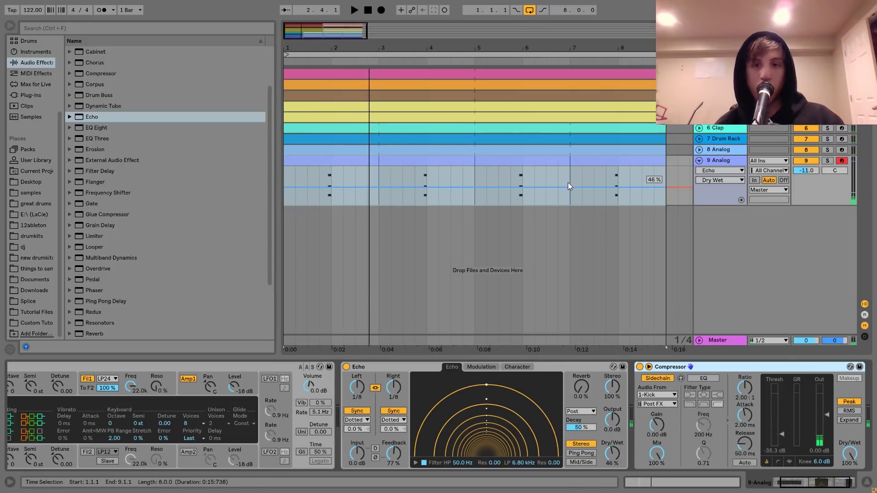
key("space")
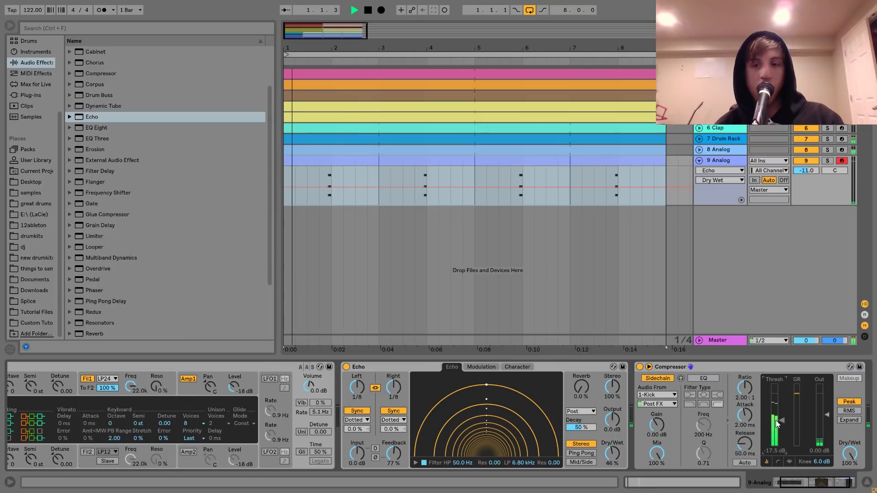
left_click_drag(776, 420, 778, 407)
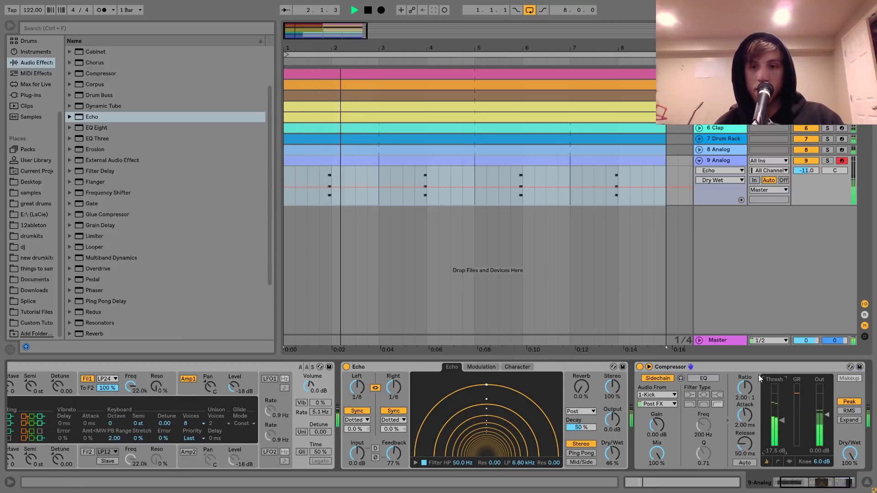
- Lower track 9's volume to -12.6 dB and solo the track to hear the sidechaining
left_click(720, 368)
left_click_drag(807, 171, 803, 176)
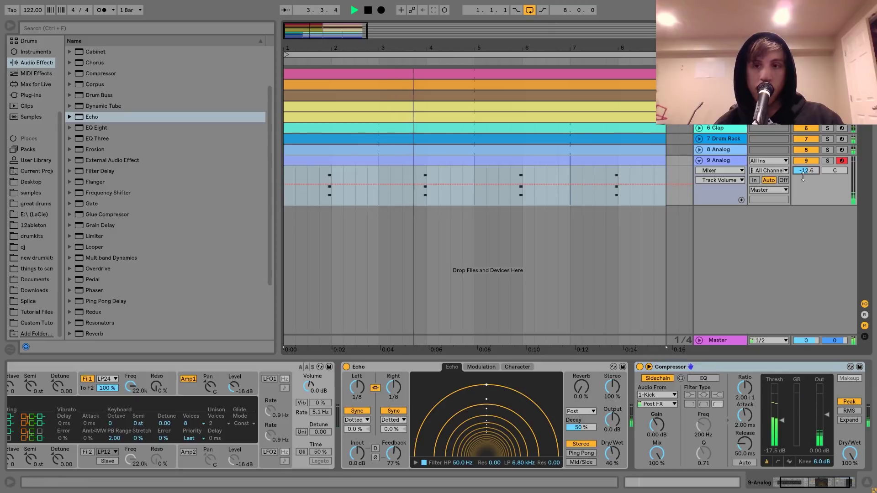
left_click(828, 161)
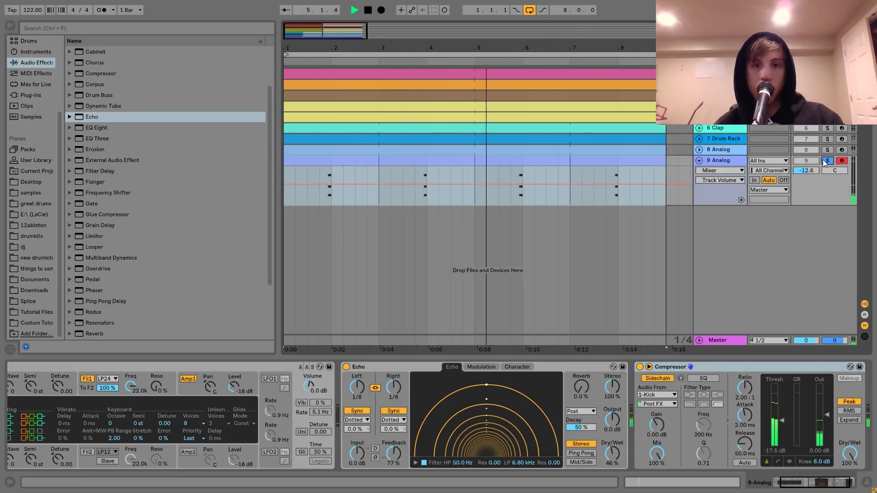
key("space")
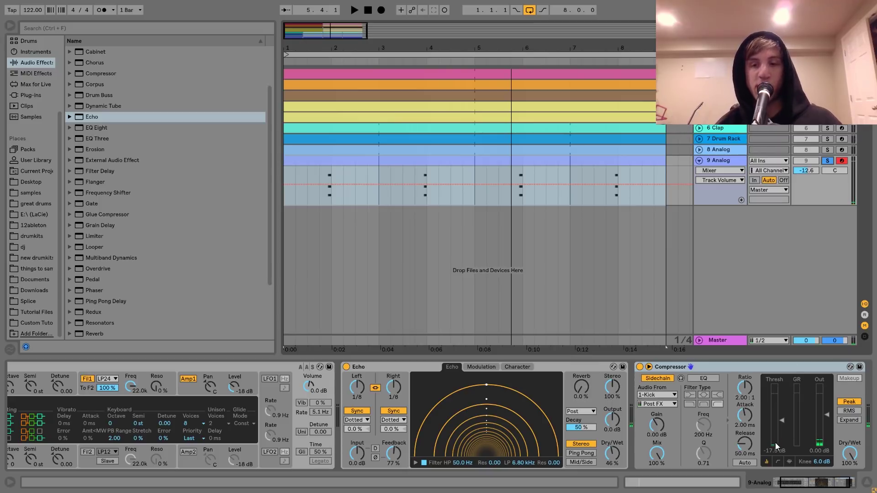
- Try a -47.0 dB Compressor threshold with track 9 at -11.9 dB in the full mix, then revert both changes
left_click_drag(776, 433, 776, 451)
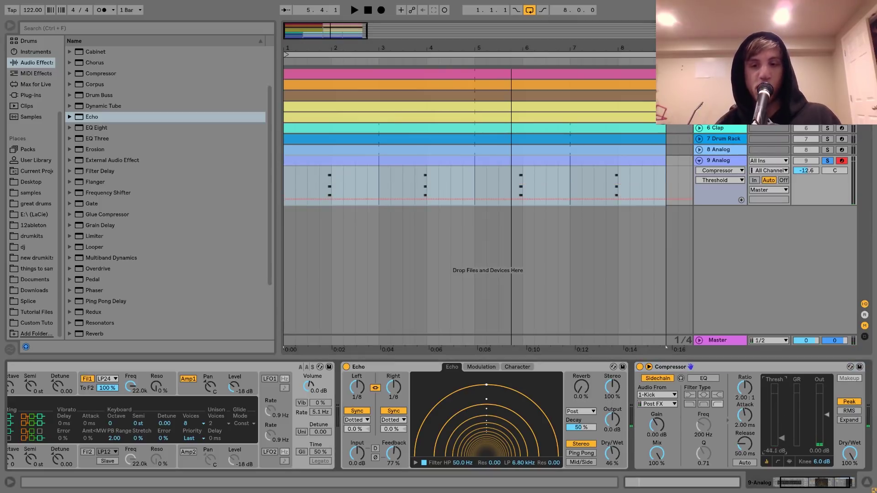
left_click(828, 161)
key("space")
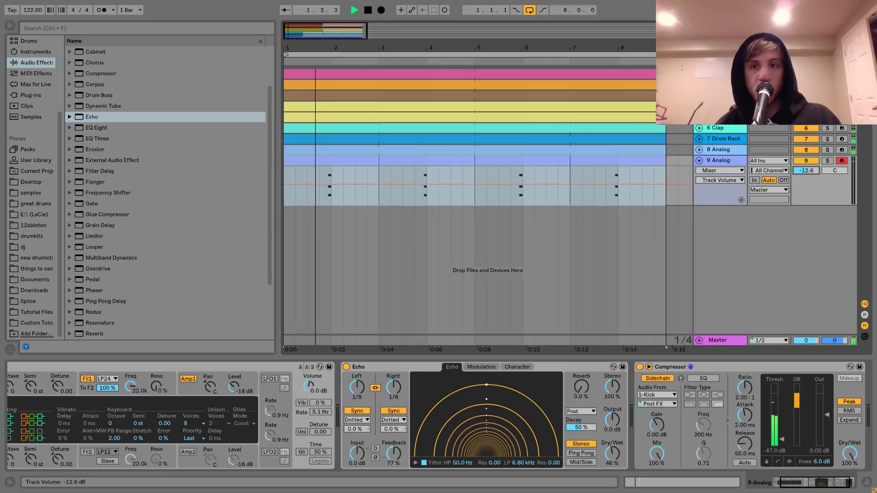
left_click_drag(807, 171, 807, 168)
key("space")
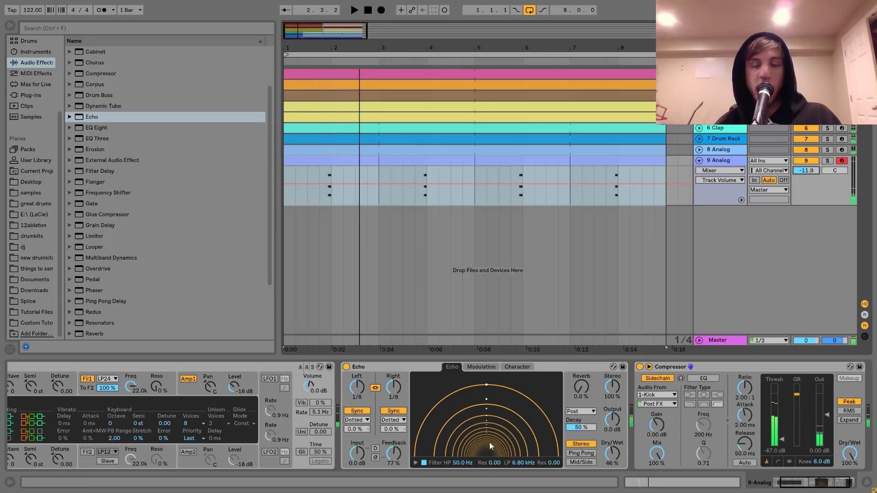
key("space")
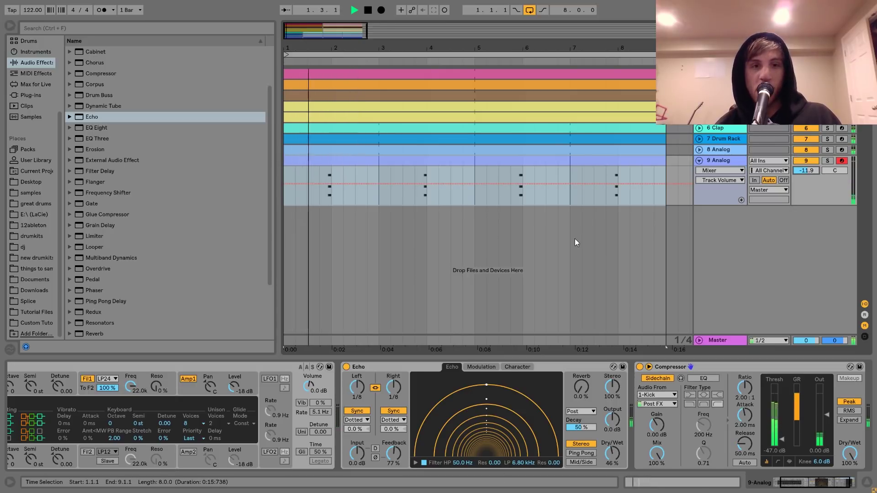
key("space")
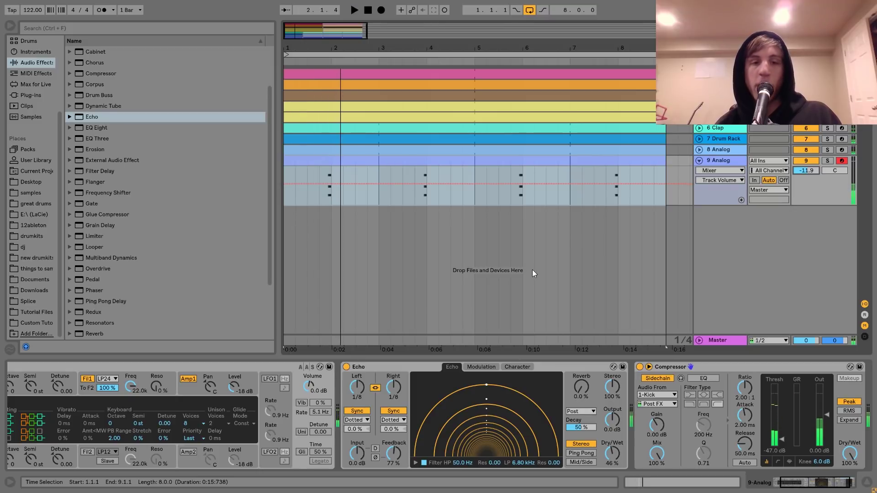
key("space")
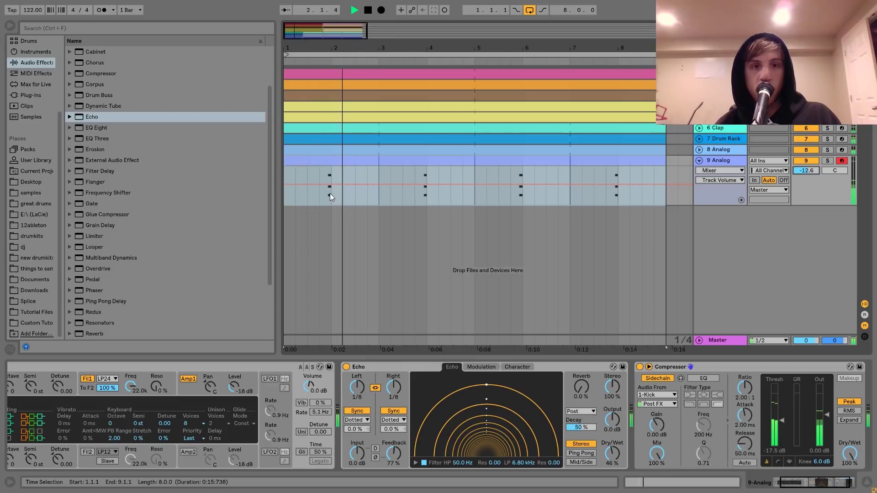
key("space")
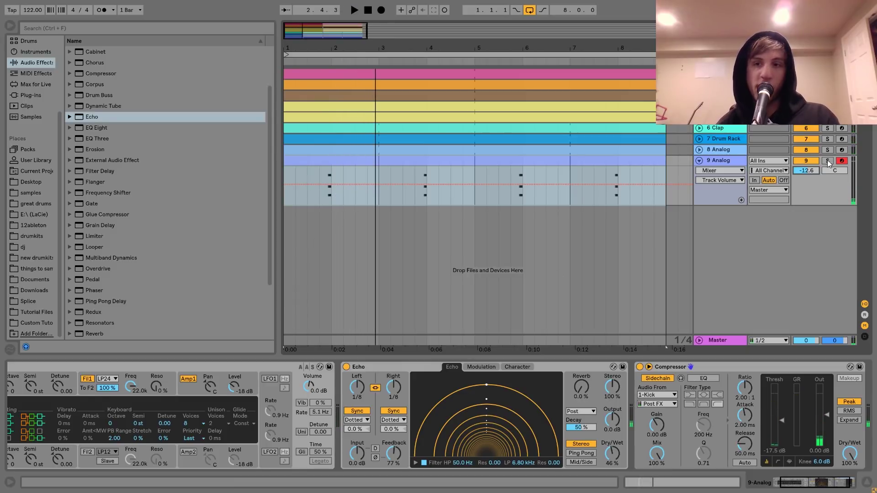
- Solo track 9 during playback and set the detune of Analog's oscillator 1 to 0.17
scroll(456, 421, "up", 3)
key("space")
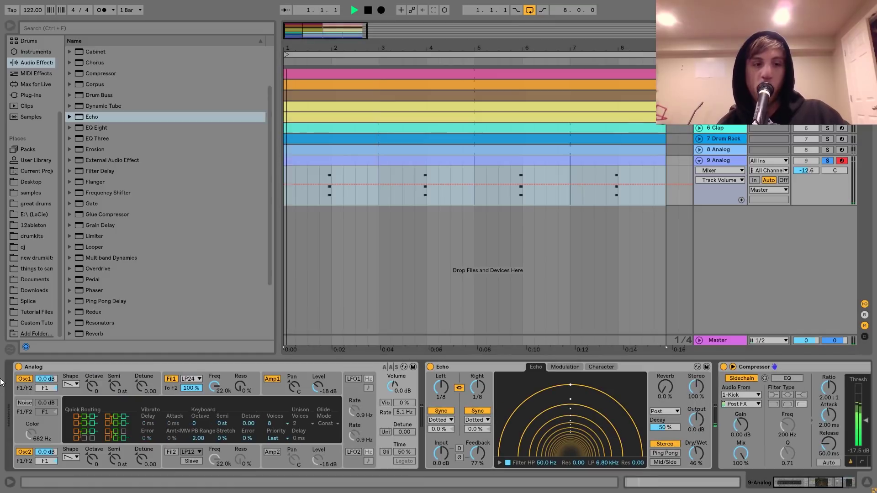
left_click_drag(136, 387, 141, 386)
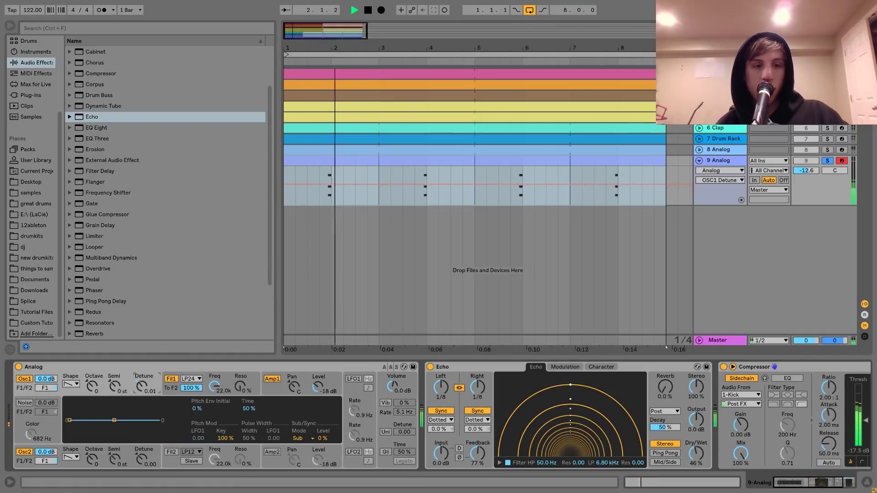
- Switch Analog's oscillator 2 to a square wave and set its pulse width to 76 %
left_click(71, 456)
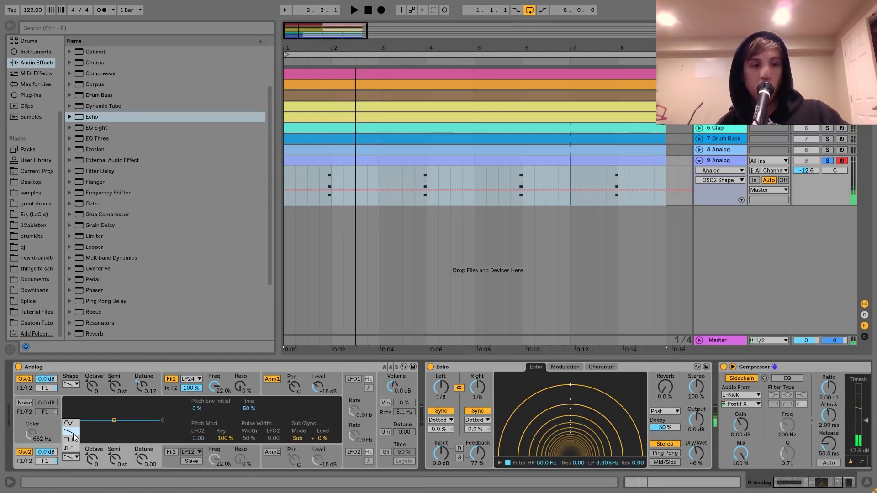
left_click(74, 439)
key("space")
left_click_drag(254, 440, 250, 438)
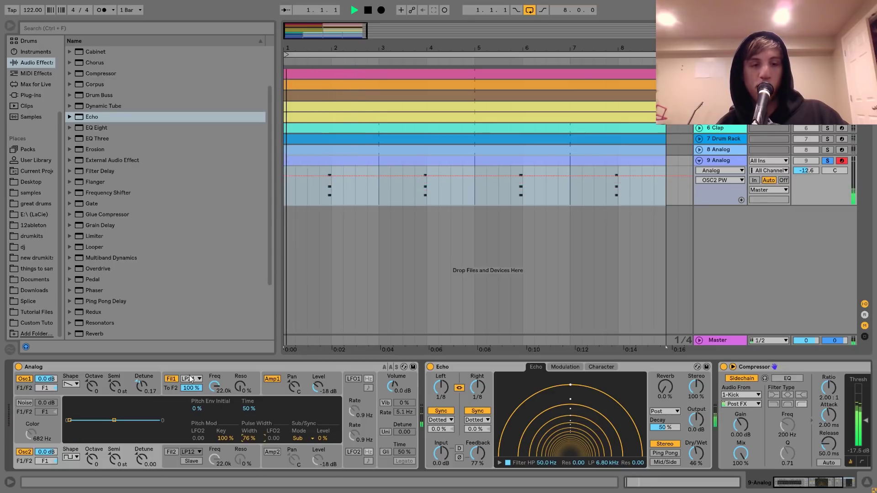
- Shape Analog's filter 1 with a 323 Hz cutoff, 23 % resonance, a frequency envelope amount of 5.55 and a 160 ms decay
left_click(166, 387)
left_click_drag(214, 387, 240, 370)
key("space")
key("space")
left_click_drag(250, 408, 227, 410)
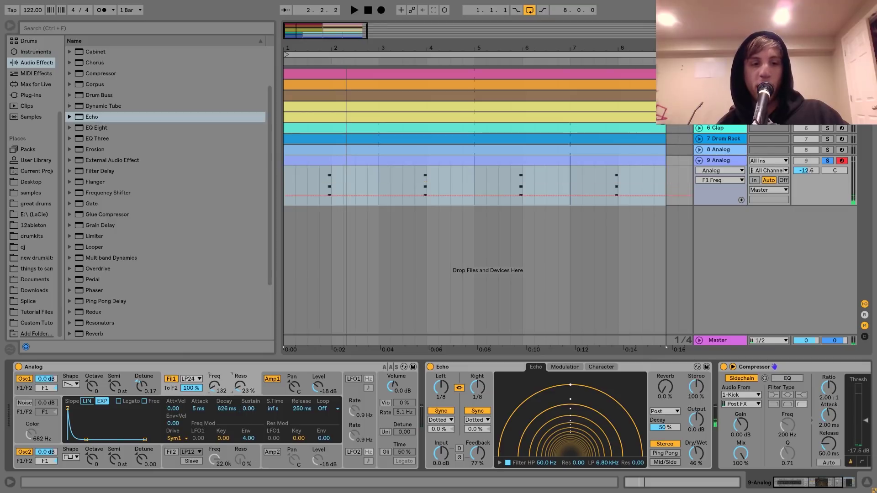
key("space")
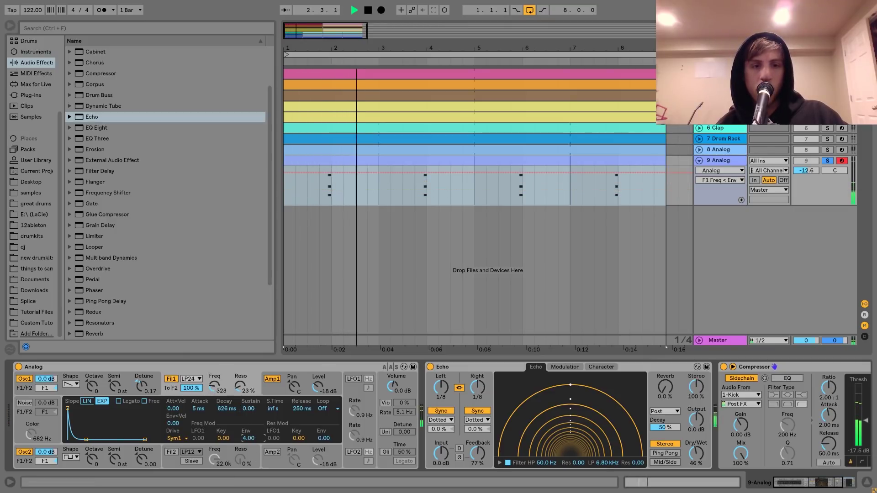
left_click_drag(250, 437, 224, 429)
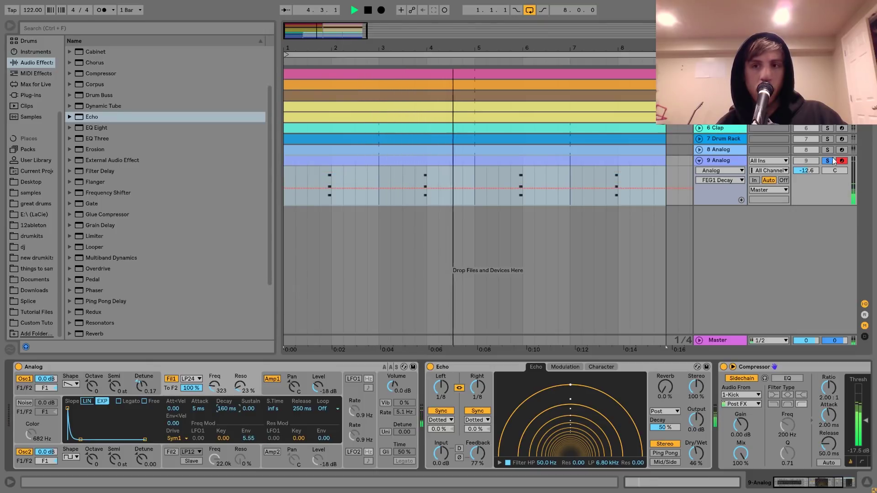
- Unsolo track 9 and raise its volume to -8.5 dB
left_click_drag(808, 170, 807, 160)
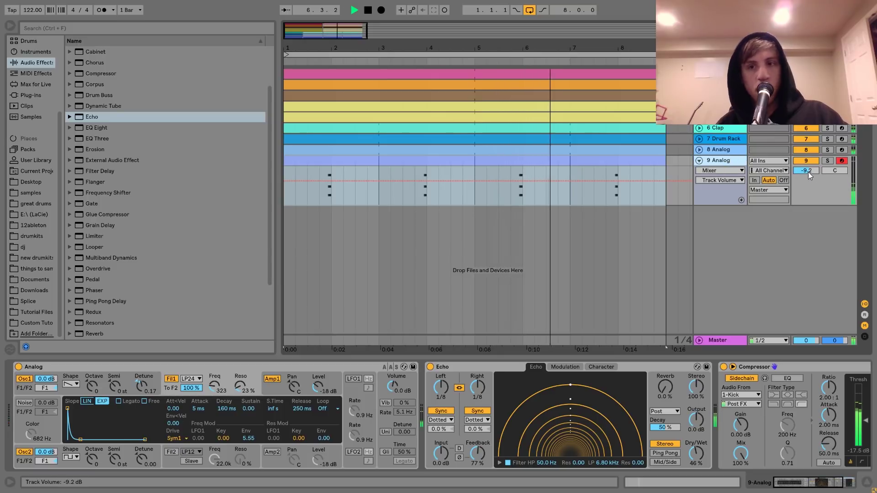
left_click_drag(807, 171, 808, 168)
- Set filter 1's envelope decay to 293 ms and its cutoff frequency to 576 Hz
left_click_drag(227, 409, 226, 404)
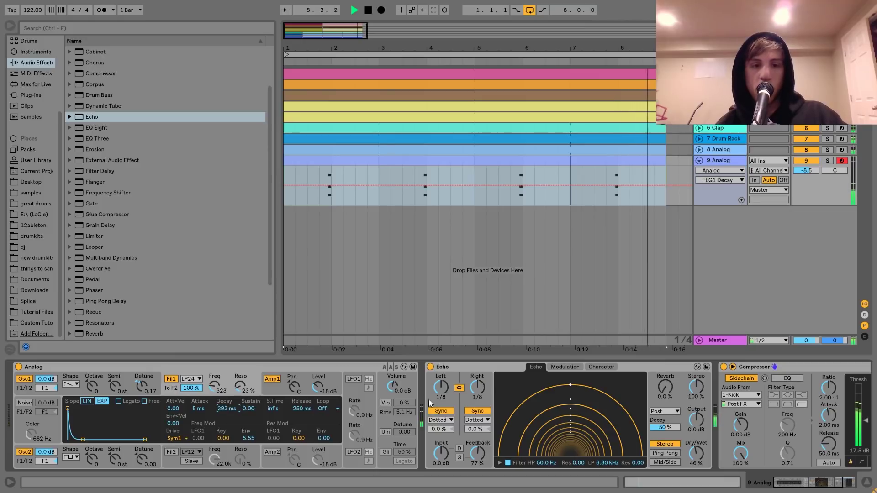
left_click(210, 387)
mouse_move(212, 389)
left_mouse_down()
mouse_move(212, 379)
mouse_move(212, 389)
left_mouse_up()
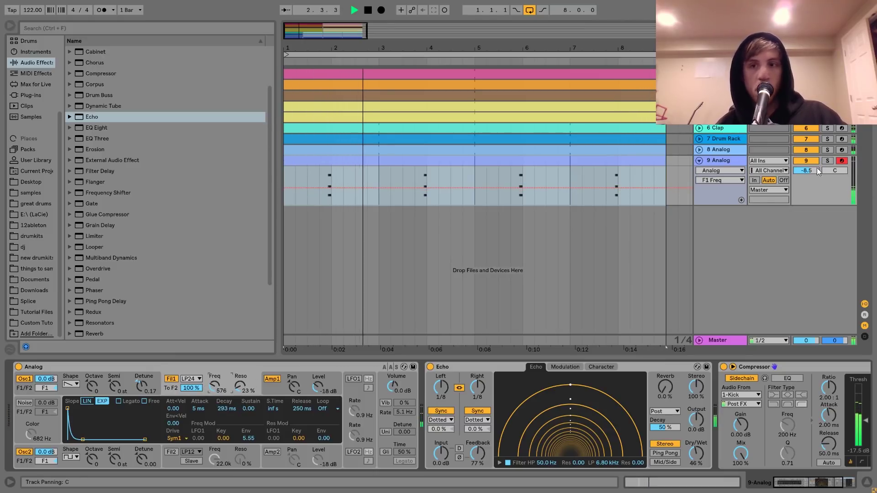
- Raise track 9's volume to -6.0 dB, solo the track to listen to it, and stop playback
left_click(727, 163)
left_click(726, 162)
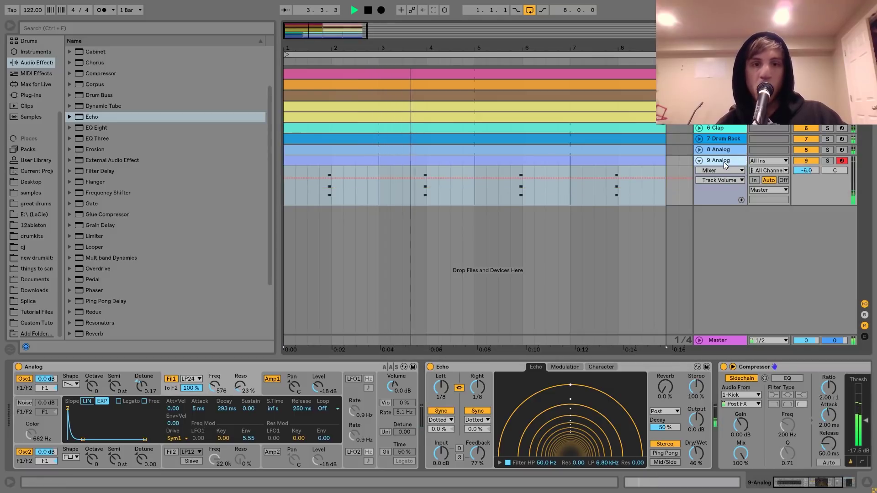
left_click(828, 160)
key("space")
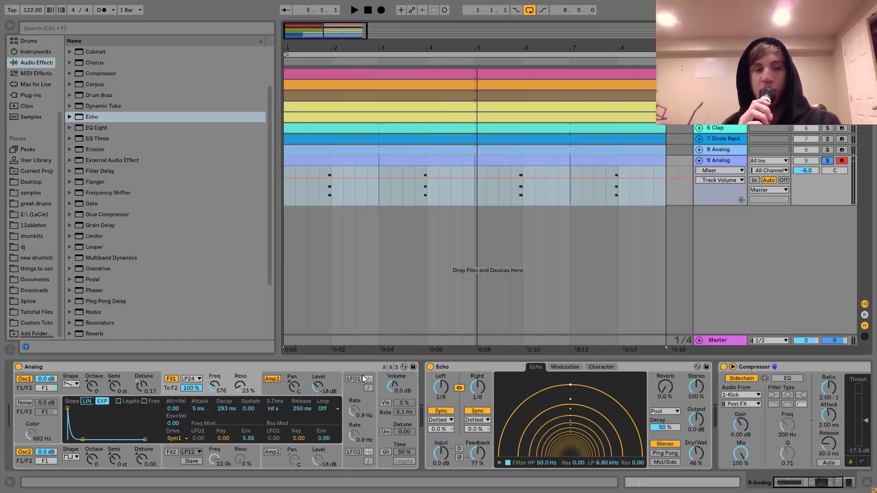
- Turn on Analog's vibrato at 76 % with an 8.7 Hz rate, and compare track 9 soloed and in the full mix
left_click(385, 403)
left_click_drag(403, 404, 403, 376)
key("space")
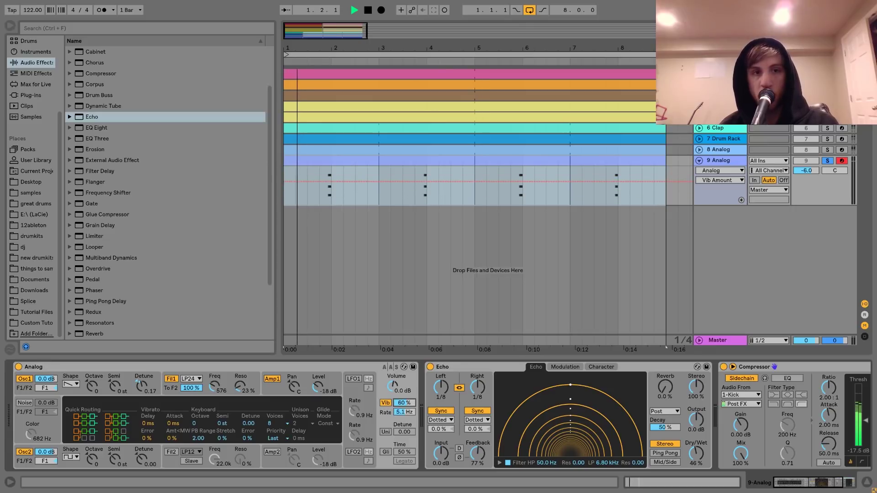
left_click_drag(403, 405, 404, 398)
left_click(404, 403)
left_click(828, 159)
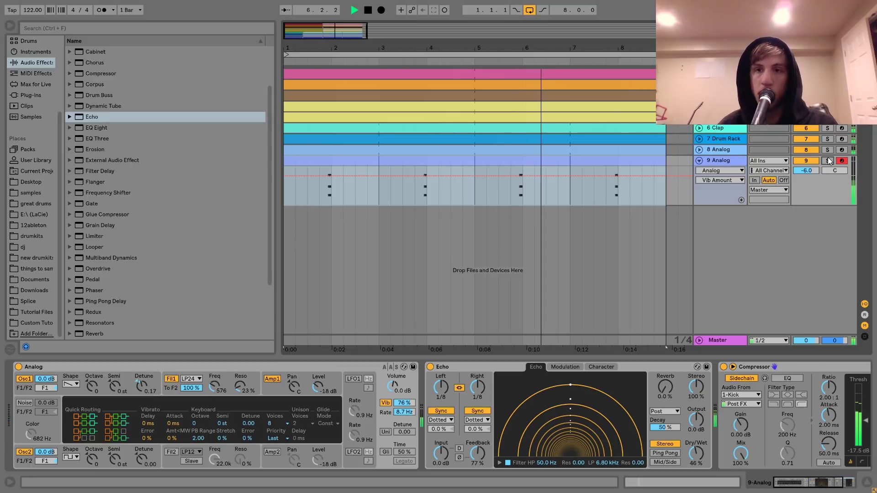
left_click(828, 160)
key("space")
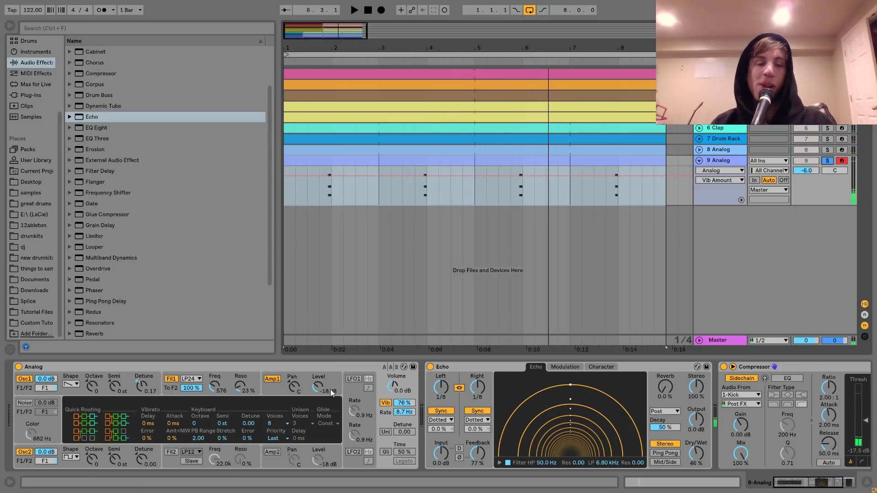
- Add Resonators between Analog and Echo, turn off its filter, and compare the sound with the effect bypassed and active
scroll(144, 224, "down", 3)
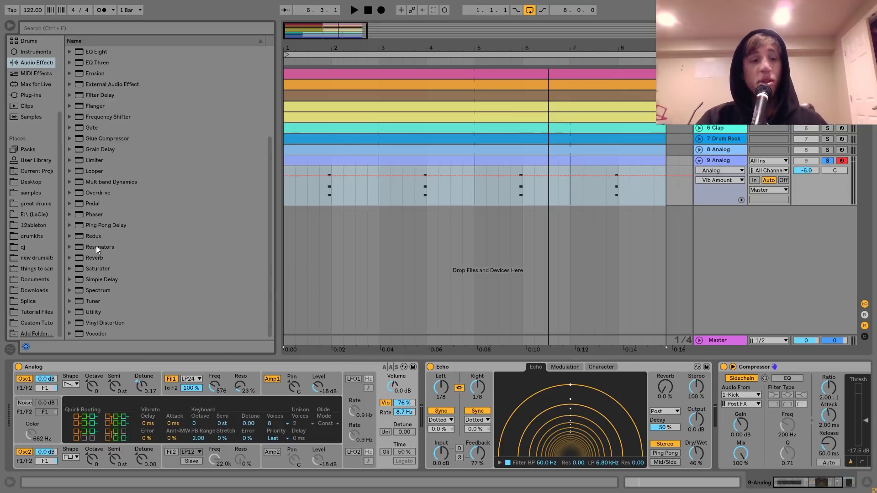
left_click_drag(96, 247, 424, 423)
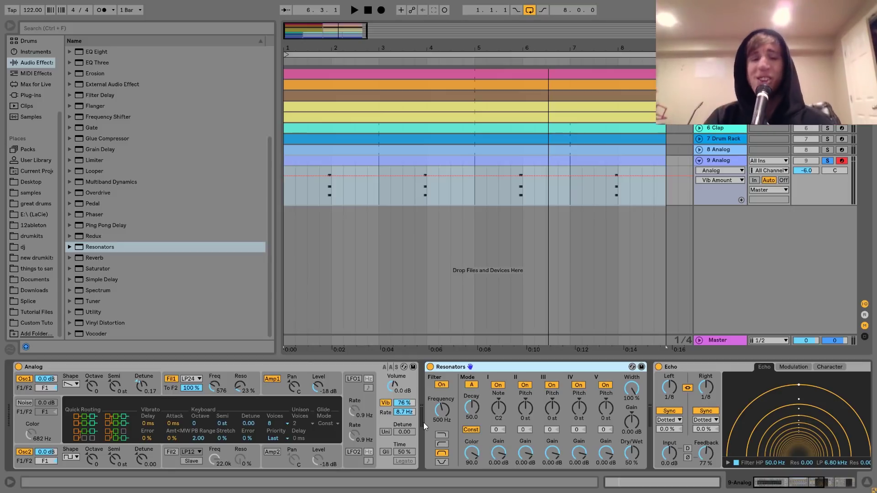
left_click(441, 385)
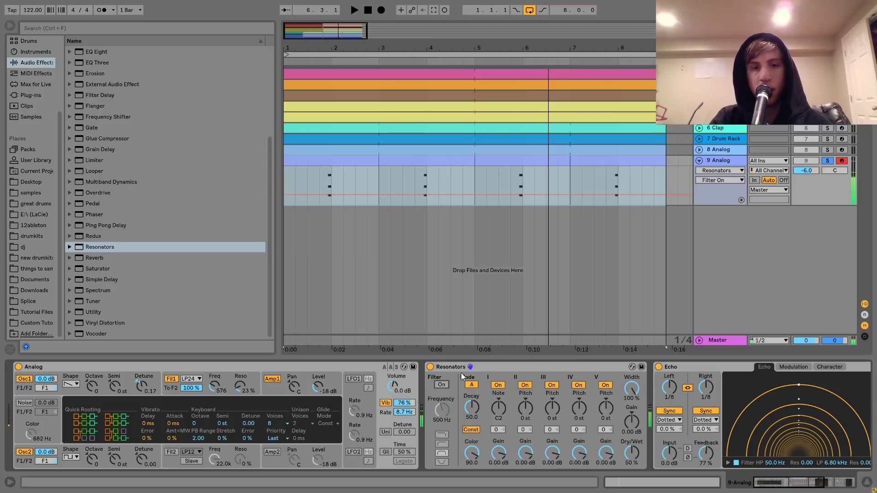
left_click(430, 368)
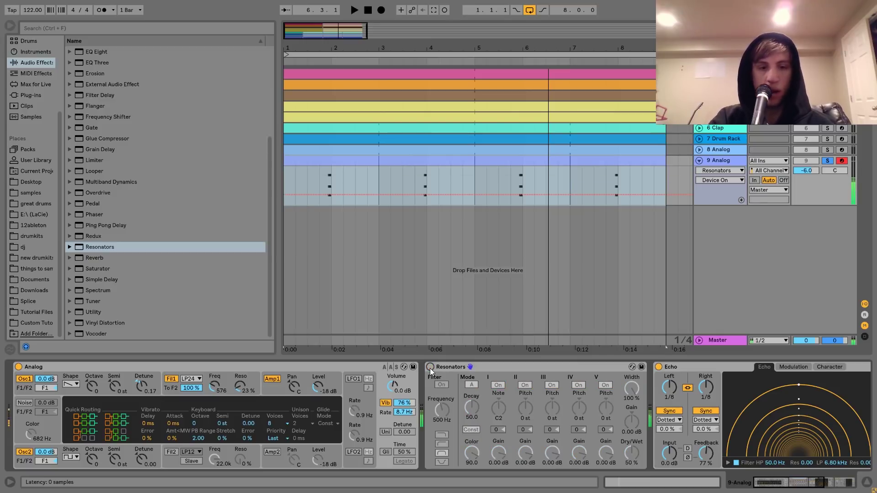
left_click(430, 367)
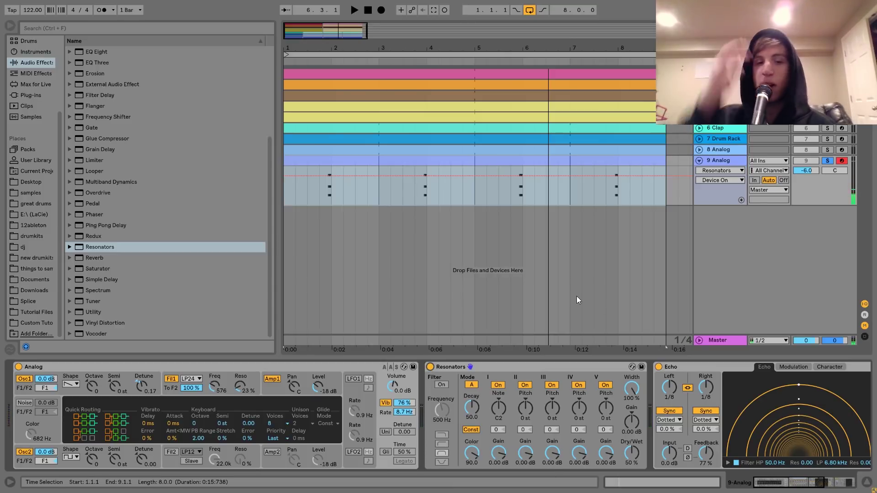
- Tune Resonators to note F2 with pitch II at +3 st and III at +7 st, and set Dry/Wet to 40 %
left_click(504, 407)
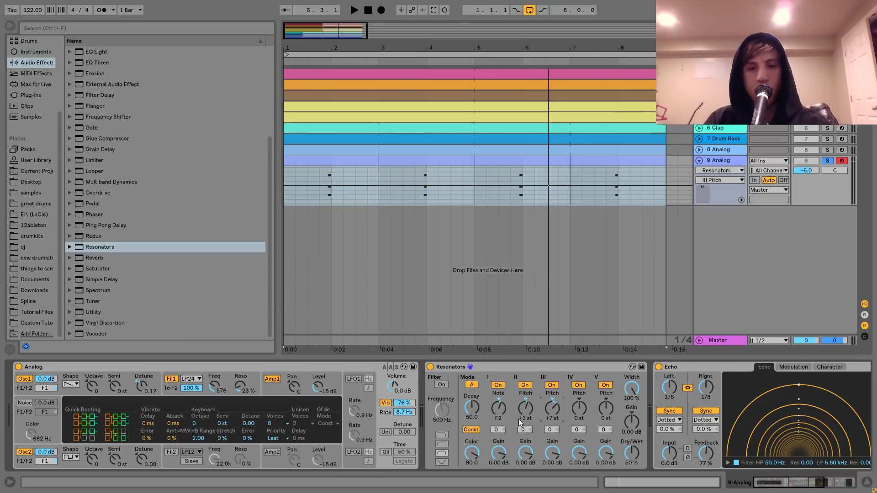
key("space")
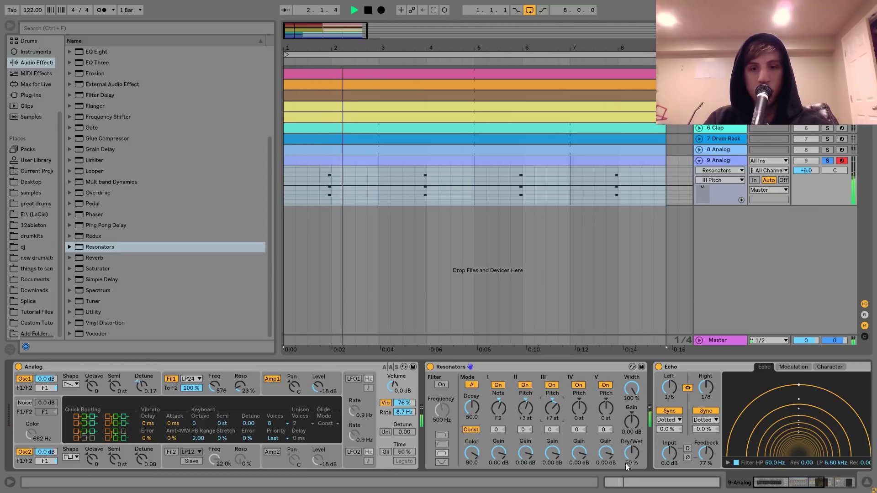
left_click_drag(626, 464, 625, 468)
key("space")
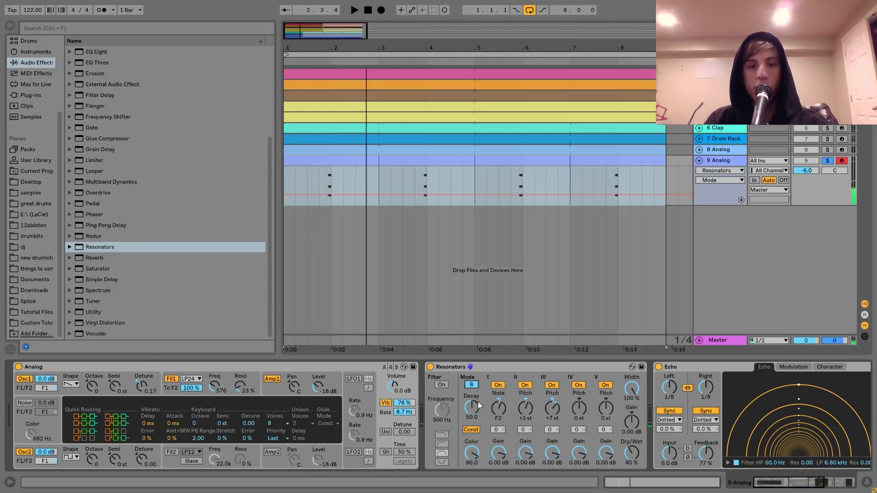
- Try Resonators in mode B with a decay of 28.6 and Dry/Wet at 84 %
left_click_drag(478, 401, 474, 402)
key("space")
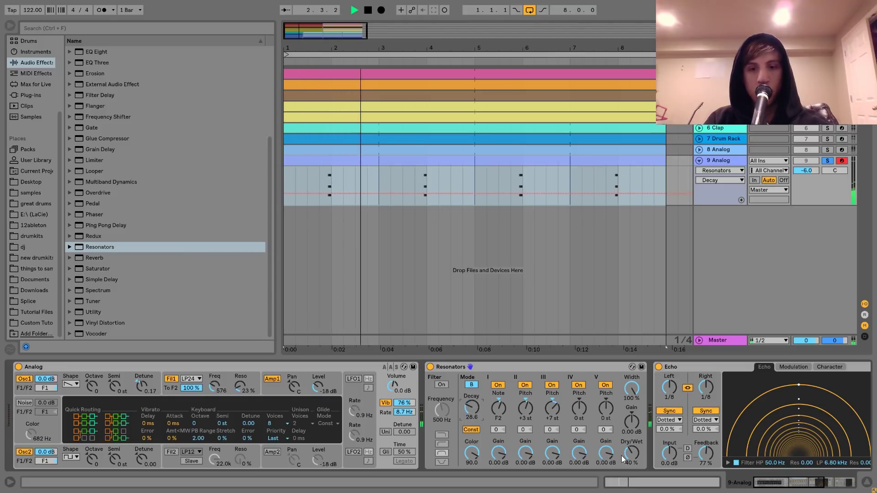
mouse_move(624, 458)
left_mouse_down()
mouse_move(627, 446)
mouse_move(628, 462)
left_mouse_up()
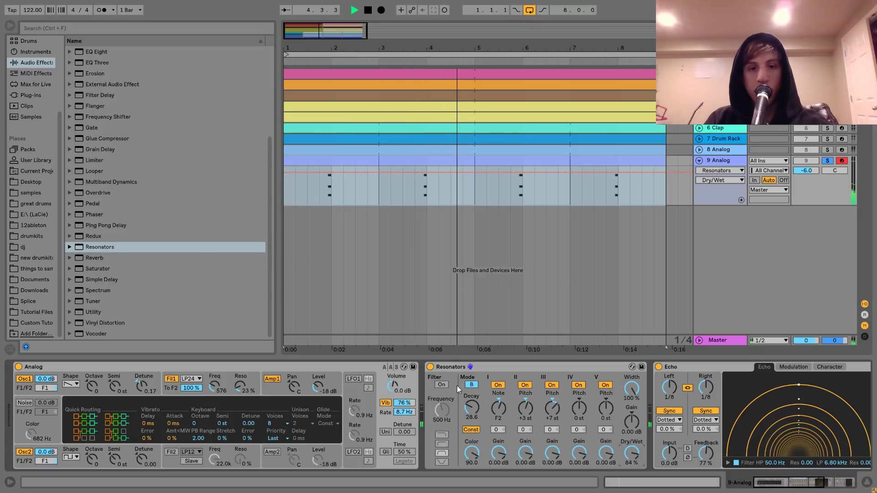
- Switch Resonators to mode A and set its decay to 19.8 and Dry/Wet to 67 %
left_click(469, 386)
left_click_drag(472, 407, 472, 403)
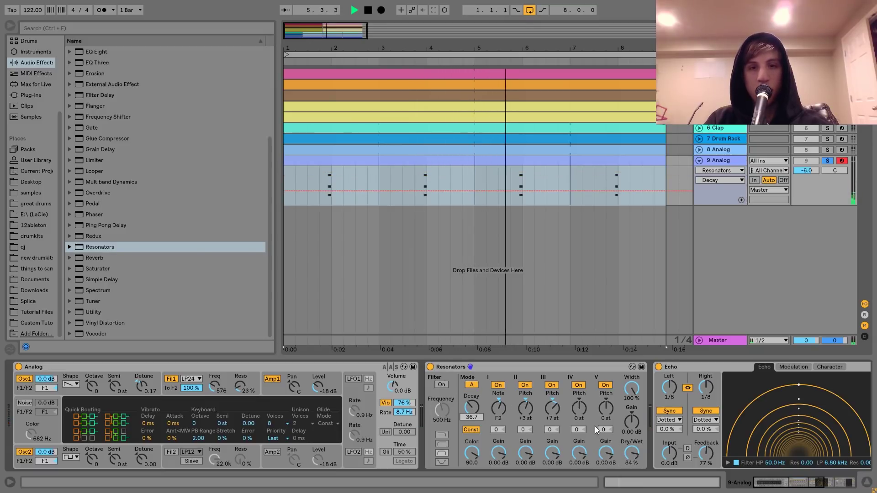
left_click_drag(632, 453, 632, 471)
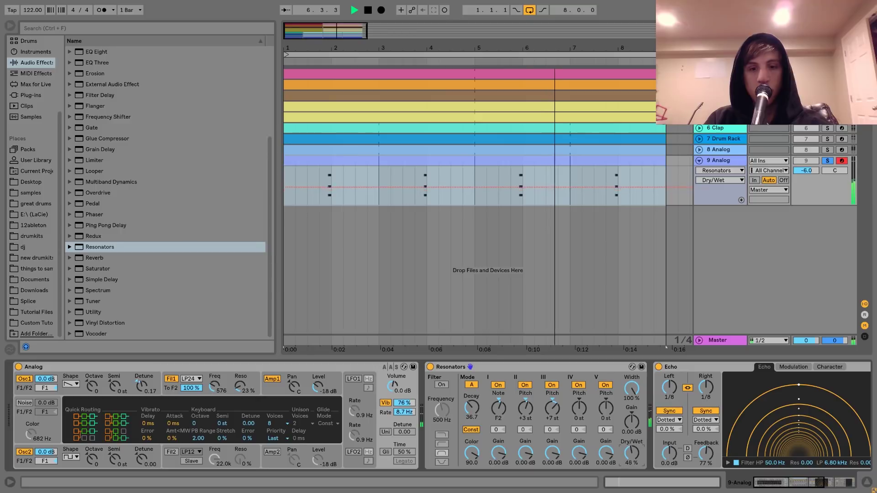
left_click_drag(473, 410, 472, 421)
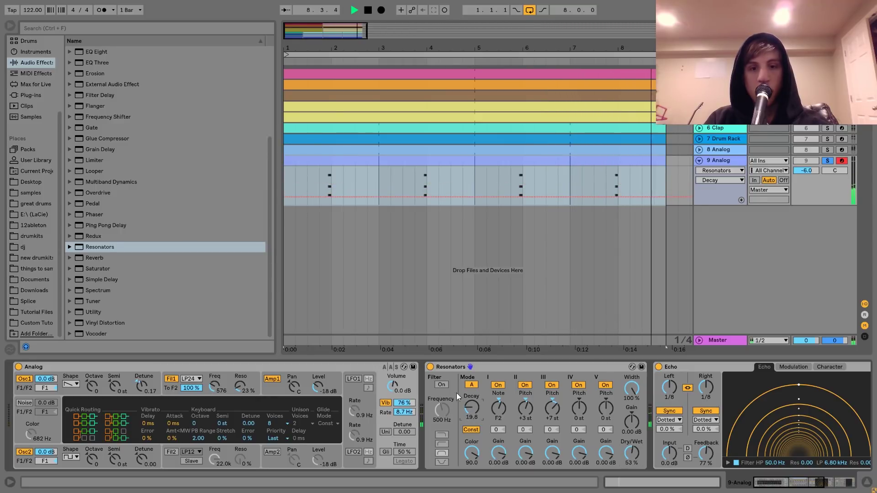
key("space")
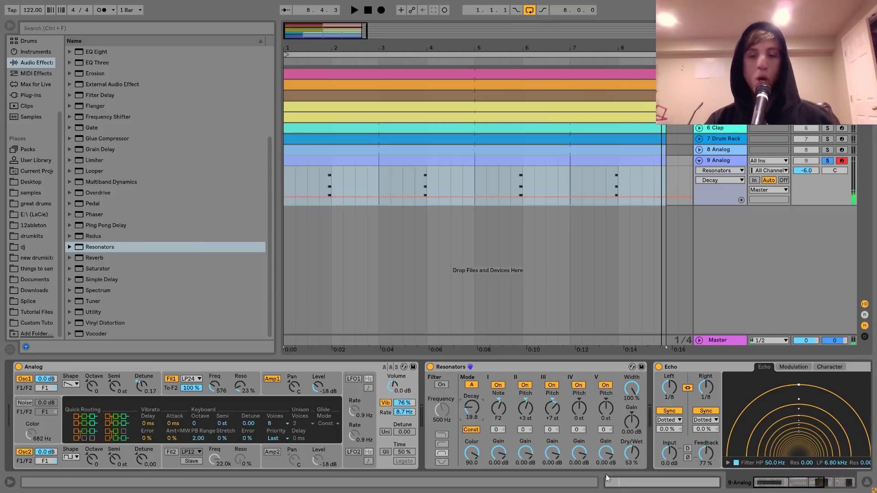
left_click_drag(632, 453, 632, 450)
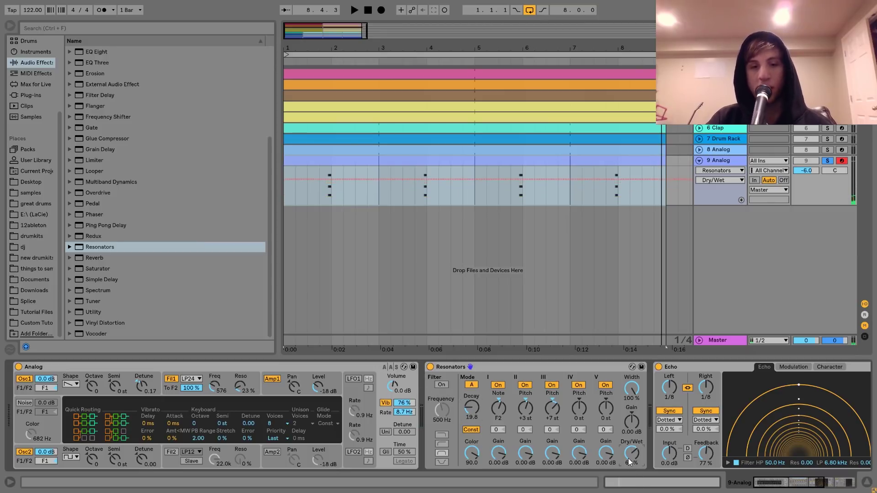
- Compare the stab with Resonators bypassed and active, playing from just before the first chord, and leave the effect on
left_click(430, 367)
key("space")
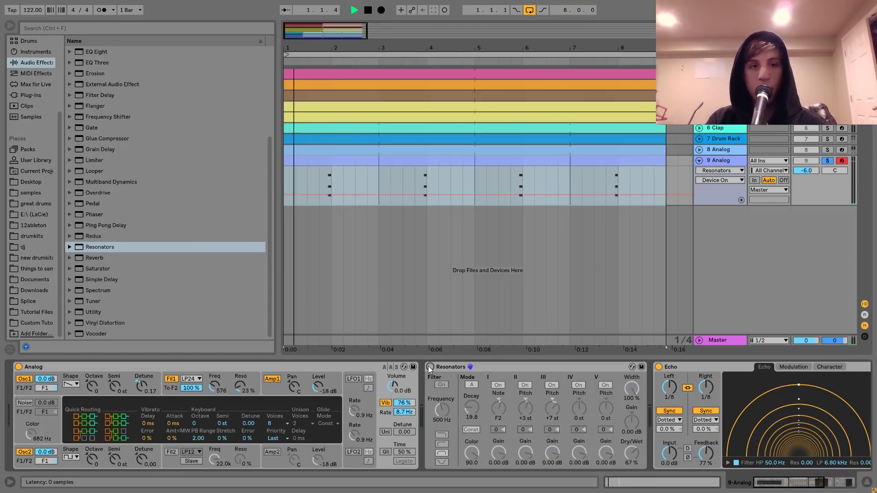
left_click(319, 185)
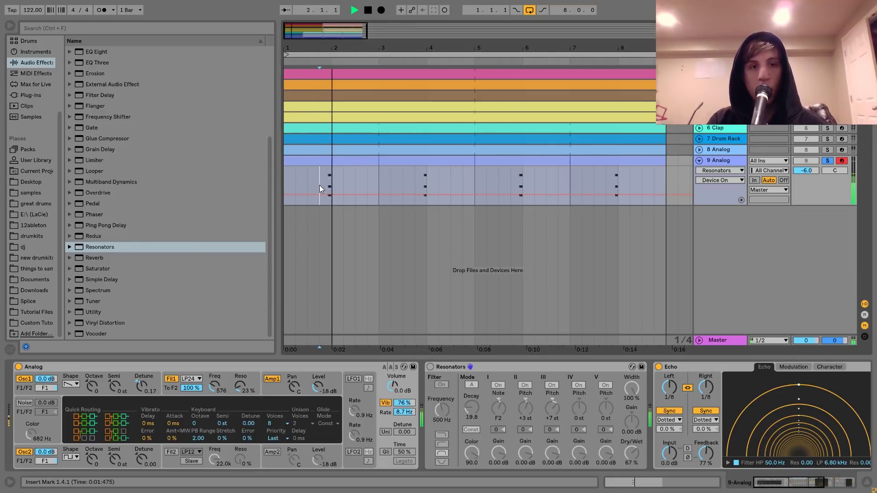
key("space")
left_click(430, 367)
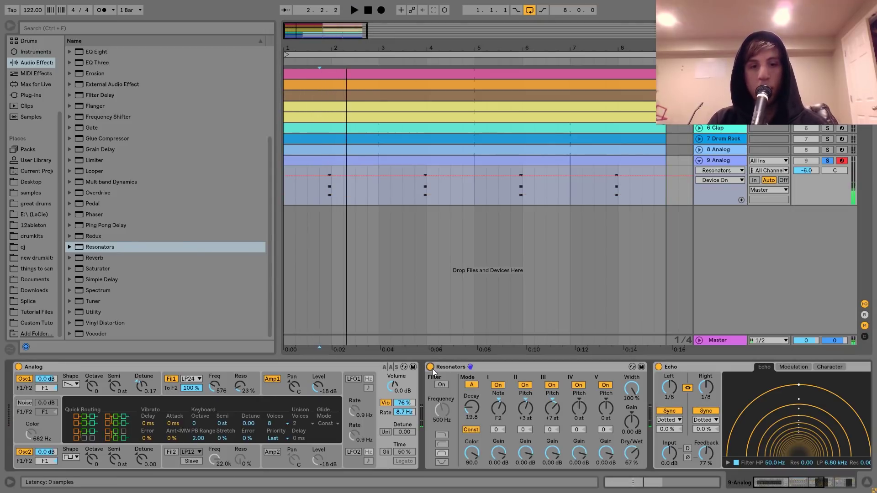
key("space")
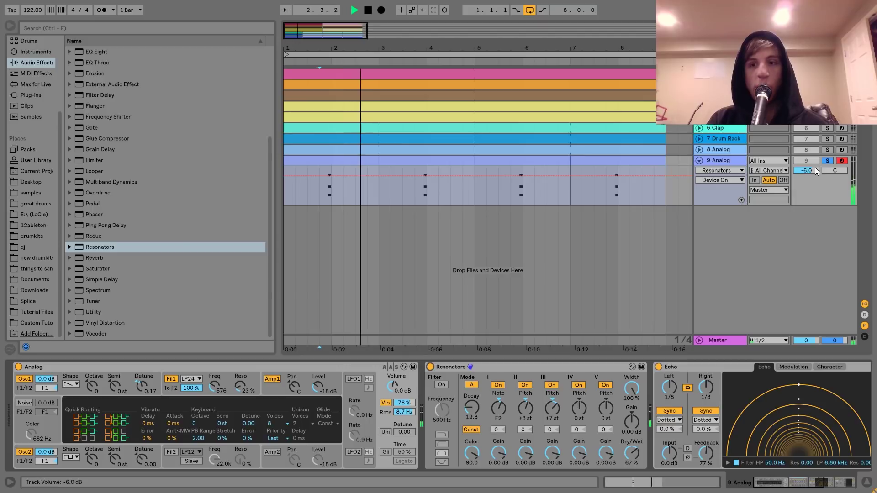
- Unsolo track 9, lower Analog's filter 1 cutoff to 492 Hz, and fold the track
left_click(826, 160)
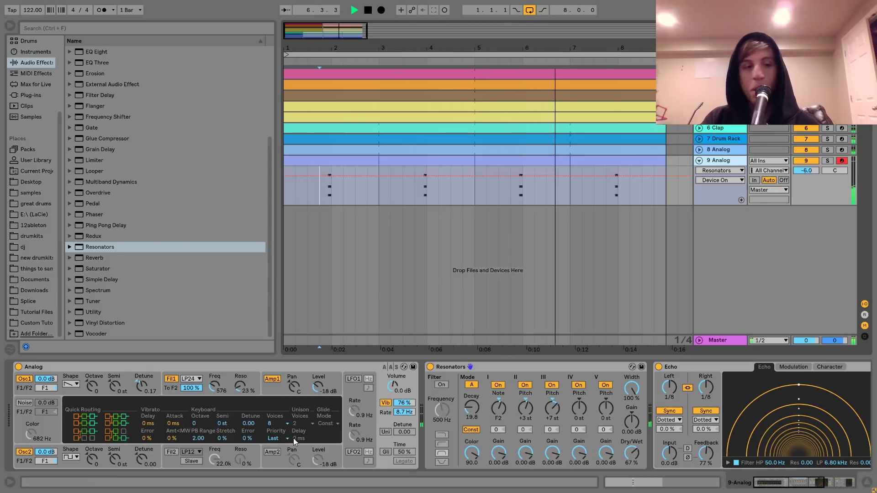
mouse_move(214, 387)
left_mouse_down()
mouse_move(214, 403)
mouse_move(214, 374)
mouse_move(218, 390)
left_mouse_up()
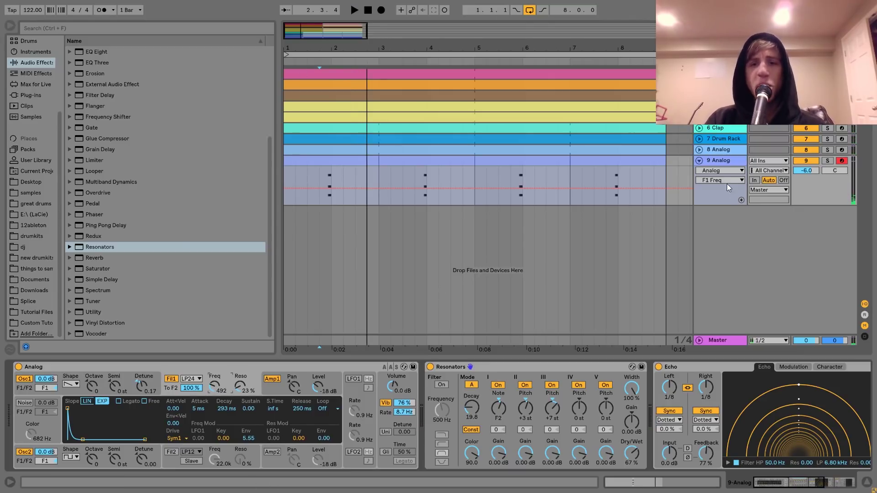
left_click(699, 161)
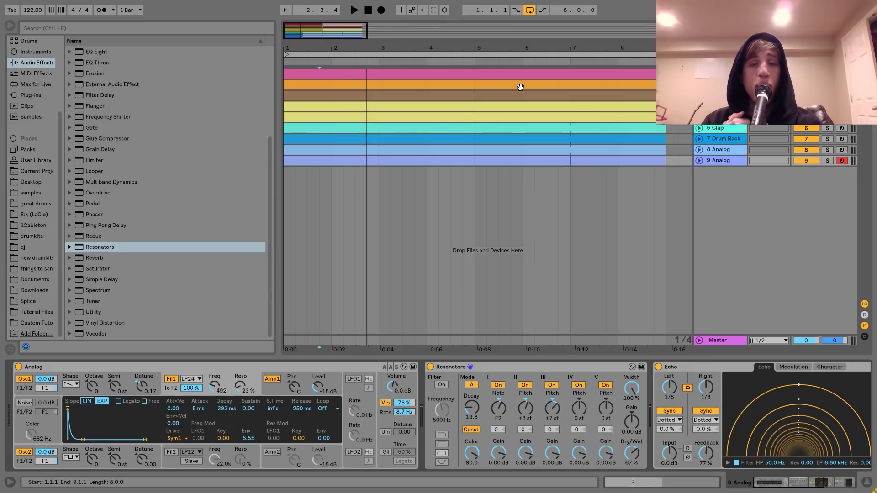
- Zoom out the arrangement and move all clips of the eight-bar loop from bar 1 to bar 49
left_click_drag(462, 50, 313, 51)
left_click(312, 55)
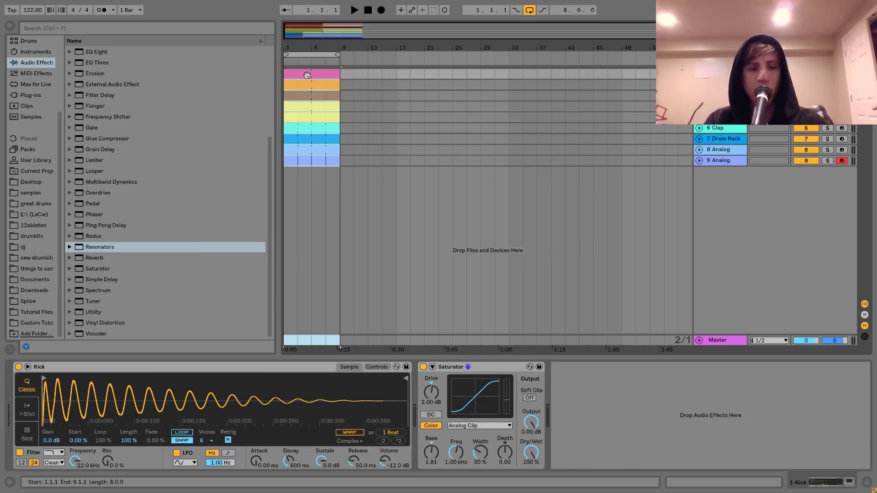
key("Delete")
left_click(620, 77)
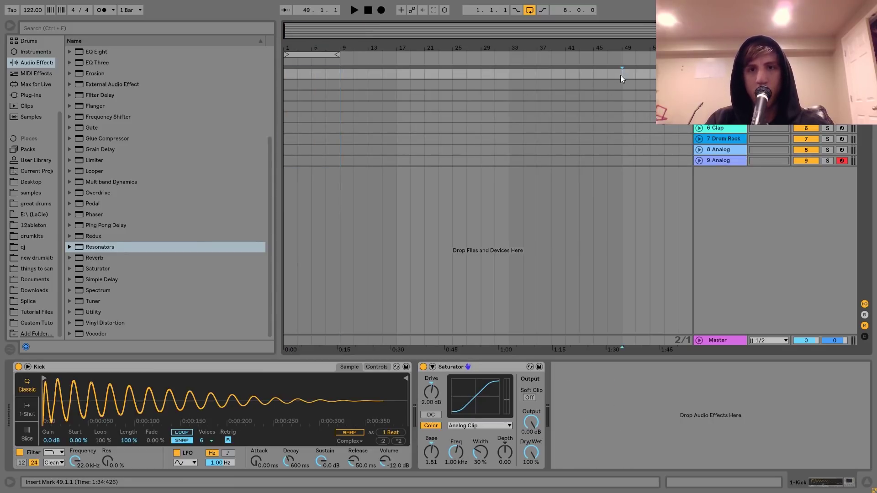
key("ctrl+v")
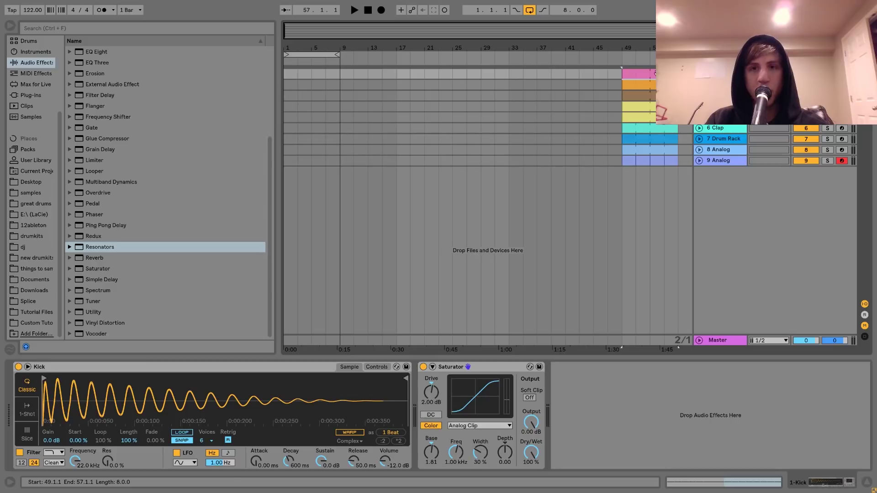
- Copy the Kick and Hihat 2 clips from bar 49 to bar 1 and play them together
left_click_drag(655, 73, 323, 76)
key("space")
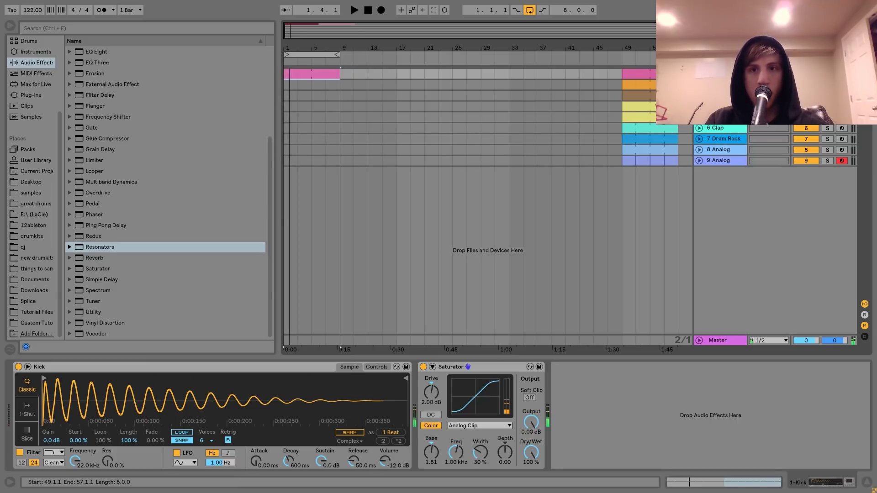
left_click_drag(639, 106, 312, 106)
key("space")
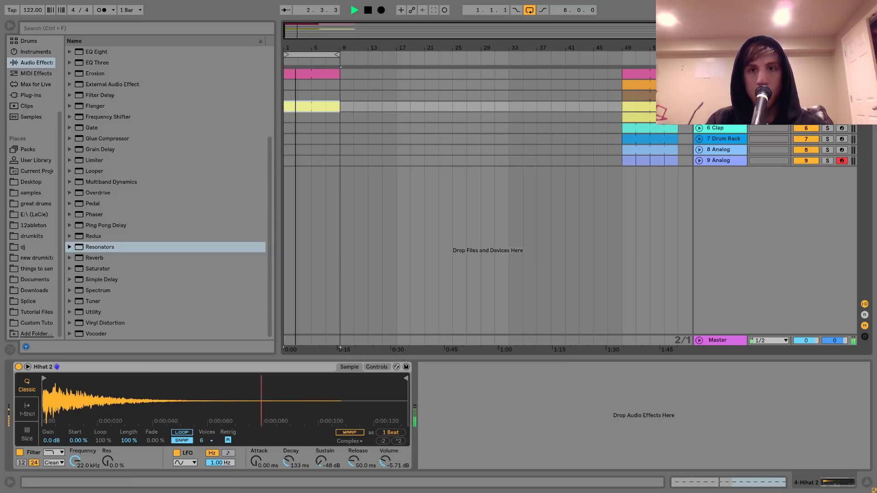
- Unfold track 3, select its clip at bar 49, and stop playback
left_click(699, 96)
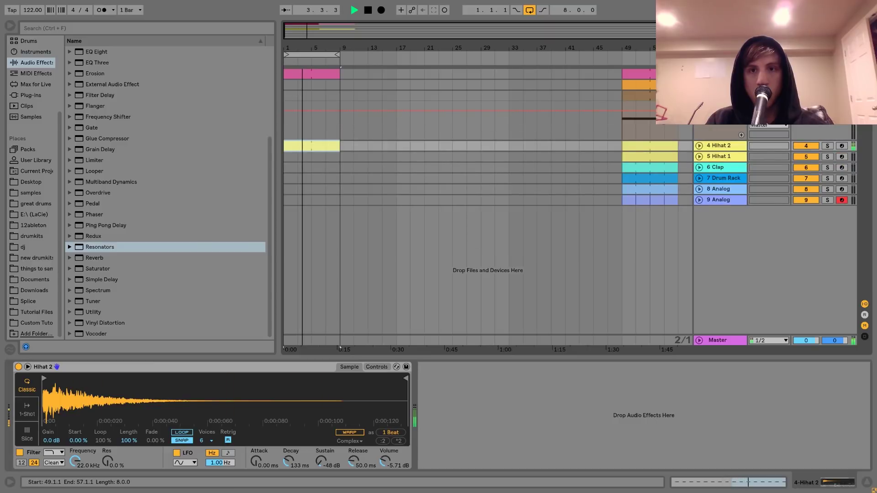
left_click(656, 98)
key("space")
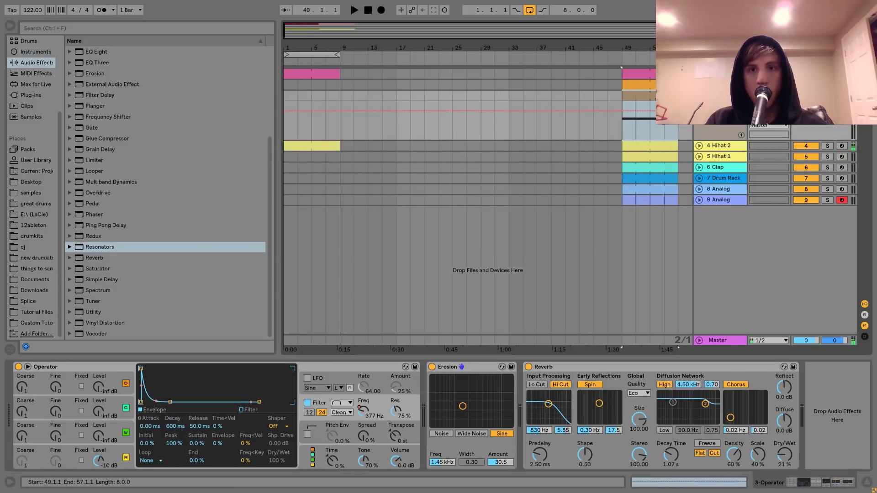
- Try a copy of track 2's Operator clip at bar 1 alongside the kick and hi-hat, and delete it
left_click(650, 86)
left_click(286, 84)
key("space")
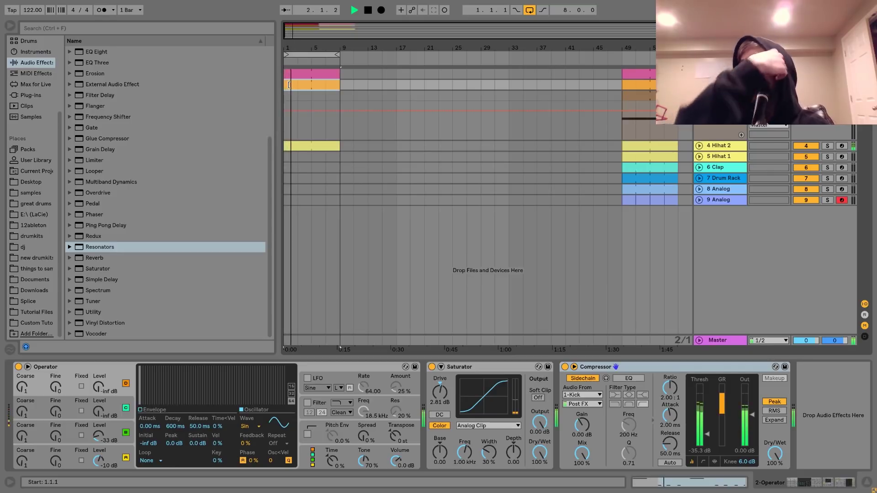
left_click(303, 73)
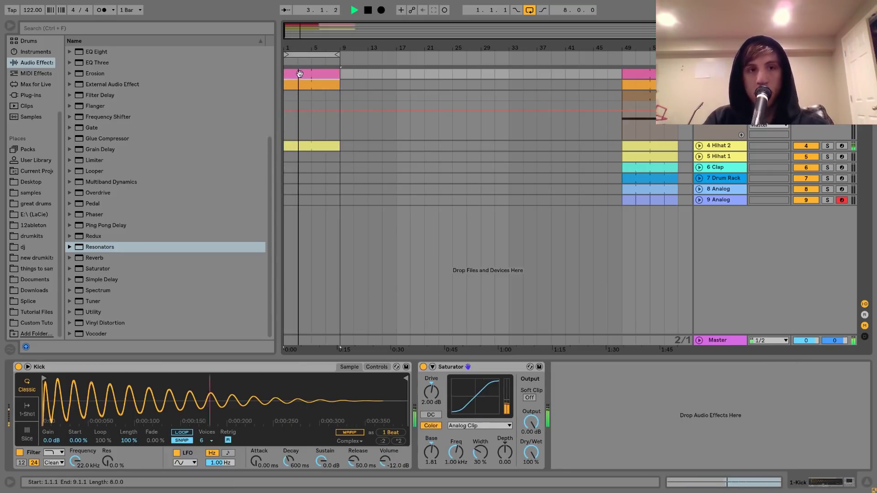
left_click(302, 86)
key("Delete")
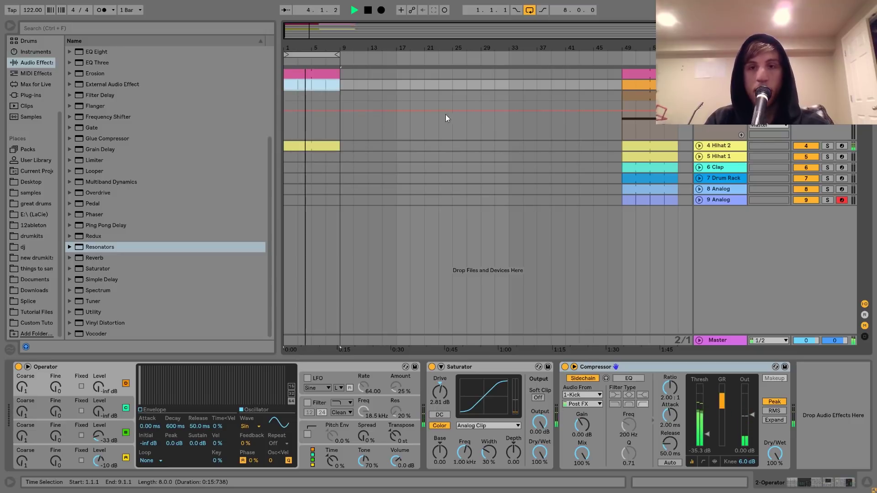
- Try a copy of track 7's Drum Rack clip at bar 1 alongside the kick and hi-hat, and undo it
left_click(310, 145)
left_click(310, 145)
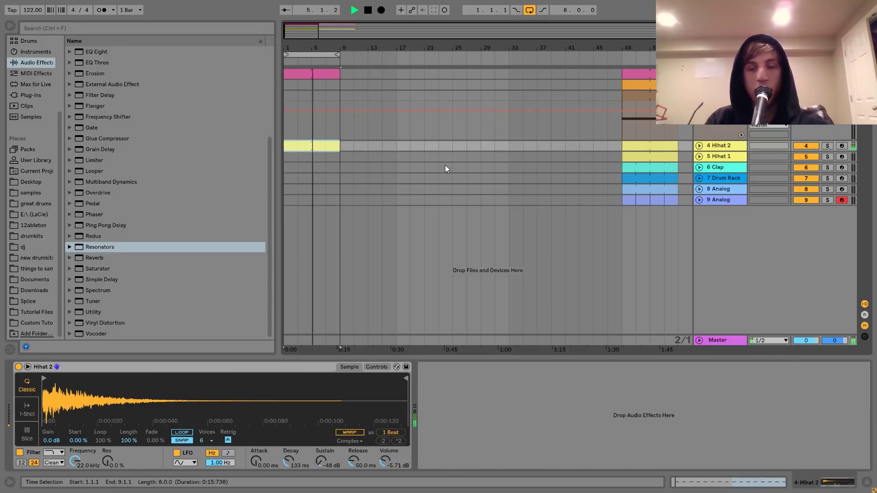
left_click_drag(652, 178, 307, 174)
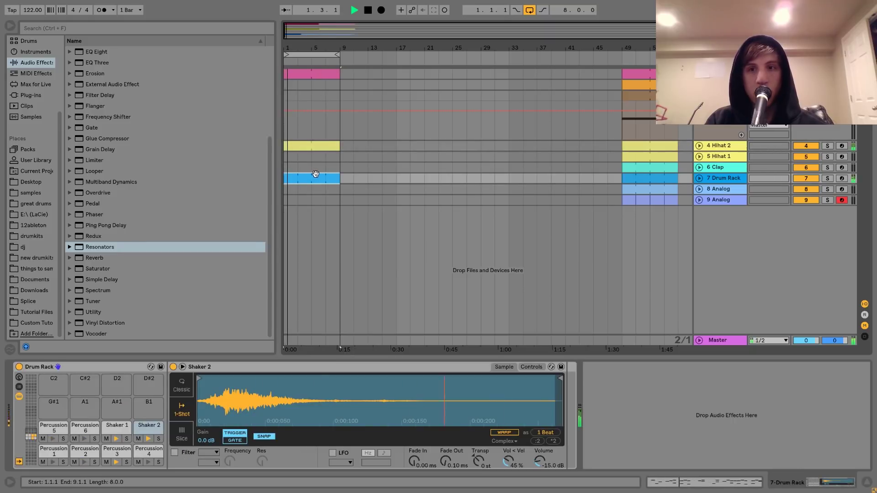
key("ctrl+z")
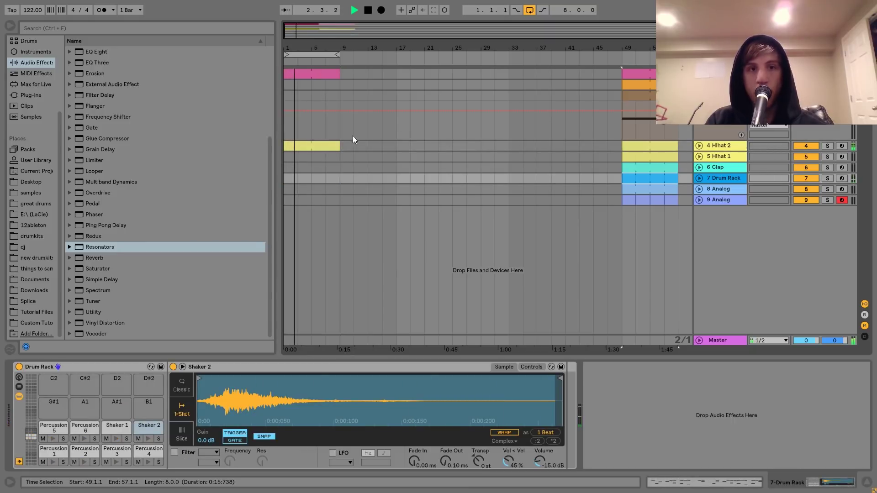
- Duplicate the Kick and Hihat 2 clips to bar 9 and copy both Operator clips on tracks 2 and 3 from bar 49 to bar 9
left_click(324, 147)
left_click(320, 74, "shift")
key("ctrl+d")
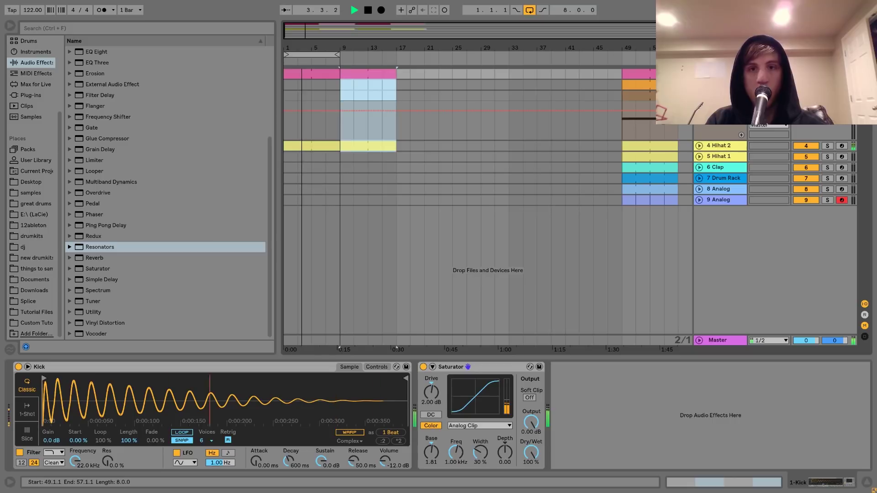
left_click(630, 95)
left_click(630, 86, "shift")
left_click_drag(630, 85, 378, 90)
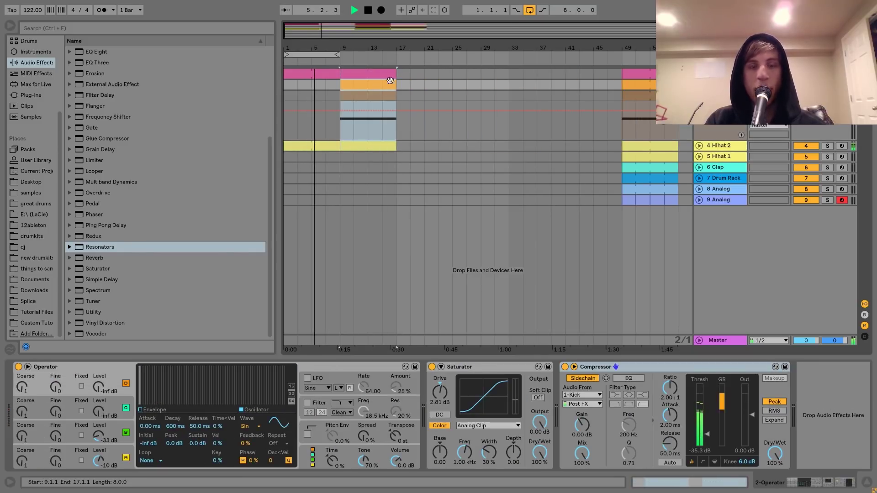
- Turn off the arrangement loop, check the transition into bar 9, and fold track 3
left_click(529, 8)
mouse_move(334, 48)
left_mouse_down()
mouse_move(333, 75)
mouse_move(407, 77)
left_mouse_up()
left_click(415, 86)
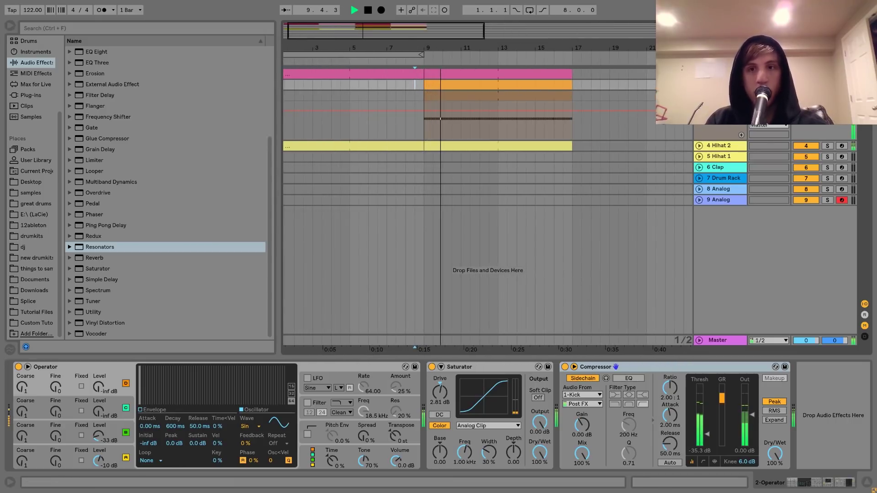
left_click(699, 96)
- Duplicate the Kick, Operator and Hihat 2 clips at bar 9 to bar 17
left_click_drag(520, 45, 385, 16)
left_click(359, 73)
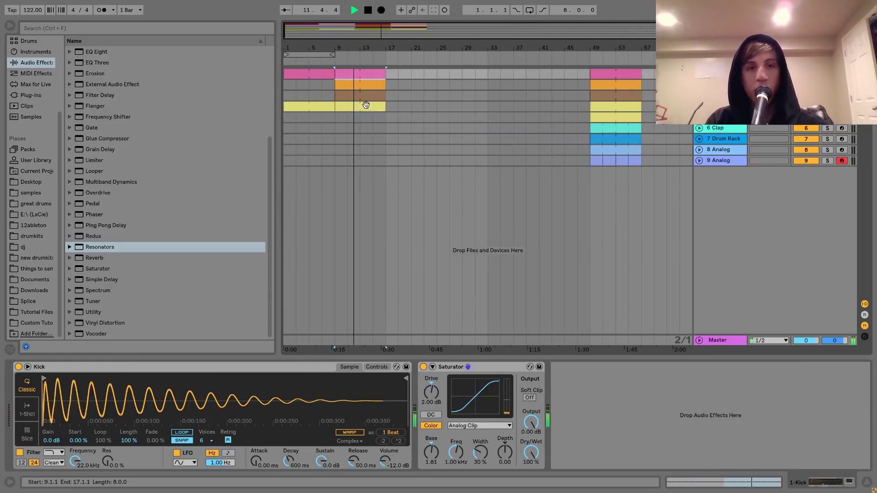
left_click(366, 106)
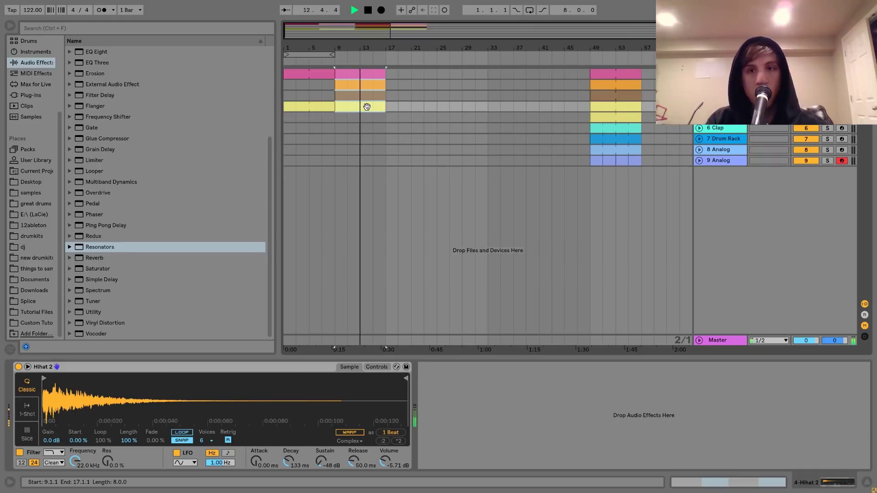
key("ctrl+d")
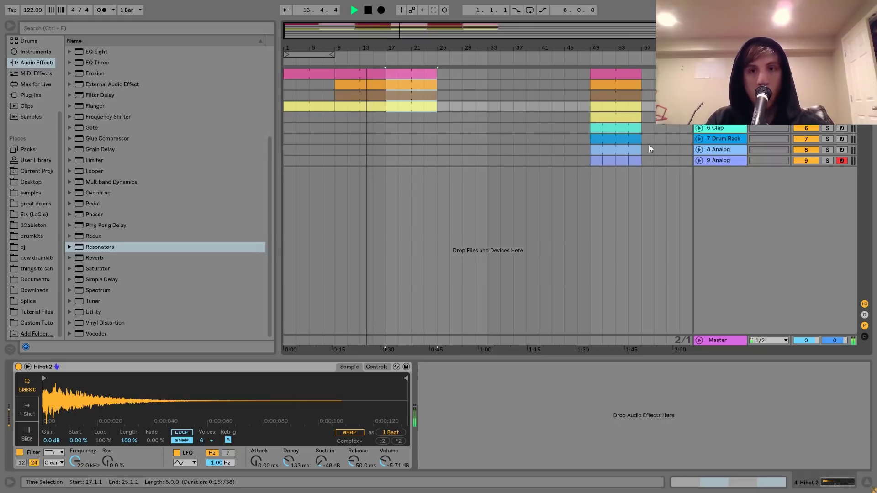
- Copy track 8's Analog clip from bar 49 to bar 9, duplicate it to bar 17, and stop playback
left_click(605, 149)
left_click_drag(605, 149, 371, 149)
key("space")
key("ctrl+d")
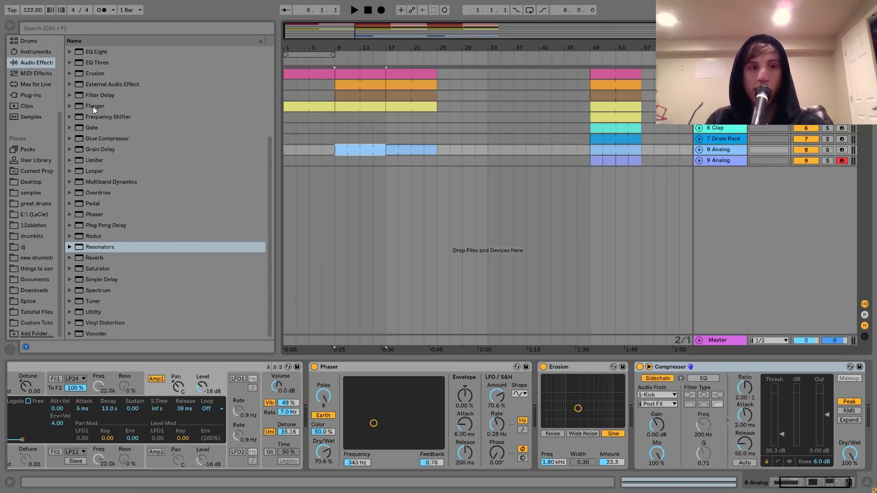
- Add an Auto Filter to the end of track 8's device chain and lower its frequency to 26.0 Hz during playback
scroll(92, 105, "up", 4)
left_click(94, 73)
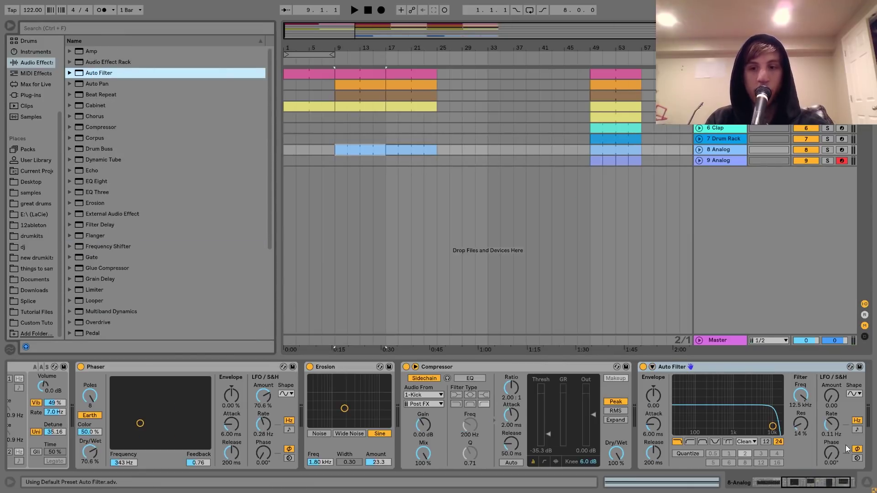
key("space")
left_click_drag(802, 400, 802, 452)
- Show track 8's filter frequency automation and draw a rise from 26 Hz at bar 9 to about 1.97 kHz at bar 25
right_click(803, 400)
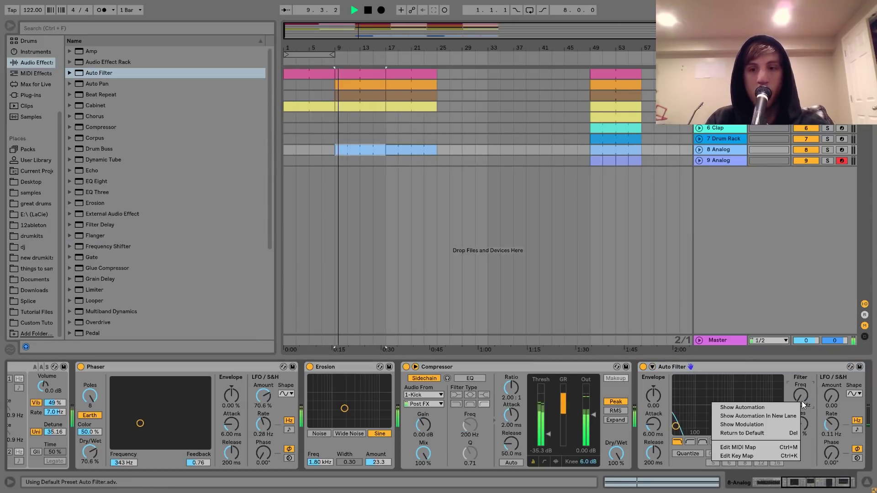
left_click(731, 407)
left_click(334, 194)
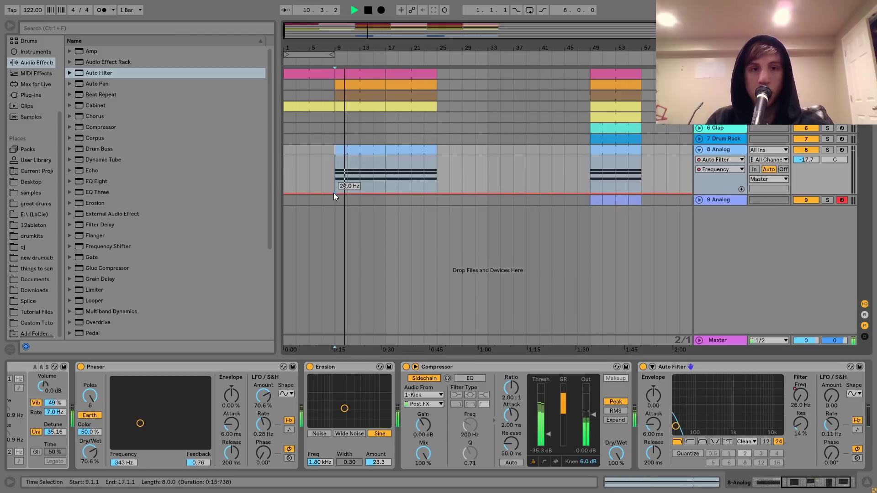
left_click_drag(436, 194, 437, 157)
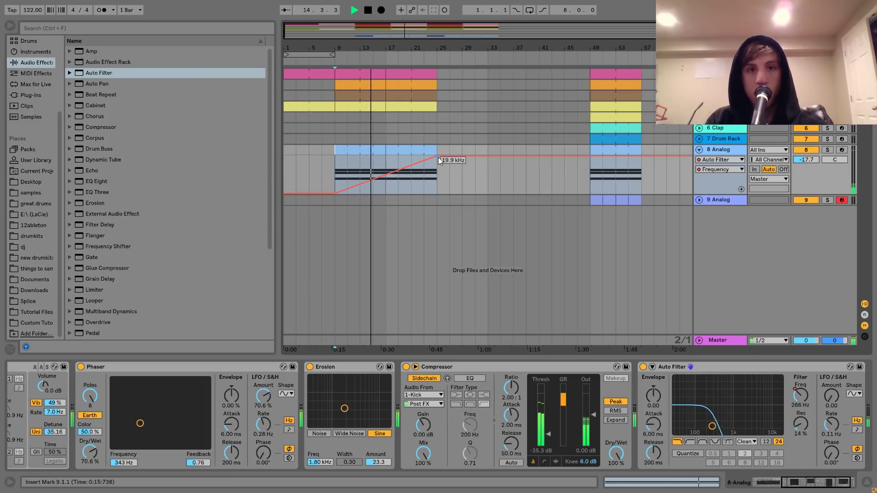
mouse_move(437, 157)
left_mouse_down()
mouse_move(438, 172)
mouse_move(430, 171)
left_mouse_up()
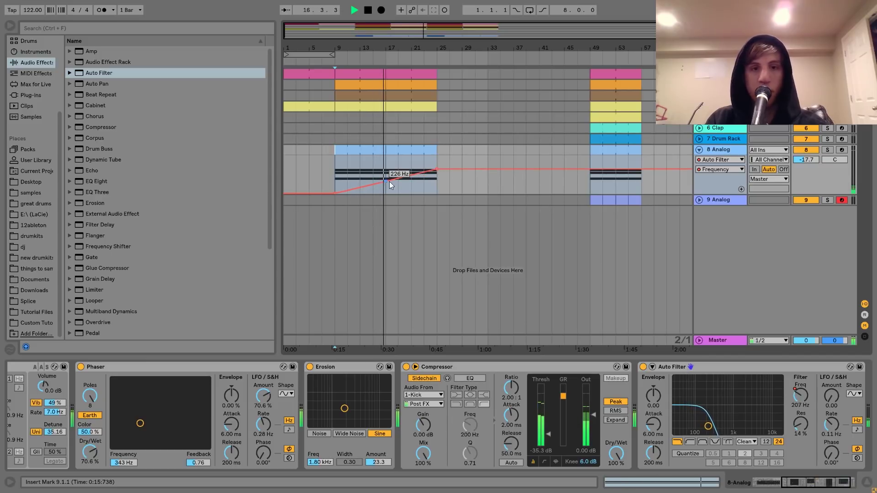
- Duplicate track 8's clip at bar 17 to bar 25 and reshape its filter automation to 435 Hz at bar 25, rising until bar 33
left_click(414, 151)
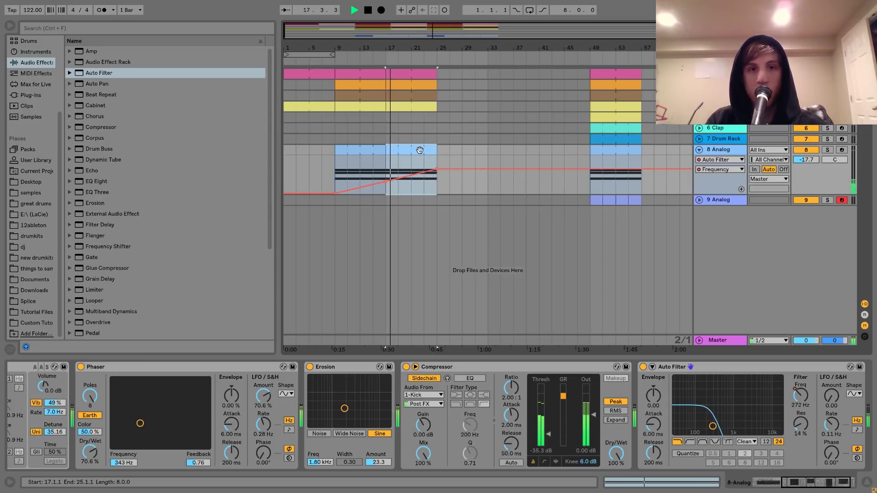
left_click_drag(463, 151, 488, 151)
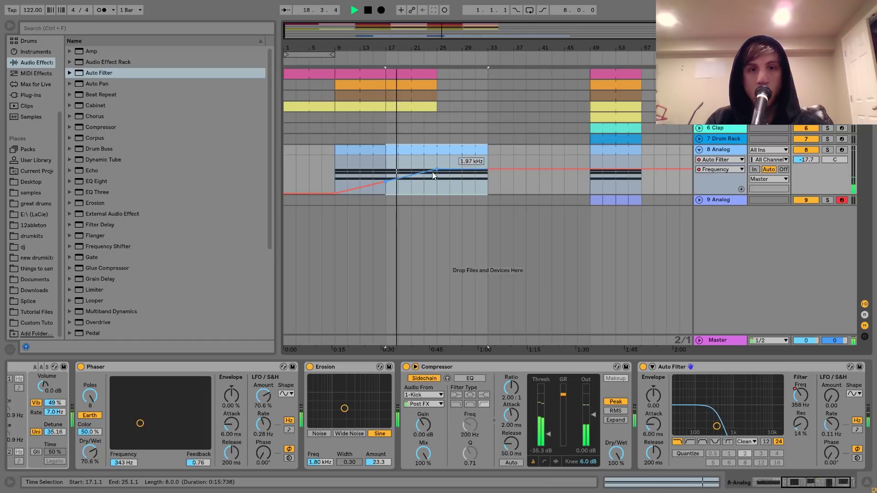
left_click_drag(435, 173, 437, 177)
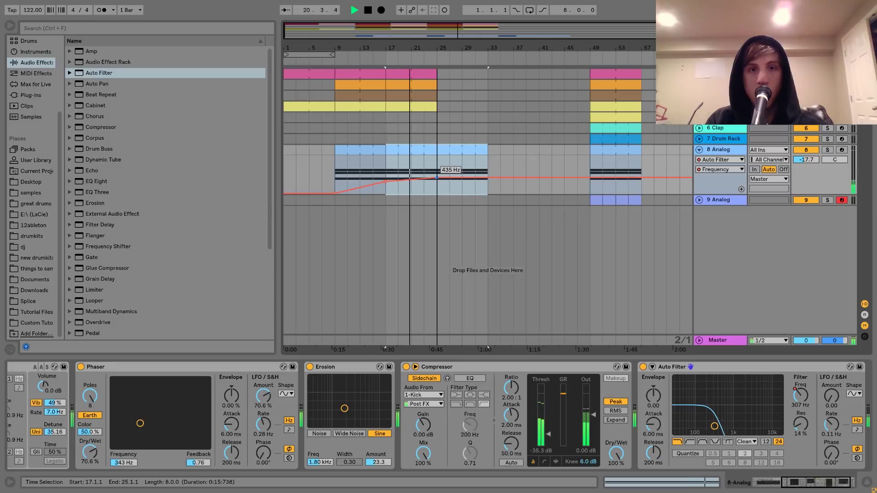
left_click_drag(489, 181, 492, 171)
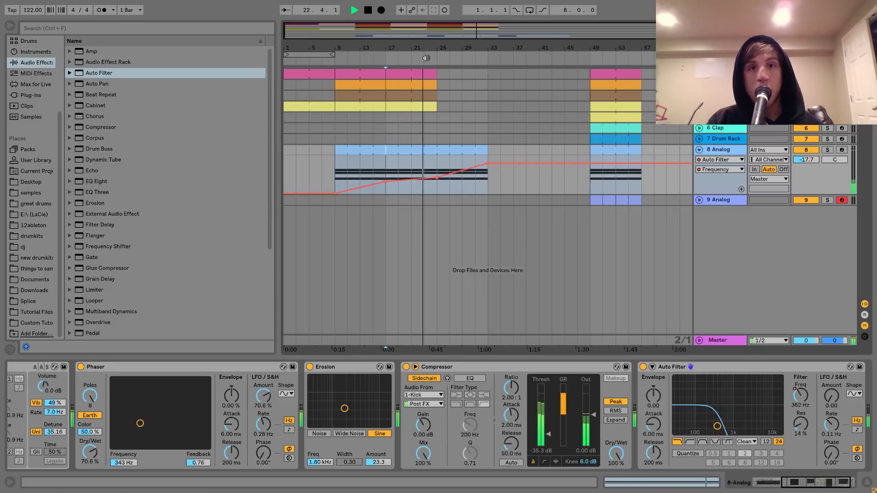
- Duplicate the Kick, Operator and Hihat 2 clips at bar 17 to bar 25
left_click(410, 106)
left_click(412, 74, "shift")
key("ctrl+d")
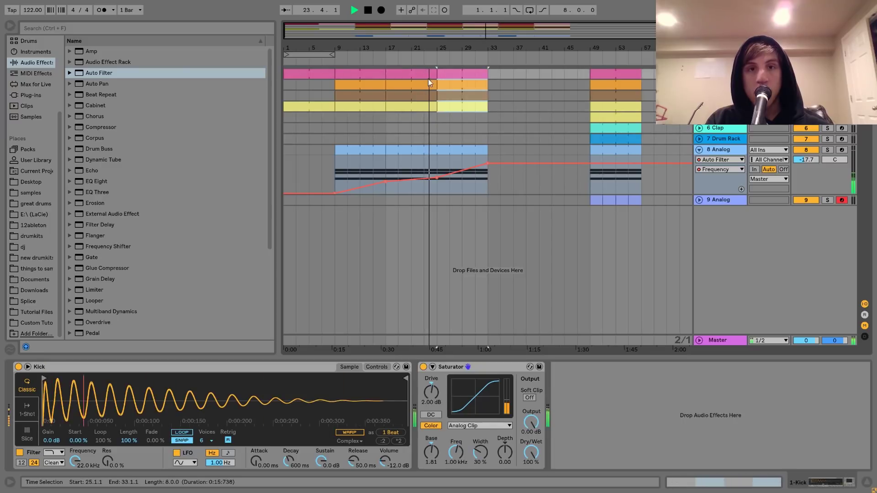
- Remove the kick from bar 24 and play the transition into bar 25
key("space")
left_click_drag(422, 47, 430, 56)
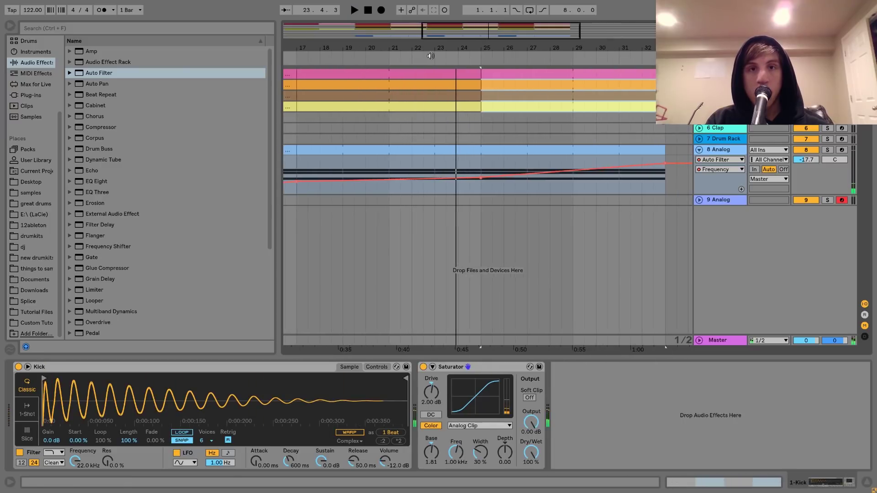
mouse_move(476, 74)
left_mouse_down()
mouse_move(411, 40)
mouse_move(412, 22)
left_mouse_up()
left_click(461, 71)
key("space")
key("space")
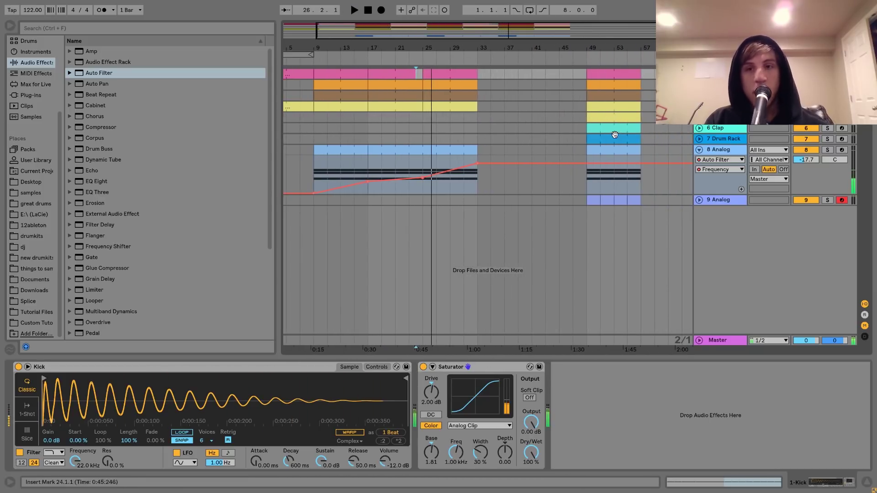
left_click(417, 71)
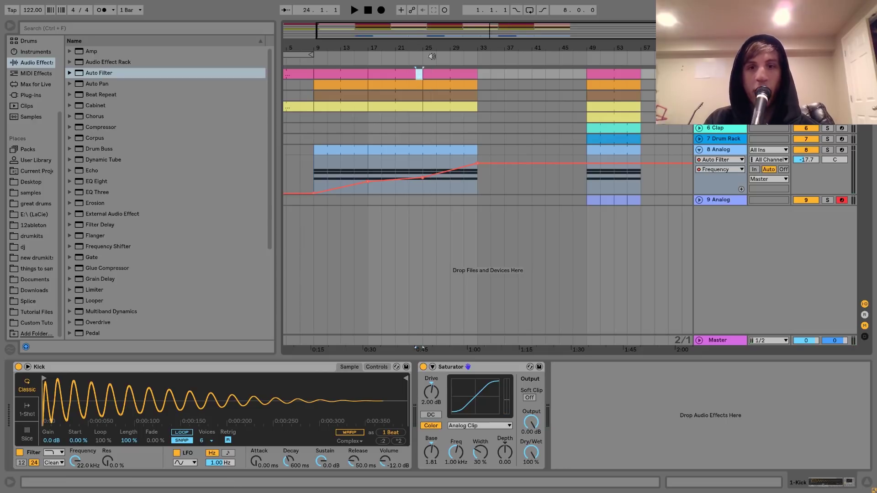
- Copy the Clap and Drum Rack clips from bar 49 to bar 25 and extend their starts back to bar 24
left_click(607, 127)
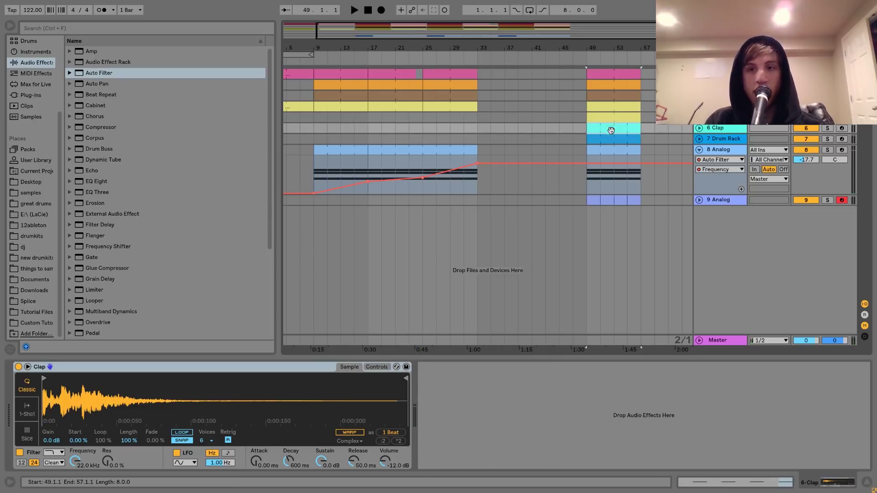
left_click(615, 140)
left_click_drag(626, 140, 457, 133)
left_click_drag(414, 33, 414, 45)
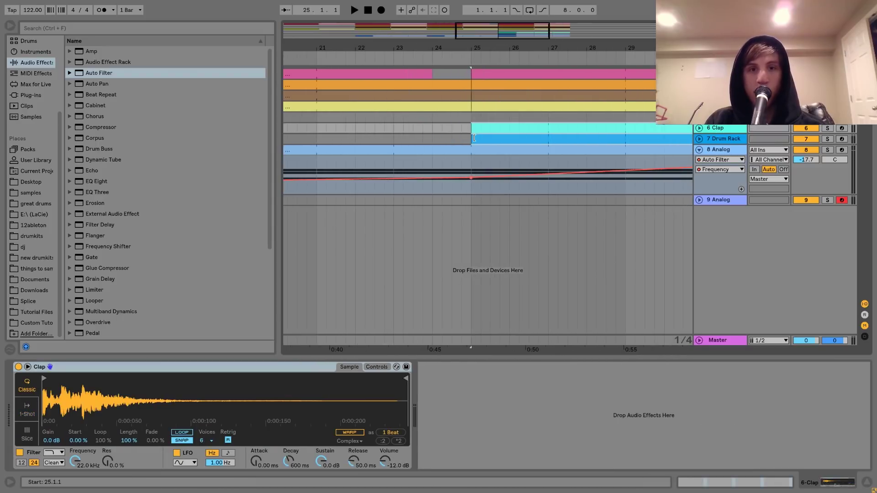
left_click_drag(472, 130, 433, 130)
- Play the arrangement from the middle of bar 22 to check the drum entry, and select the new Drum Rack clip
left_click(378, 116)
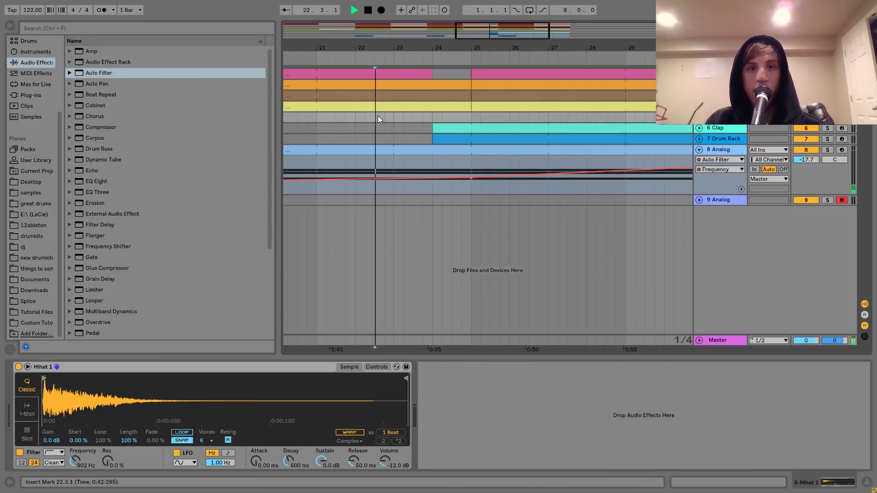
key("space")
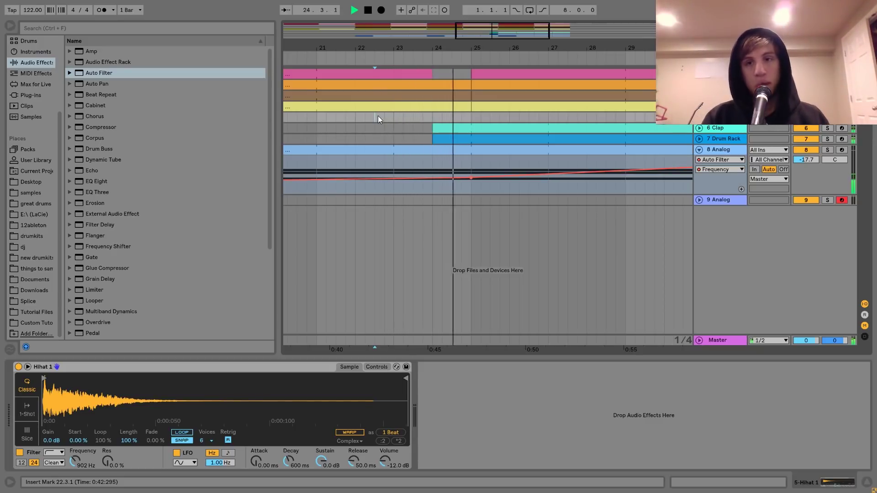
left_click(468, 146)
left_click(466, 139)
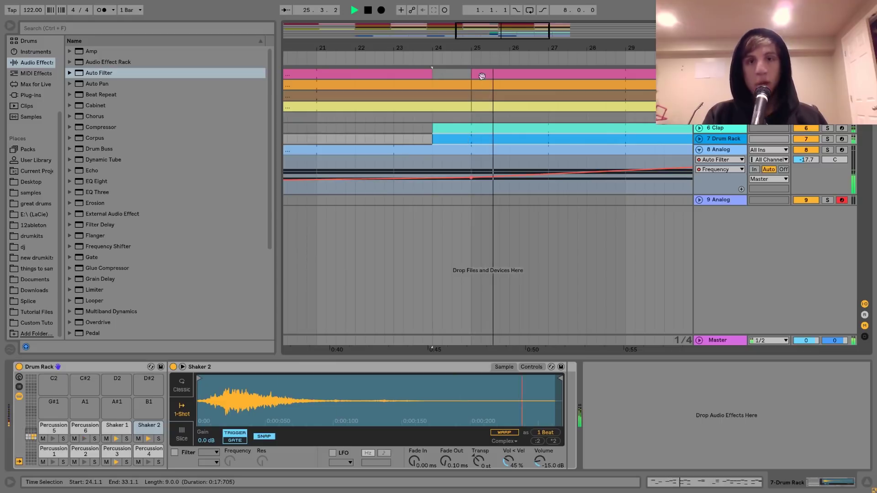
- Duplicate bars 25 to 33 of tracks 1 to 8 to bar 33 and raise the filter frequency automation to 19.9 kHz at bar 41
left_click_drag(472, 44, 375, 44)
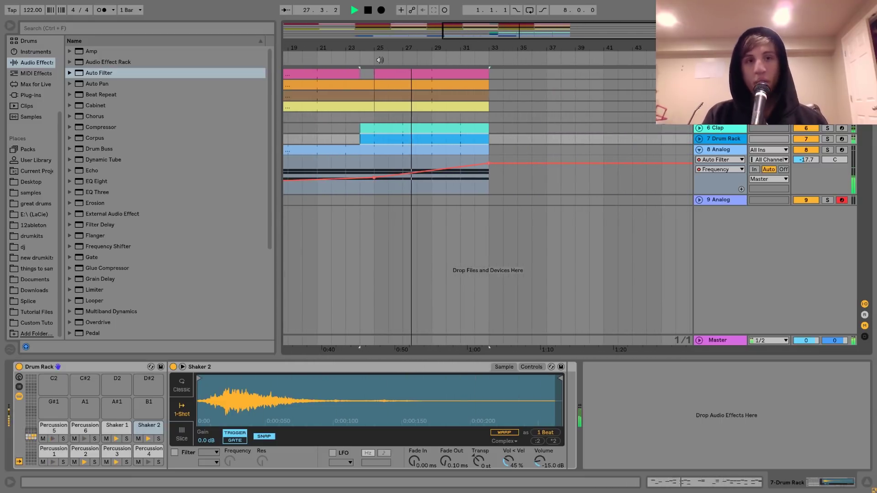
left_click(370, 73)
left_click_drag(380, 76, 495, 166)
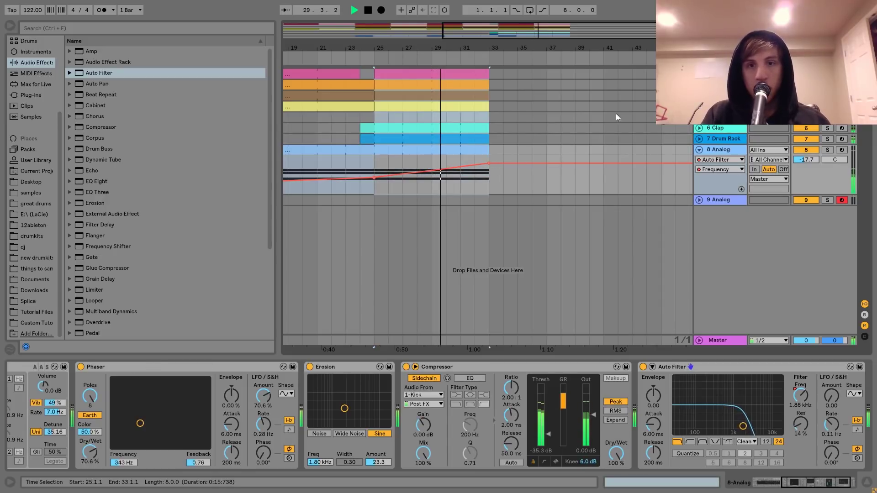
key("ctrl+d")
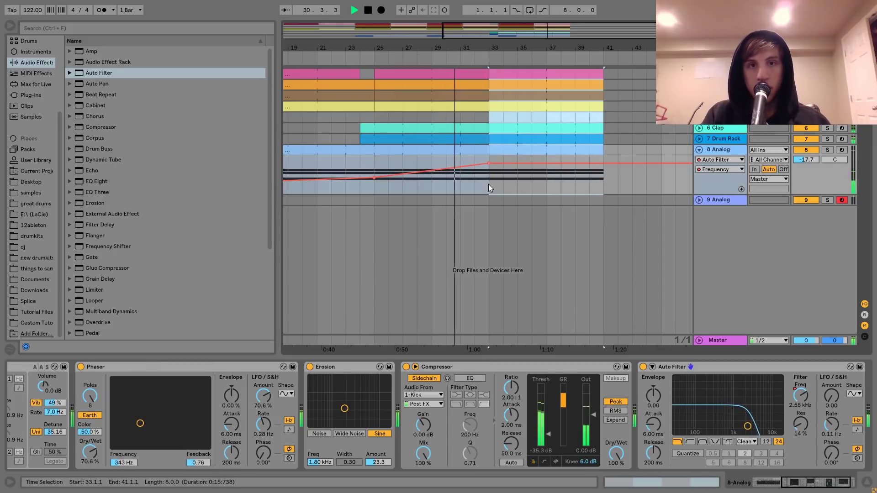
left_click_drag(605, 165, 604, 158)
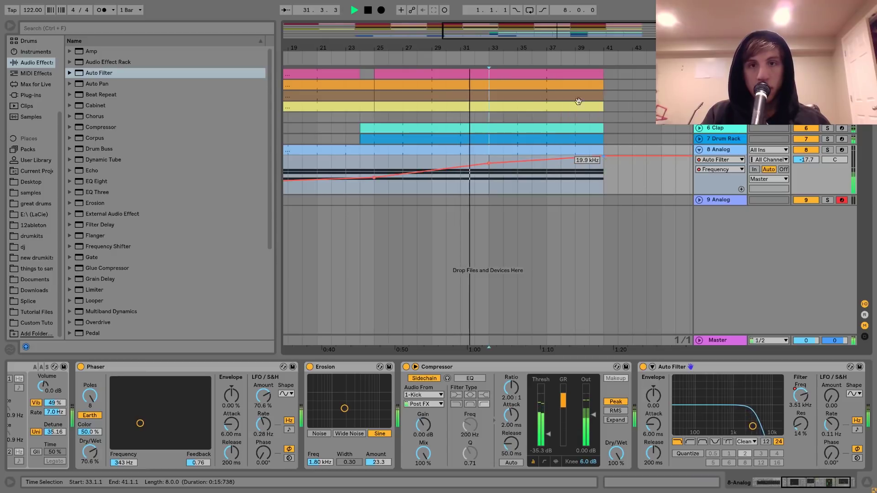
- Copy the Hihat 1 clip from bar 49 to bar 33 and show the devices of track 3
left_click(515, 58)
left_click_drag(515, 49, 515, 29)
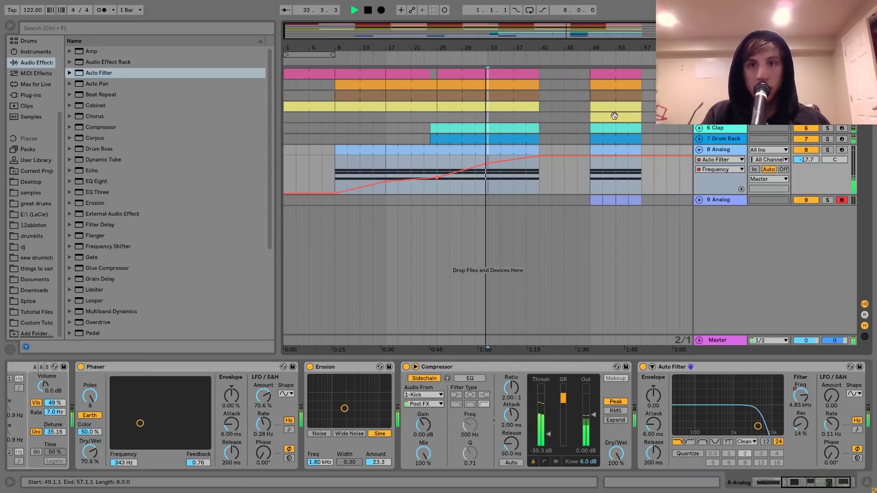
left_click_drag(613, 115, 511, 114)
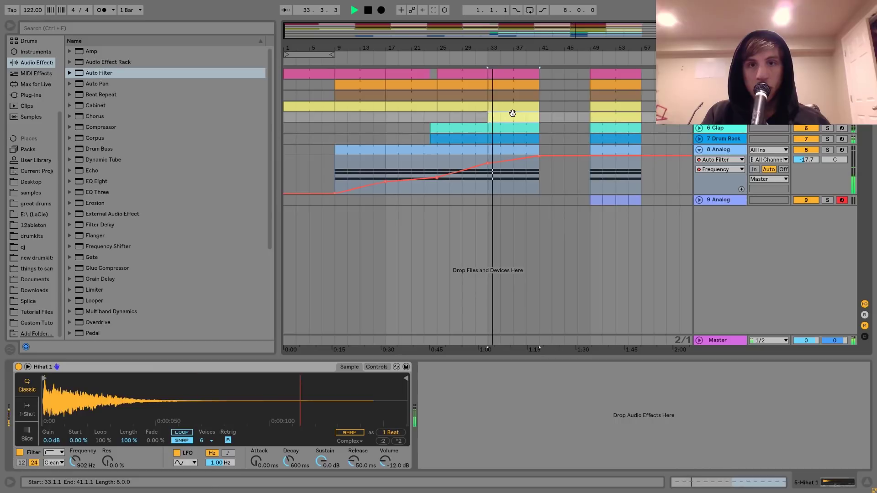
left_click(721, 95)
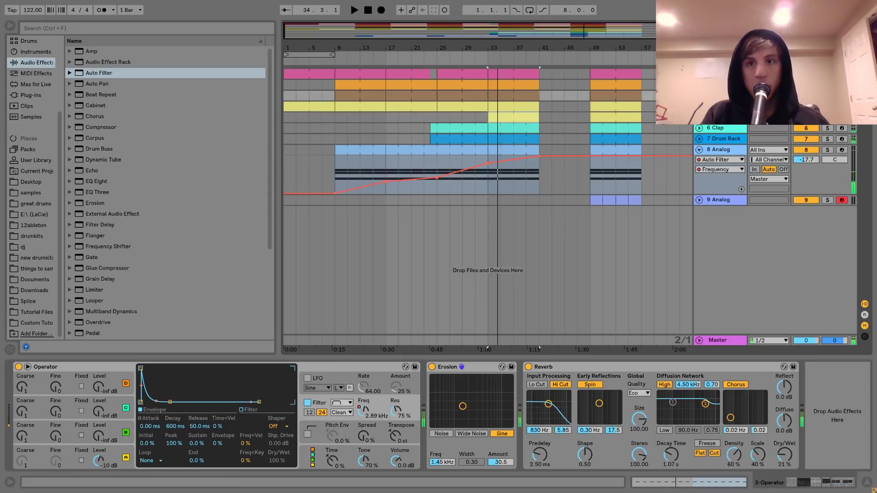
- Unfold track 3 and display the Operator's Filter Frequency automation in its lane
left_click(699, 95)
left_click(720, 106)
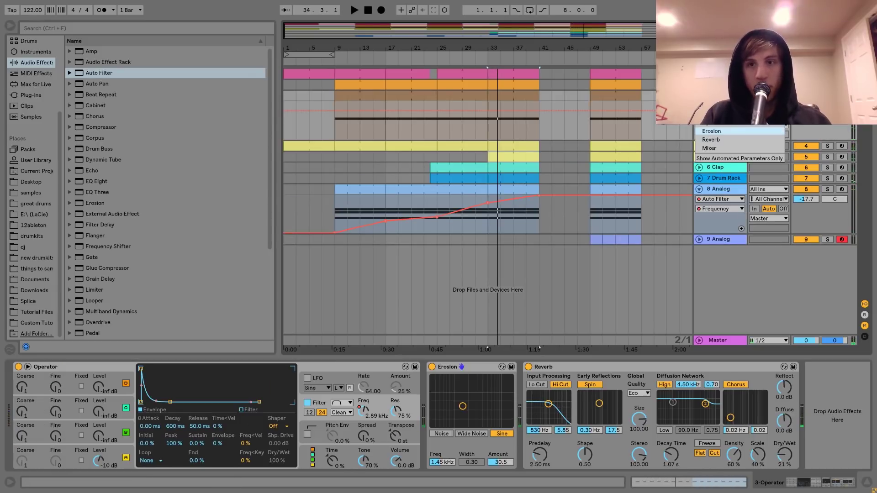
left_click(706, 127)
left_click(721, 115)
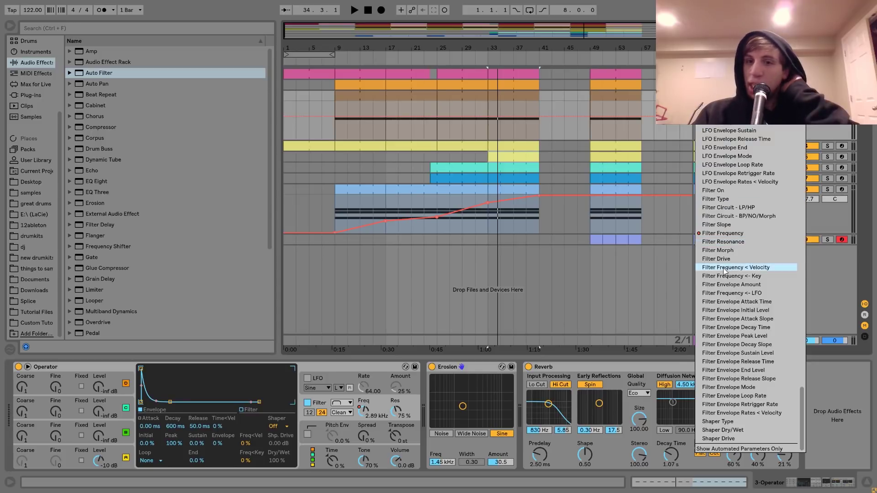
left_click(724, 233)
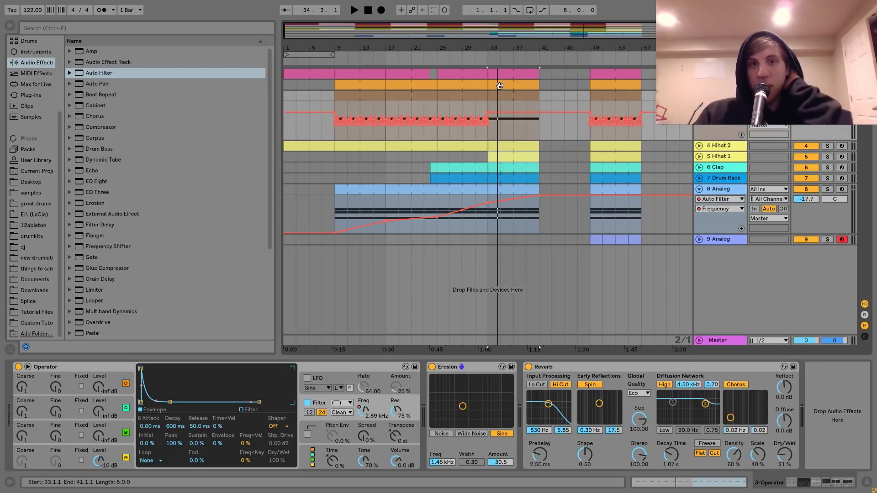
- Duplicate track 3's clip and filter automation from bars 25–33 to bar 33
left_click_drag(499, 86, 461, 96)
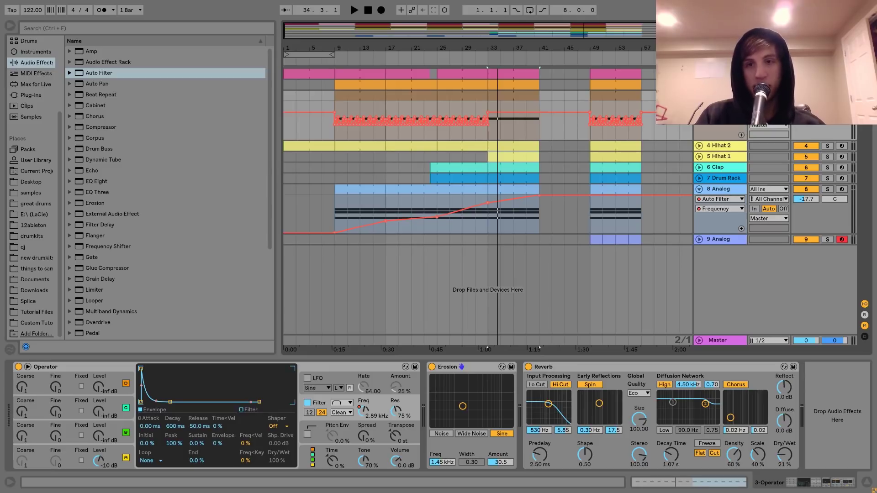
left_click(462, 94)
left_click(502, 96)
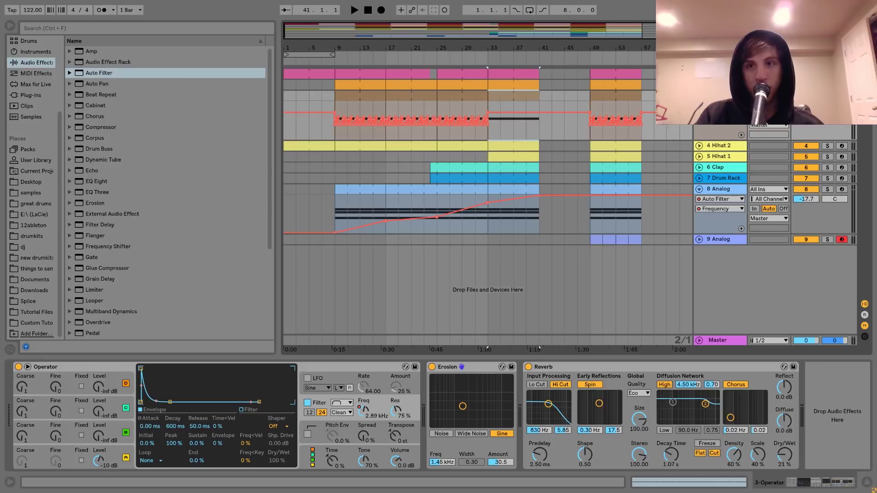
left_click(469, 95)
key("ctrl+d")
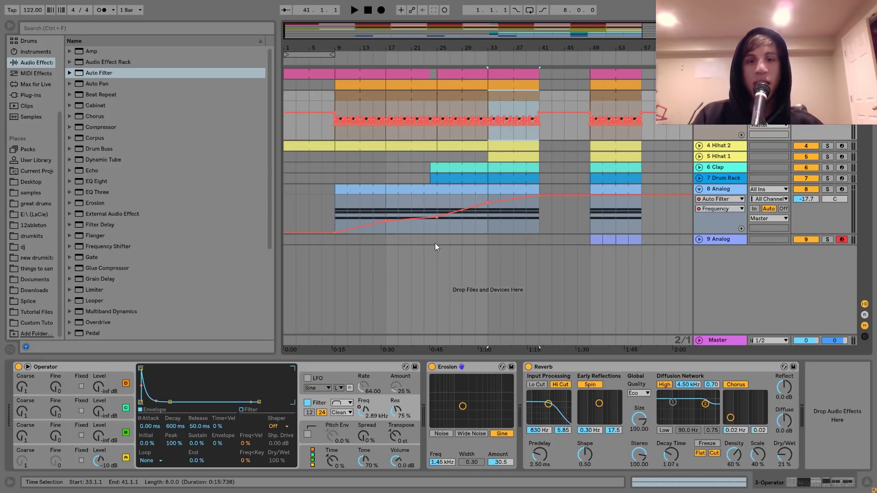
- Select the 8 Analog and track 3 clips at bar 33, and play the arrangement from bar 33 and from bar 23
left_click_drag(439, 229, 488, 190)
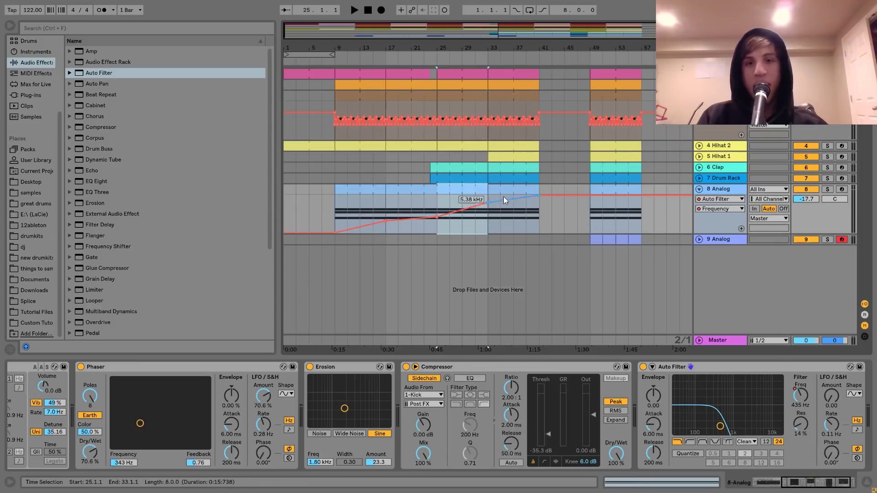
left_click(508, 211)
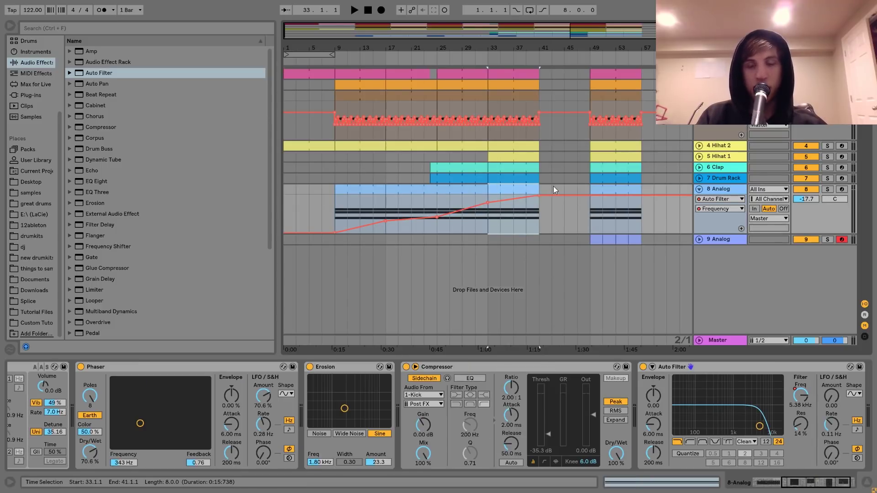
left_click(512, 110)
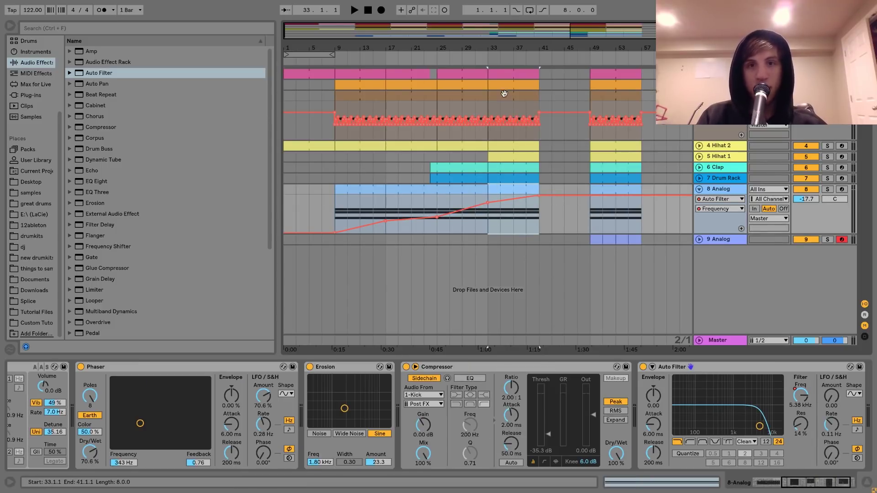
key("space")
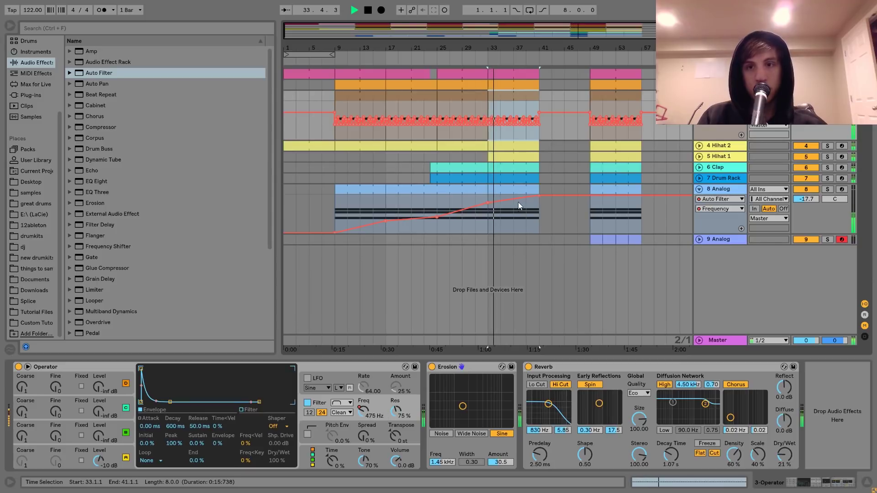
left_click(470, 157)
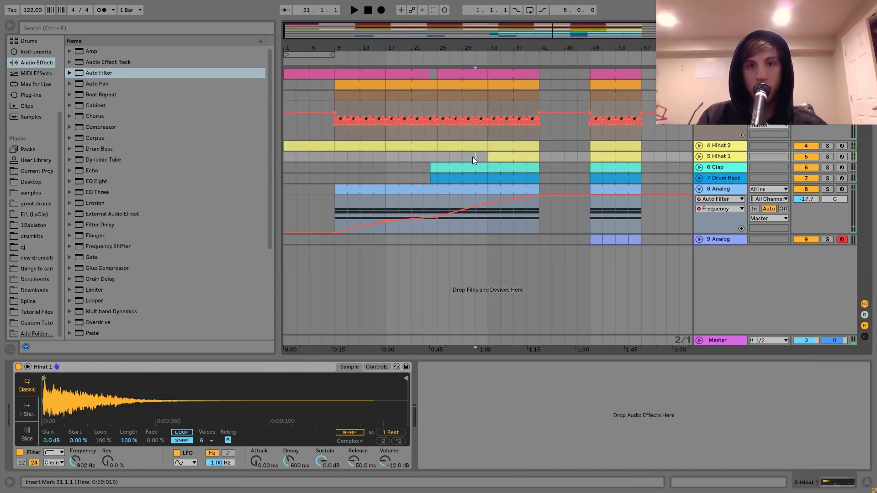
left_click(420, 155)
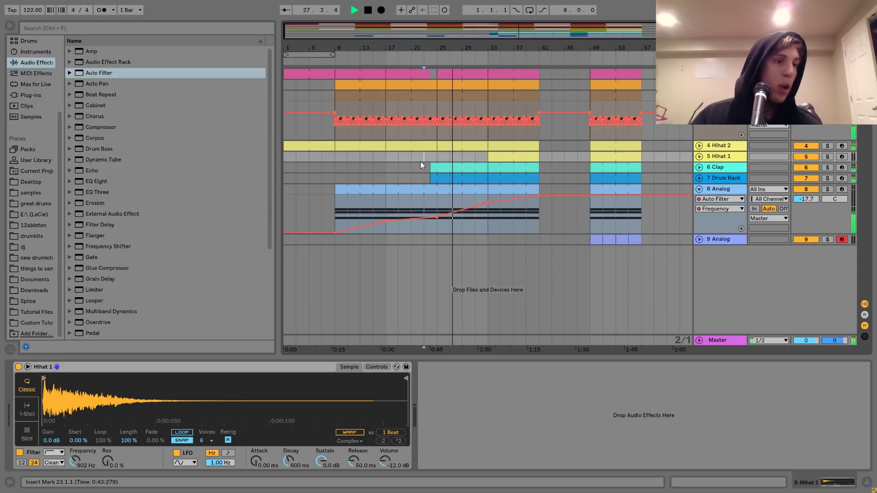
left_click(514, 73)
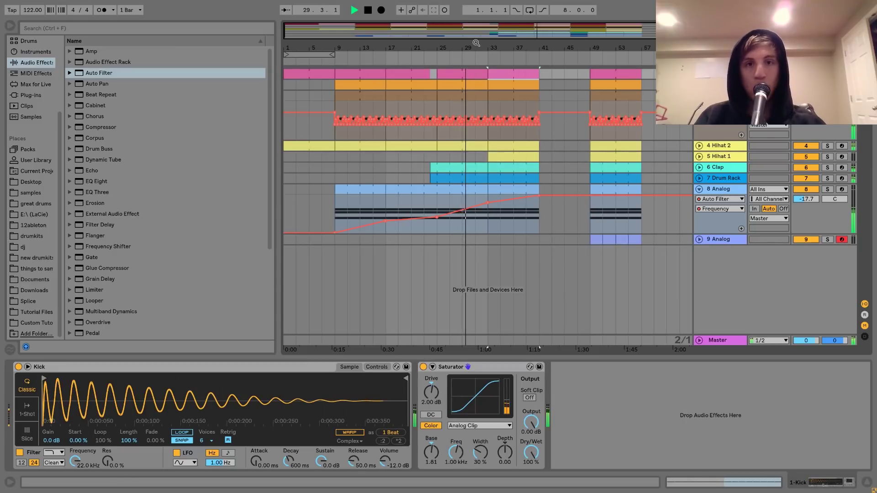
- Raise a filter frequency automation point on track 3 within the kick gap at bar 24 and play from there
left_click_drag(430, 47, 453, 72)
key("space")
left_click(455, 125)
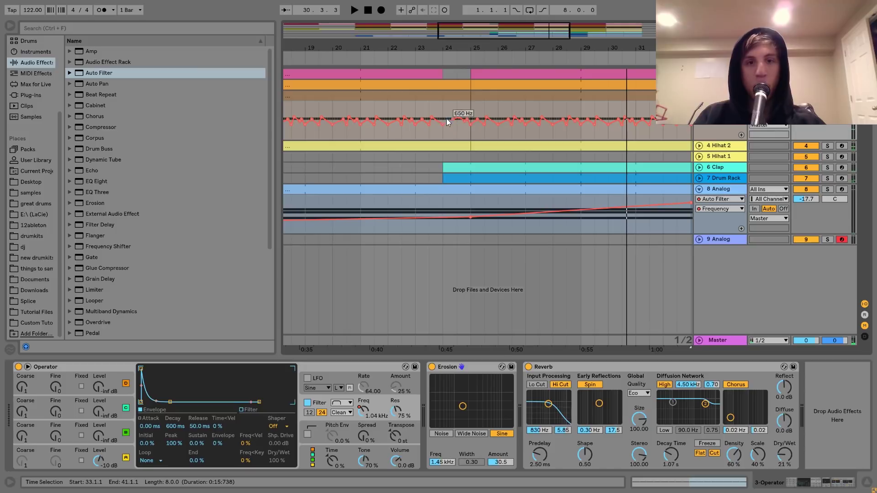
left_click(452, 118)
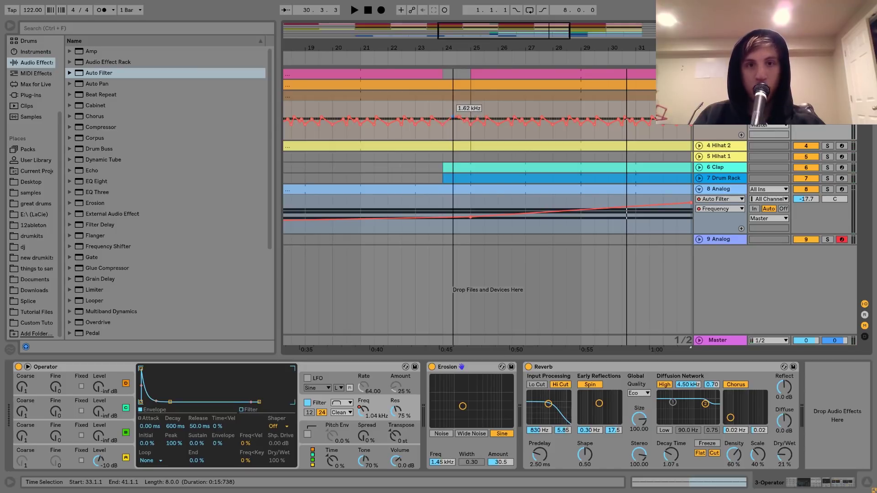
left_click(439, 112)
key("space")
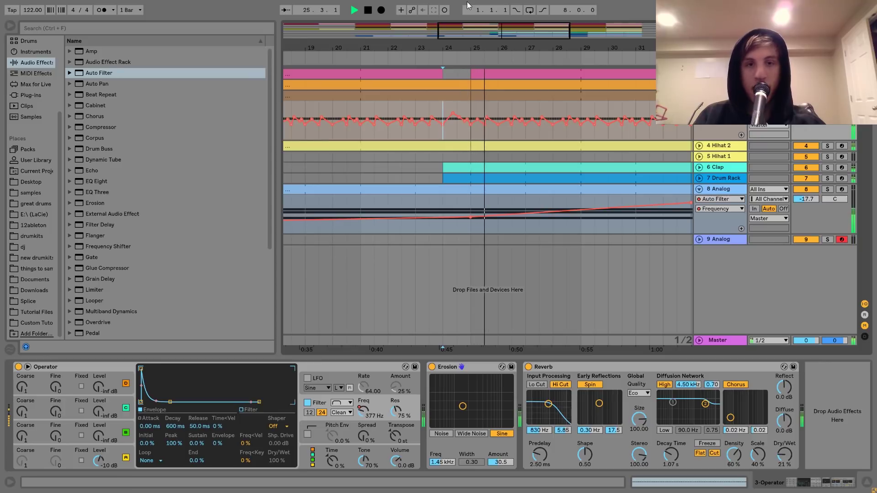
- Lower the Auto Filter frequency automation point on 8 Analog at bar 41 so the filter closes from bar 33
mouse_move(471, 48)
left_mouse_down()
mouse_move(400, 31)
mouse_move(418, 21)
mouse_move(477, 19)
mouse_move(477, 43)
left_mouse_up()
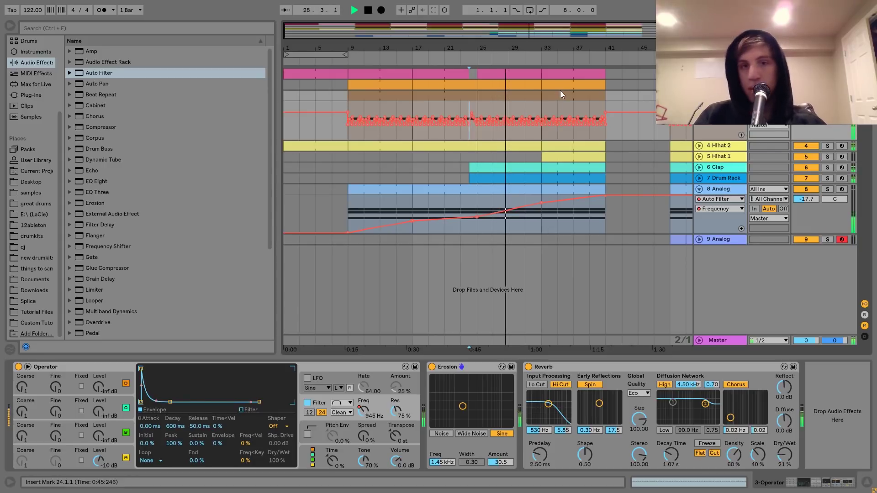
scroll(534, 105, "right", 5)
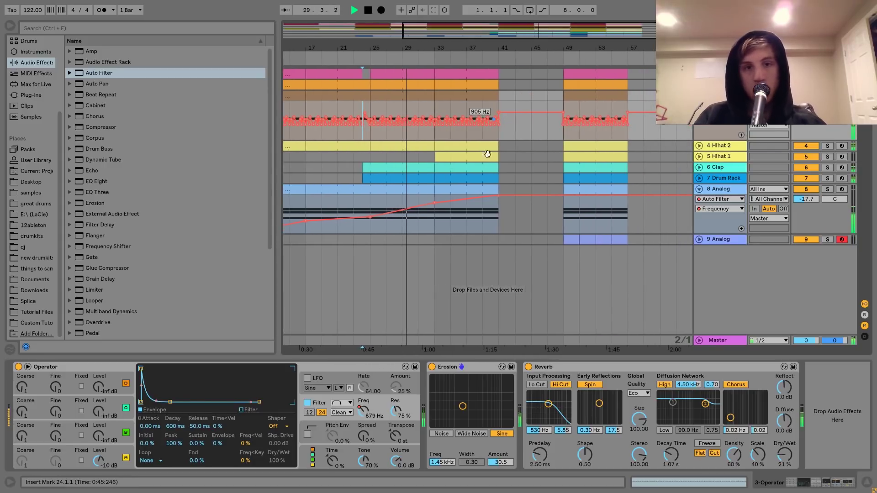
left_click_drag(500, 196, 500, 225)
- Duplicate bars 33 to 41 of tracks 1 to 8 to bar 41 and remove the upward filter frequency jump on 8 Analog there
left_click(472, 191)
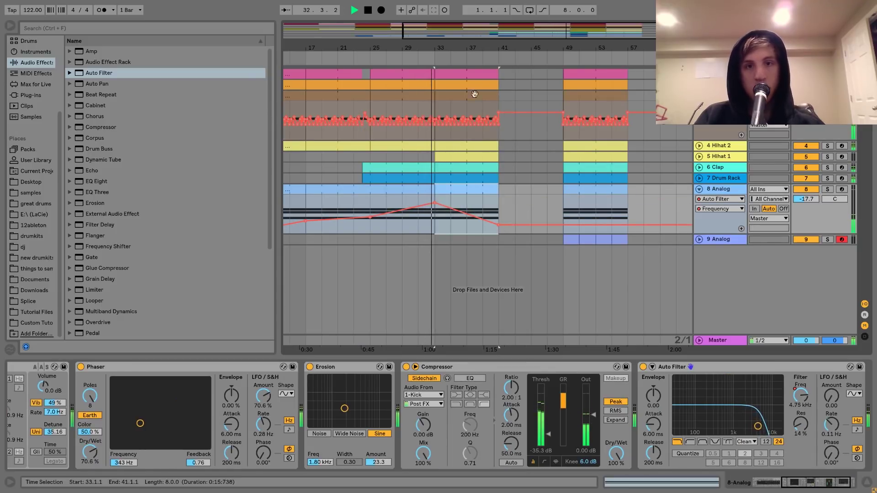
left_click(475, 76, "shift")
key("ctrl+d")
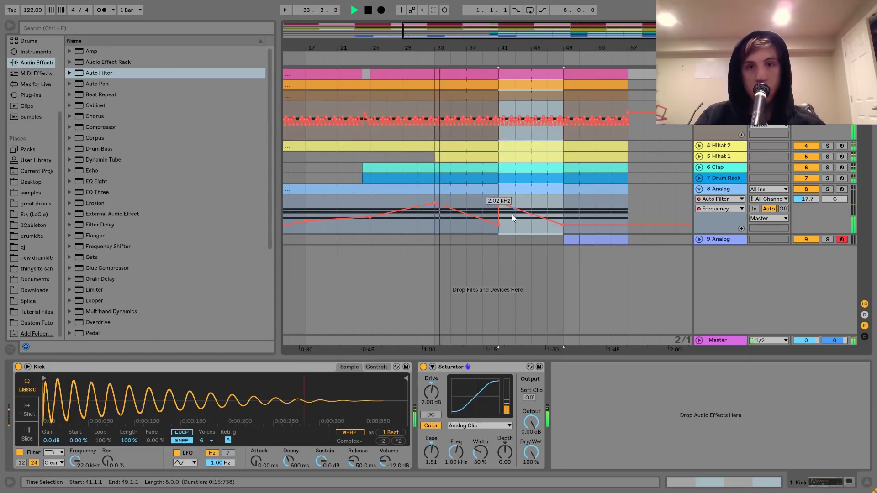
left_click(500, 204)
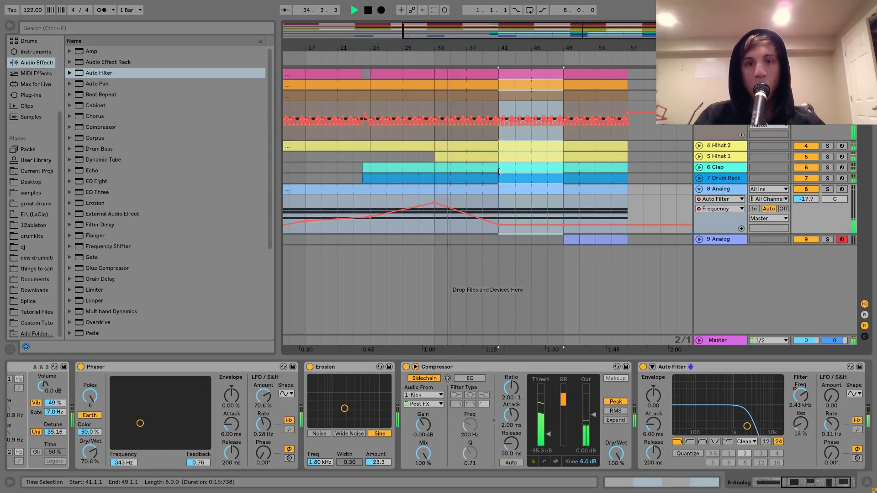
- Solo the Hihat 1 and Hihat 2 tracks, play from bar 31, and turn the solo off again
left_click(475, 155)
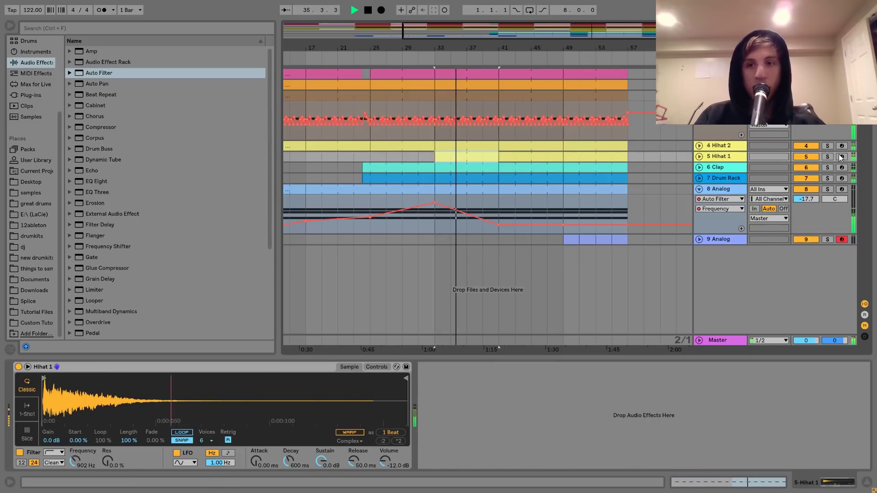
left_click(828, 156)
left_click(421, 157)
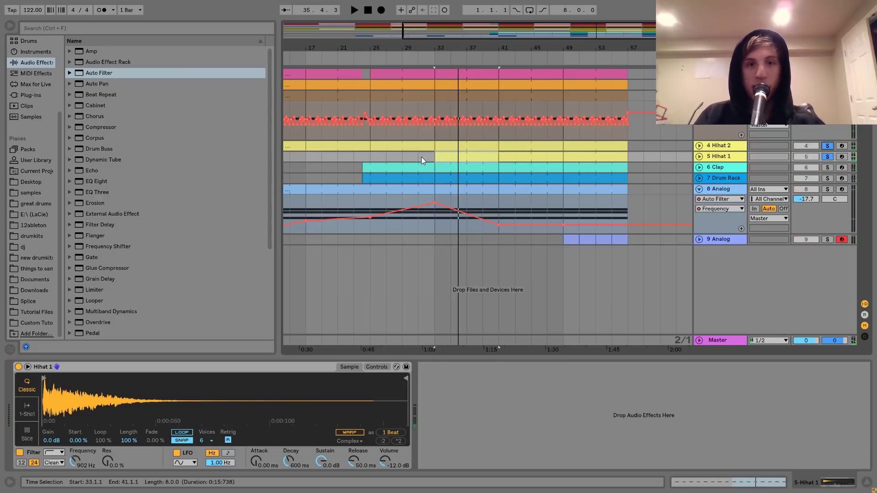
key("space")
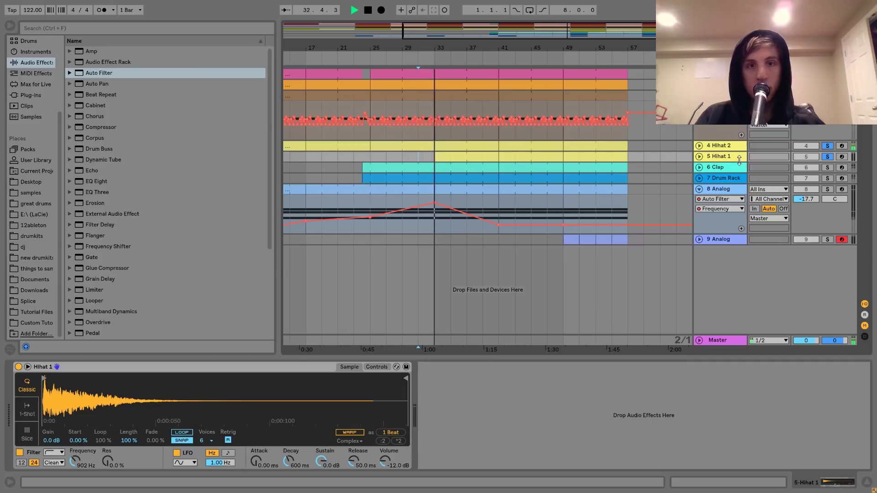
left_click(828, 158)
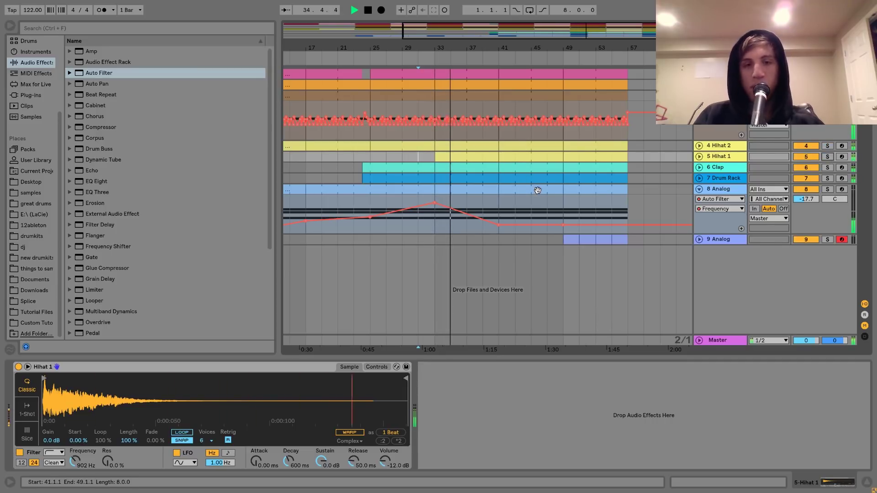
- Lower the 8 Analog filter frequency at bar 49 and remove the point at bar 41 to make one straight descent
mouse_move(564, 225)
left_click_drag(563, 225, 563, 232)
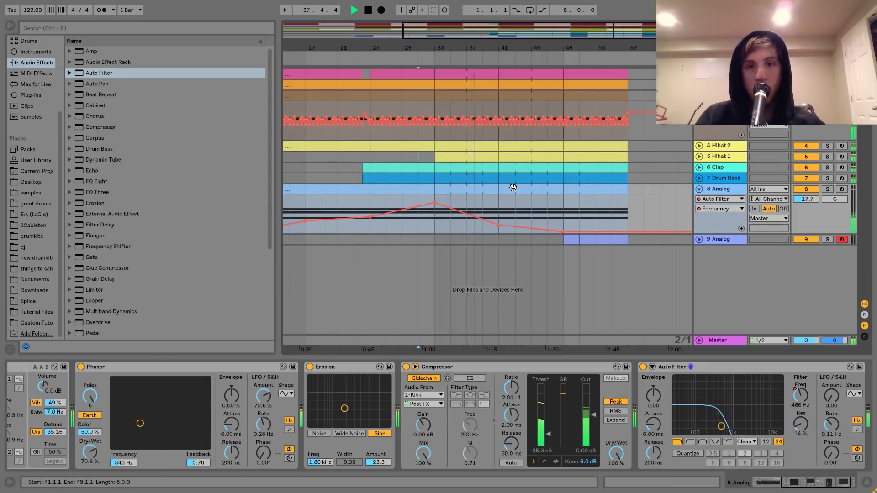
left_click(571, 238)
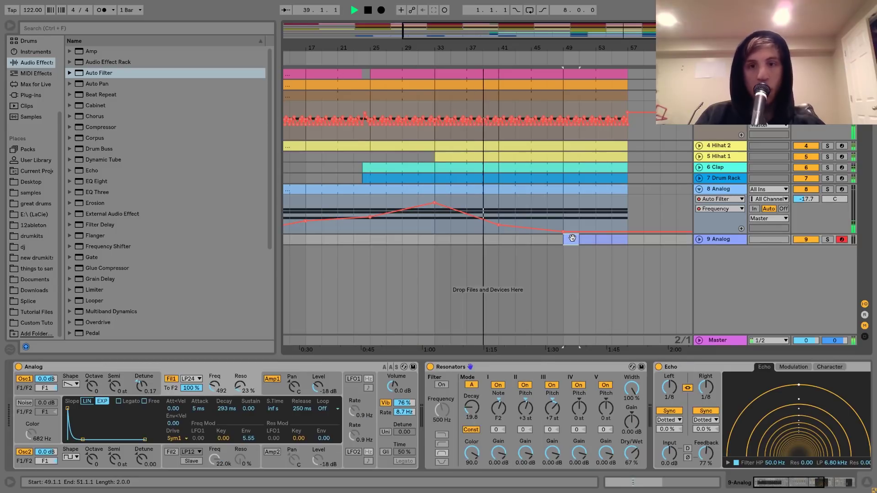
left_click(579, 188)
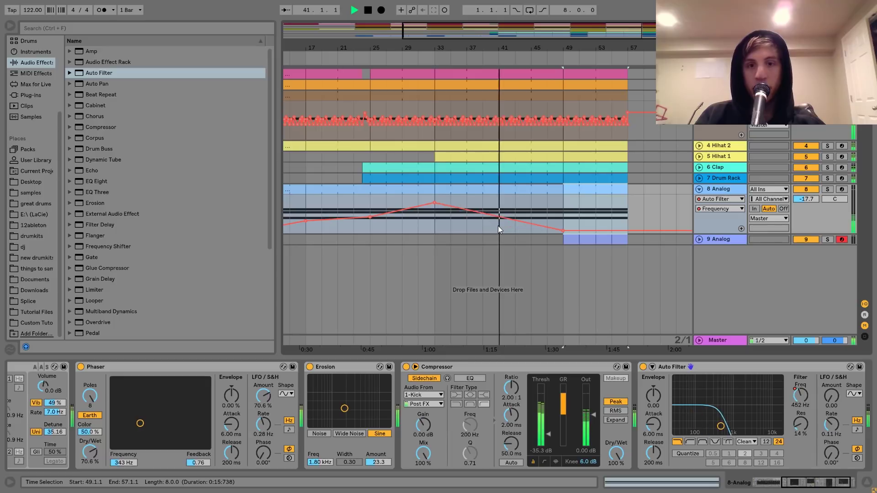
- Delete the 8 Analog and Kick clips from bar 49 onward and slightly raise the 8 Analog frequency point at bar 49
left_click(591, 193)
left_click_drag(578, 167, 566, 73)
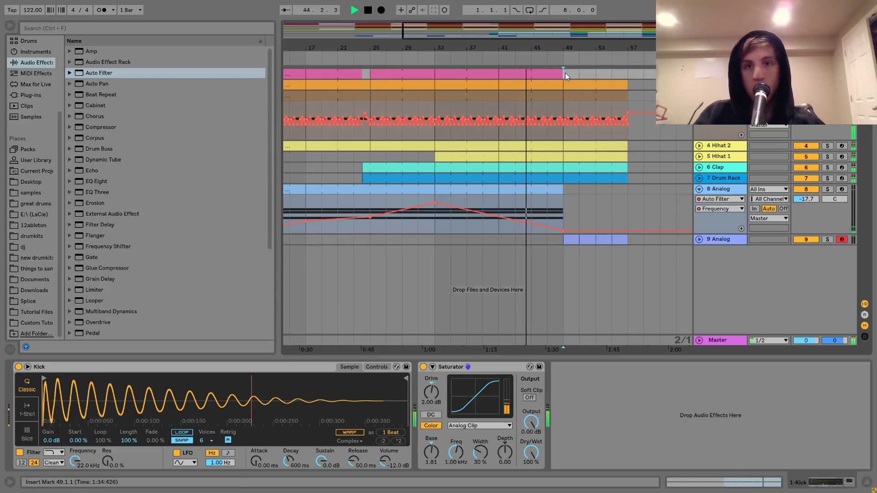
left_click(567, 229)
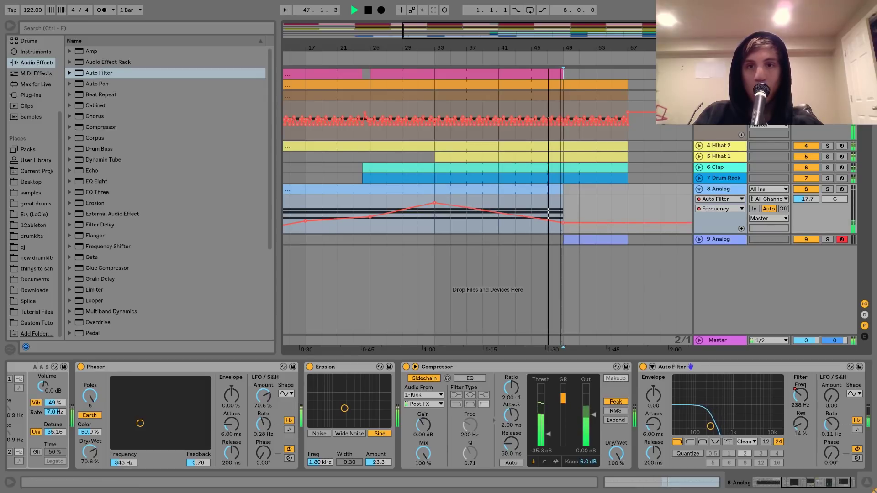
- Remove the Kick from bar 48 so that its clip ends one bar before bar 49
scroll(560, 73, "up", 5)
left_click_drag(575, 73, 533, 74)
scroll(487, 197, "right", 2)
scroll(578, 82, "down", 8)
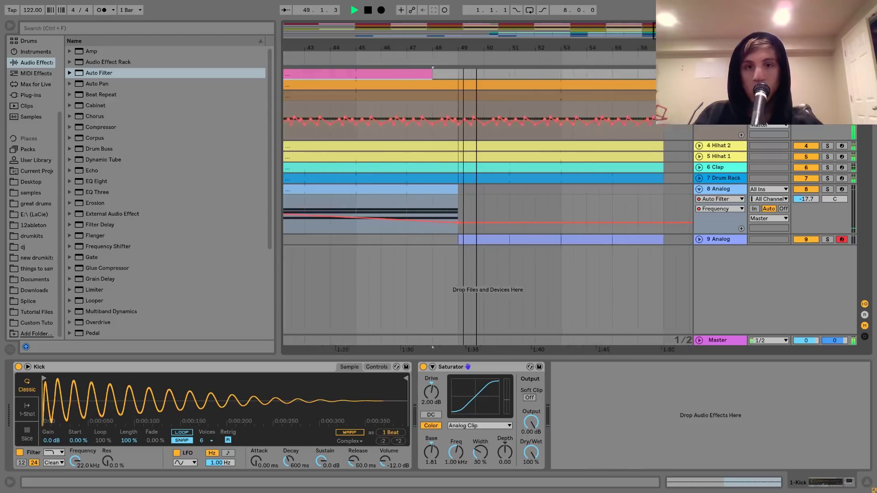
- Fold track 3 and copy the 8 Analog clip from bars 41–49 to bar 49
left_click(577, 81)
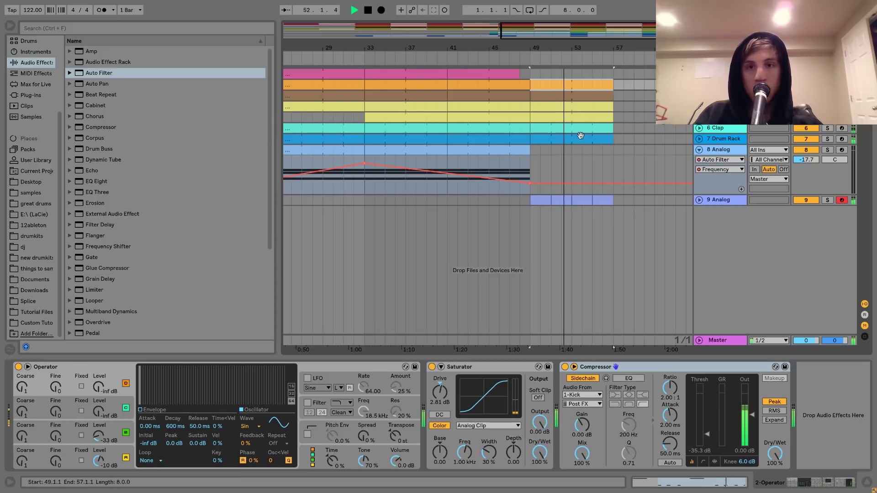
left_click_drag(530, 151, 613, 156)
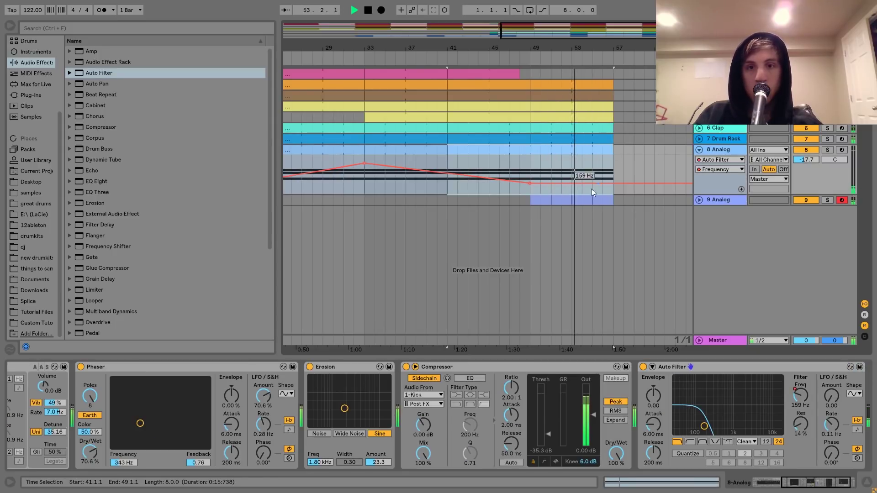
- Ramp the 8 Analog filter frequency to the top of its range at bar 57, stop playback, and raise the bar 33 point to 14.7 kHz
left_click_drag(573, 182, 613, 157)
key("space")
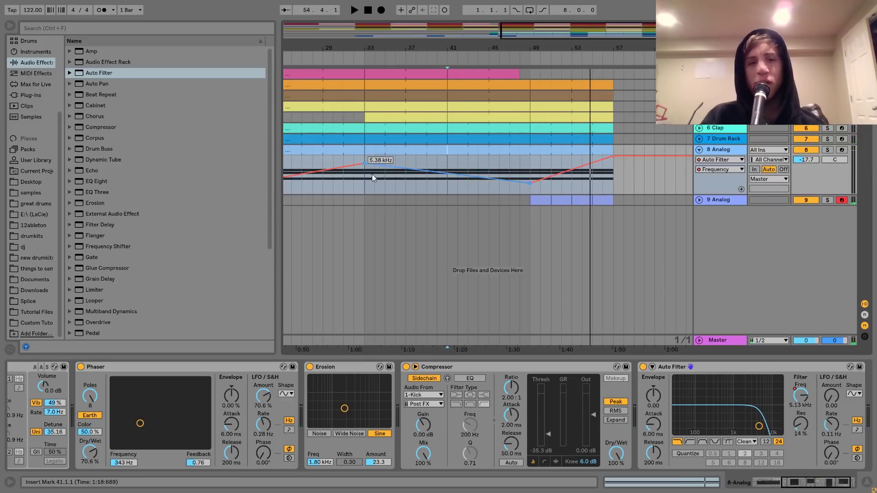
left_click_drag(366, 167, 365, 160)
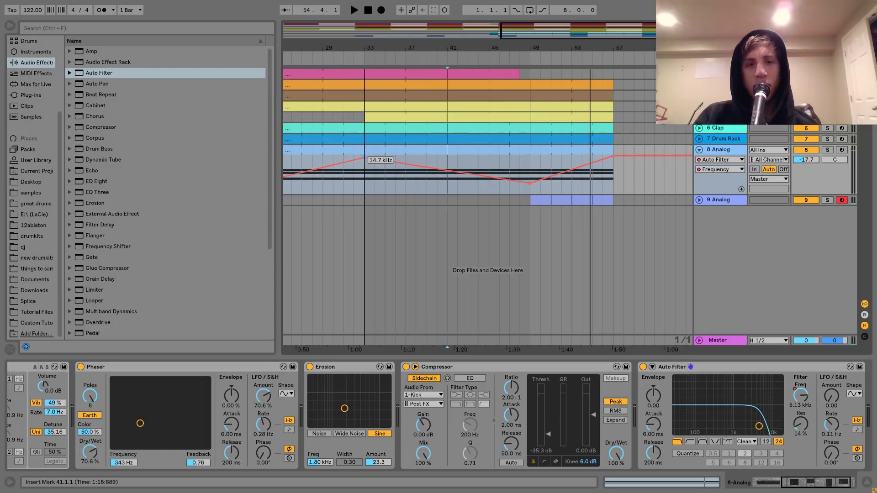
- Play the arrangement from bar 23 to review the transition through the kick gap before bar 25
scroll(361, 182, "left", 6)
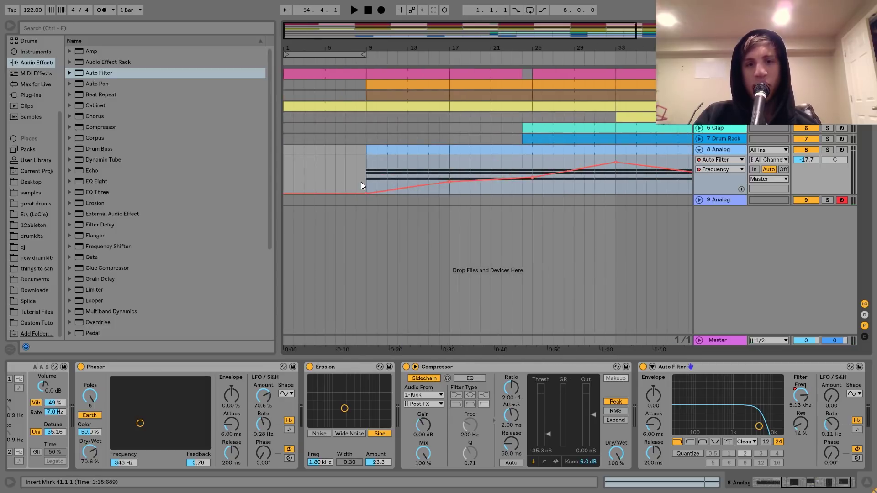
left_click_drag(451, 46, 451, 31)
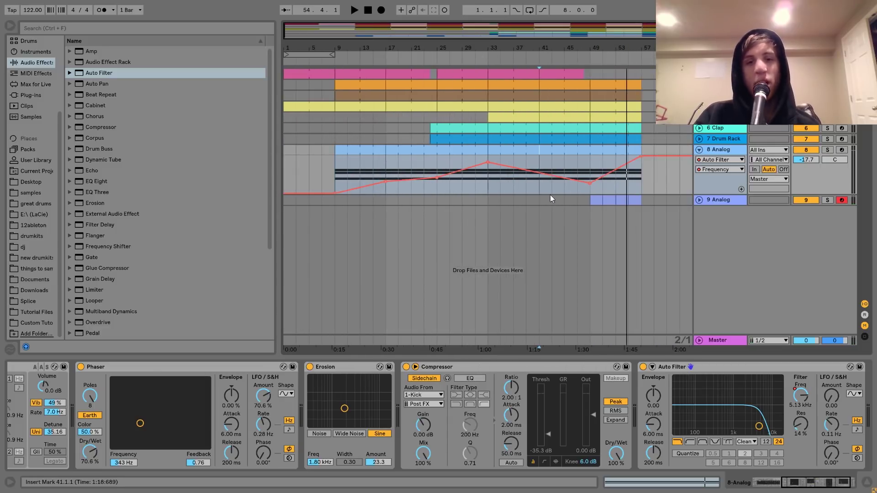
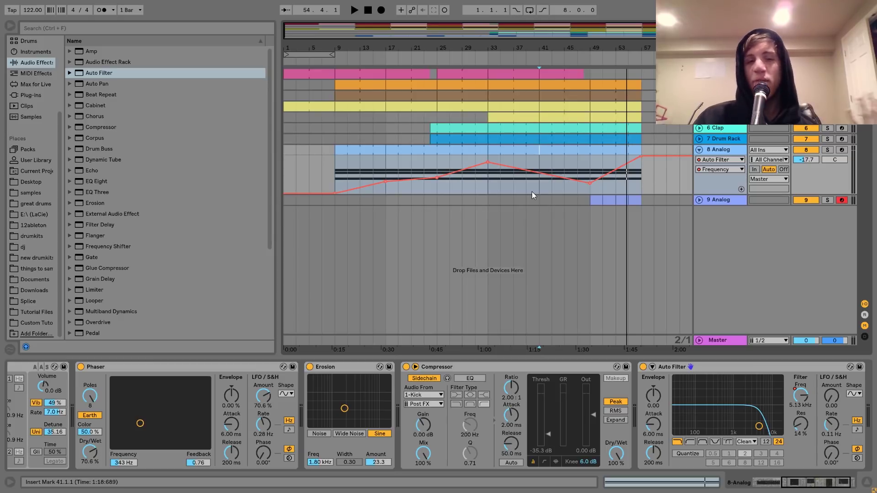
left_click(288, 118)
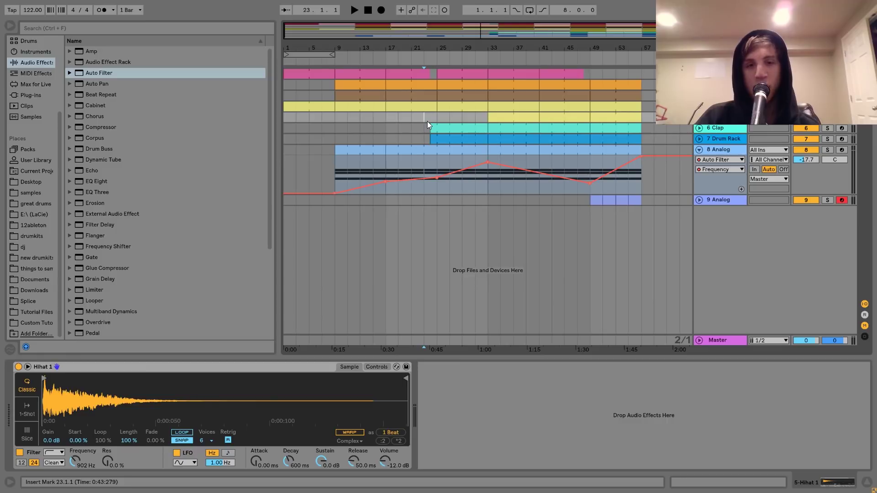
key("space")
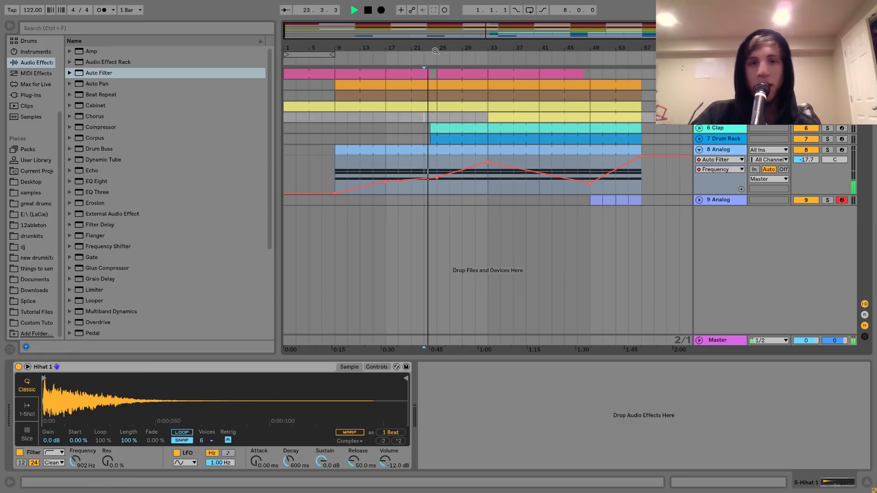
mouse_move(436, 51)
left_mouse_down()
mouse_move(436, 73)
mouse_move(435, 57)
left_mouse_up()
key("space")
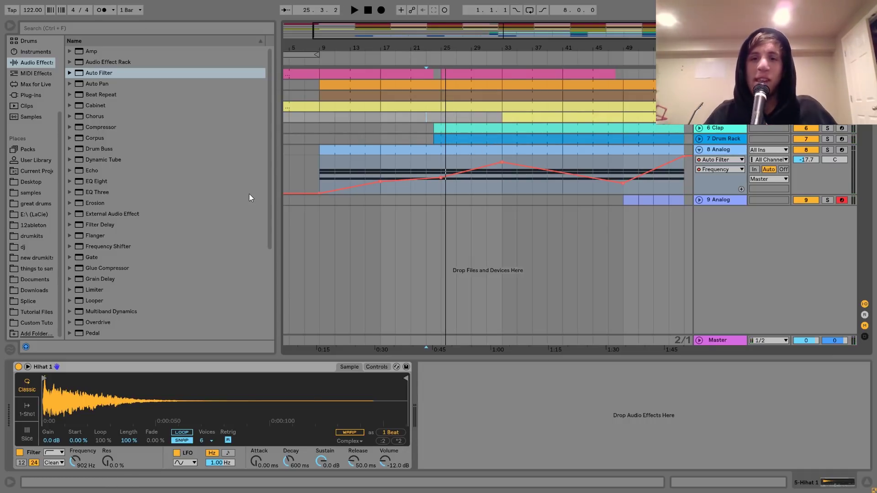
key("space")
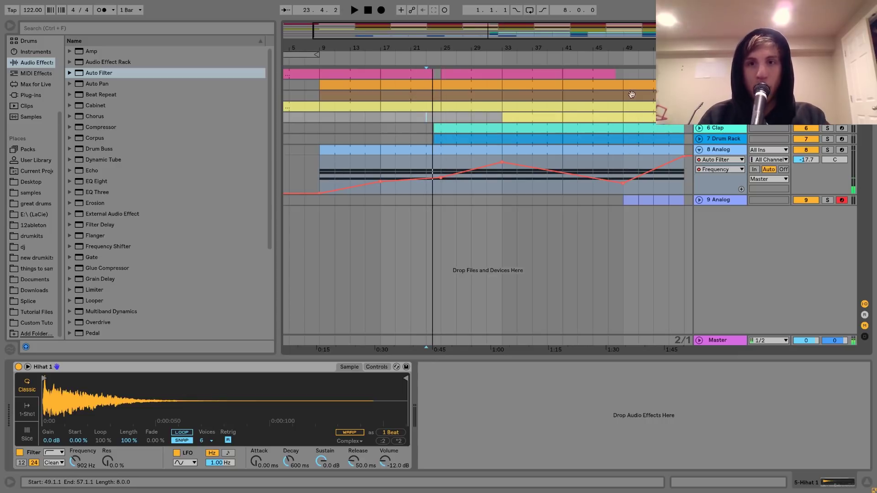
- Play the section from bar 49 and try raising the 8 Analog filter frequency point at bar 49
left_click(617, 72)
left_click(639, 83)
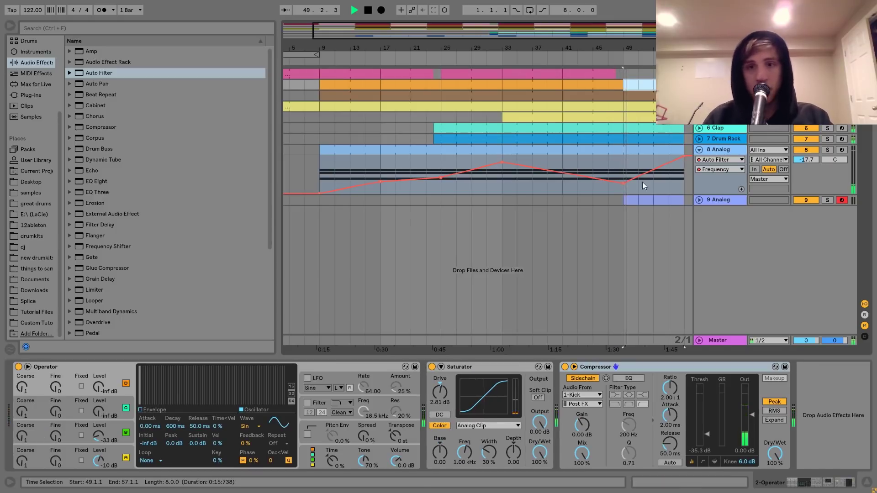
mouse_move(623, 184)
left_click_drag(623, 185, 623, 178)
key("ctrl+z")
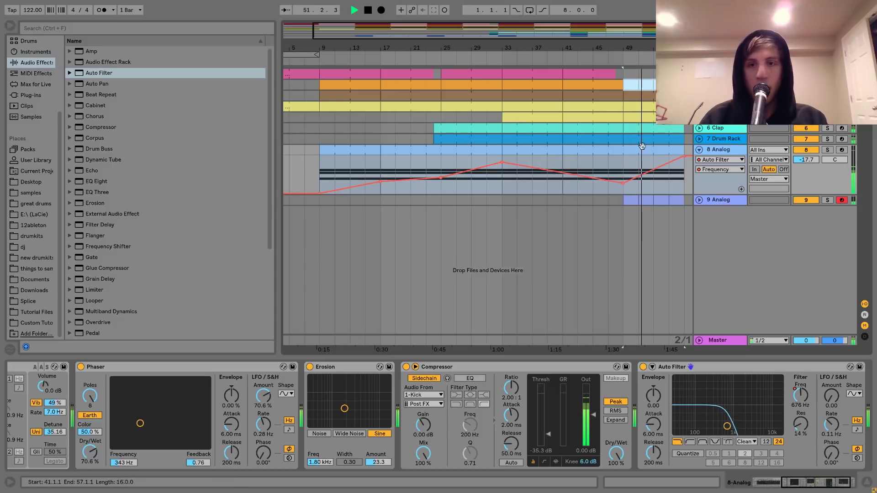
- Transpose the two long F1 notes in the 2 Operator bass clip at bar 49 down one octave to F0
left_click(650, 86)
key("space")
double_click(649, 86)
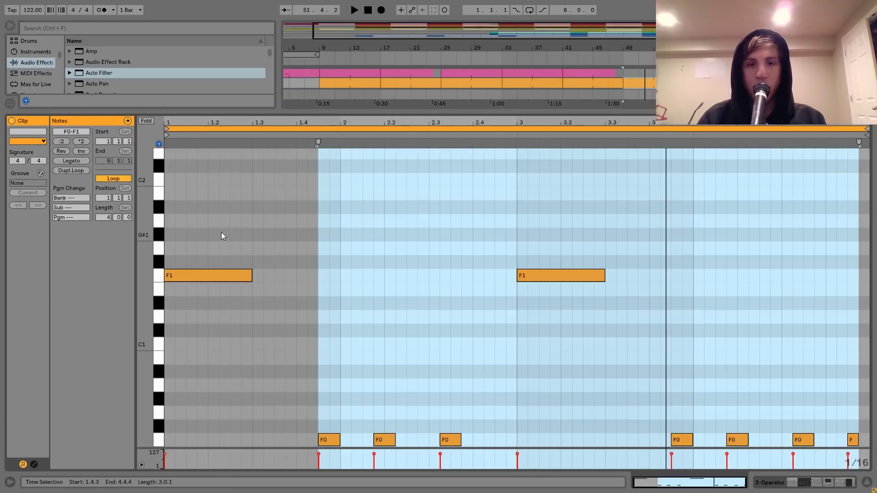
left_click_drag(221, 236, 670, 311)
key("shift+Down")
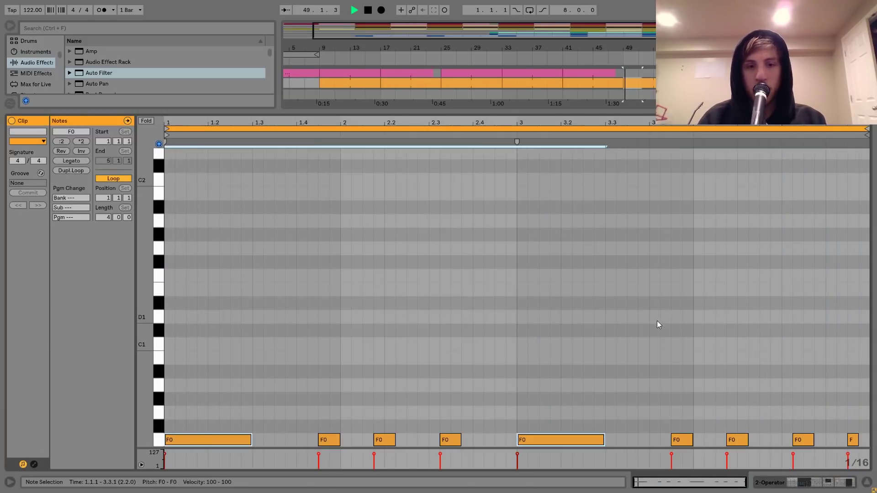
left_click(758, 485)
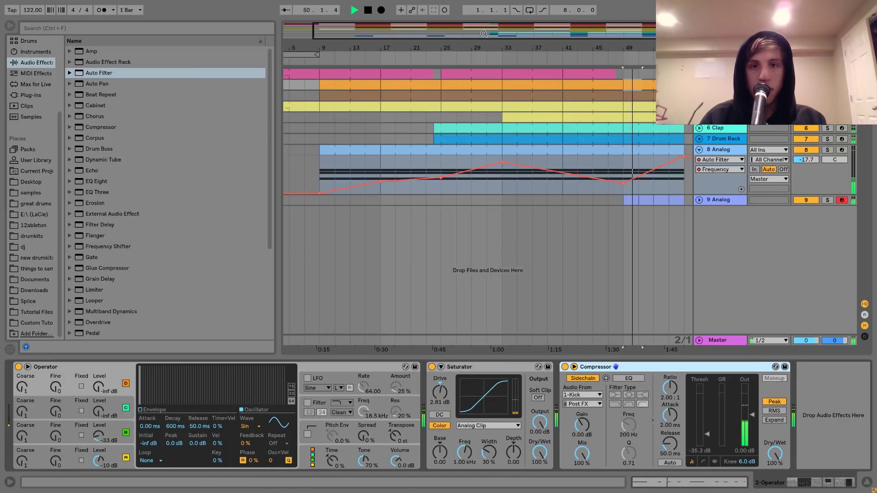
- Recolor the 2 Operator clip spanning bars 49–57 teal
left_click(618, 73)
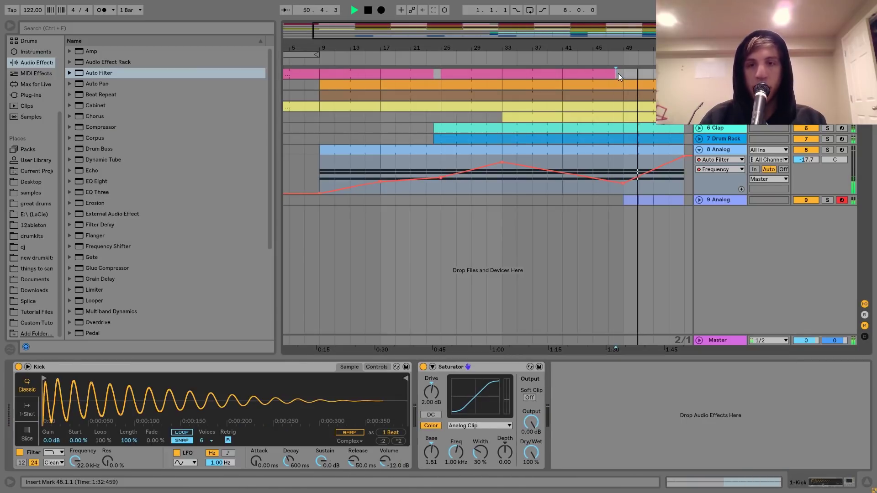
right_click(649, 85)
left_click(726, 286)
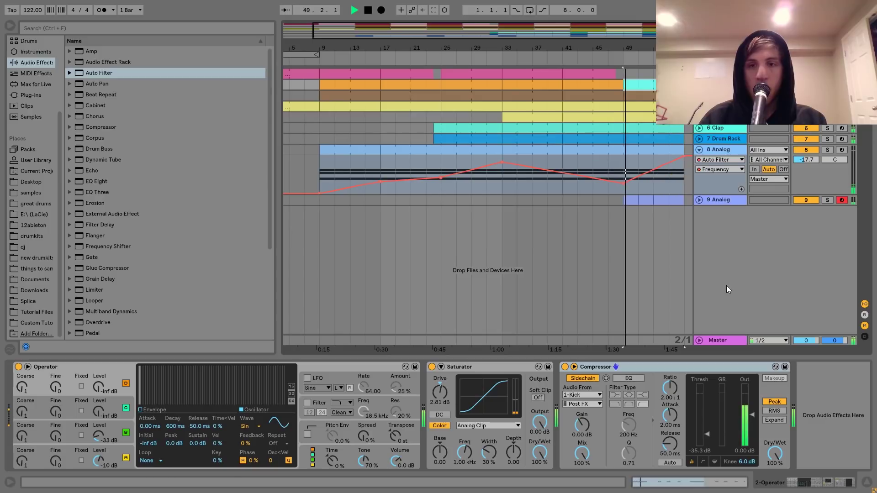
- Unfold track 9 and automate the 9 Analog F1 Freq with 834 at bar 51, a dip at bar 53 and 13.4k at bar 57
left_click(631, 156)
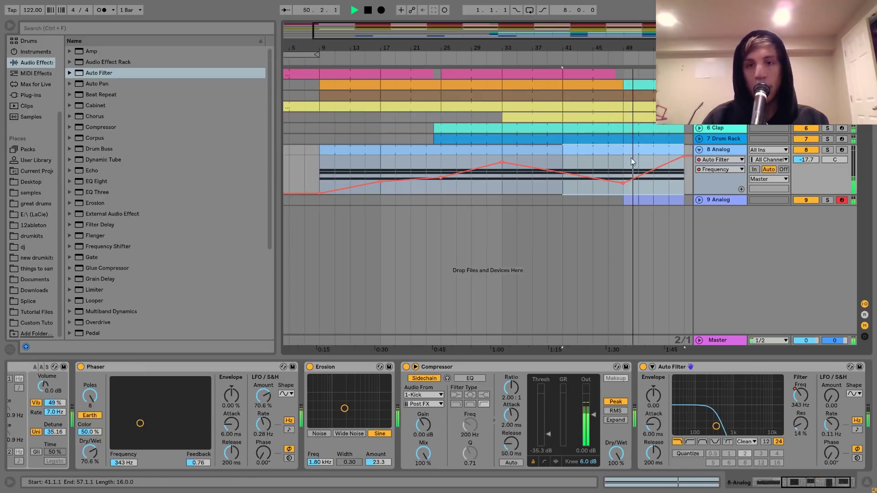
left_click(621, 205)
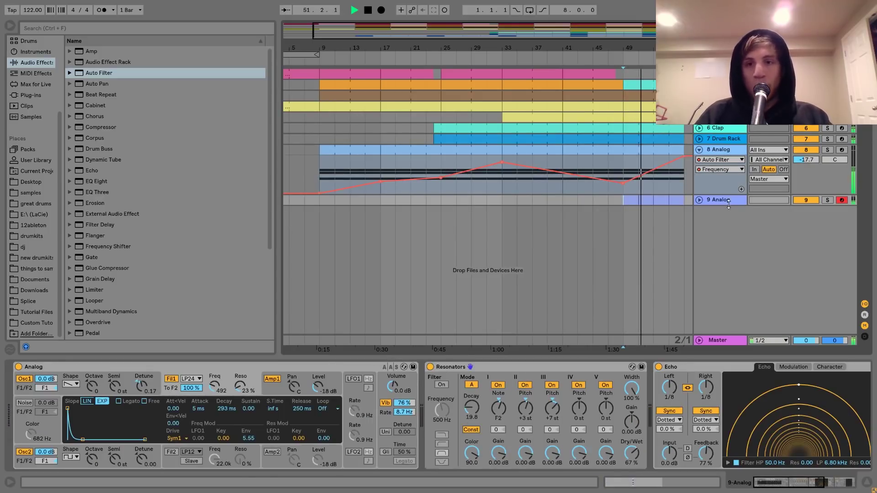
left_click(698, 200)
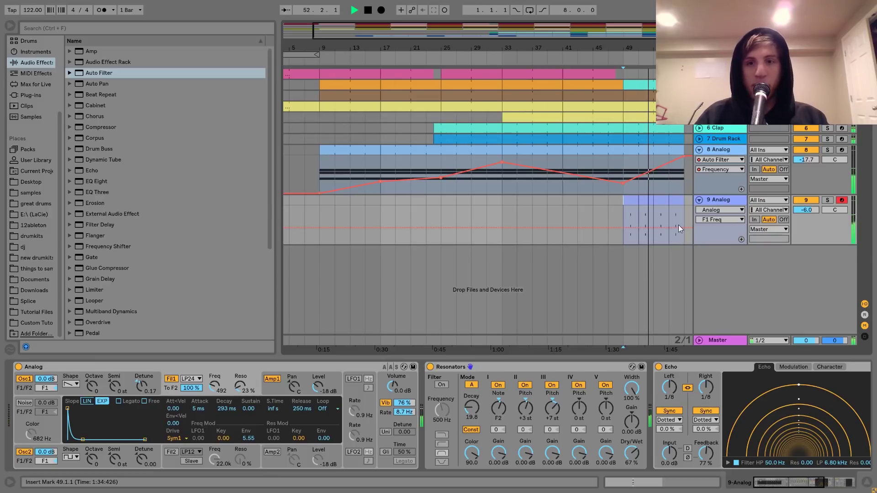
left_click(638, 227)
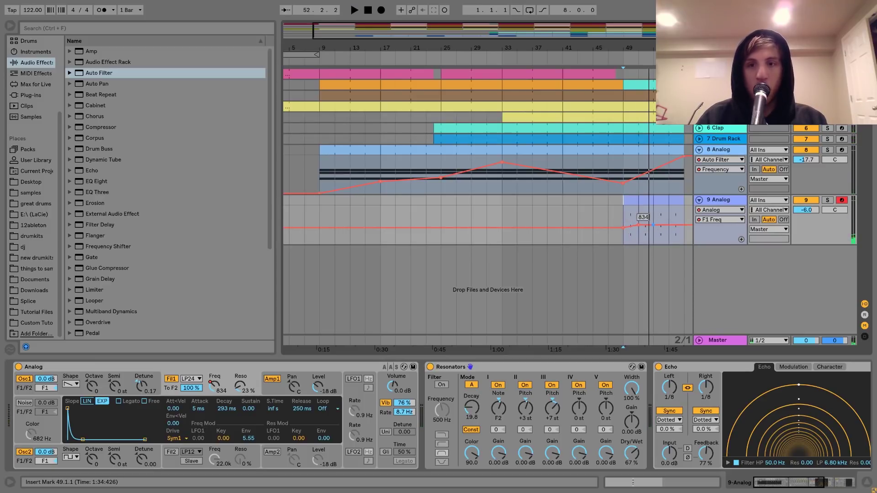
left_click_drag(659, 225, 654, 238)
left_click(641, 219)
key("space")
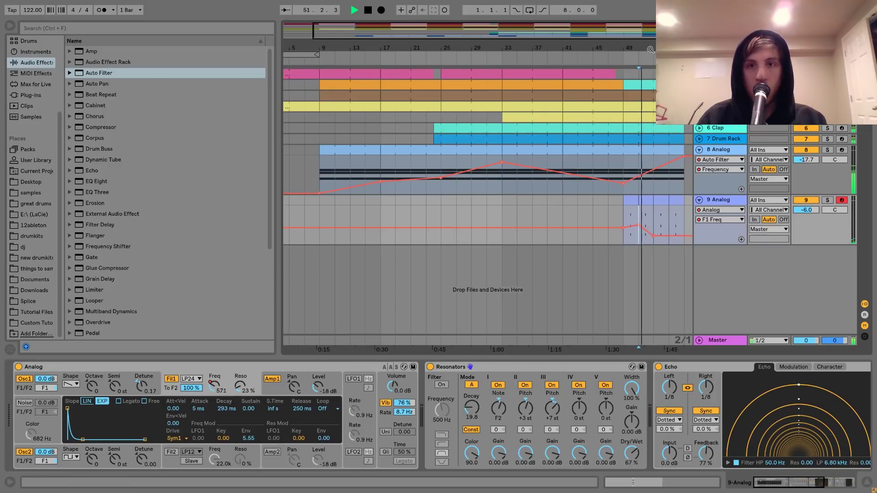
mouse_move(640, 48)
left_mouse_down()
mouse_move(628, 64)
mouse_move(535, 101)
left_mouse_up()
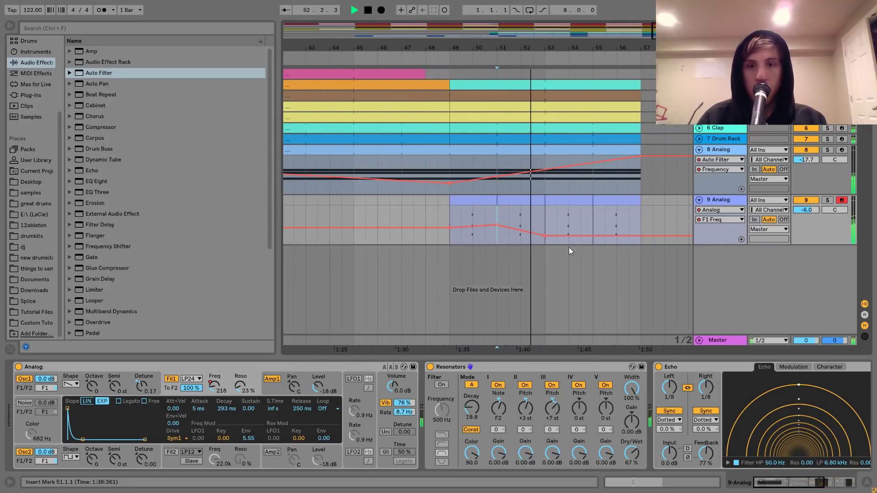
left_click_drag(602, 235, 641, 209)
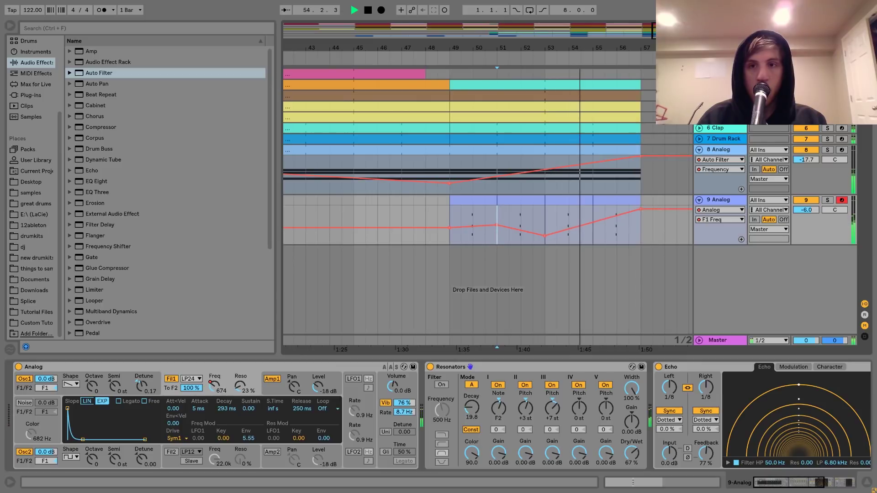
- Duplicate the 9 Analog clips from bars 49–57 and the 8 Analog clip from bars 41–57 so both copies start at bar 57
left_click(620, 196)
left_click(469, 203)
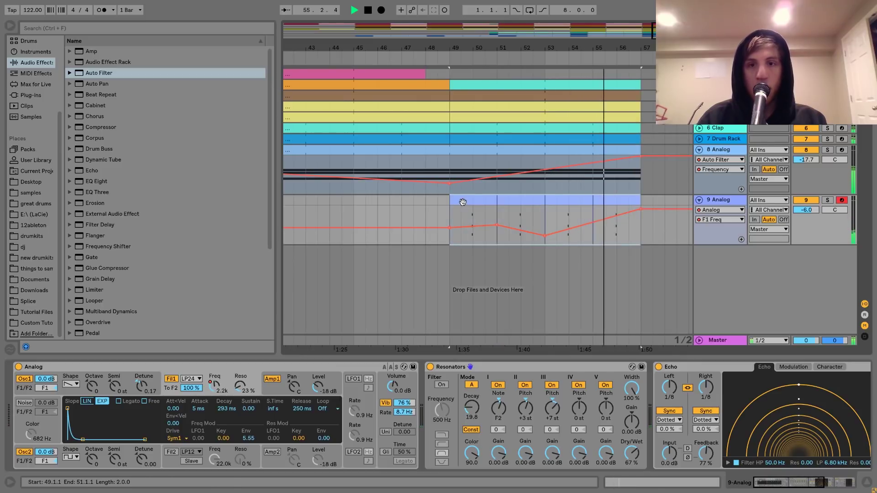
left_click(392, 152)
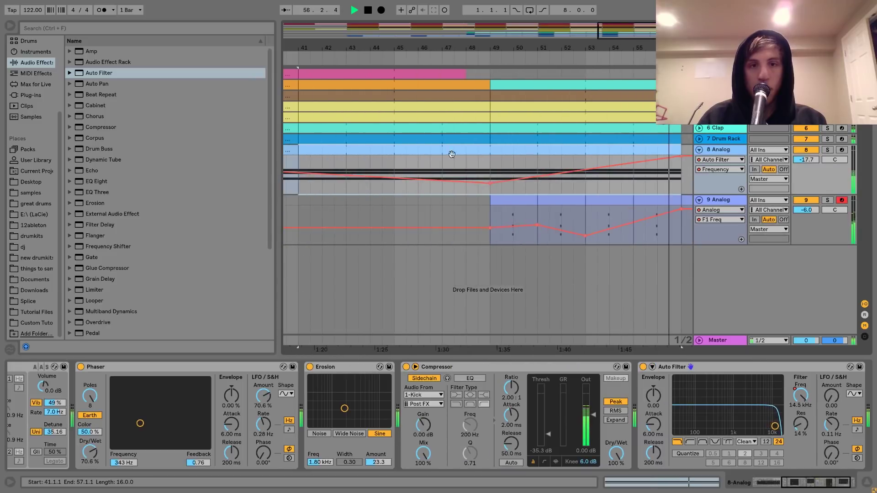
key("ctrl+d")
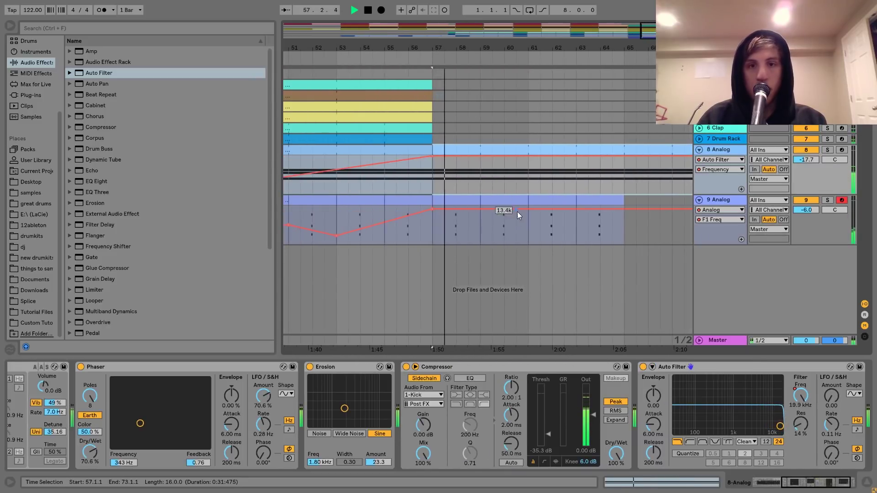
- Shape the 9 Analog F1 Freq after bar 59 with a dip near bar 61, a slight rise past bar 63 and the minimum at bar 65
left_click(492, 209)
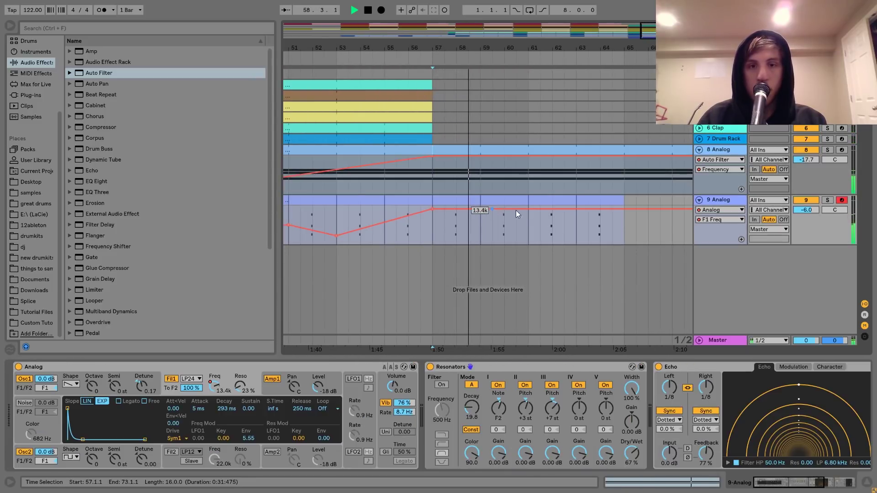
left_click_drag(532, 210, 533, 228)
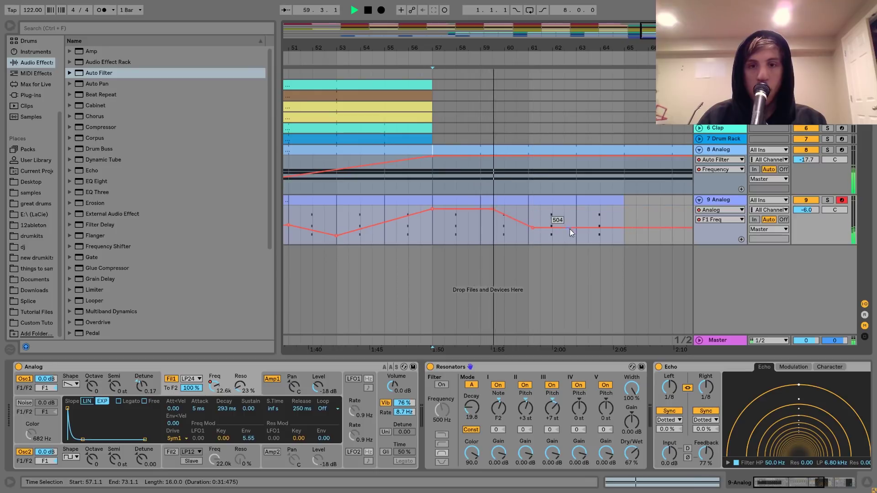
left_click_drag(589, 228, 588, 225)
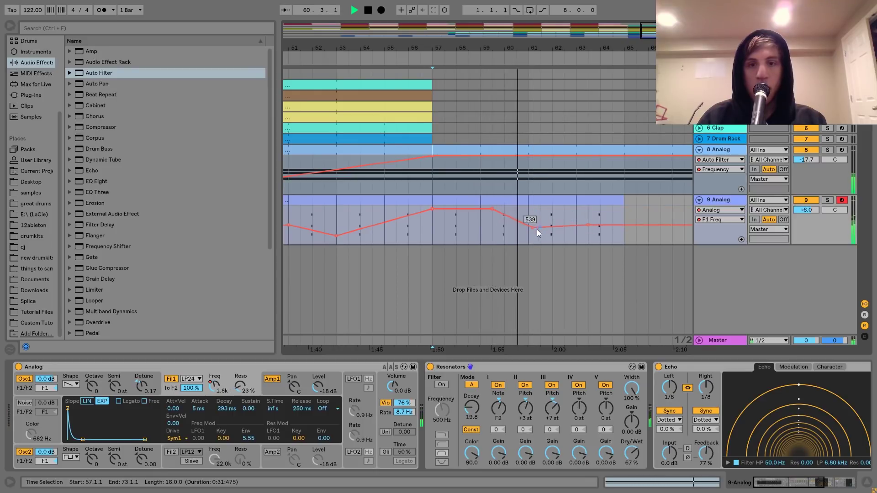
left_click_drag(532, 227, 533, 231)
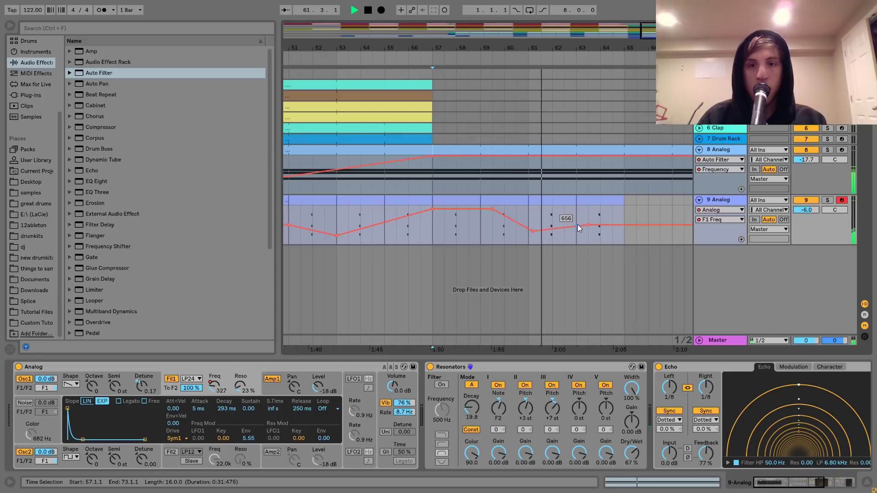
left_click_drag(625, 225, 624, 244)
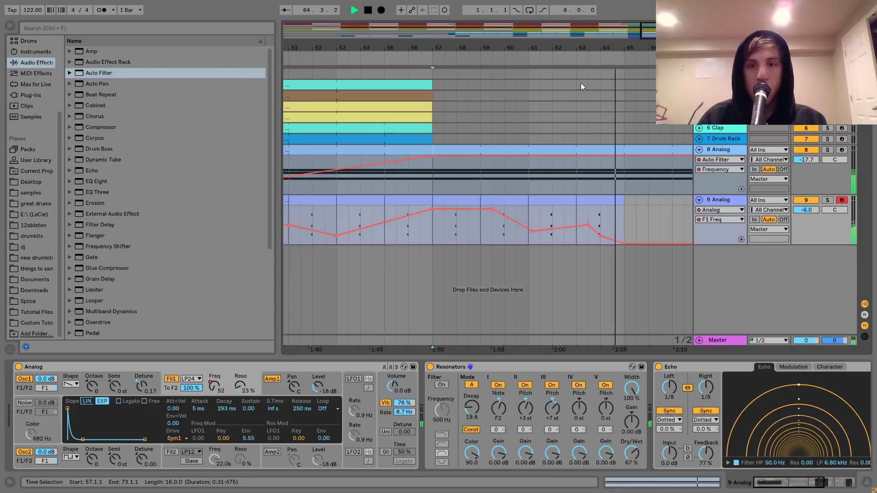
key("space")
- Shorten the copied 8 Analog clip so that it ends at bar 65
left_click_drag(567, 49, 567, 27)
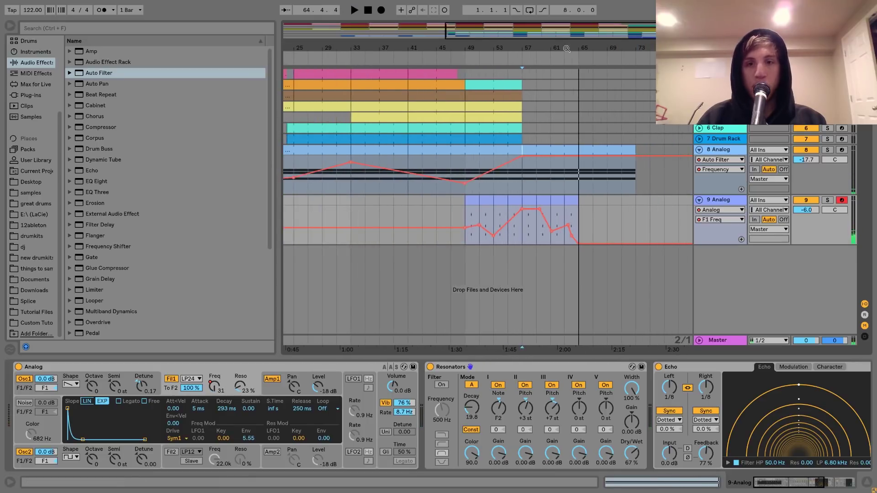
left_click(627, 150)
left_click_drag(631, 149, 575, 150)
- Play from bar 55 and duplicate the 3 Operator clip from bars 49–57 to bar 57
left_click(509, 73)
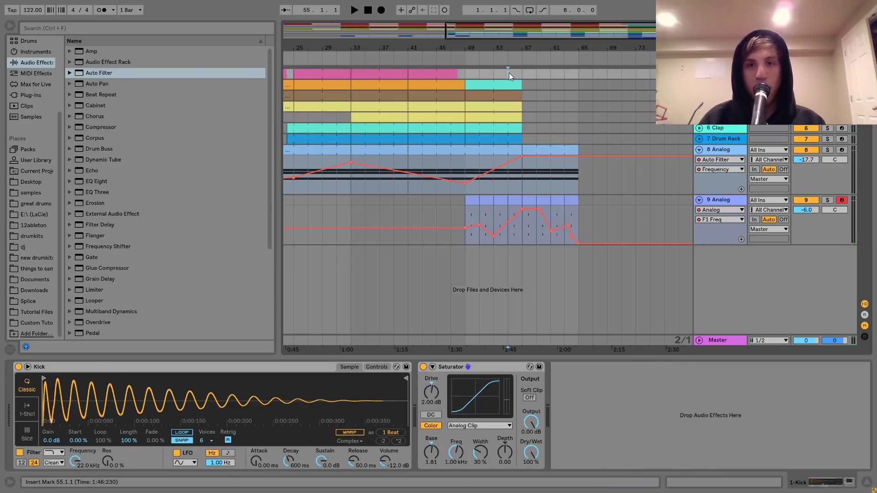
key("space")
left_click(498, 95)
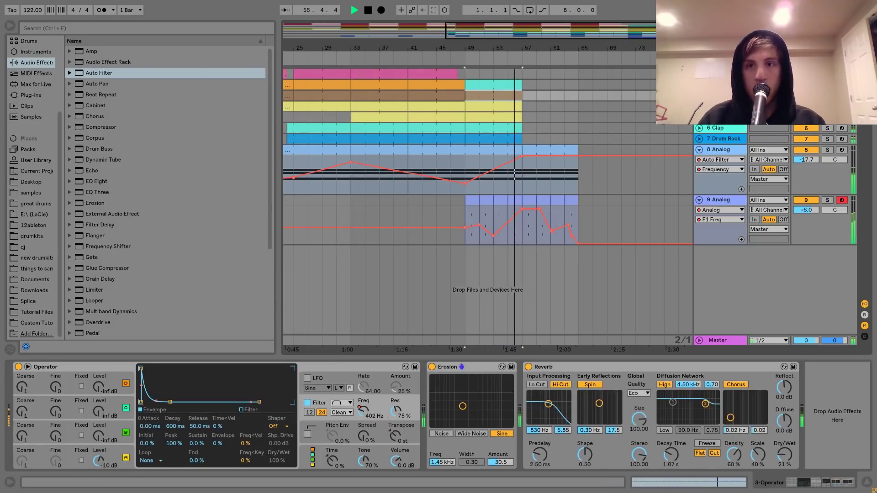
key("ctrl+d")
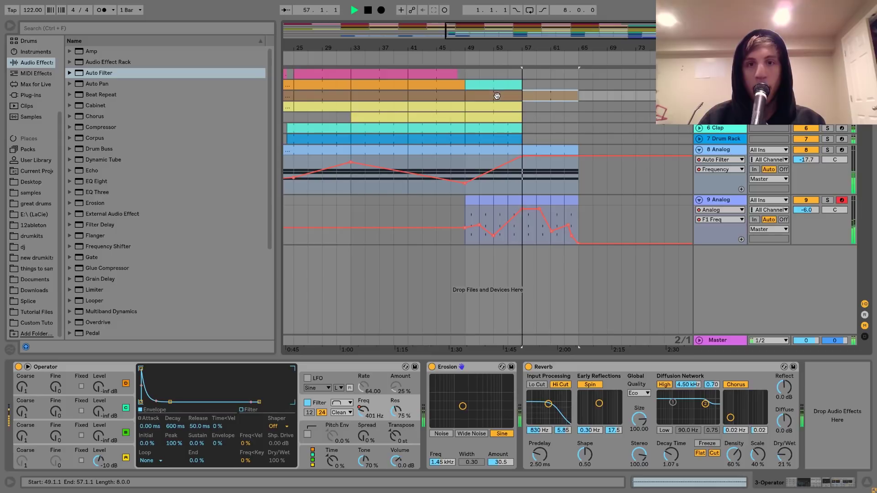
- Fold the 8 Analog track and copy the Drum Rack clip from bars 49–57 to bar 57
left_click(699, 149)
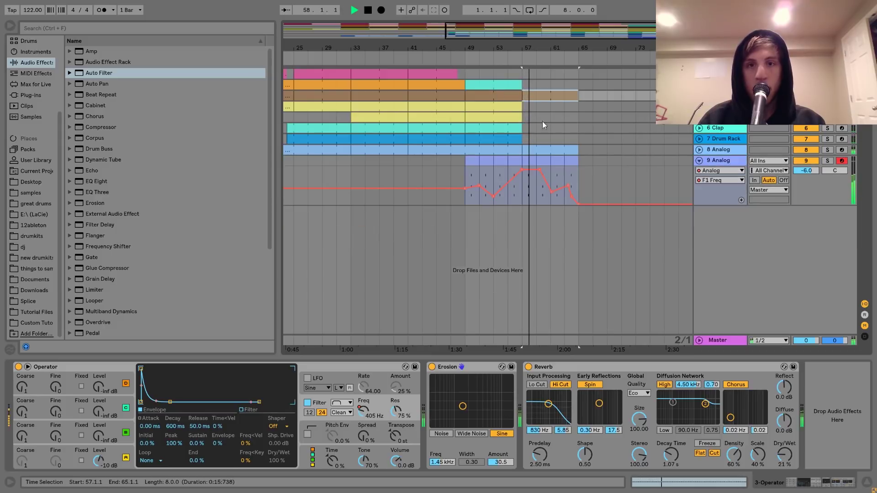
left_click(500, 129)
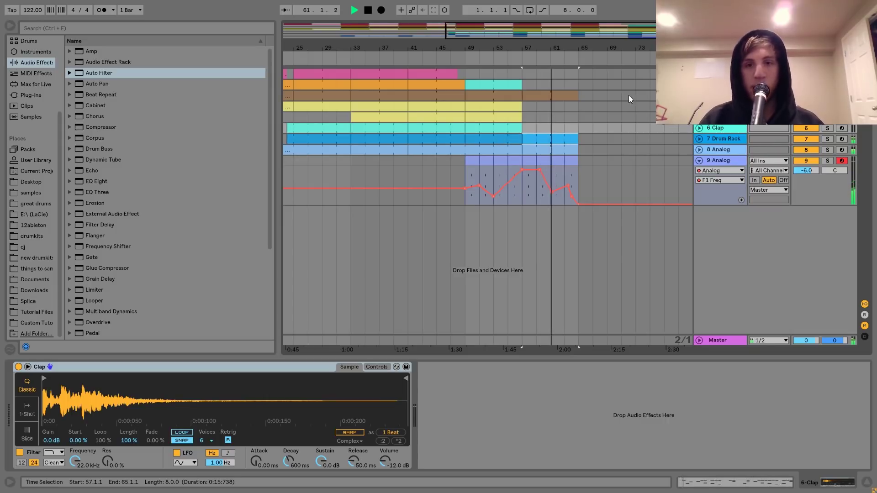
- Clear bar 64 from the 3 Operator and 7 Drum Rack clips so that both end at bar 64
left_click_drag(573, 48, 623, 136)
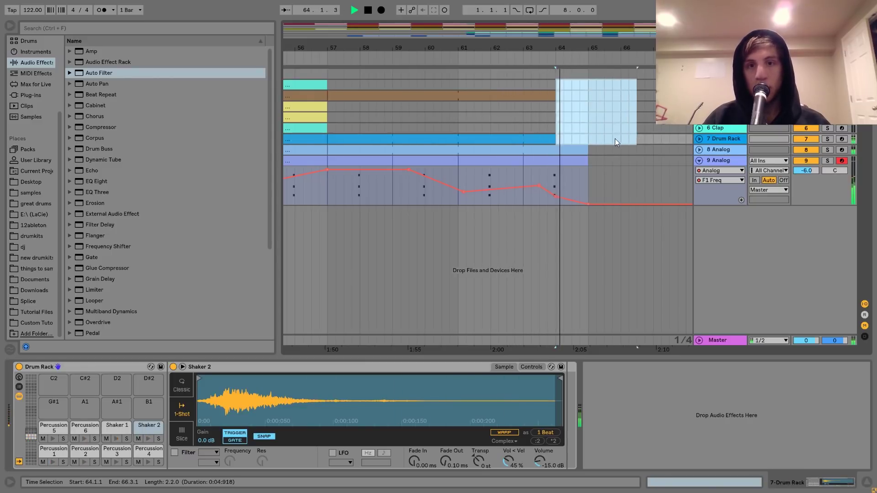
left_click_drag(546, 50, 643, 35)
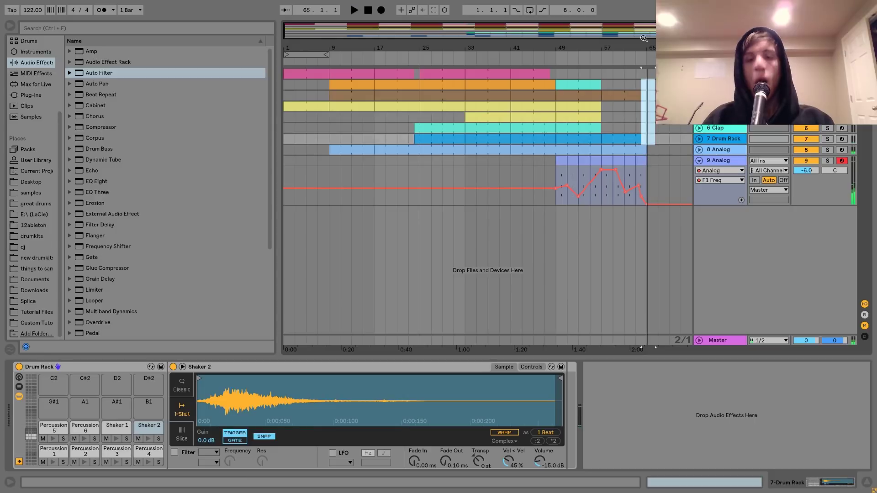
- Play the breakdown from bar 49 and again from bar 55, checking the 6 Clap and 3 Operator tracks
left_click(558, 73)
key("space")
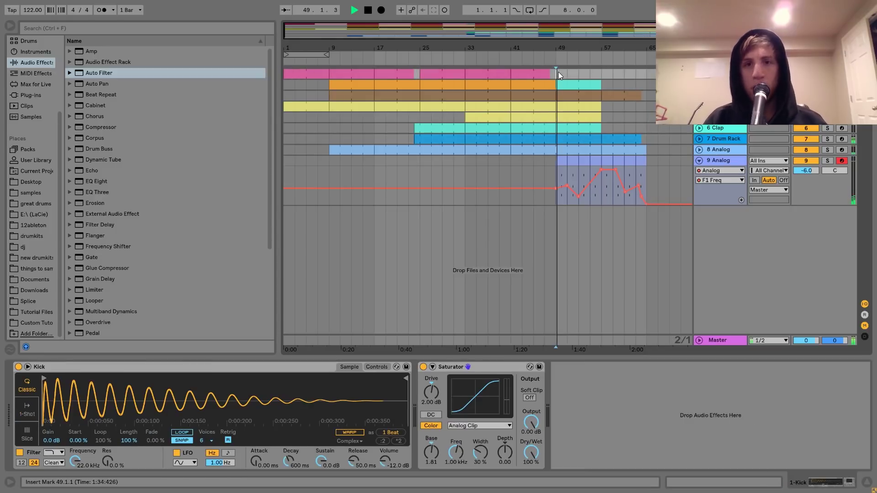
key("space")
left_click(600, 75)
left_click(594, 75)
key("space")
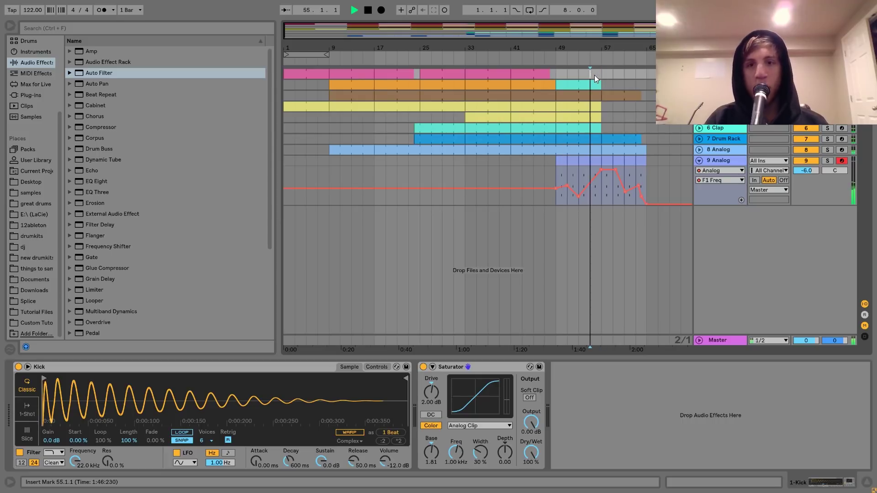
left_click_drag(600, 48, 511, 119)
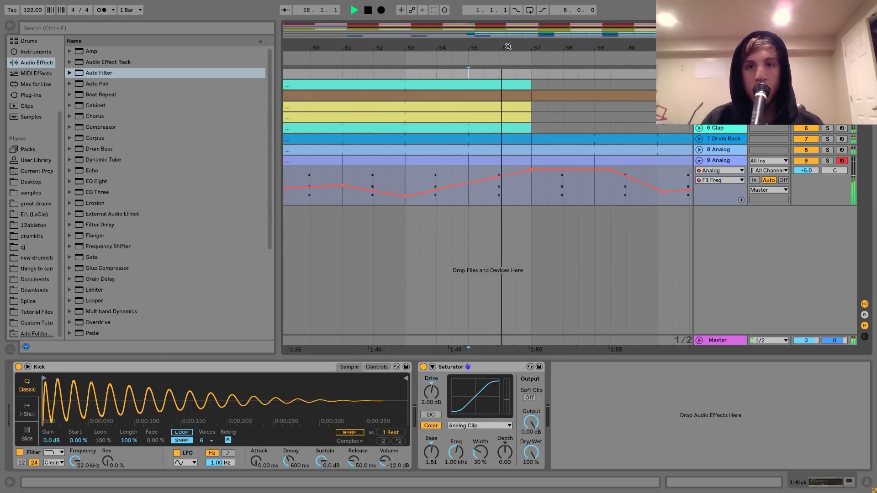
left_click(716, 129)
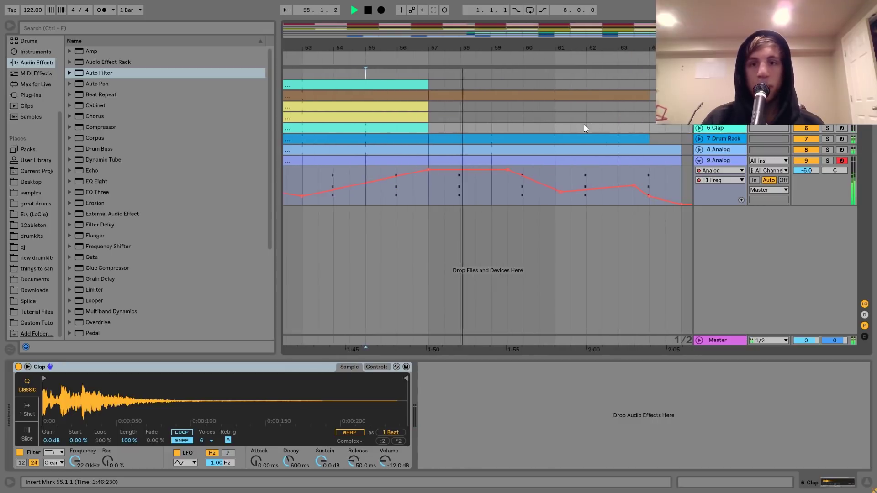
left_click(719, 96)
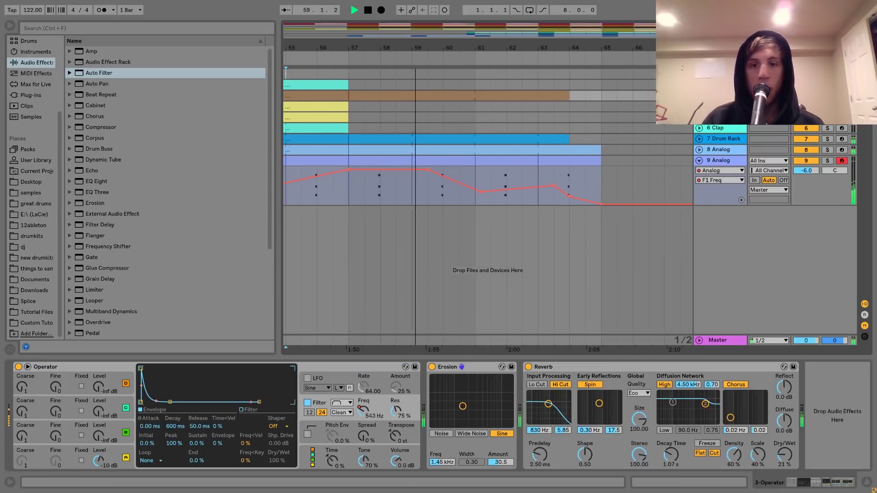
- Fold the 9 Analog track and duplicate its clips from bars 57–65 to bar 65
left_click(700, 160)
left_click_drag(512, 47, 628, 10)
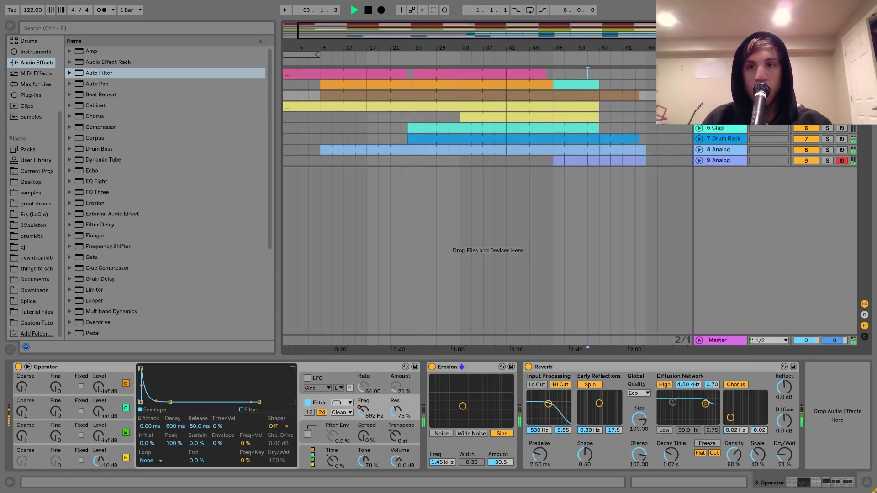
left_click(637, 161)
left_click(606, 161, "shift")
key("ctrl+d")
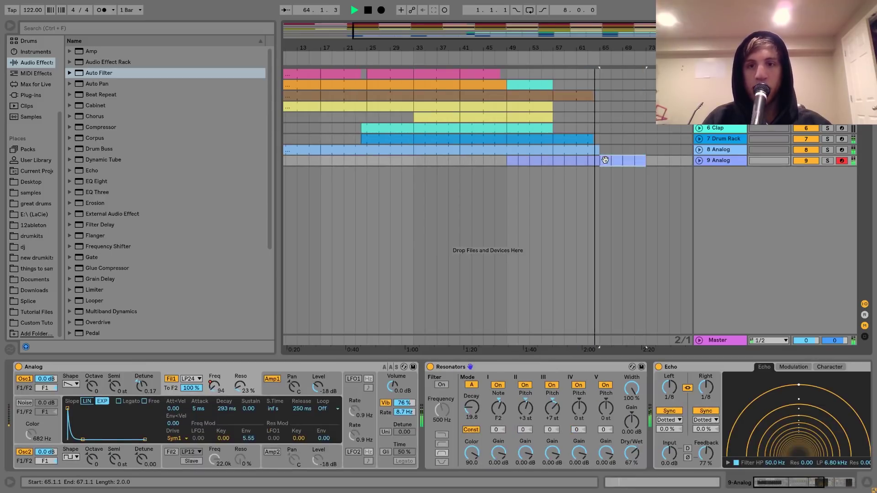
- Copy the clips of tracks 1 to 8 from bars 33–41 and paste them at bar 65
left_click(518, 87)
left_click(450, 74)
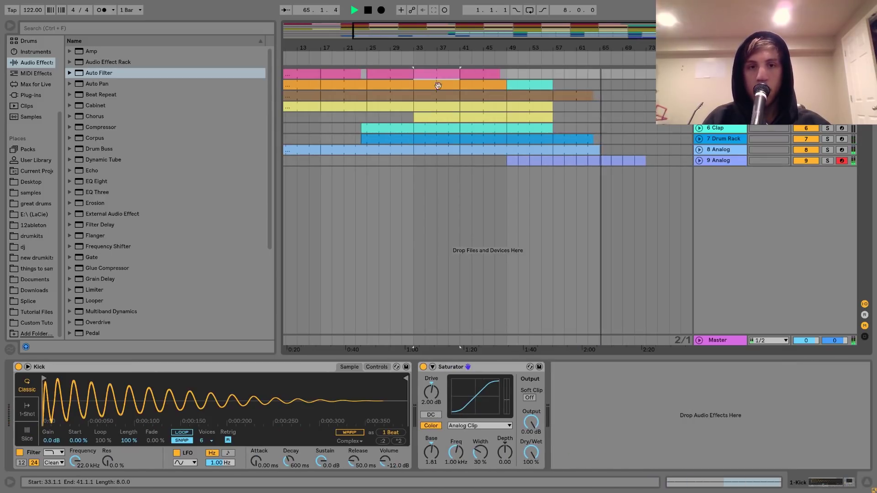
left_click(452, 152, "shift")
key("space")
left_click(600, 72)
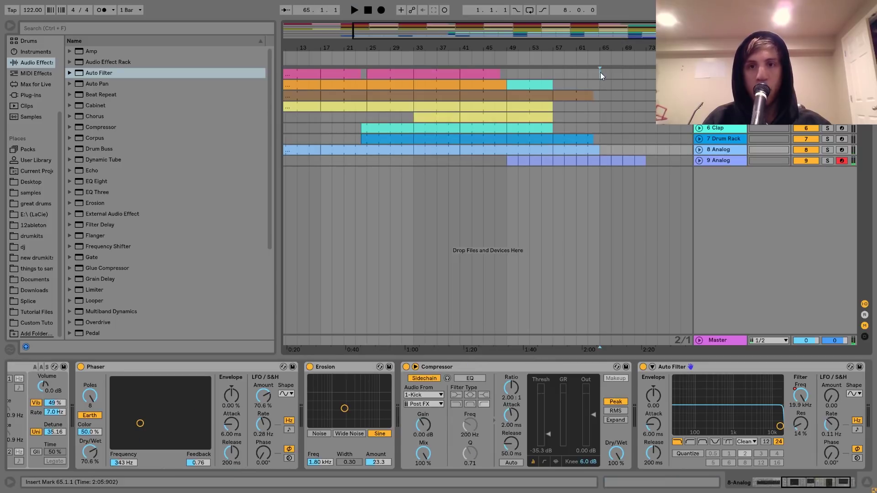
key("ctrl+v")
- Play from bar 63 to check the transition out of the breakdown into bar 65
left_click(590, 73)
key("space")
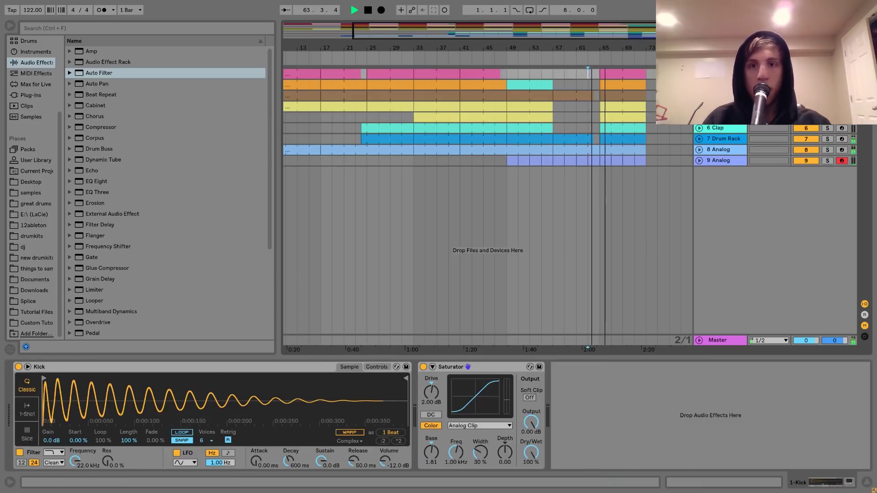
left_click_drag(610, 46, 617, 110)
left_click(562, 153)
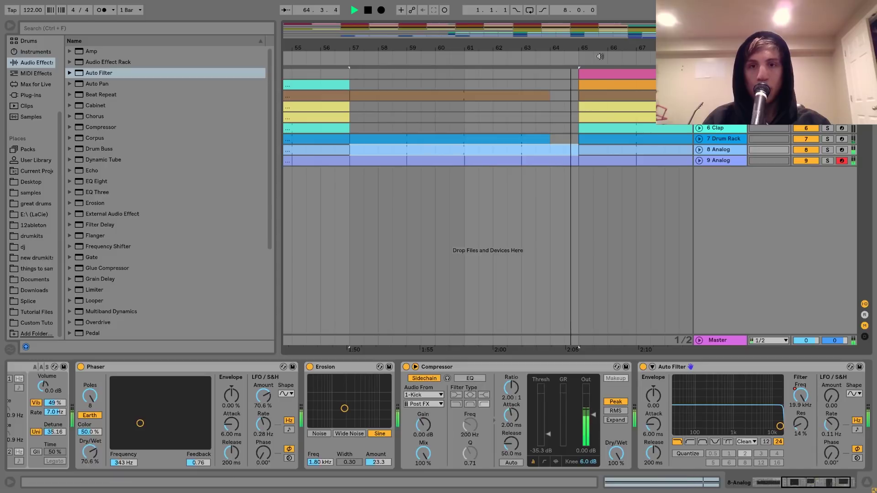
left_click_drag(581, 60, 582, 41)
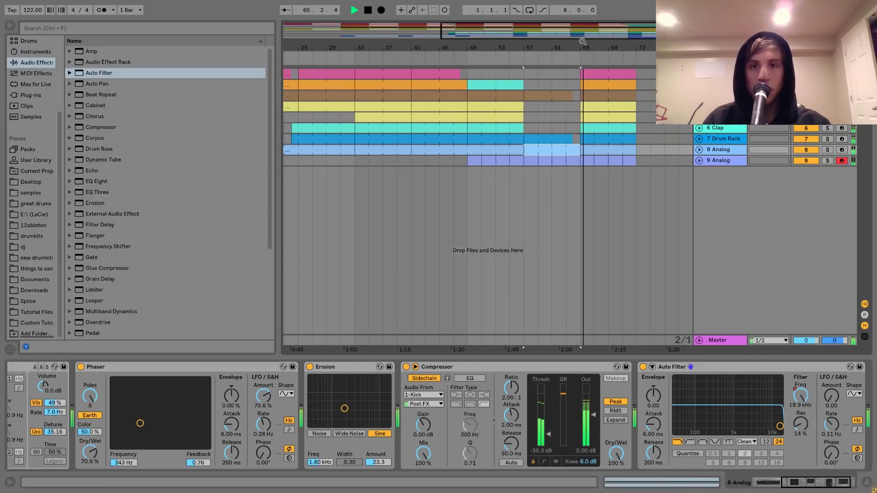
- Duplicate the clips of all nine tracks from bars 65–73 to bar 73
left_click(594, 73)
left_click(629, 163, "shift")
key("ctrl+d")
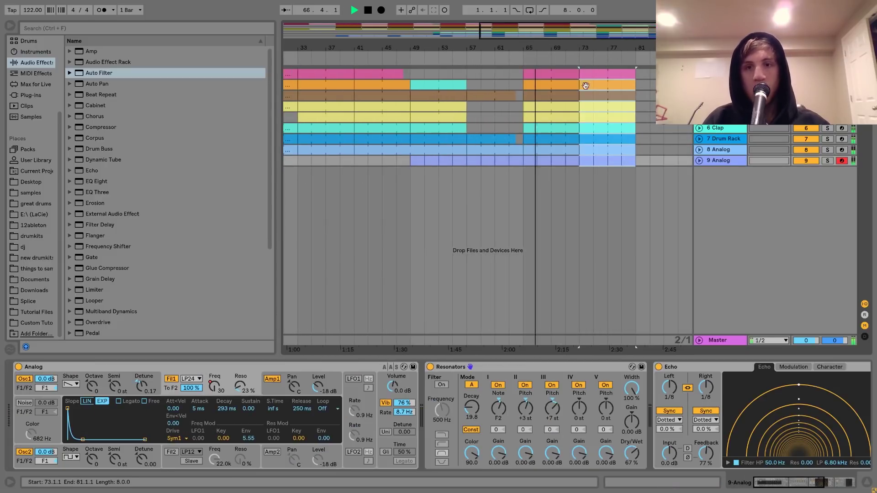
- Unfold the 9 Analog track and replace its F1 Freq minimum at bar 65 with a value of about 2.2k, holding it past bar 68
left_click(544, 75, "shift")
left_click(698, 161)
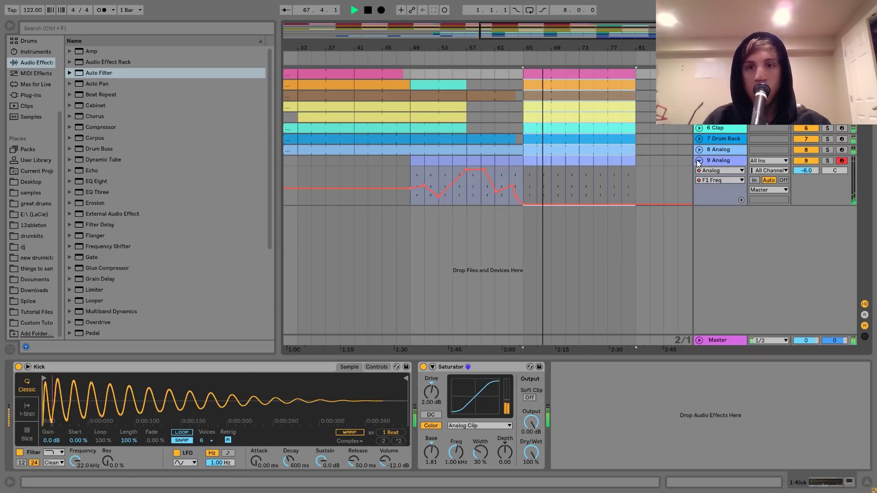
left_click(523, 195)
key("space")
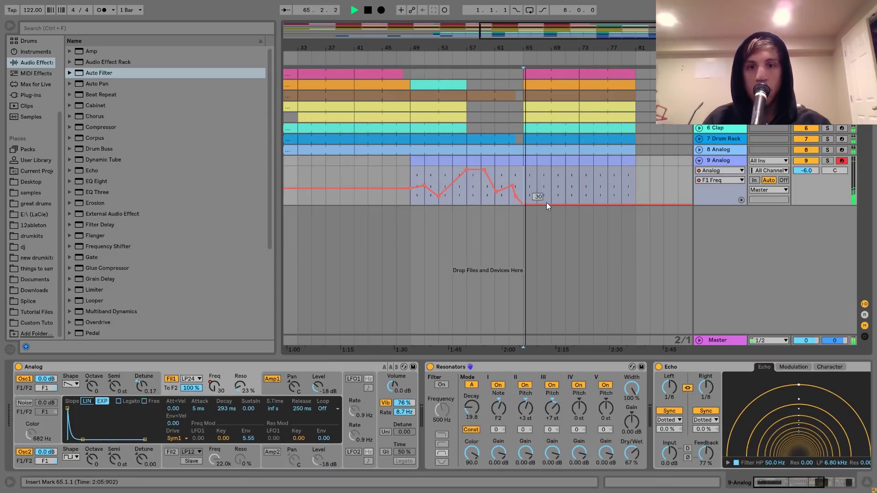
left_click_drag(547, 203, 547, 178)
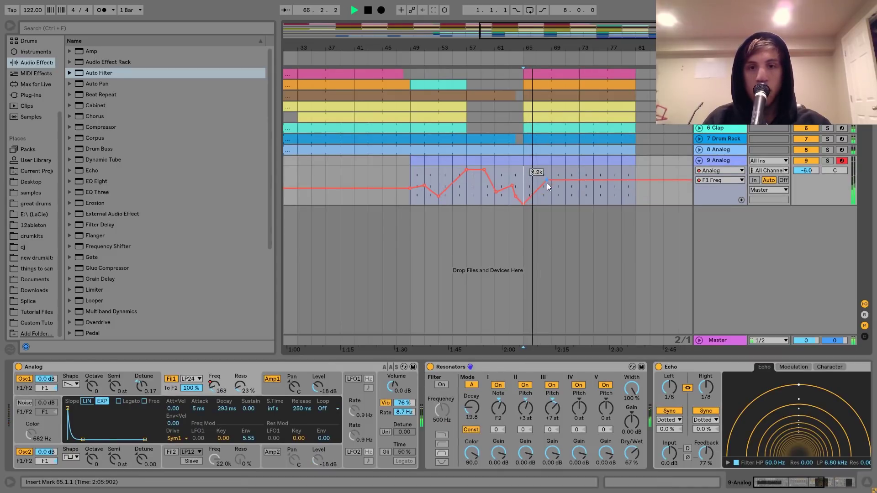
left_click(523, 203)
key("space")
key("space")
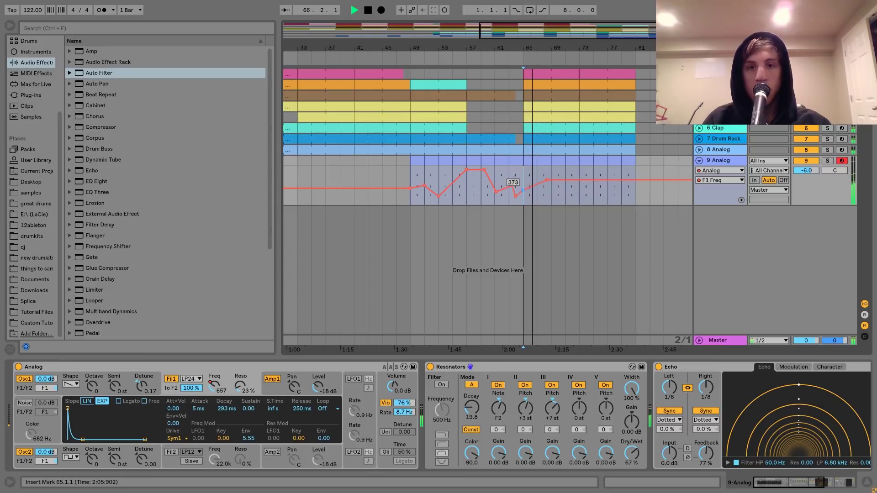
key("space")
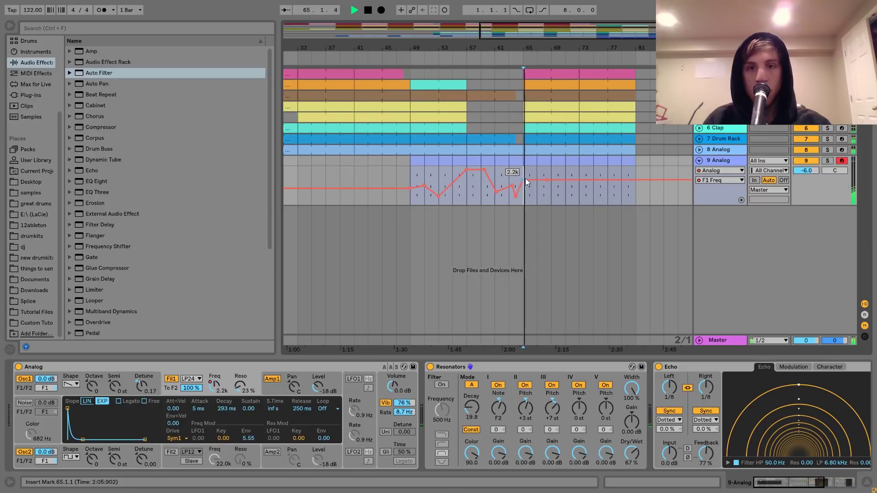
- Shape the 9 Analog F1 Freq with a dip near bar 71, about 6.4k at bar 73, a peak past bar 75 and about 337 at bar 81
left_click_drag(547, 180, 547, 186)
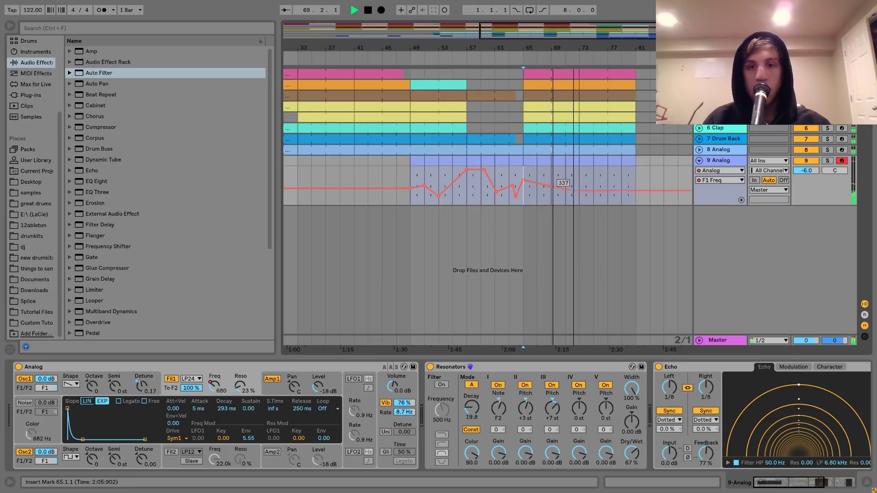
left_click_drag(571, 191, 579, 172)
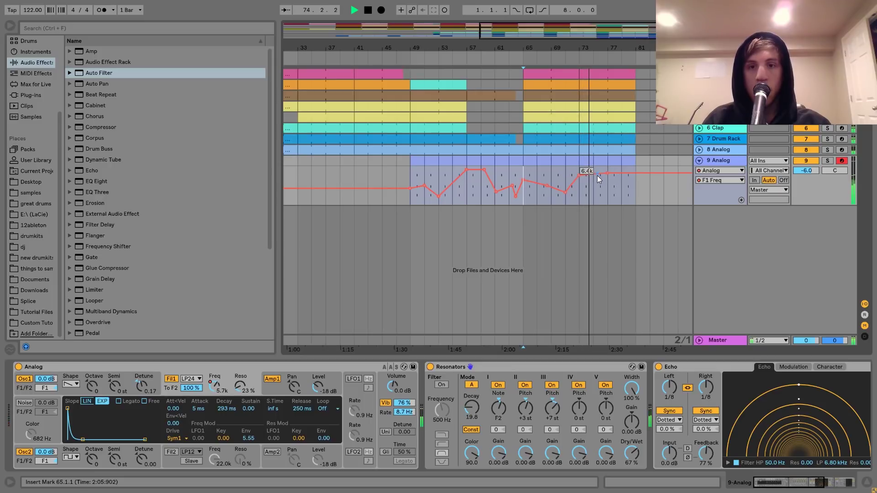
left_click_drag(596, 175, 598, 167)
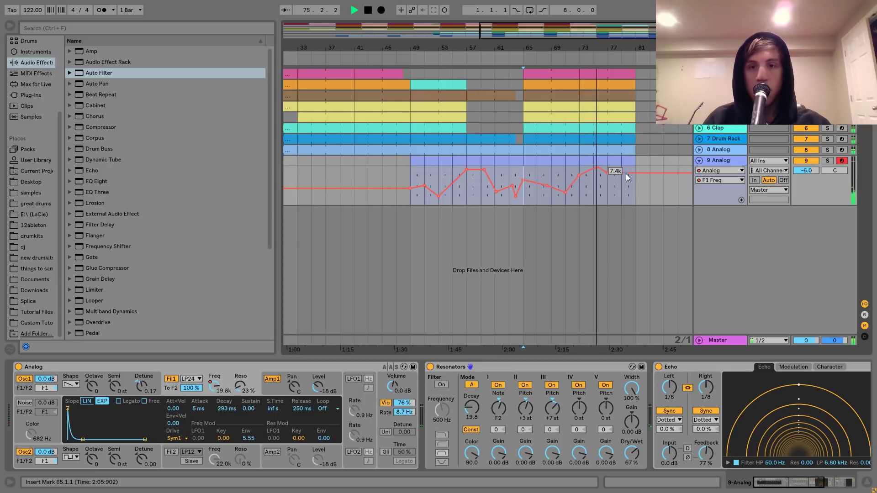
left_click_drag(637, 173, 636, 190)
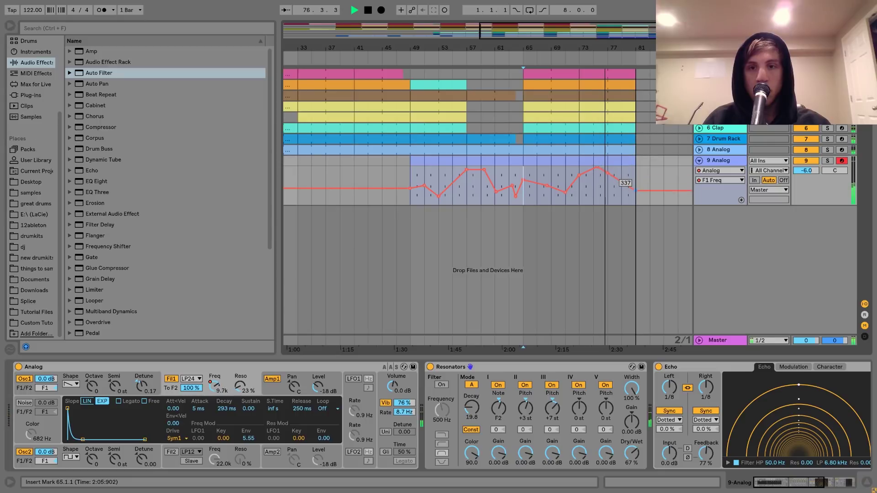
- Shorten the last Kick clip so that it ends at bar 80 and unfold the 1 Kick track
left_click(699, 161)
left_click_drag(629, 50, 632, 72)
left_click(650, 75)
left_click(699, 74)
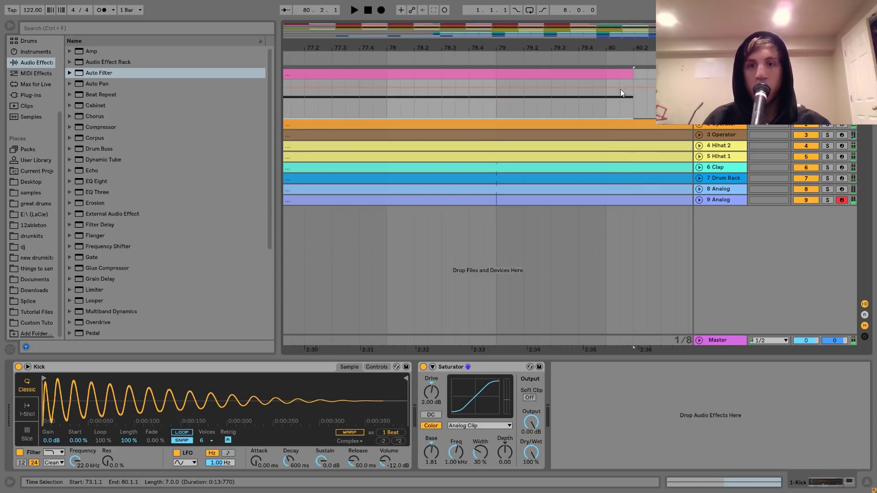
left_click(609, 108)
key("space")
double_click(624, 34)
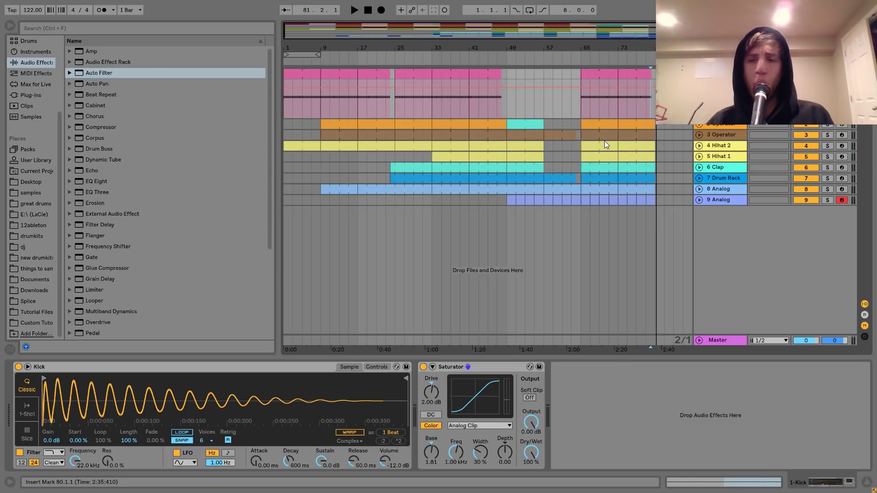
- Duplicate the clips of tracks 1 to 8 from bars 65–81 to bar 81 and play briefly from there
left_click(588, 191)
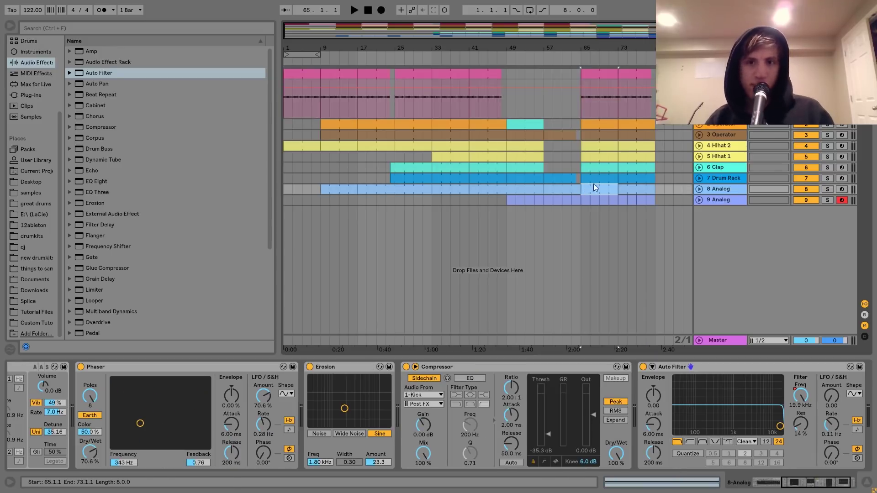
left_click(654, 74, "shift")
key("ctrl+d")
key("space")
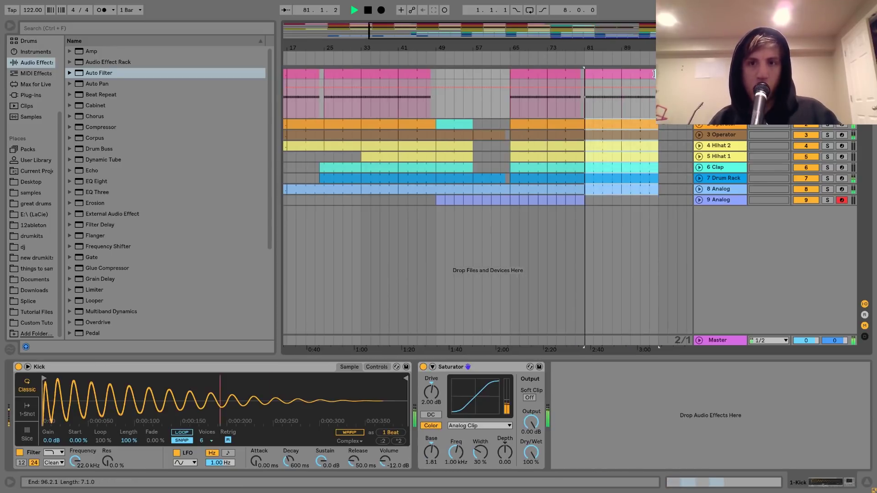
key("space")
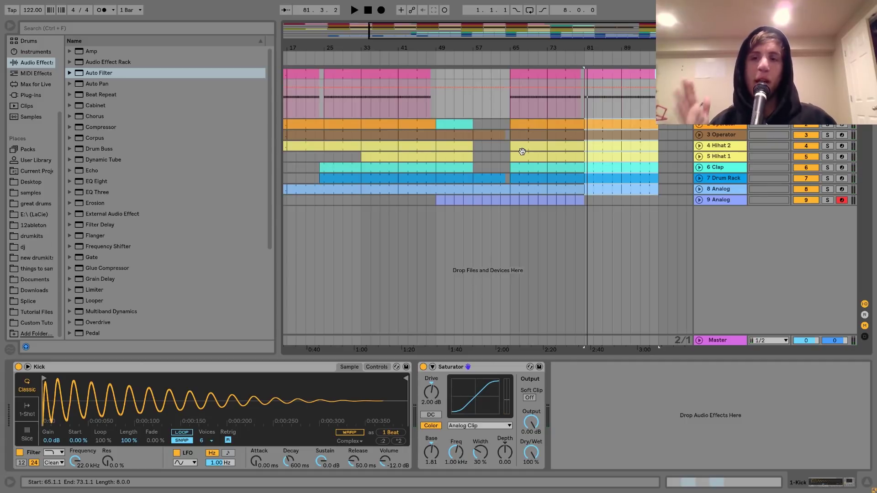
- Play from bar 47 to check the transition into the breakdown
scroll(523, 151, "left", 3)
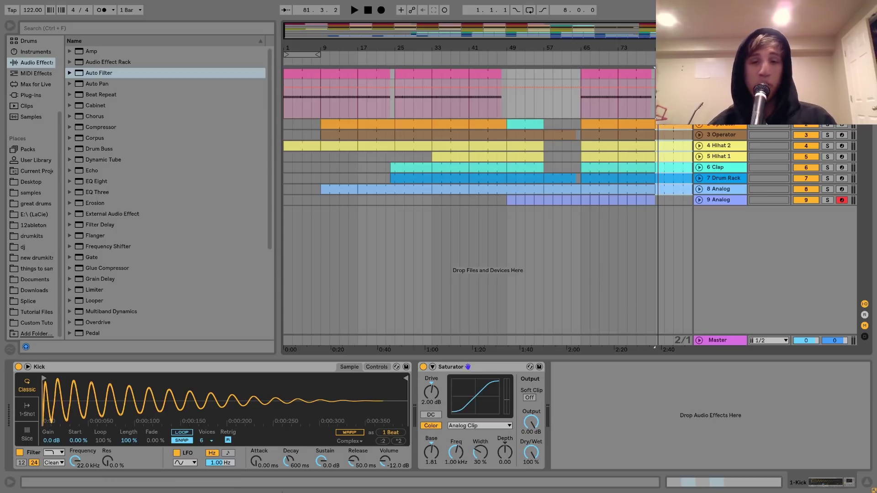
left_click(495, 108)
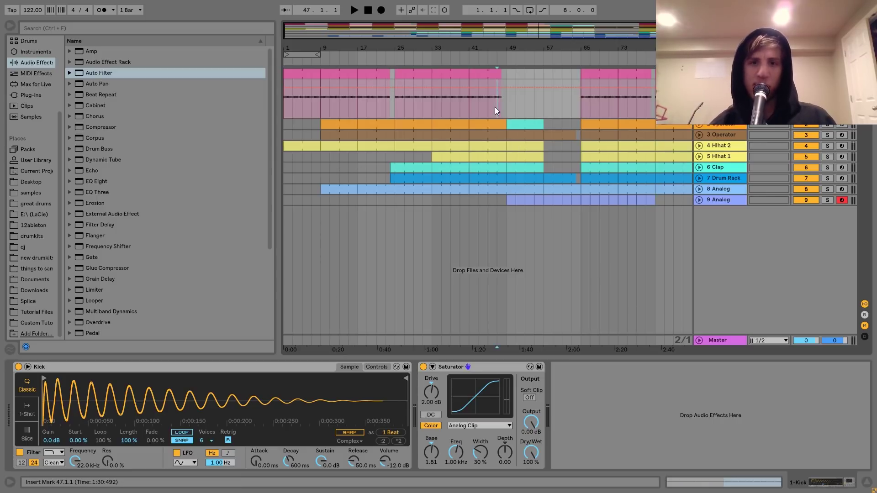
key("space")
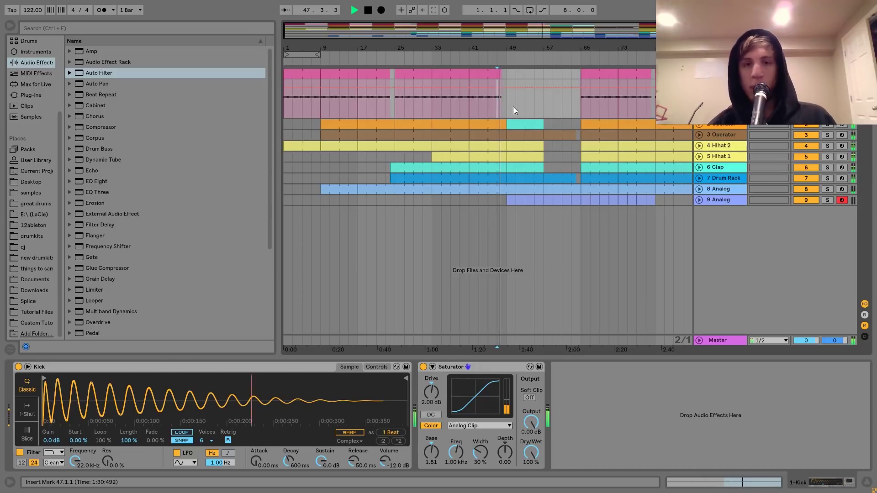
left_click(699, 74)
left_click(699, 73)
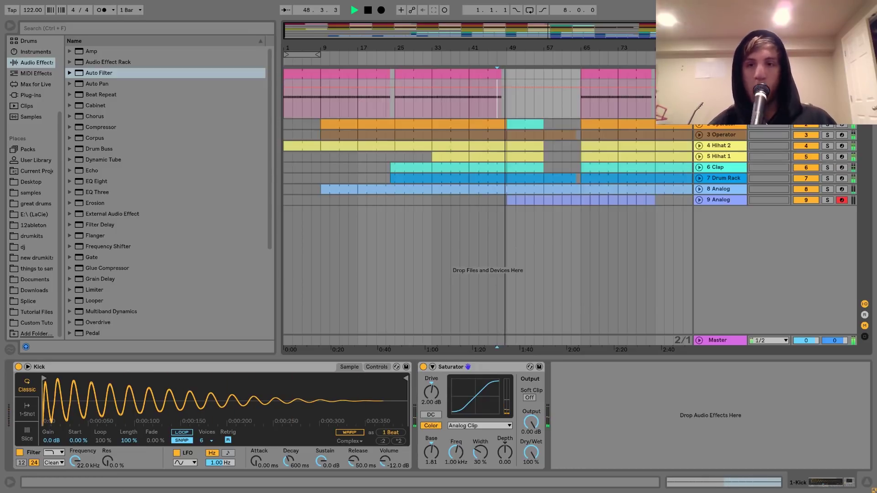
- Unfold the 3 Operator track and raise its Filter Freq automation to about 2.91 kHz at 48.3
left_click(699, 134)
key("space")
left_click_drag(502, 48, 500, 117)
left_click(547, 167)
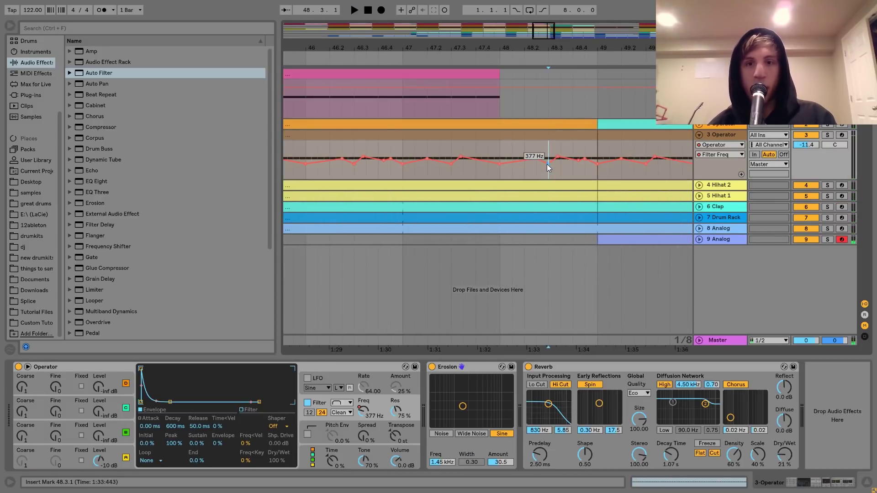
left_click_drag(547, 163, 548, 152)
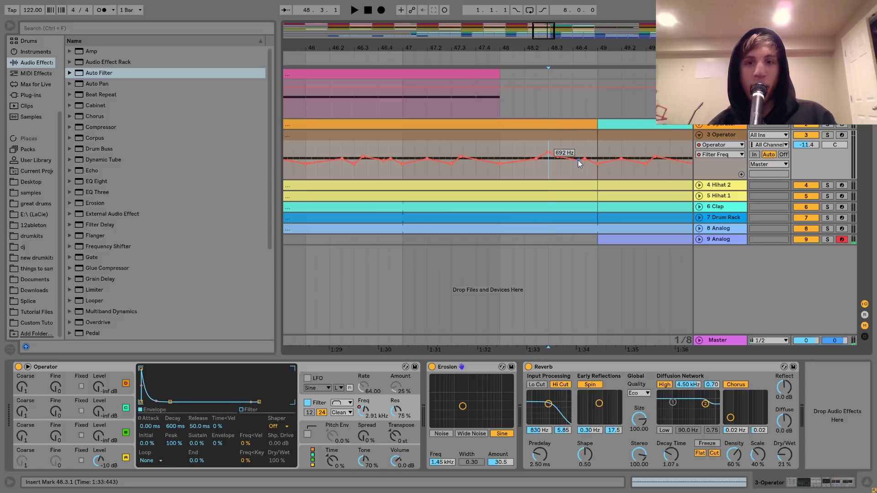
- Dip 3 Operator's Filter Freq automation to about 87.5 Hz just before bar 49, raise it to about 5.22 kHz at bar 49, and audition from bar 47
left_click_drag(585, 160, 584, 172)
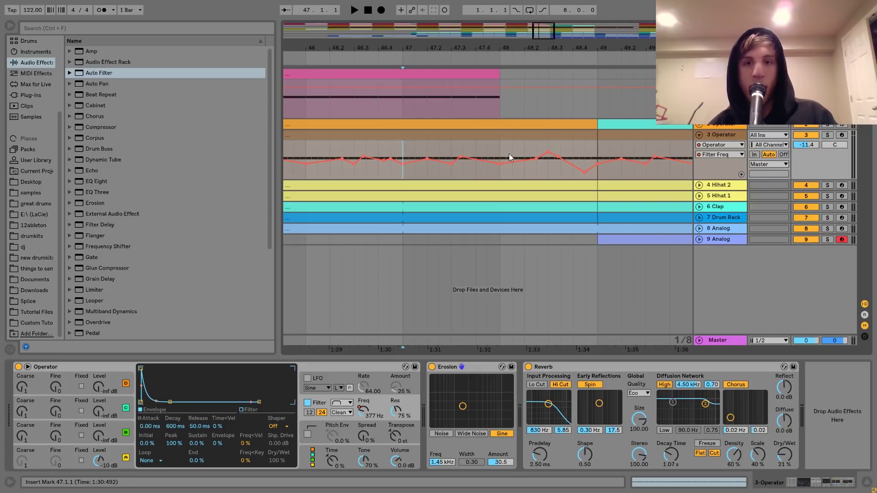
key("space")
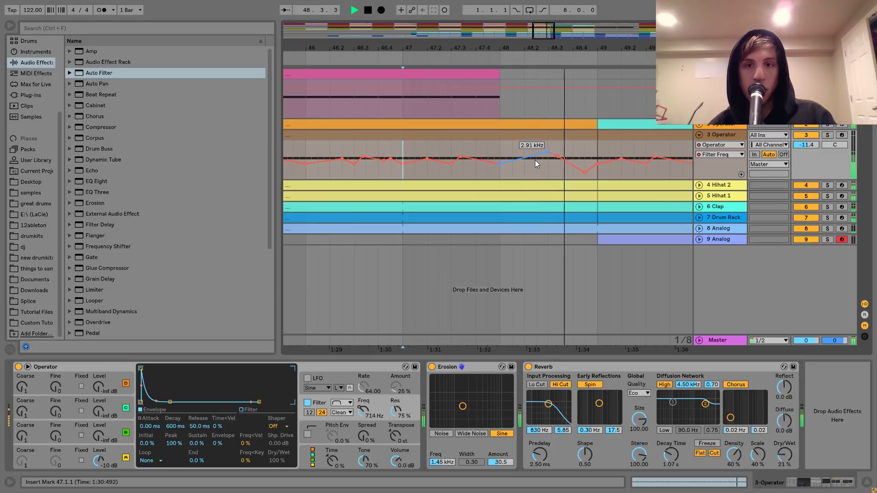
key("space")
key("space")
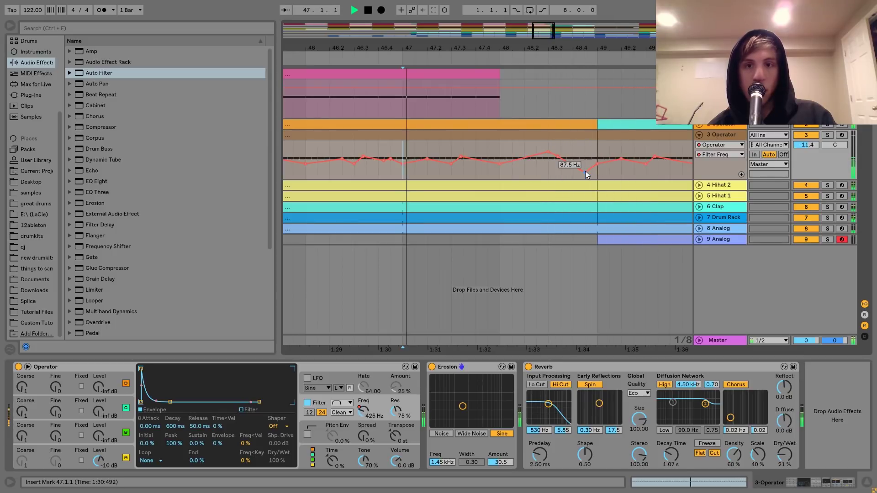
left_click_drag(585, 173, 597, 153)
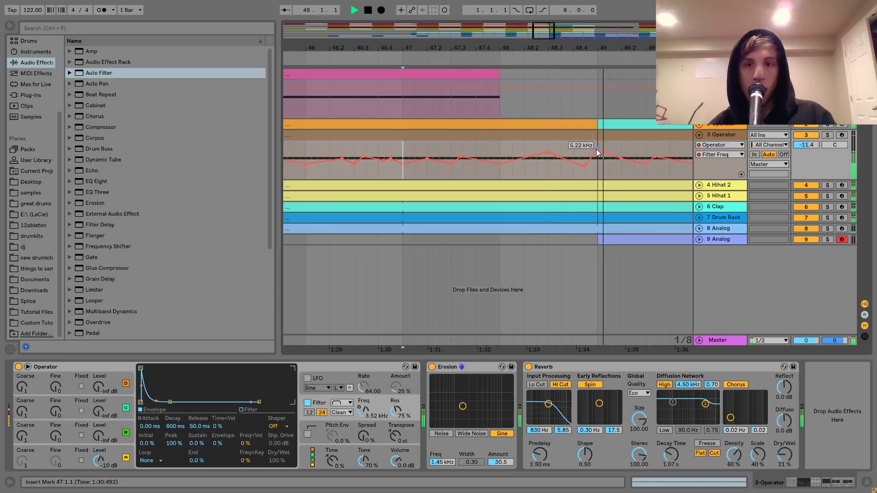
- Unfold the Drum Rack track, duplicate the Hihat 2 clip of bars 49–57 to bar 57, and shorten the copy to end at bar 64
left_click_drag(614, 47, 430, 43)
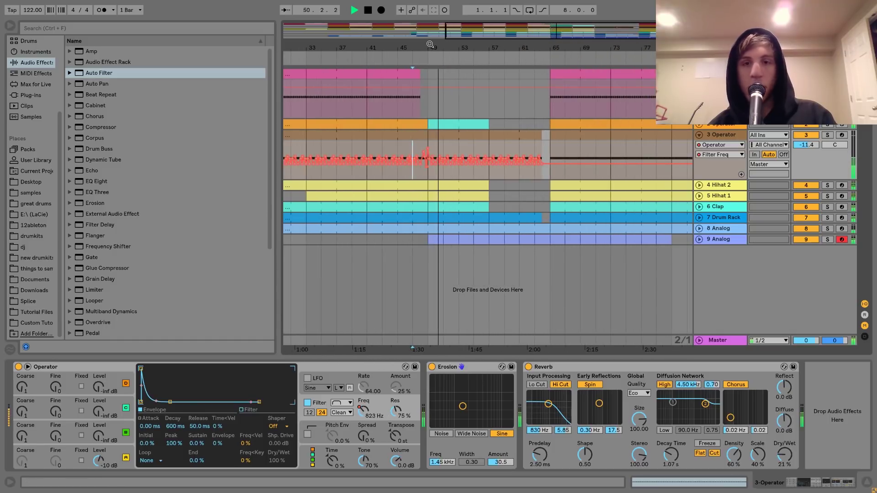
left_click(460, 132)
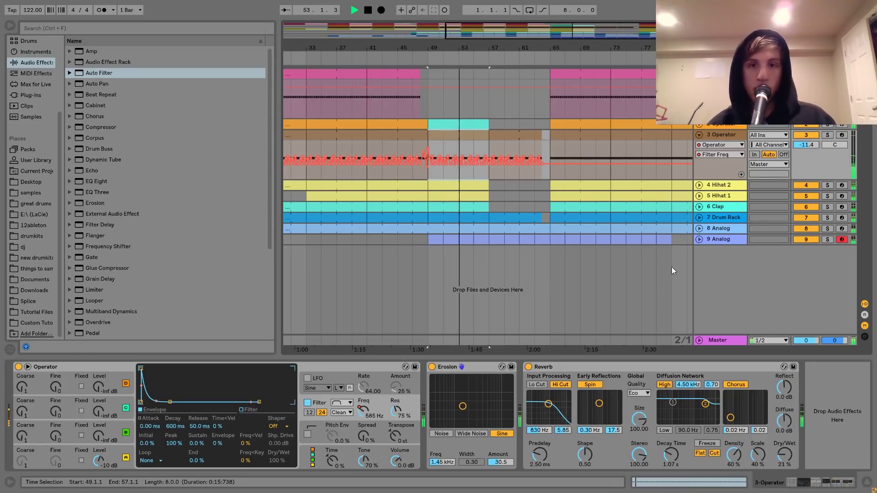
left_click(479, 72)
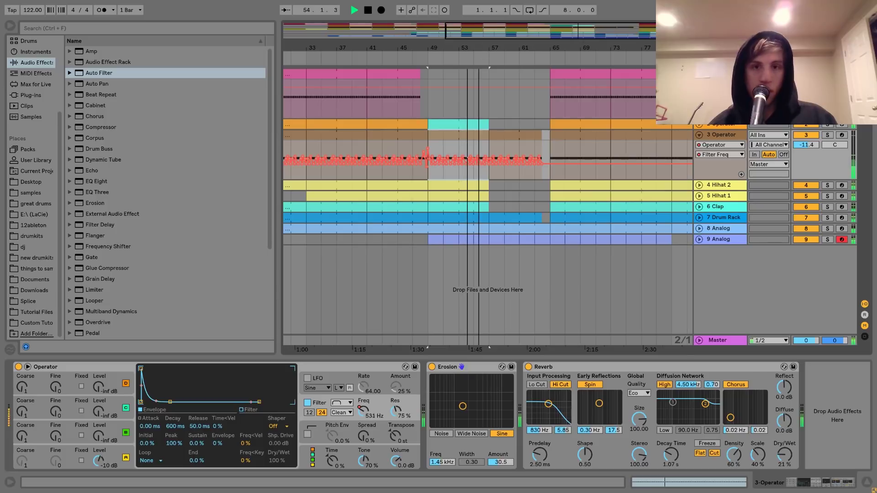
left_click_drag(479, 48, 479, 76)
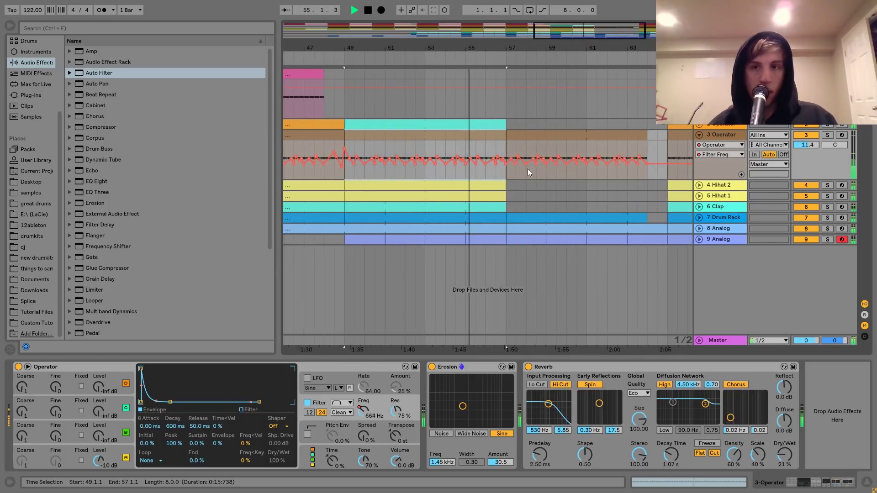
left_click(725, 218)
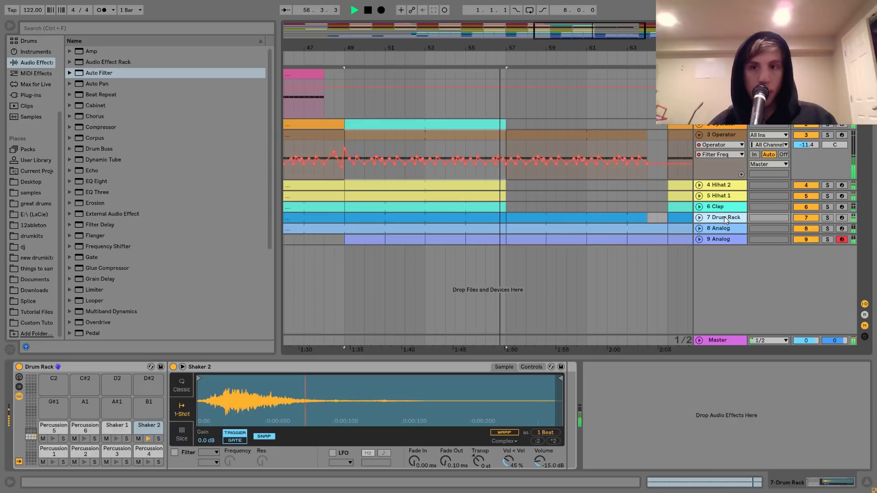
left_click(699, 218)
left_click(476, 185)
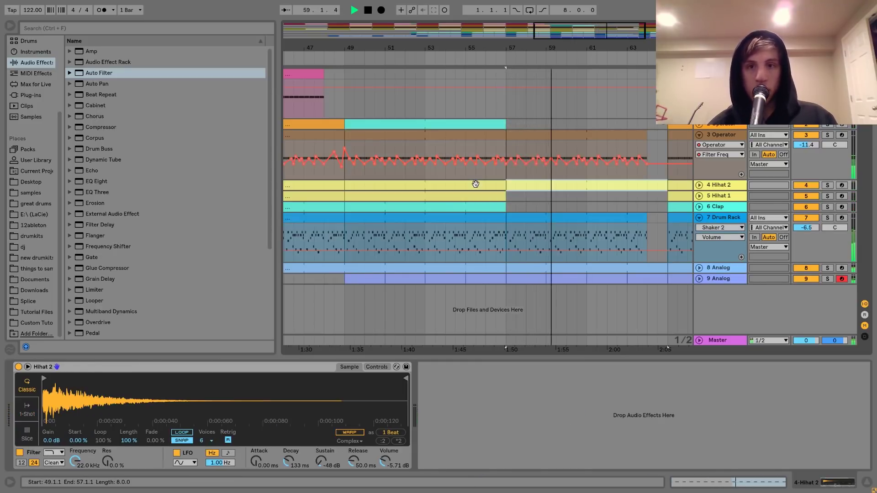
key("ctrl+d")
left_click_drag(663, 185, 647, 185)
- Try to duplicate the Clap clip of bars 49–57 to bar 57
left_click(459, 211)
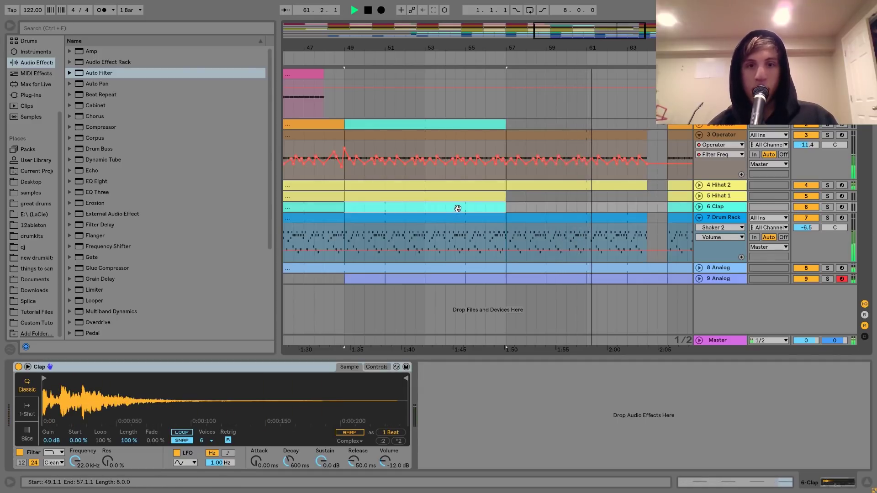
key("ctrl+d")
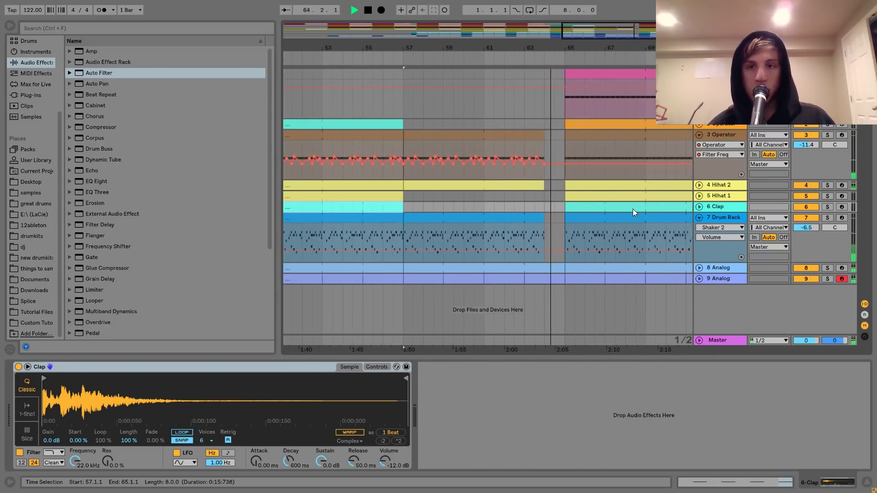
- Fold the Drum Rack, 3 Operator and 1 Kick tracks, show the whole arrangement and stop playback
left_click(699, 218)
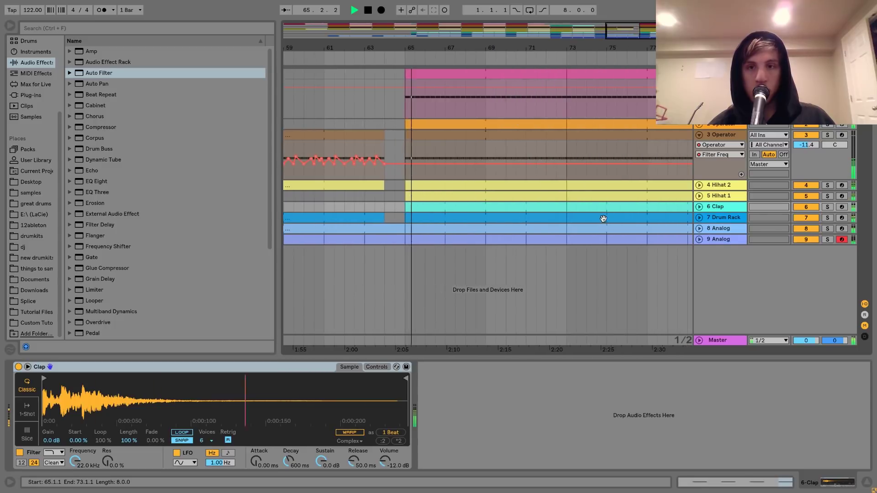
left_click(699, 135)
key("Home")
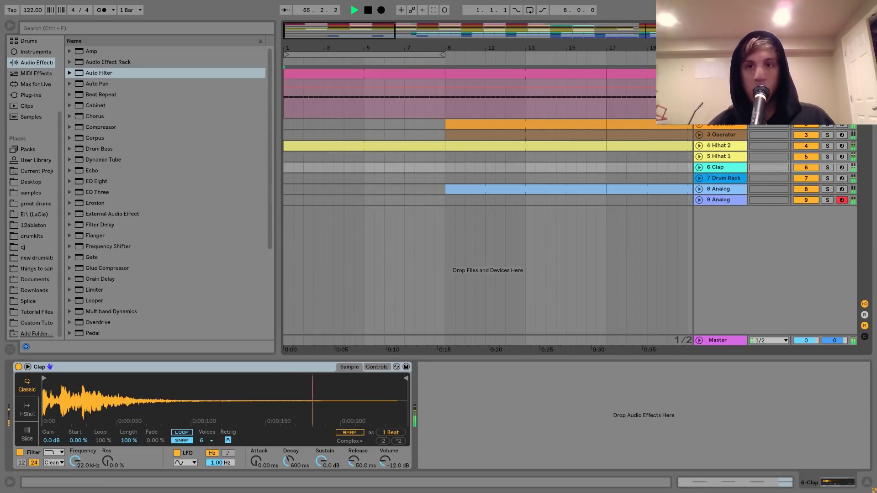
left_click(699, 74)
left_click_drag(603, 44, 346, 44)
key("space")
left_click(619, 124)
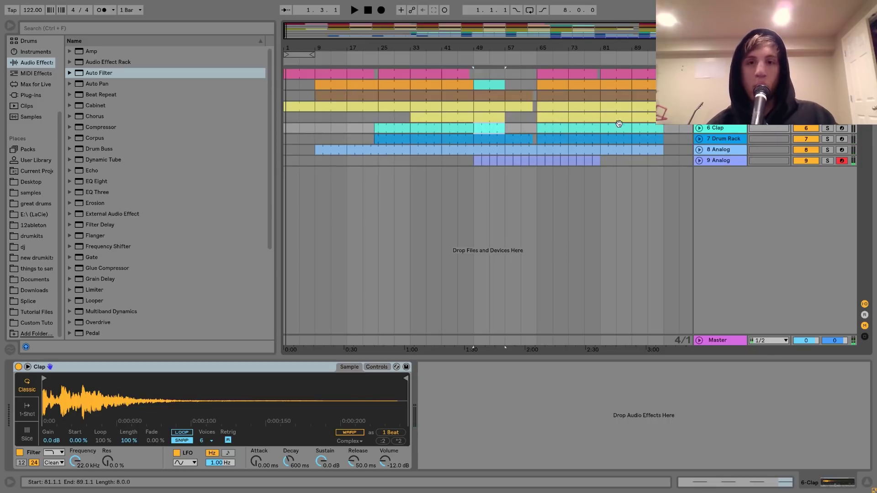
- Play from bar 65 and group the Hihat 2 and Hihat 1 tracks
left_click(551, 107)
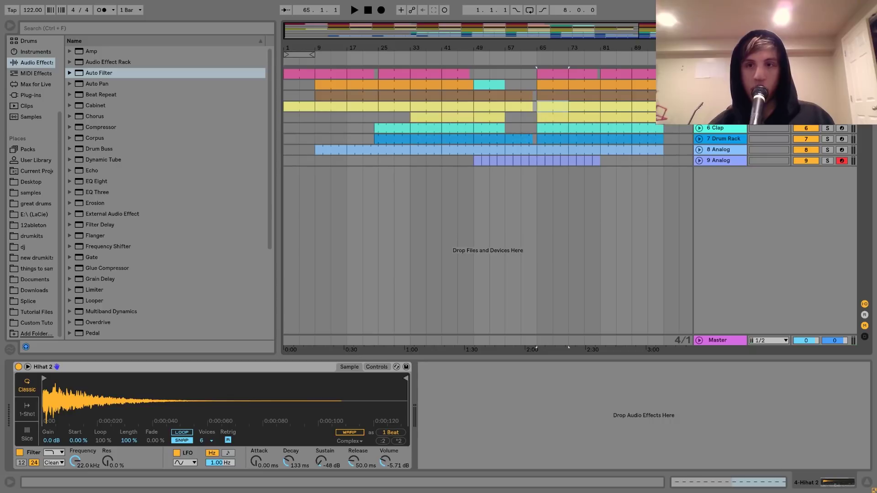
key("space")
key("ctrl+g")
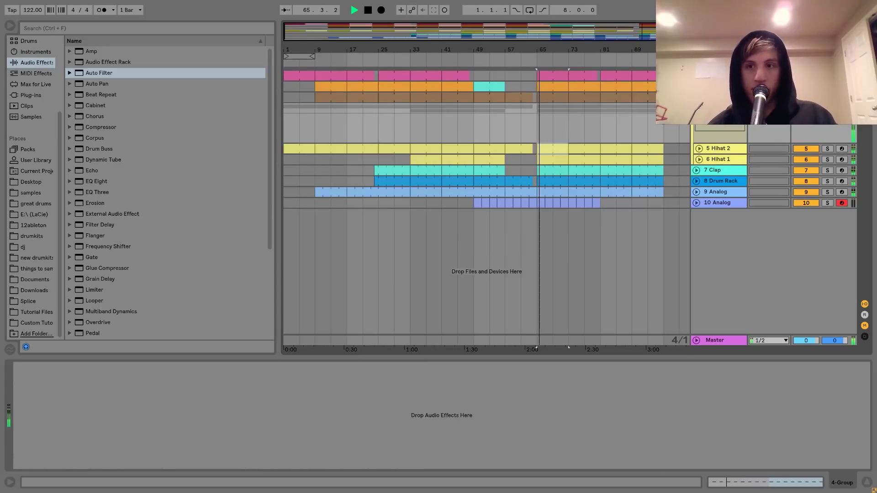
- Add EQ Eight to the hi-hat group with a low cut on band 1 and a 2.11 dB boost at 5.16 kHz on band 4, then fold the group
left_click(98, 181)
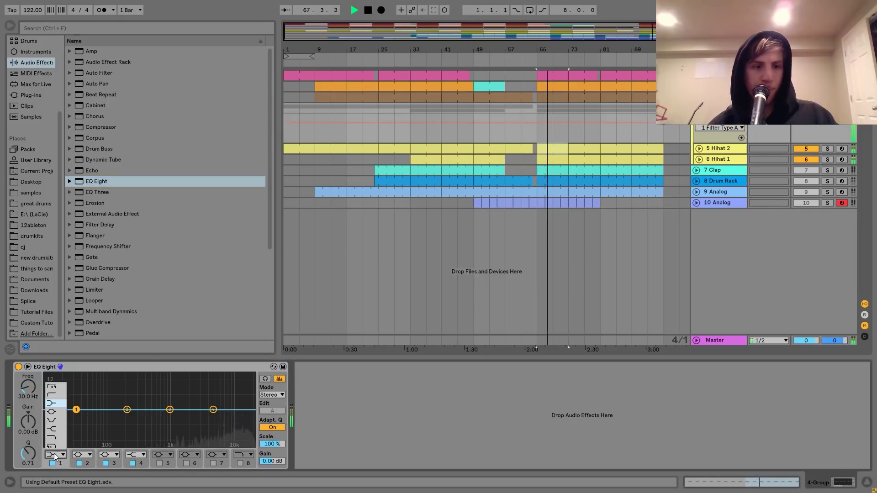
left_click_drag(76, 418, 144, 418)
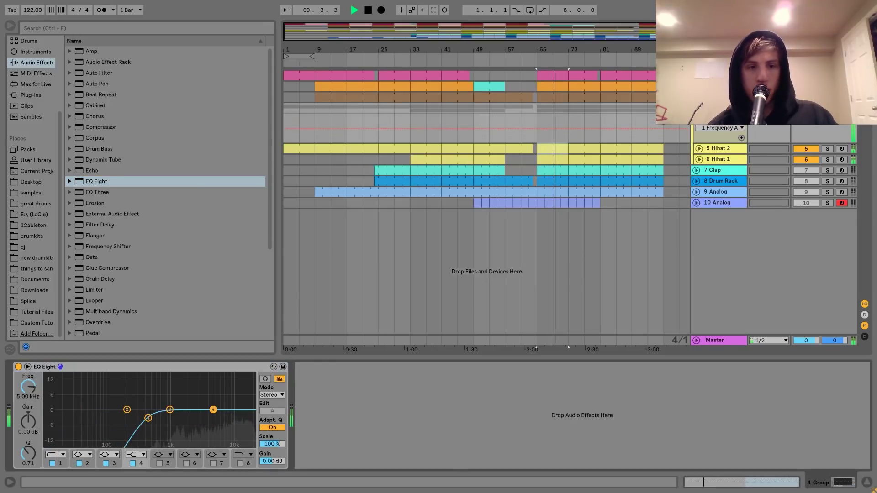
left_click_drag(212, 409, 214, 405)
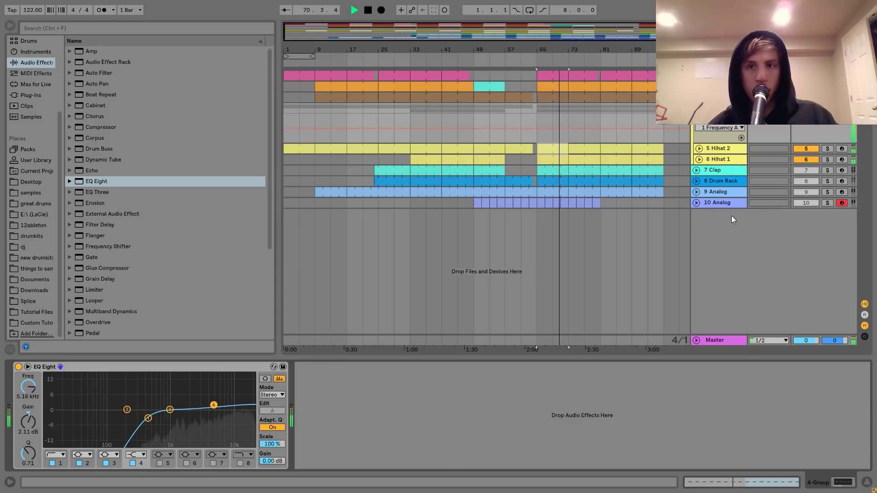
key("space")
left_click(697, 108)
- Add a Saturator to 3 Operator with Drive at 3.43 dB and Base at 5.14, and audition it from bar 65
left_click(719, 97)
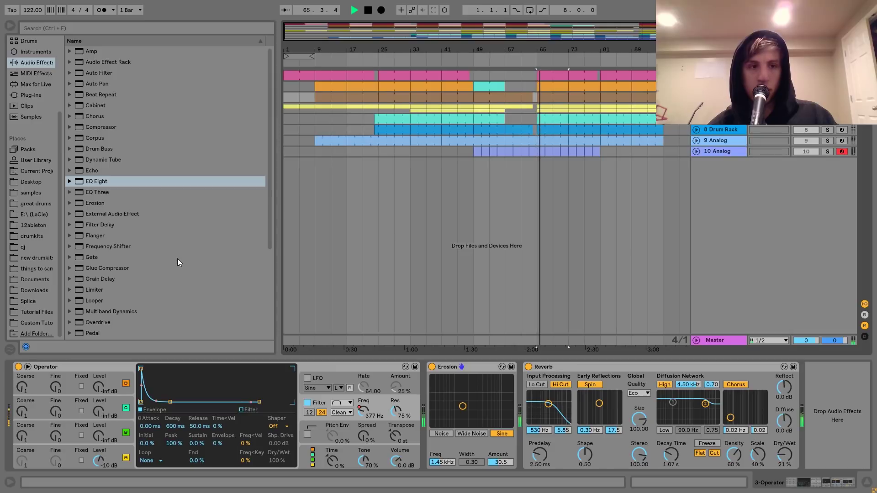
scroll(92, 278, "down", 4)
double_click(87, 268)
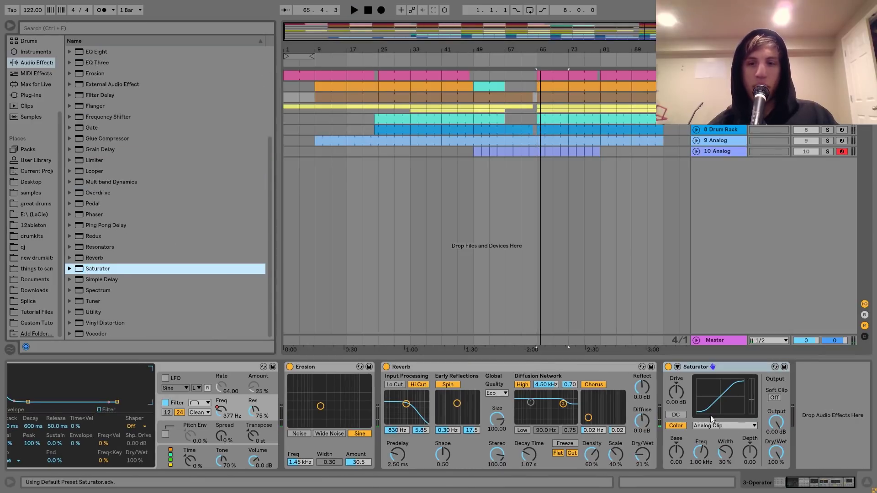
left_click(678, 396)
key("space")
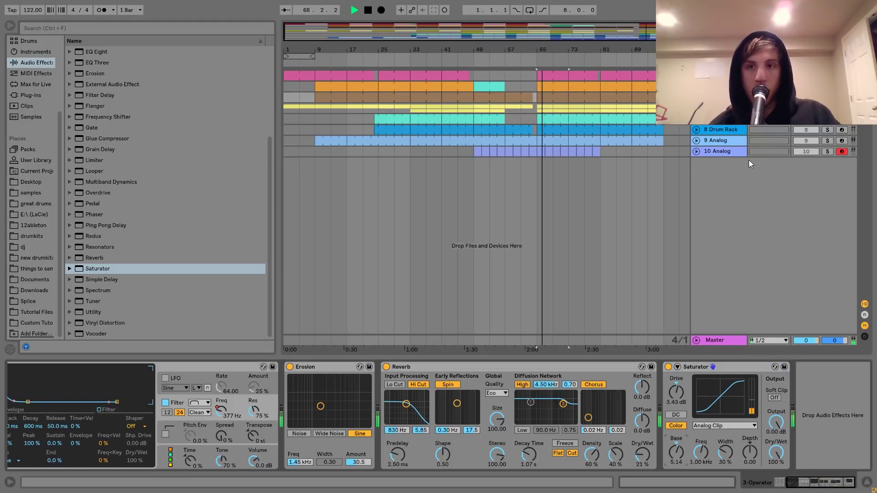
- Add EQ Eight after 3 Operator's Saturator and set band 1 to a low cut at 166 Hz while auditioning
scroll(166, 166, "up", 4)
key("space")
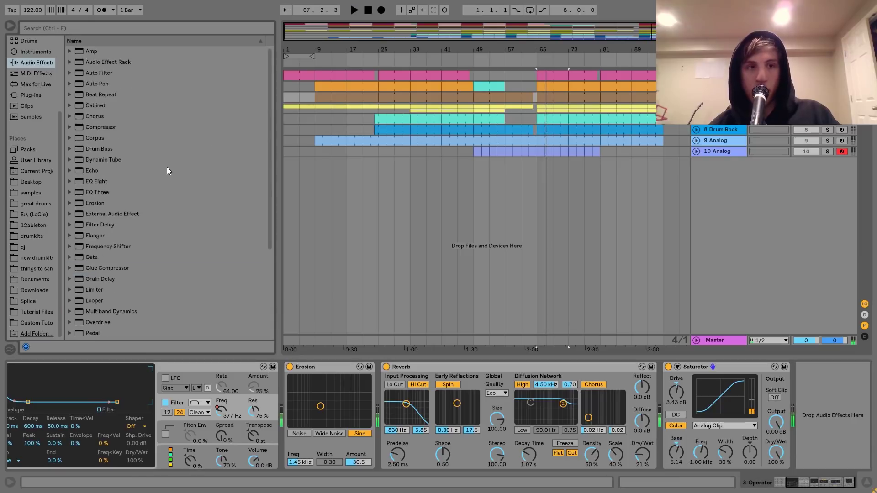
left_click(97, 181)
double_click(97, 181)
key("space")
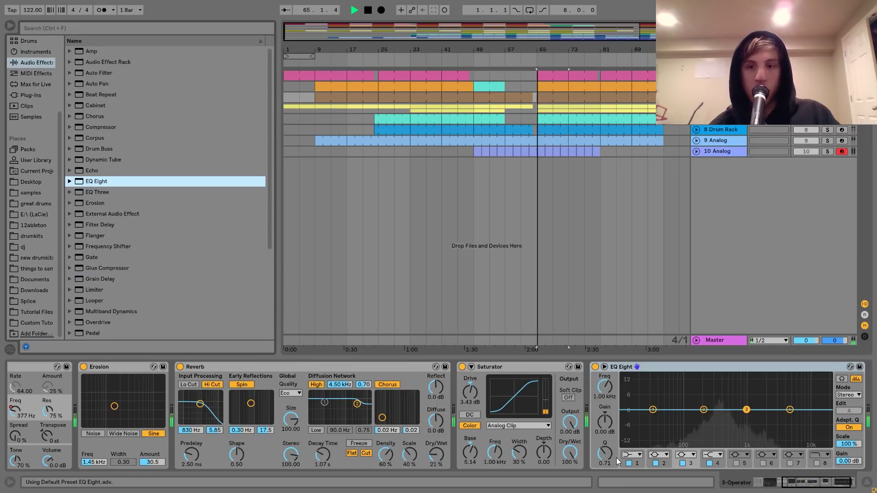
left_click(631, 455)
left_click(634, 396)
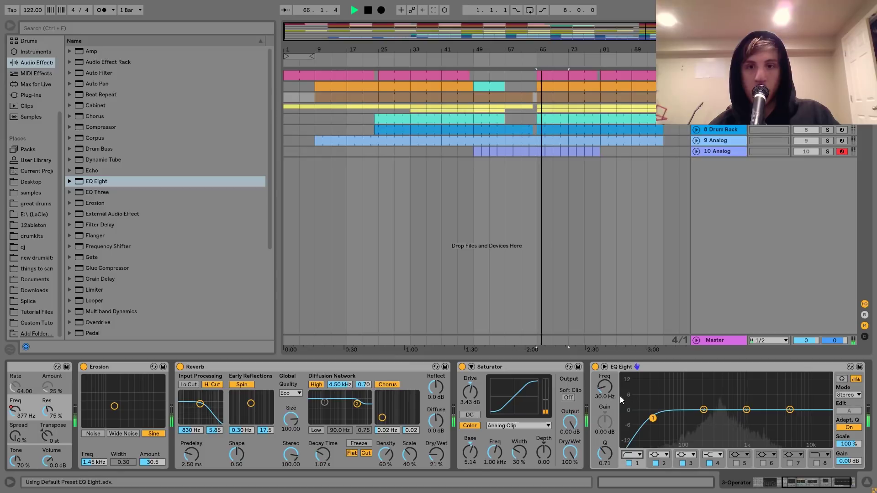
left_click_drag(605, 388, 605, 363)
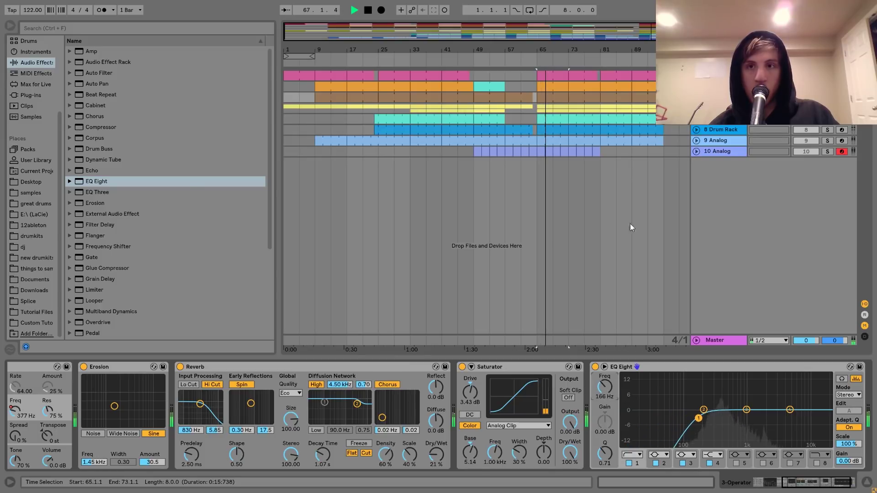
key("space")
- Show 3 Operator's Filter Freq automation, copy bars 9–41 of it to bar 65, and play from there
left_click(696, 97)
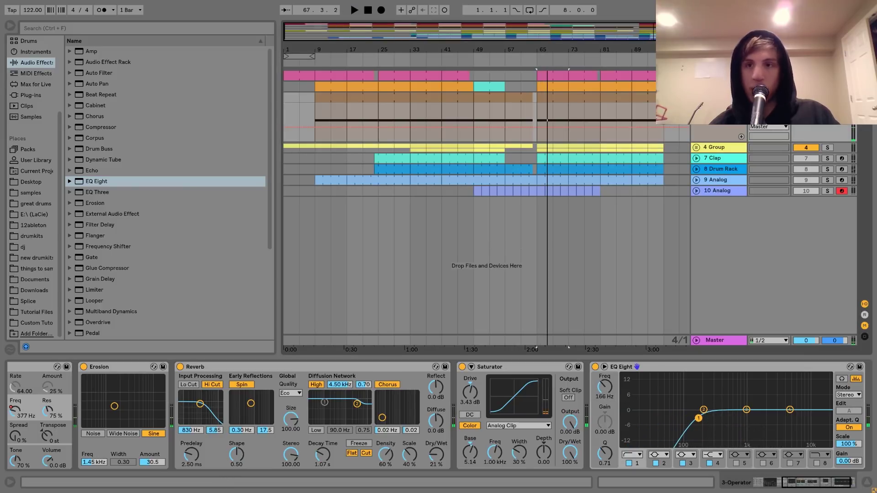
left_click(769, 127)
left_click(715, 132)
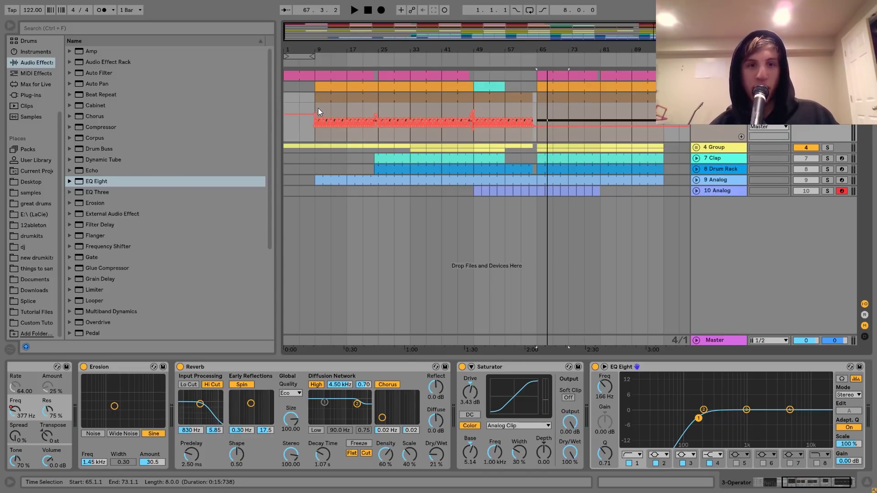
left_click_drag(314, 138, 439, 136)
left_click(537, 114)
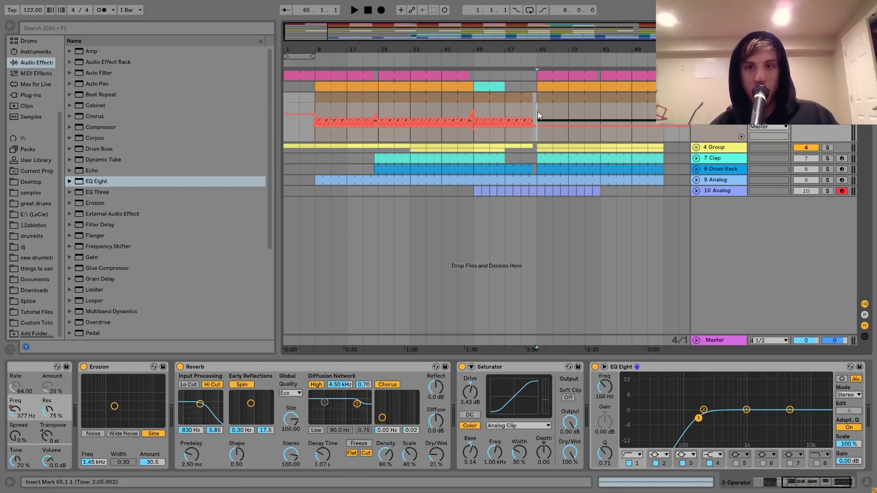
key("ctrl+v")
key("space")
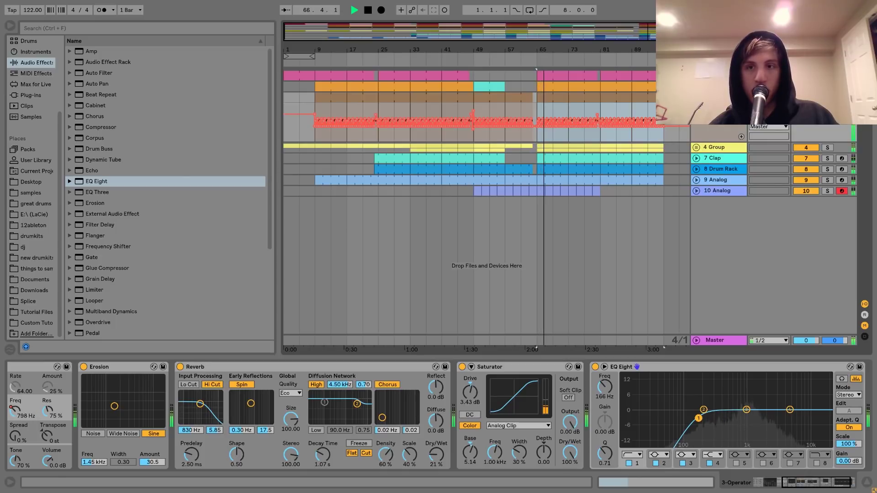
- Lower 3 Operator's track volume to about -15.8 dB and audition 7 Clap briefly in solo
left_click(806, 108)
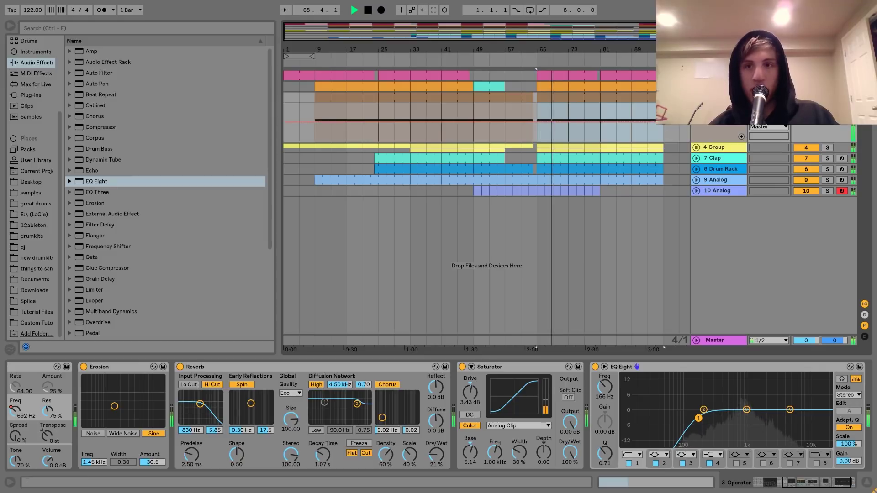
left_click(709, 158)
left_click(827, 159)
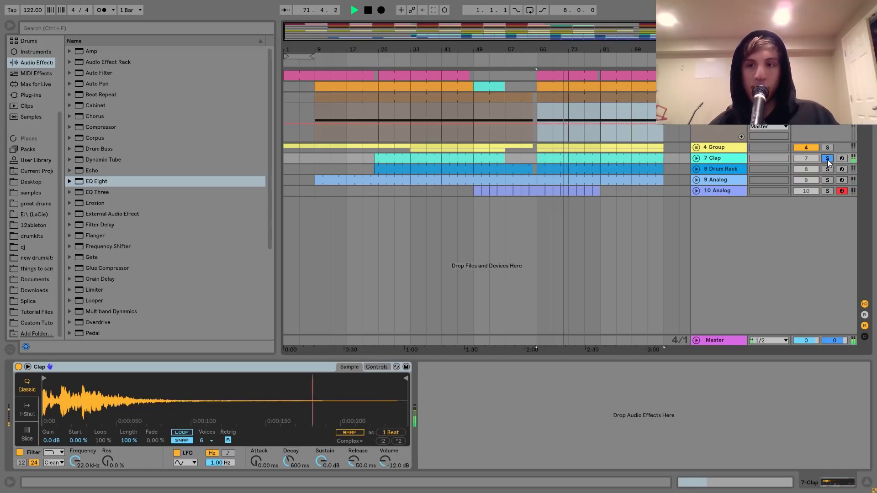
left_click(827, 159)
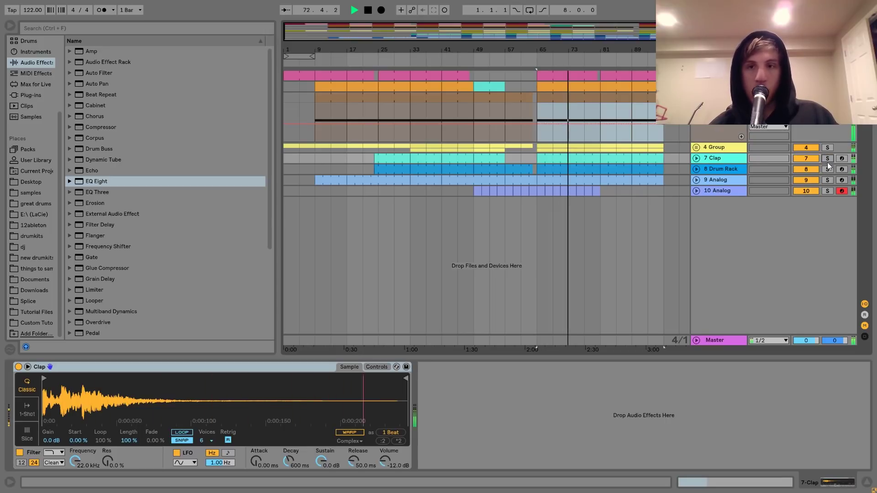
- Solo 8 Drum Rack and add EQ Eight with band 1 as a low cut at 212 Hz
left_click(827, 169)
left_click(710, 168)
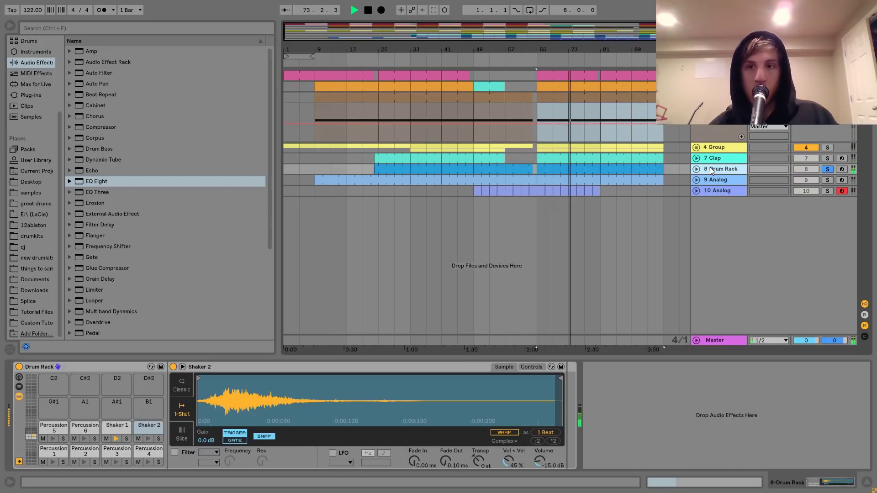
key("space")
double_click(87, 182)
key("space")
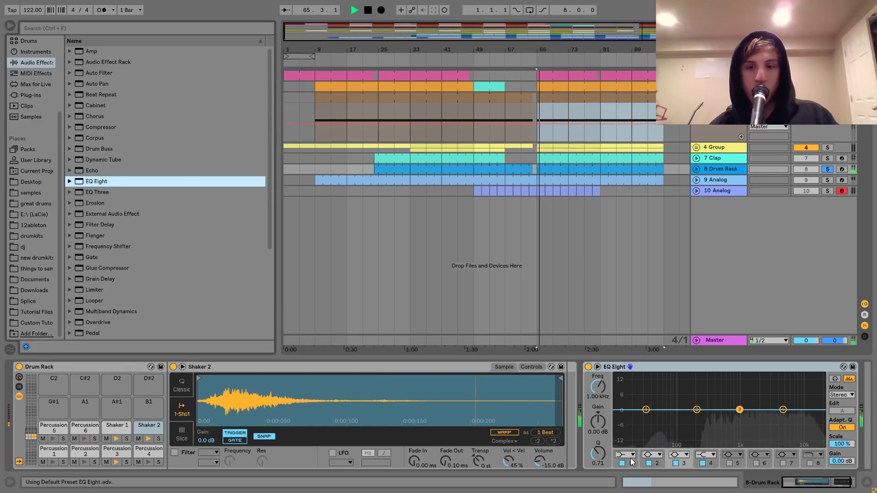
left_click(633, 456)
left_click(625, 395)
left_click_drag(600, 390, 601, 362)
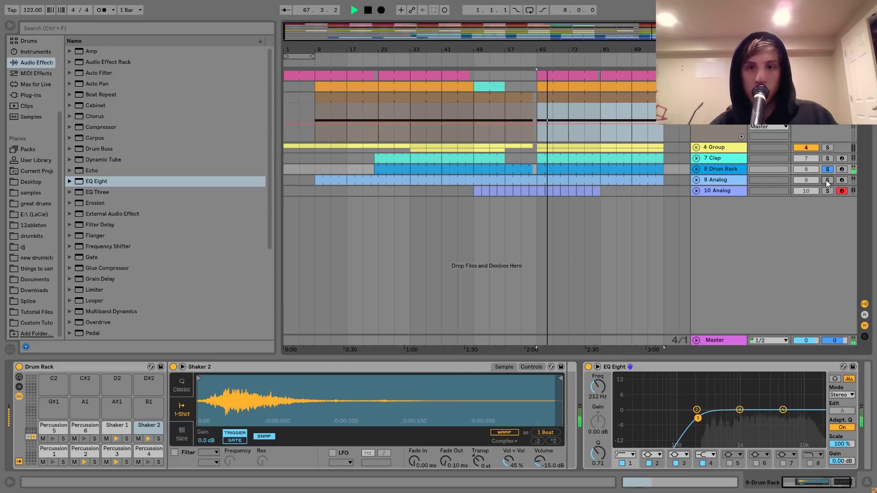
- Solo 9 Analog and add EQ Eight after its Auto Filter, with band 1 as a low cut at 199 Hz
left_click(827, 180)
left_click(725, 179)
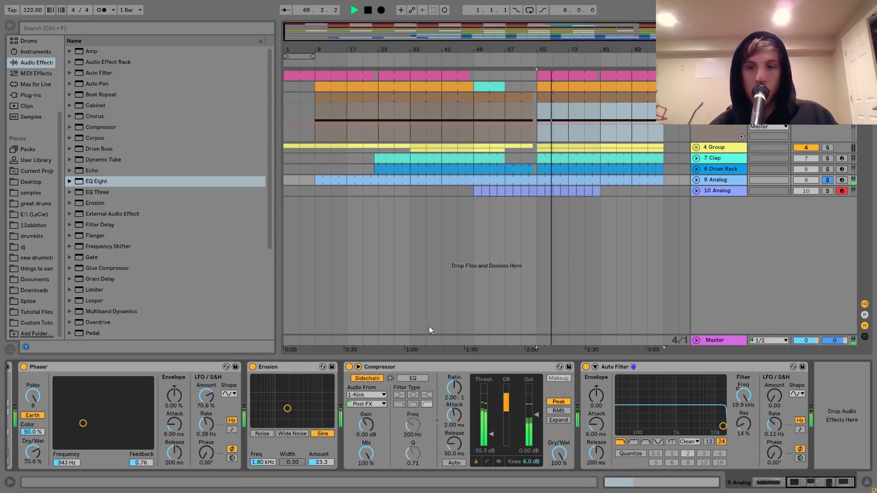
double_click(95, 181)
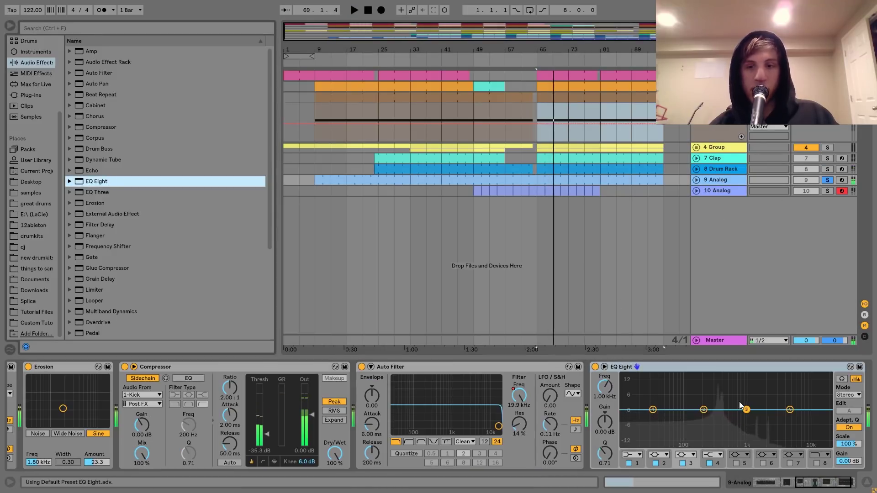
left_click(639, 454)
left_click(635, 380)
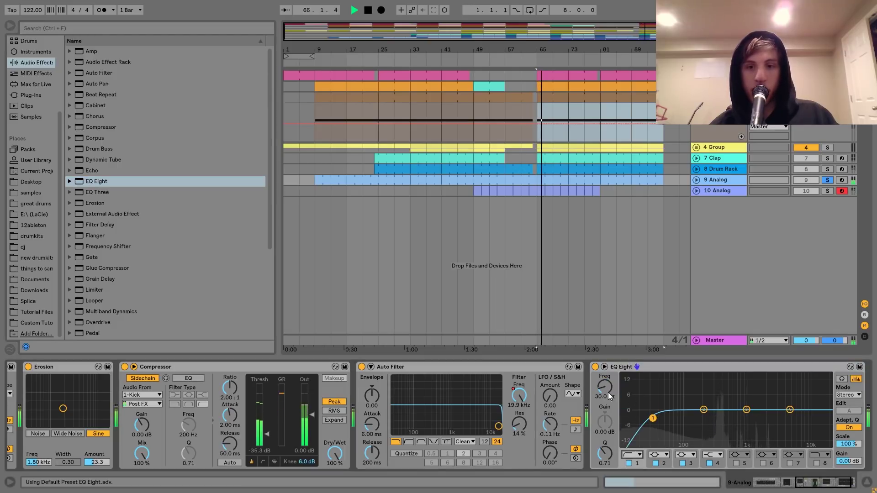
left_click_drag(609, 396, 786, 194)
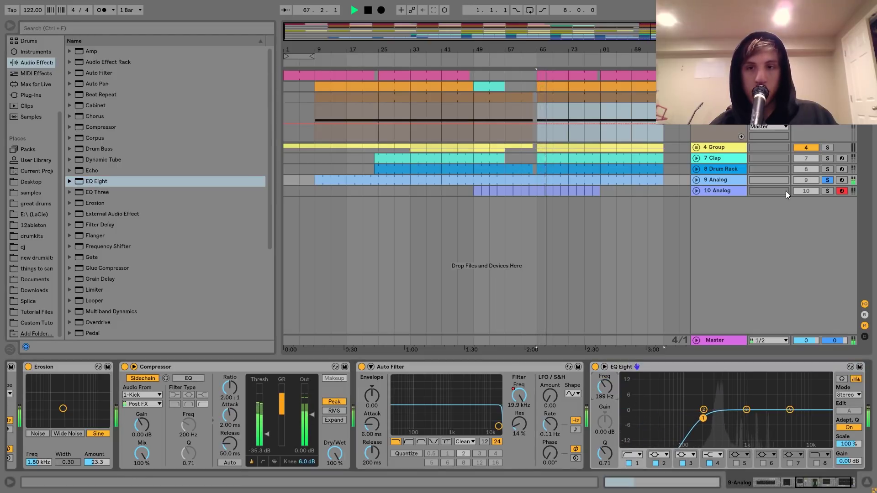
- Solo 10 Analog and add EQ Eight after its Compressor, with band 1 as a low cut at 325 Hz
left_click(828, 191)
left_click(715, 191)
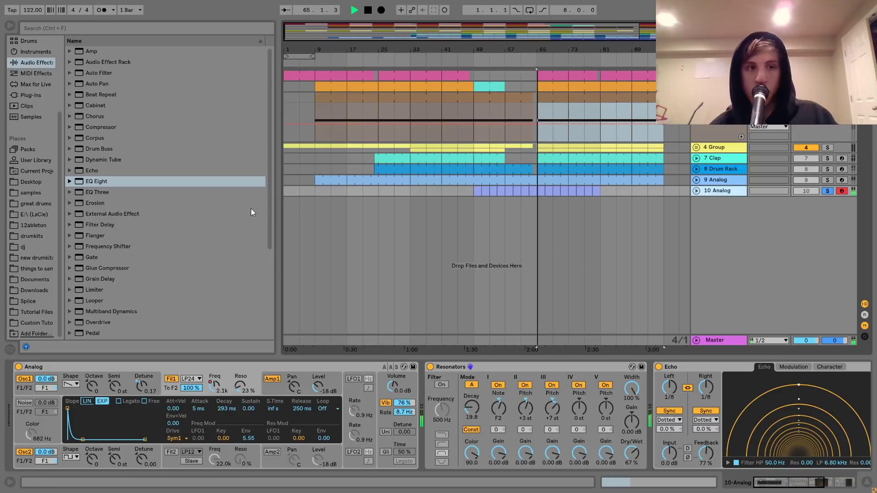
double_click(160, 181)
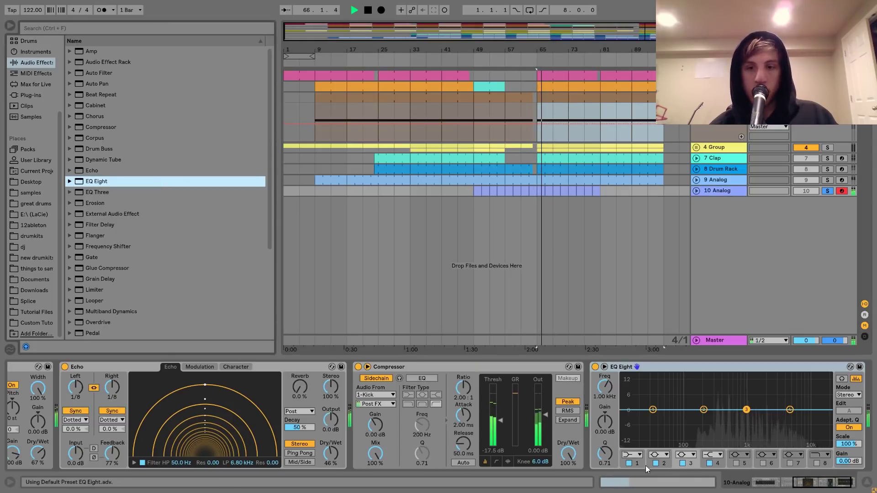
left_click(633, 455)
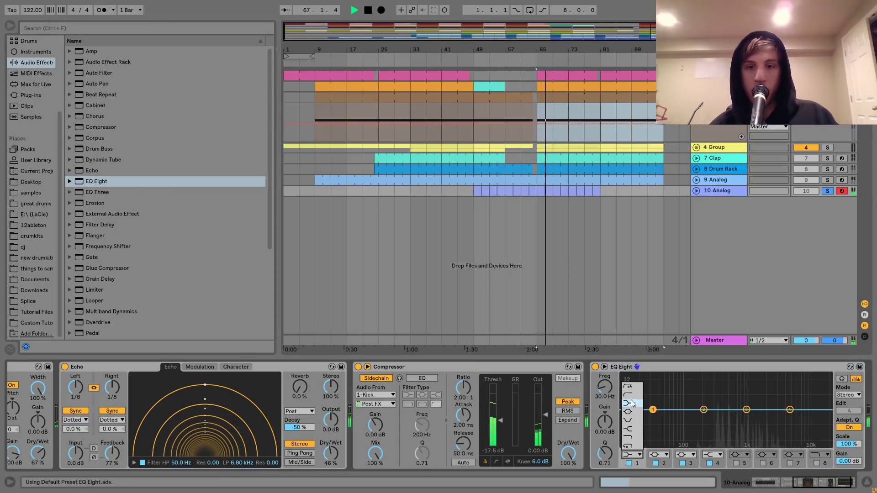
left_click(632, 403)
left_click_drag(604, 388, 604, 369)
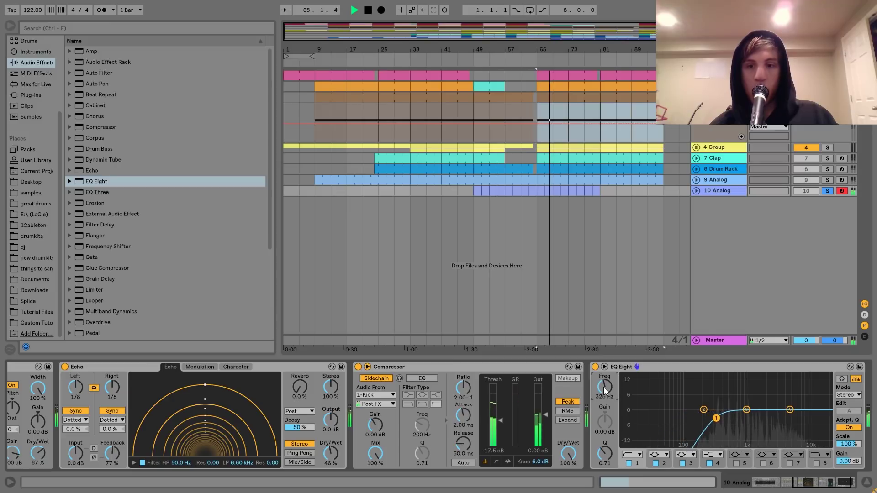
- Insert a Saturator between Echo and Compressor on 10 Analog with Drive at 10.3 dB, and resume playback
key("space")
scroll(116, 263, "down", 4)
mouse_move(94, 268)
left_mouse_down()
mouse_move(369, 397)
mouse_move(366, 404)
left_mouse_up()
key("space")
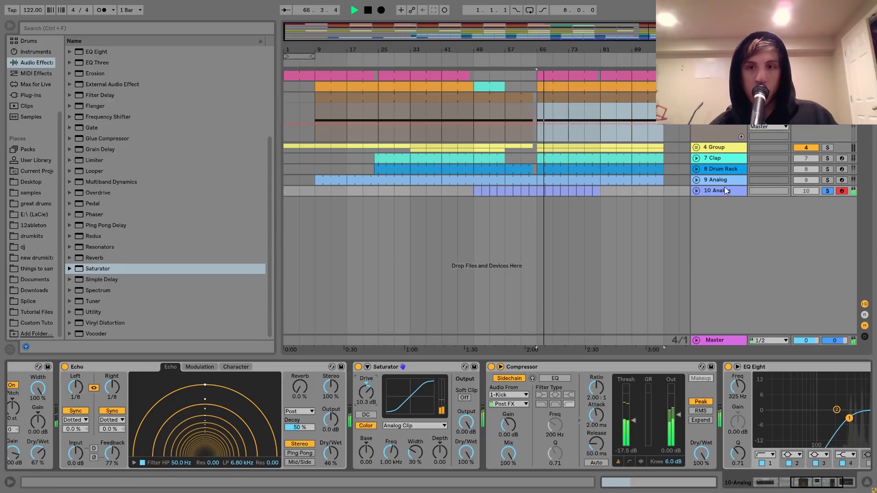
- Unfold 10 Analog, set its Saturator Base to 12.6, unsolo it and set its track volume to -16.4 dB
left_click(696, 191)
left_click(802, 203)
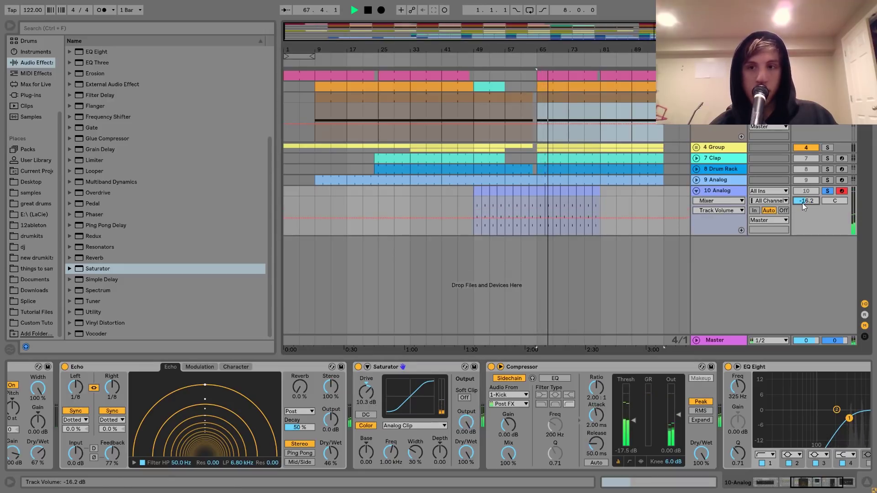
left_click_drag(802, 204, 803, 202)
left_click_drag(366, 452, 361, 456)
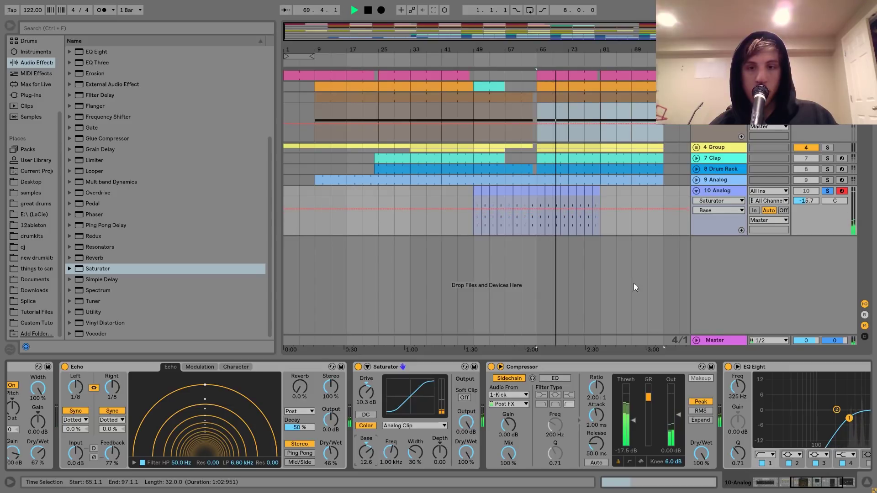
left_click(827, 191)
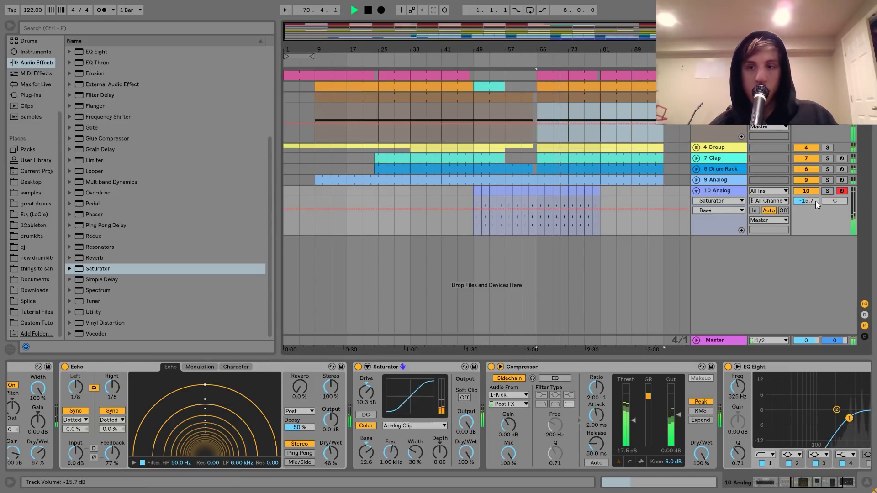
left_click_drag(813, 201, 813, 203)
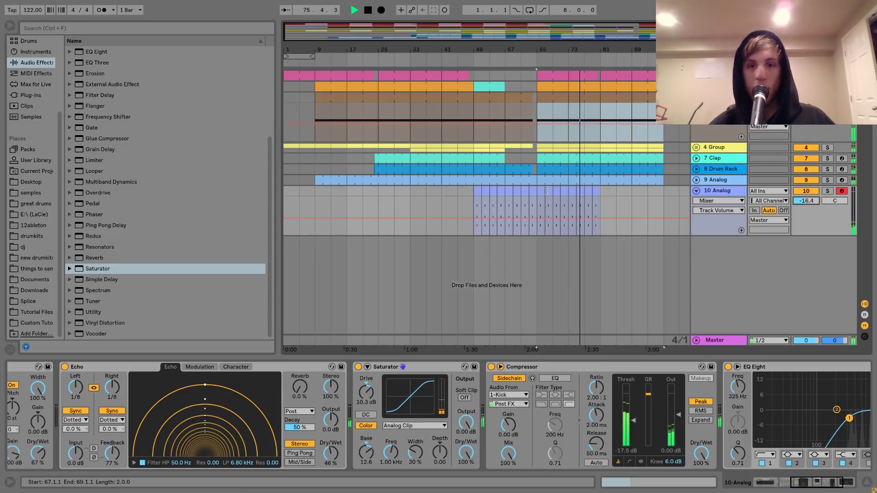
- Show 3 Operator's Filter Freq automation and raise a breakpoint in bar 96 to 5.75 kHz, where the kick drops out
left_click(588, 194)
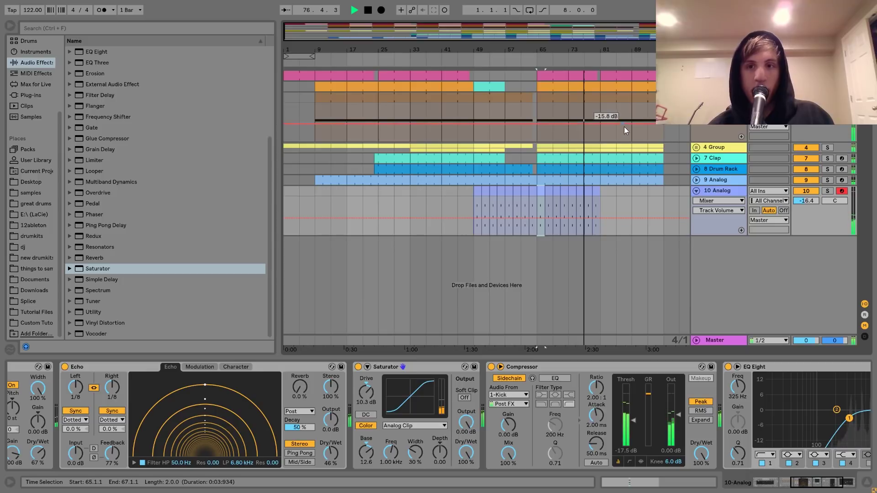
left_click(718, 107)
left_click(715, 129)
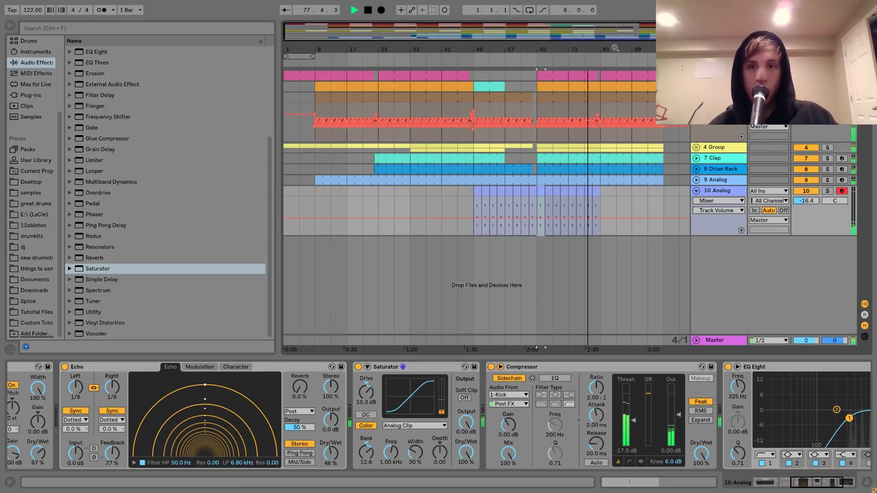
left_click_drag(602, 49, 552, 114)
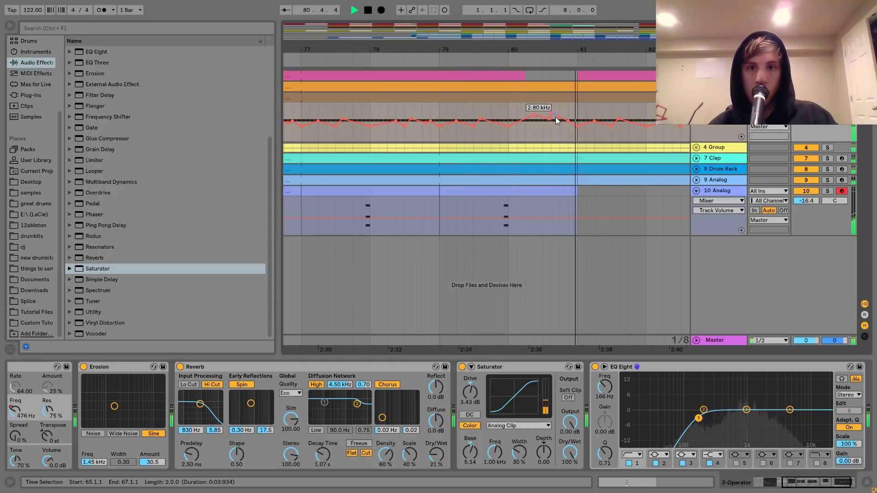
scroll(556, 118, "right", 20)
key("space")
scroll(556, 118, "left", 1)
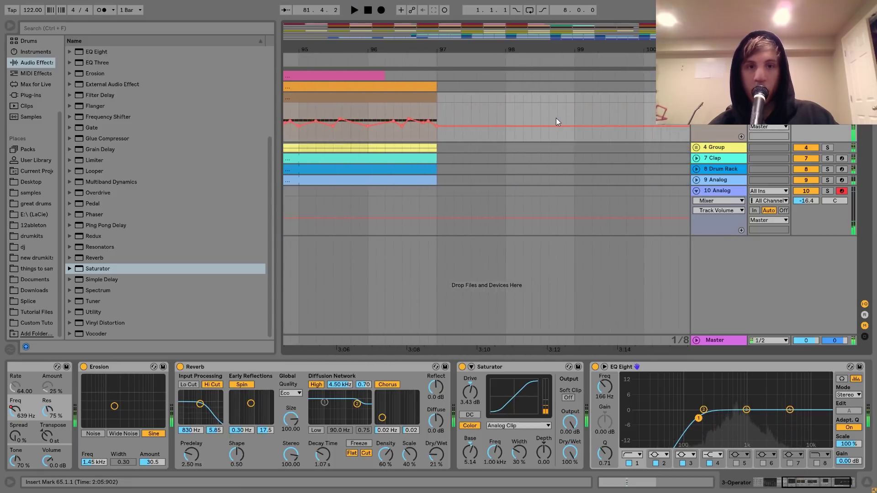
scroll(523, 121, "left", 2)
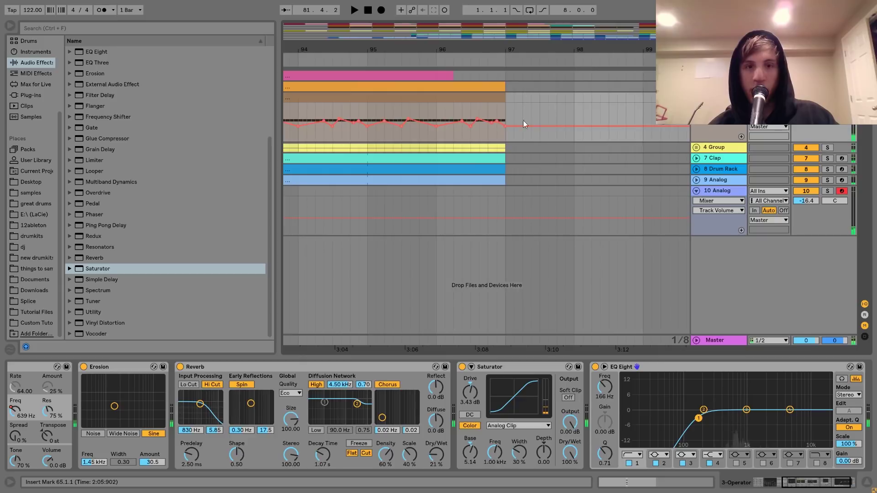
left_click(437, 115)
left_click_drag(452, 123, 453, 110)
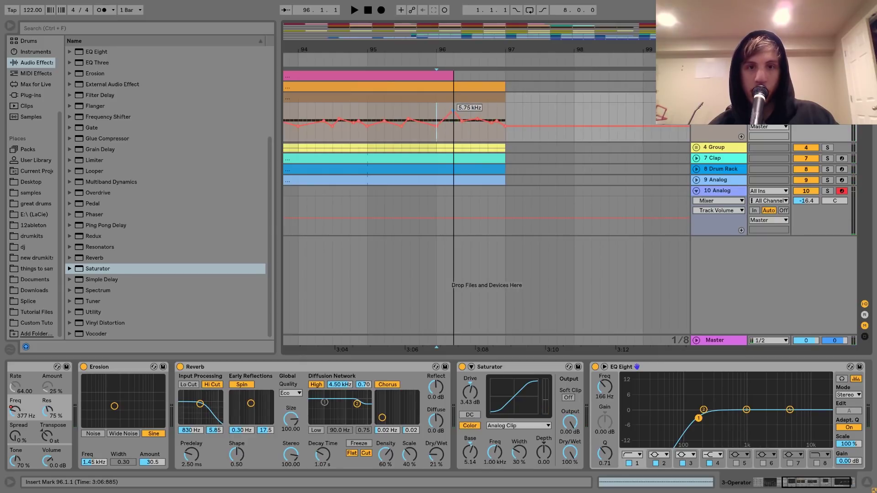
- Audition the filter peak from bar 96 and adjust 3 Operator's automation breakpoint at bar 97
key("space")
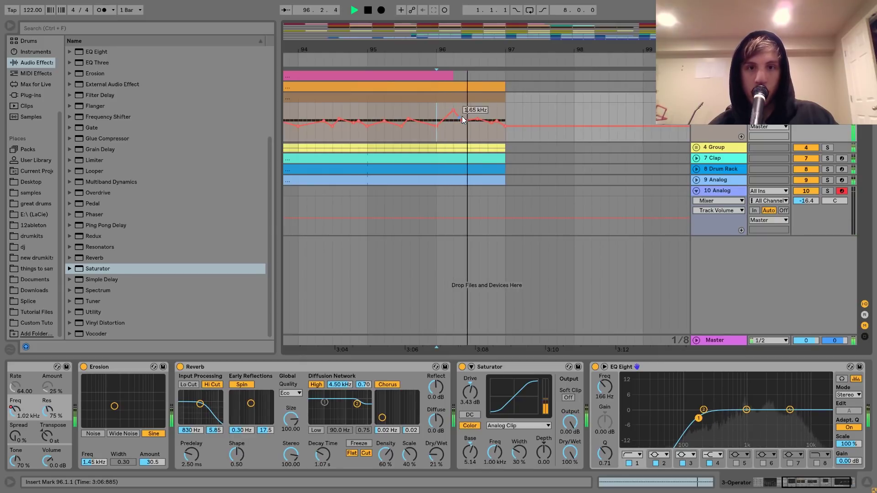
key("space")
left_click(492, 123)
key("space")
mouse_move(502, 125)
left_mouse_down()
mouse_move(505, 138)
mouse_move(492, 125)
mouse_move(505, 126)
left_mouse_up()
key("space")
key("space")
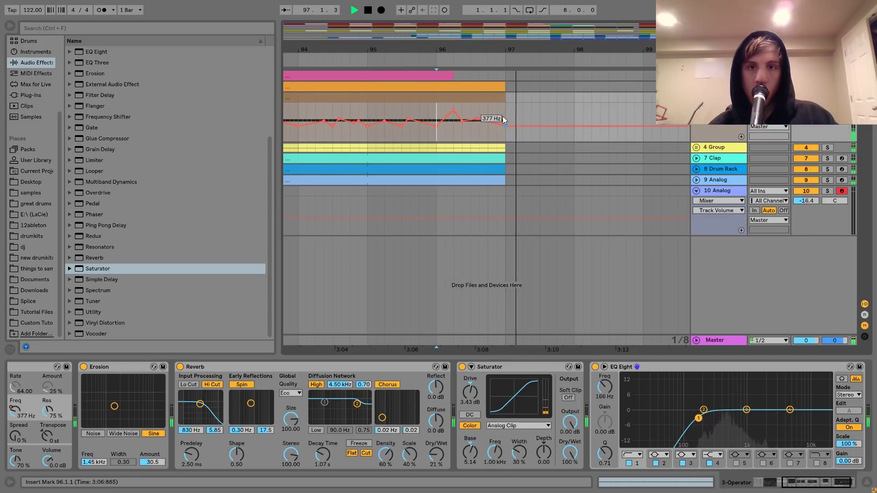
- Select 3 Operator's clips from bar 65 to 81 and loop that 16-bar section during playback
left_click_drag(470, 48, 640, 9)
key("space")
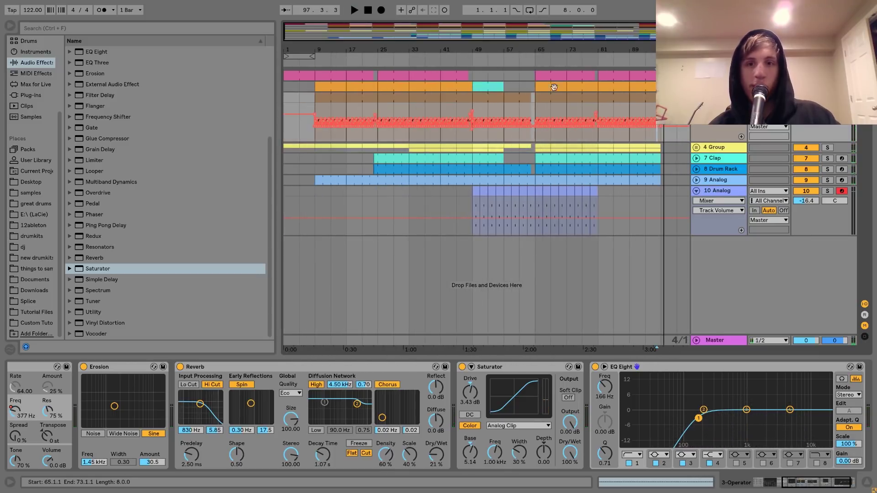
left_click(542, 98)
key("space")
left_click(588, 98, "shift")
key("ctrl+l")
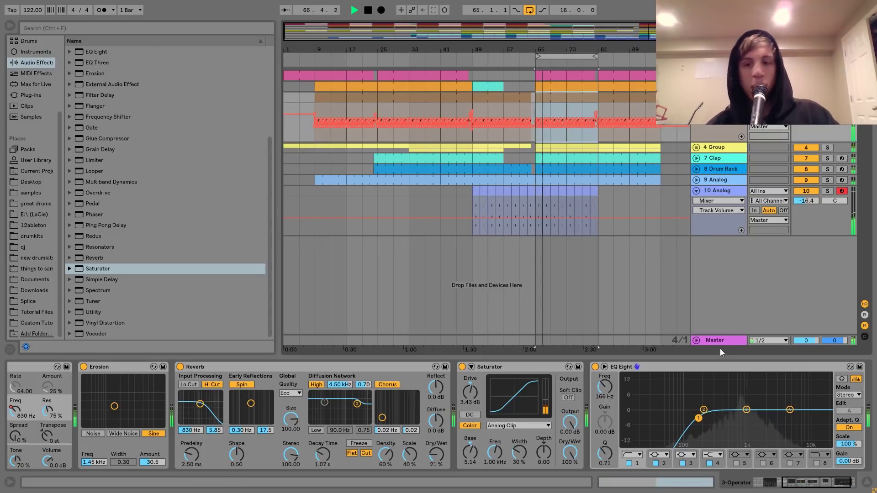
- Switch to Session View, select all tracks and play the loop to check the master and track peak levels
key("Tab")
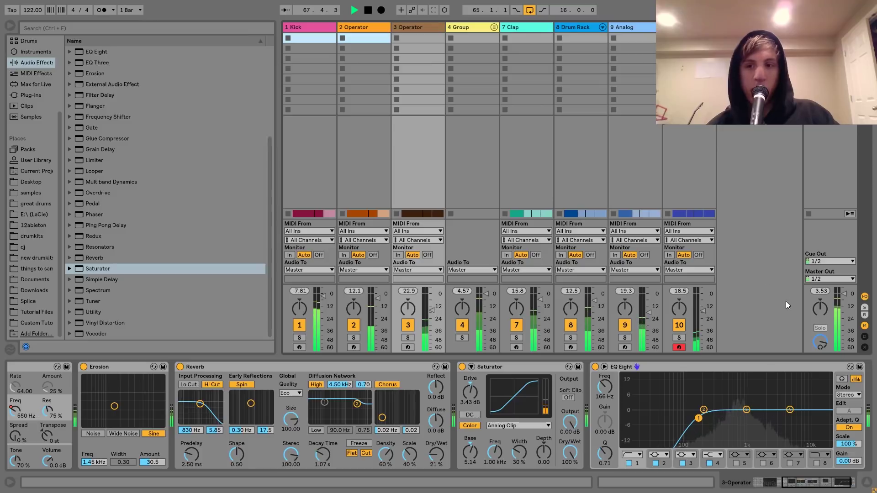
key("space")
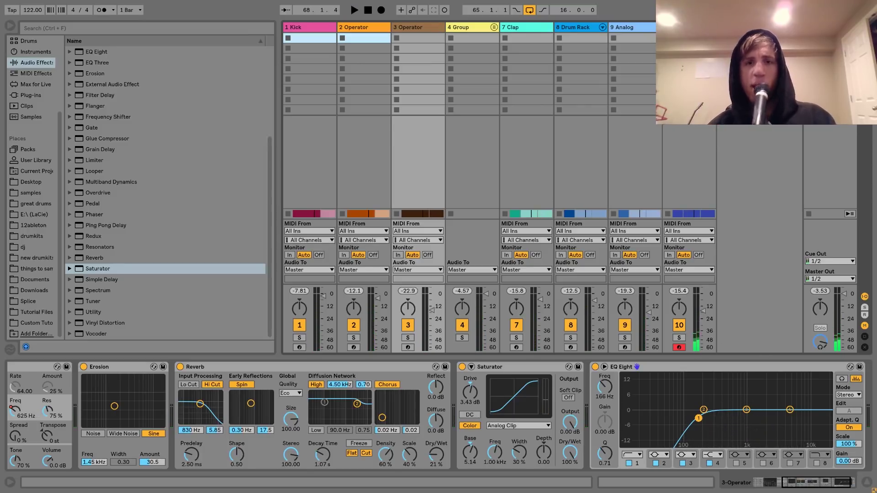
left_click(689, 28)
key("space")
key("ctrl+a")
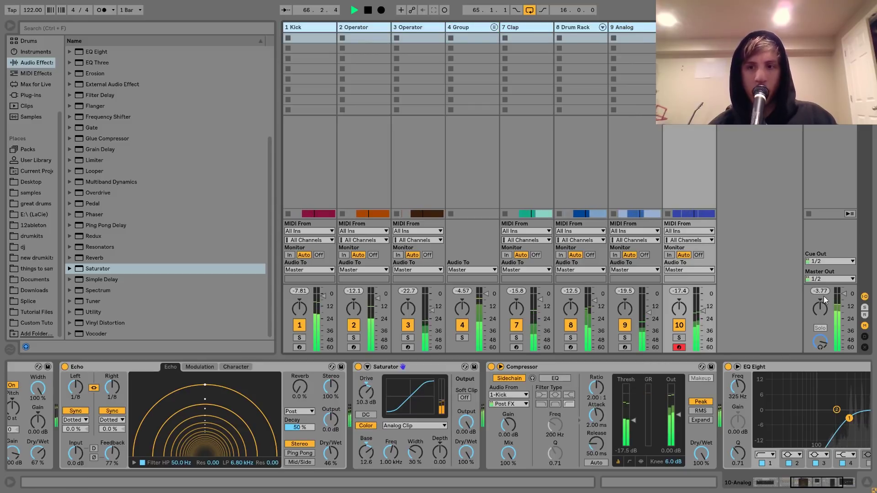
key("space")
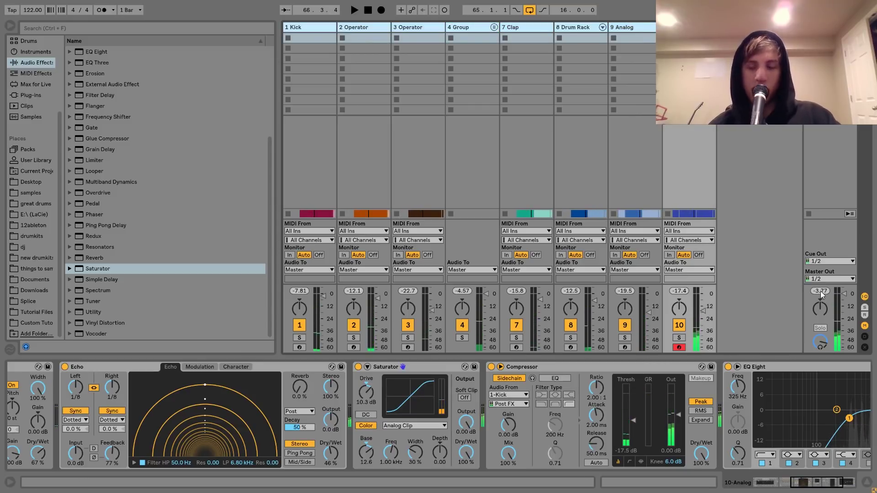
key("space")
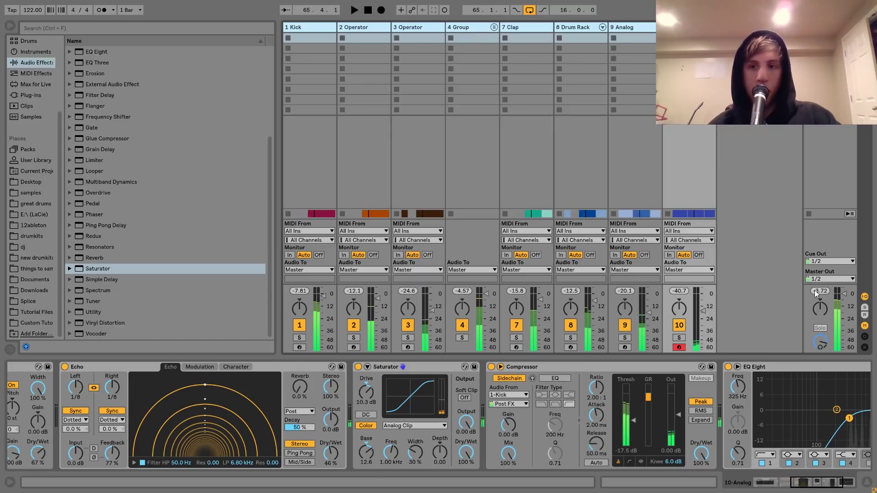
key("space")
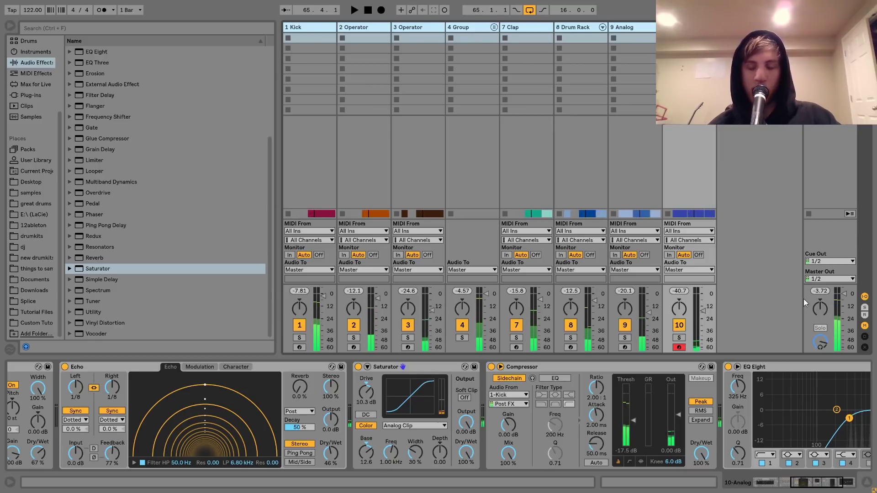
- Lower the volumes of all selected tracks together by 2 dB and play the loop to check the master peak
left_click(703, 313)
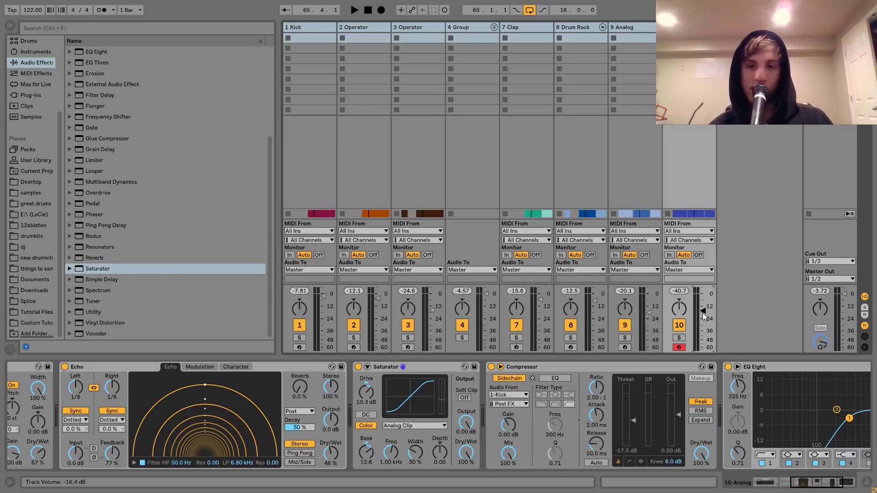
scroll(703, 314, "down", 2)
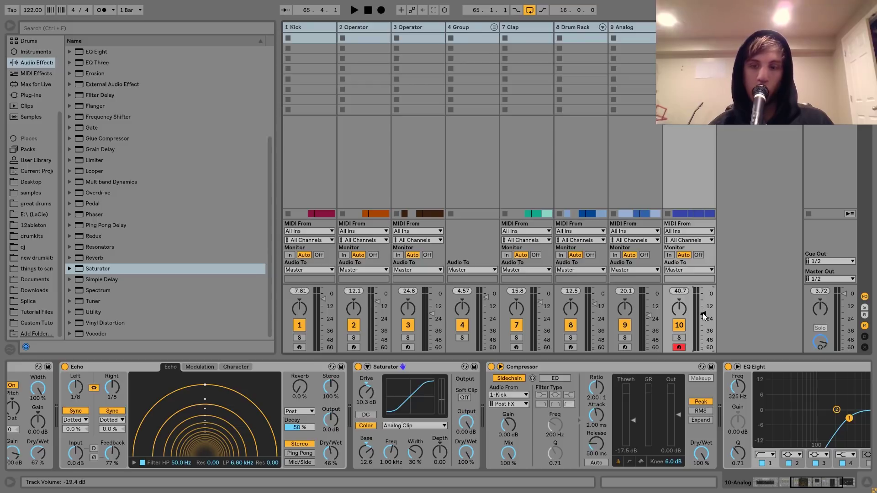
key("space")
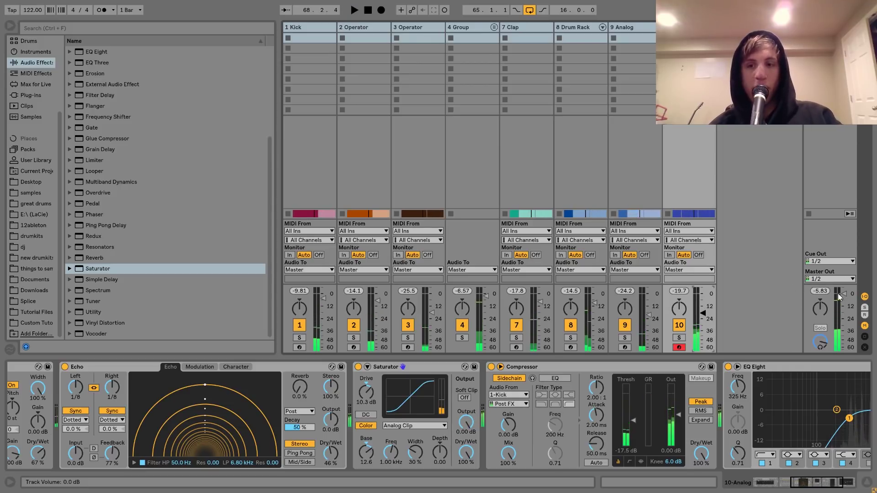
- Return to Arrangement View, add a Saturator to the Master track and lower its output to -4.29 dB
key("Tab")
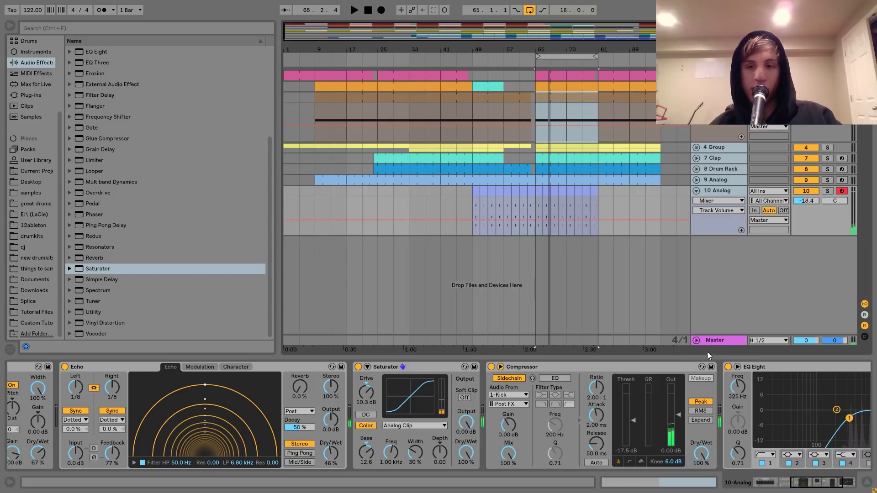
left_click(718, 340)
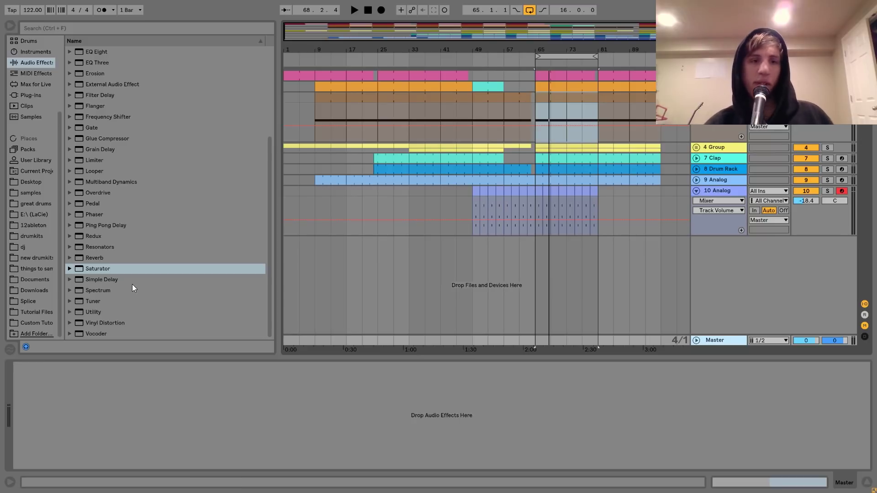
double_click(103, 270)
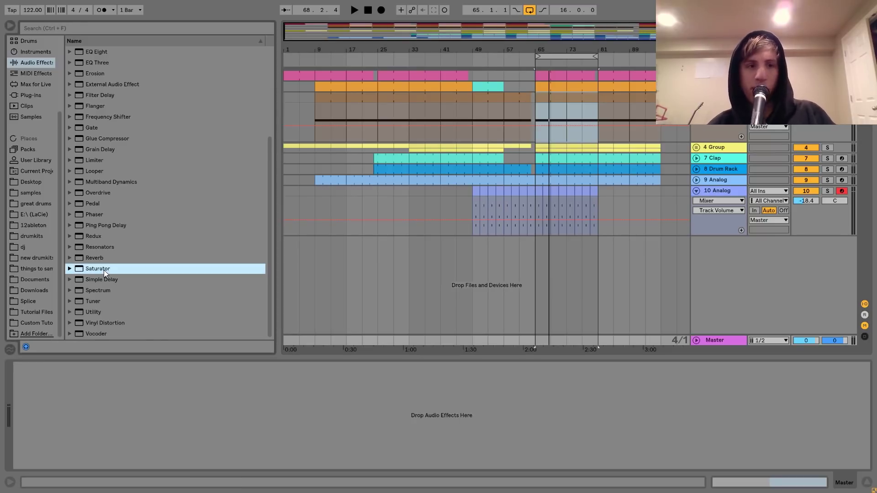
left_click_drag(127, 422, 126, 430)
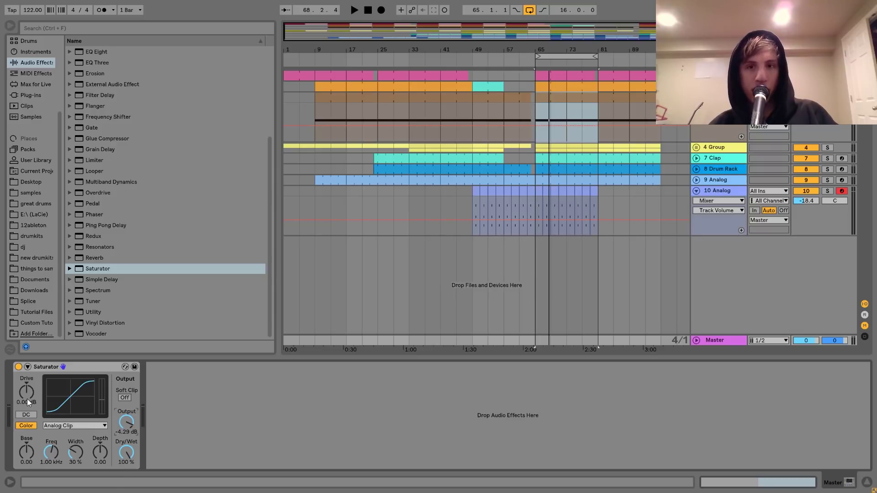
- While the loop plays, set the master Saturator's Drive to 2.81 dB, Base to 3.00 and Output to -2.29 dB
key("space")
left_click_drag(28, 399, 28, 386)
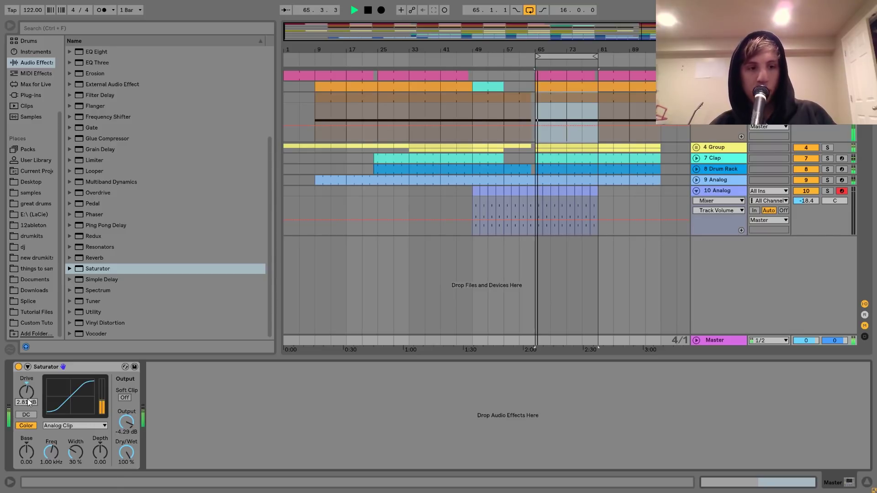
left_click(23, 459)
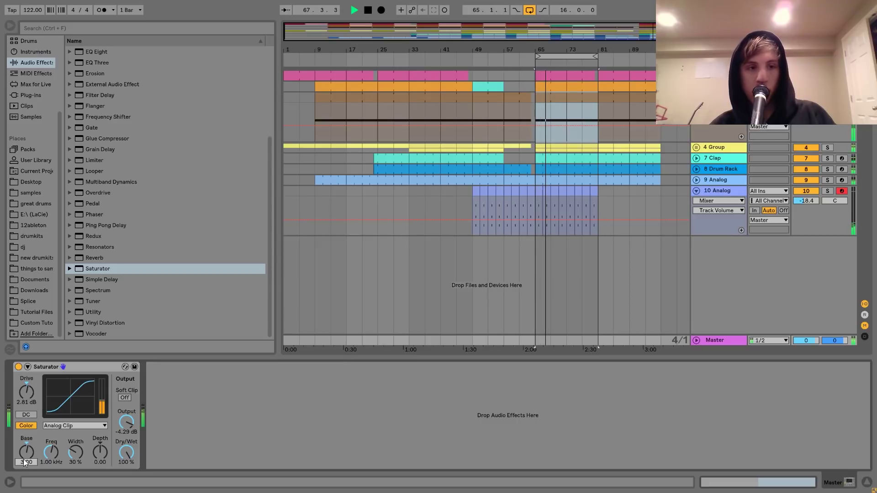
left_click(127, 424)
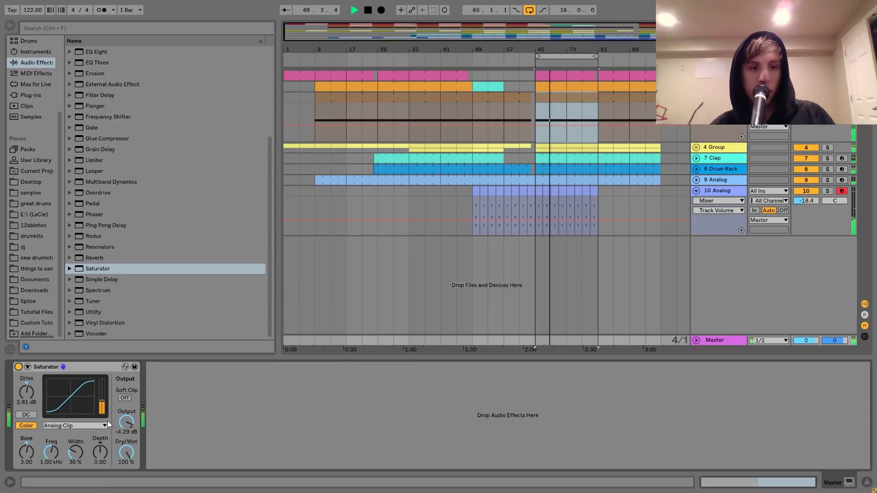
left_click_drag(128, 430, 128, 424)
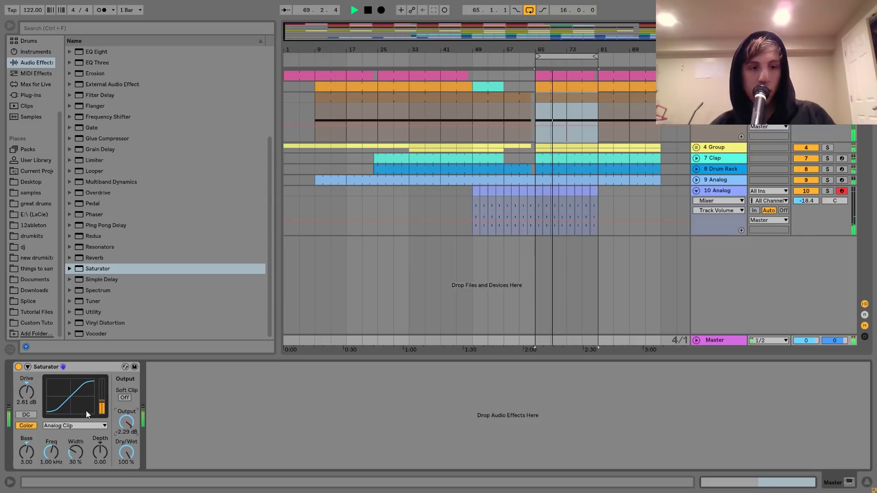
- Compare the master sound with the Saturator bypassed and active during playback
left_click(18, 367)
left_click(18, 367)
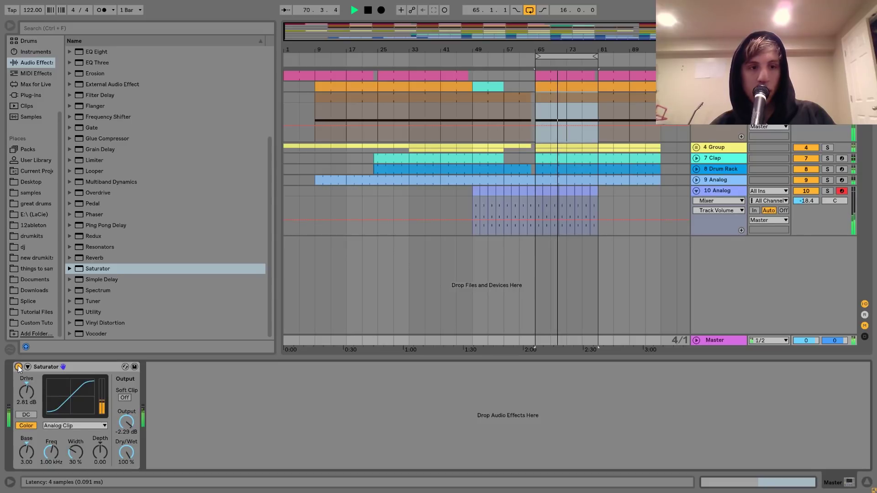
left_click(18, 367)
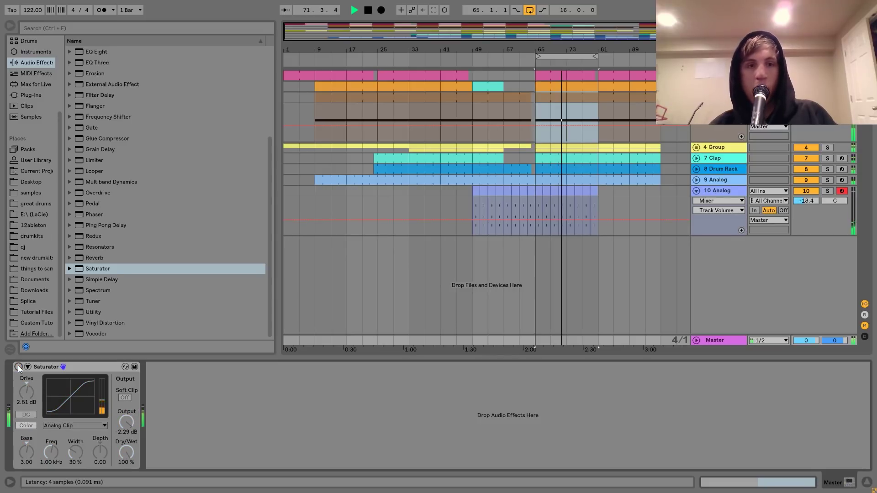
left_click(18, 367)
- Set the master Saturator's Drive to 5.14 dB and Output to -3.43 dB, and compare it against bypass
left_click_drag(33, 399, 34, 389)
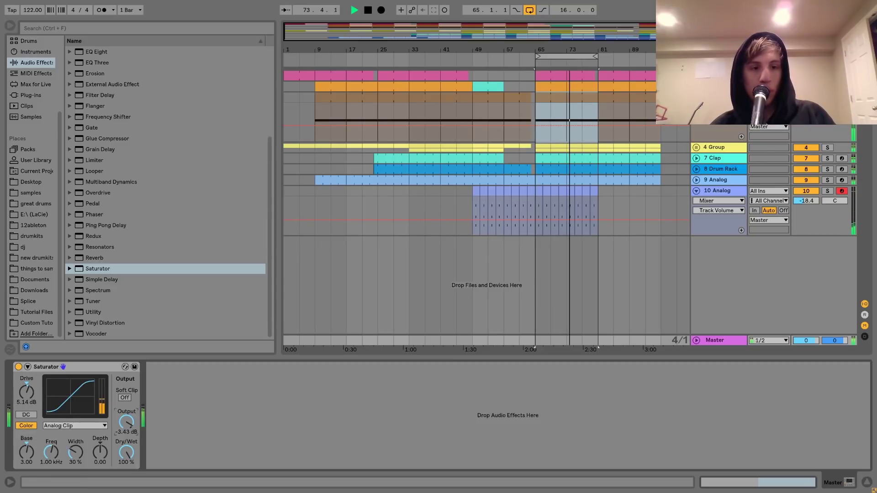
left_click(18, 367)
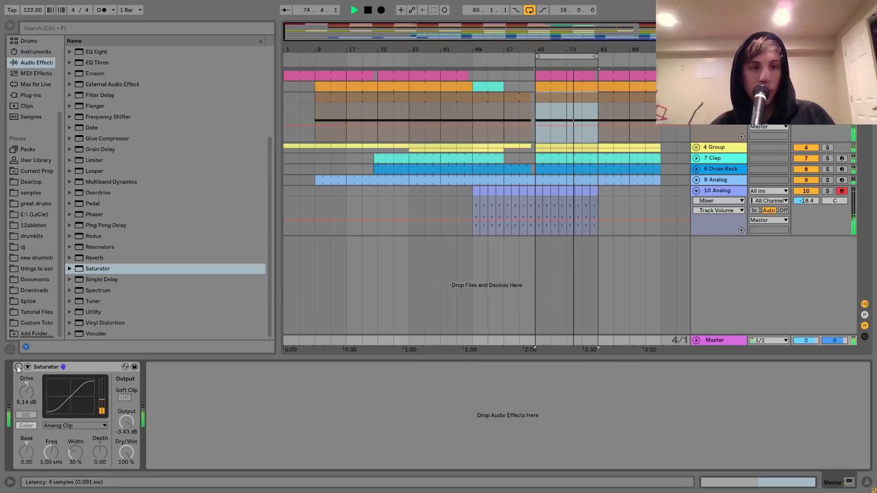
left_click(17, 366)
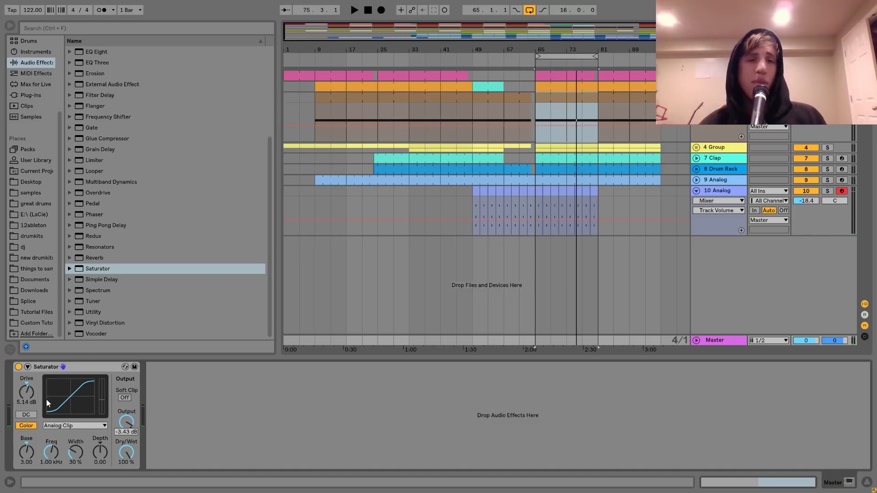
left_click(17, 366)
key("space")
left_click(17, 366)
- Check the track and master peak levels in Session View during playback, stop the loop and return to Arrangement View
key("Tab")
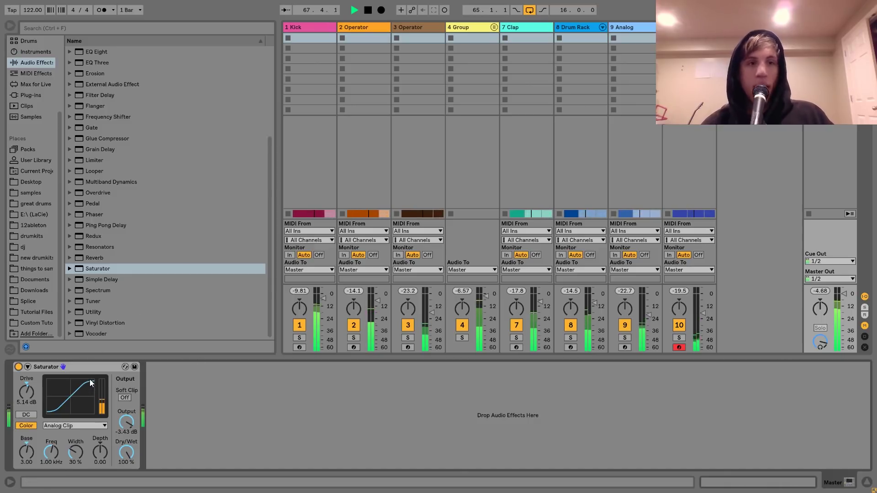
key("space")
key("Tab")
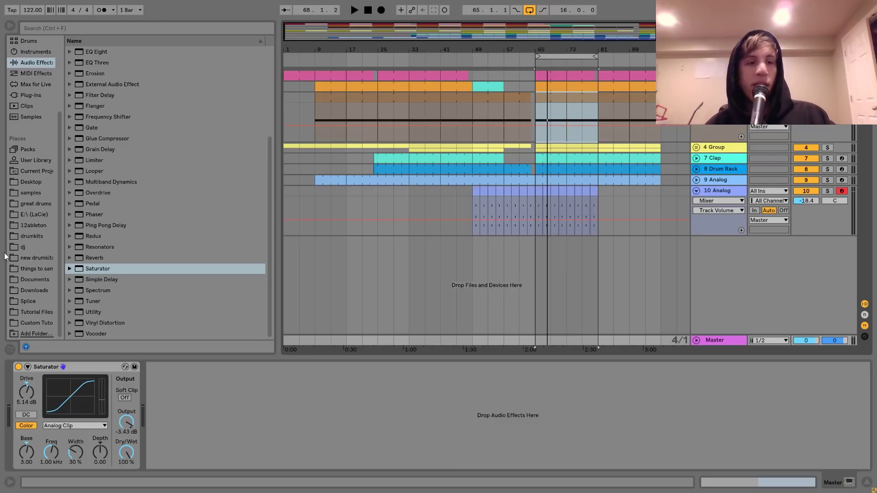
- Bypass the master Saturator, add a second one with Drive 36.0 dB and Output -20.3 dB, and audition the extreme saturation
left_click(18, 366)
double_click(131, 269)
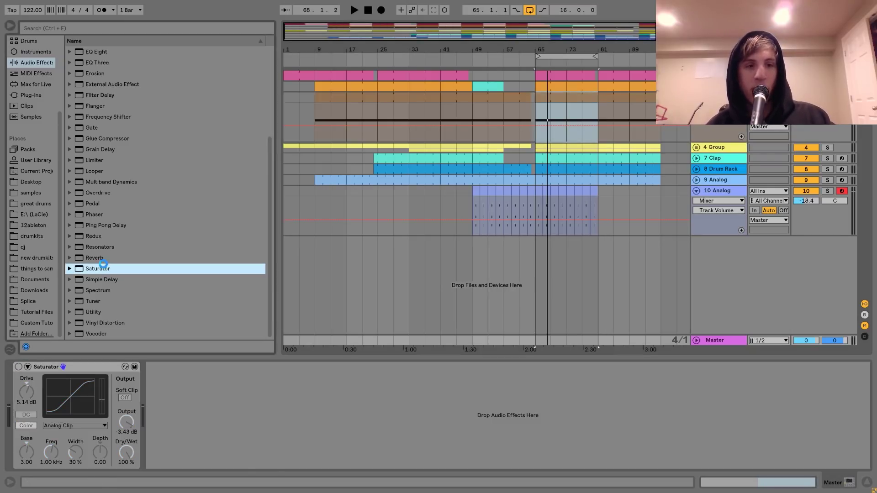
left_click_drag(259, 422, 259, 445)
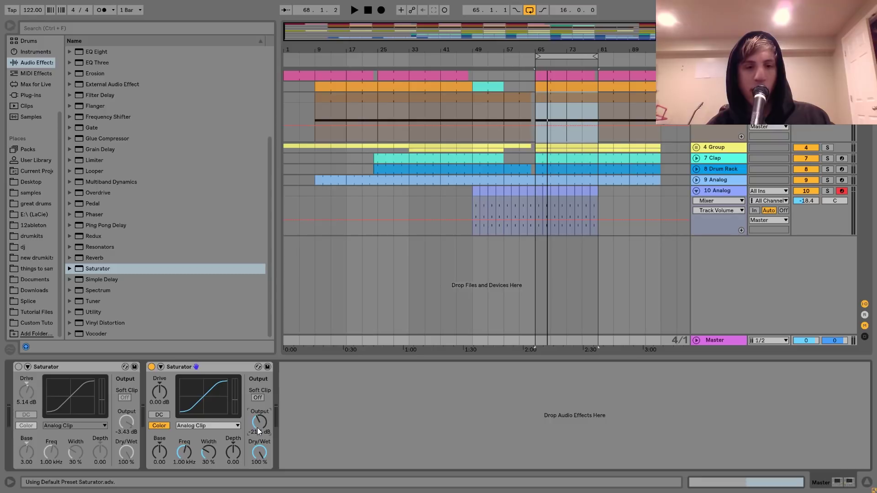
left_click_drag(160, 399, 160, 354)
key("space")
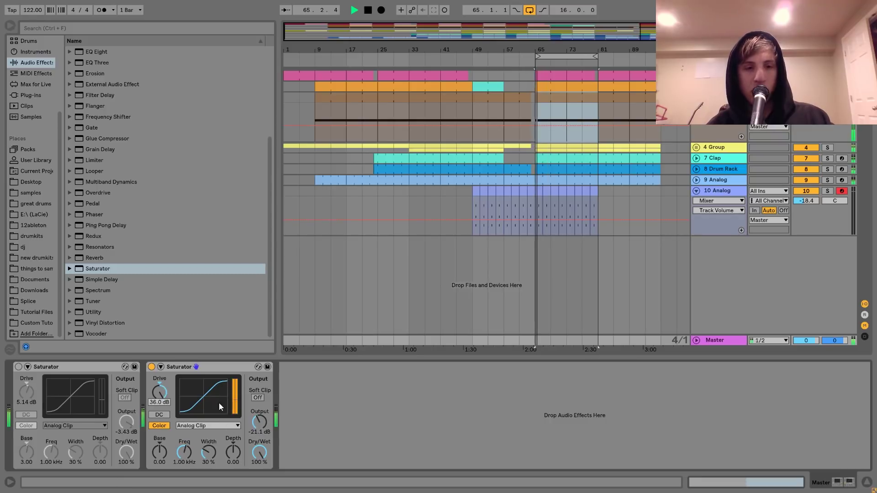
left_click_drag(265, 426, 265, 424)
key("space")
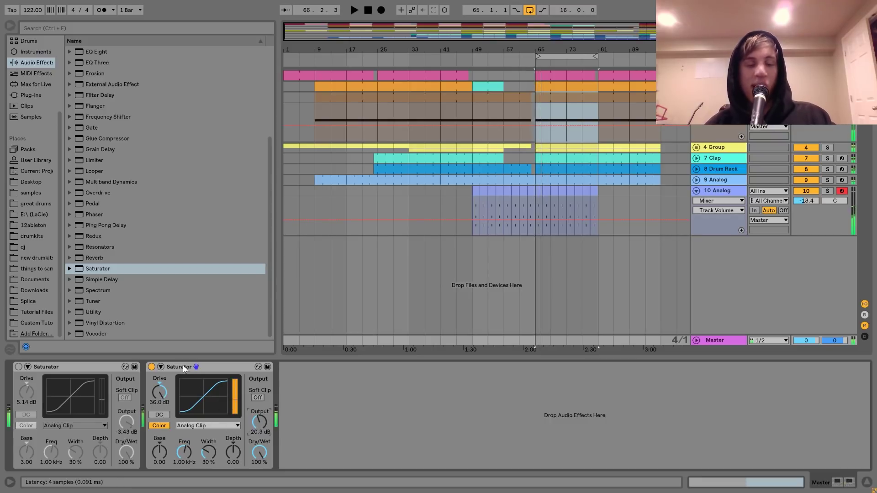
- Replay the extreme saturation once more, delete the second Saturator from the Master and re-enable the first one
left_click(187, 367)
key("Delete")
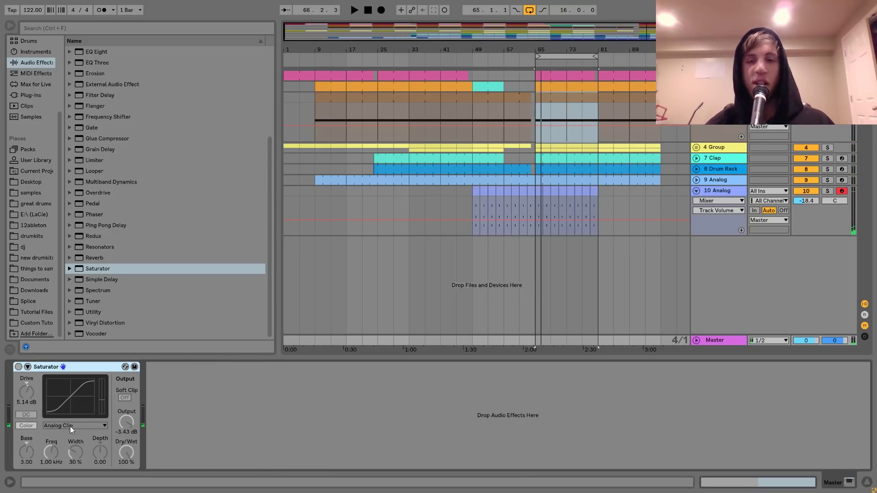
key("ctrl+z")
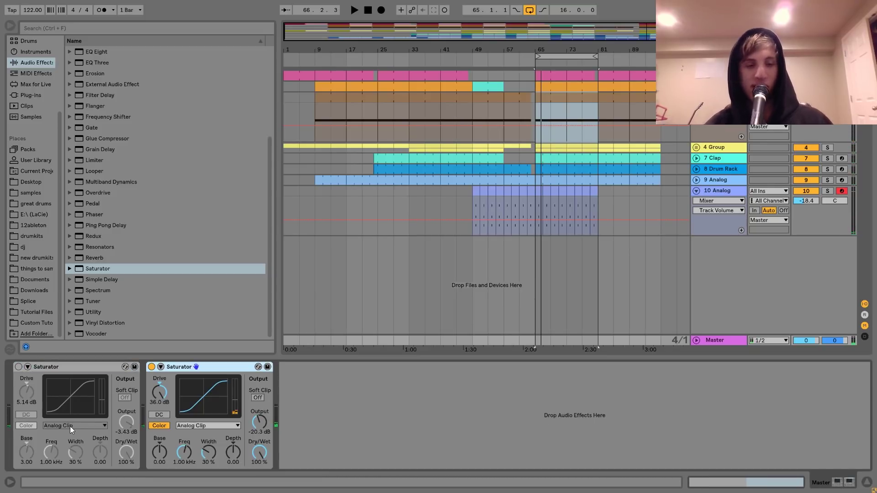
key("space")
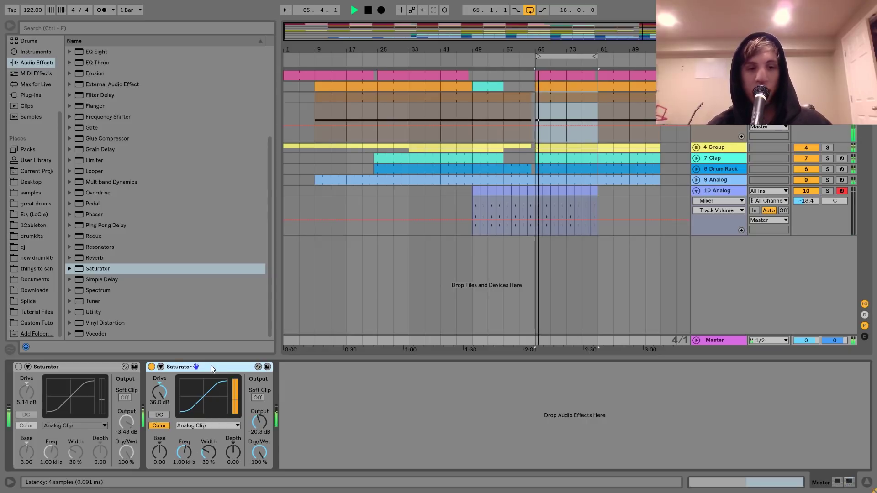
key("Delete")
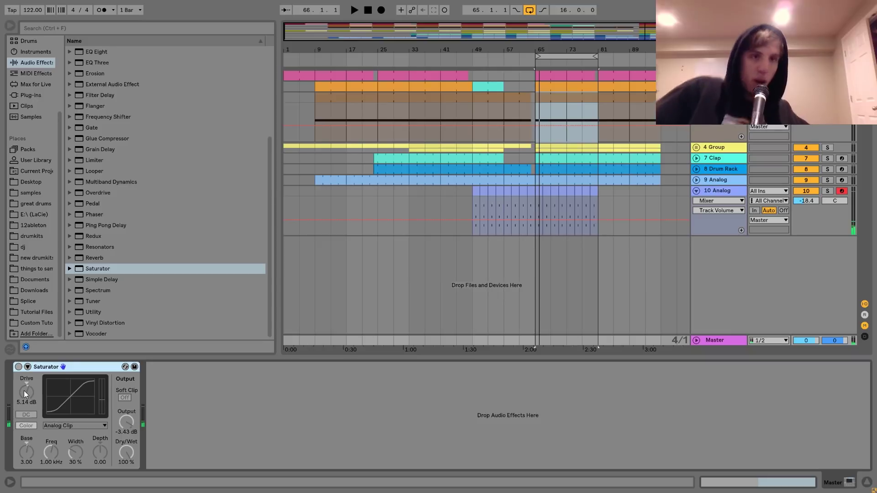
left_click(19, 366)
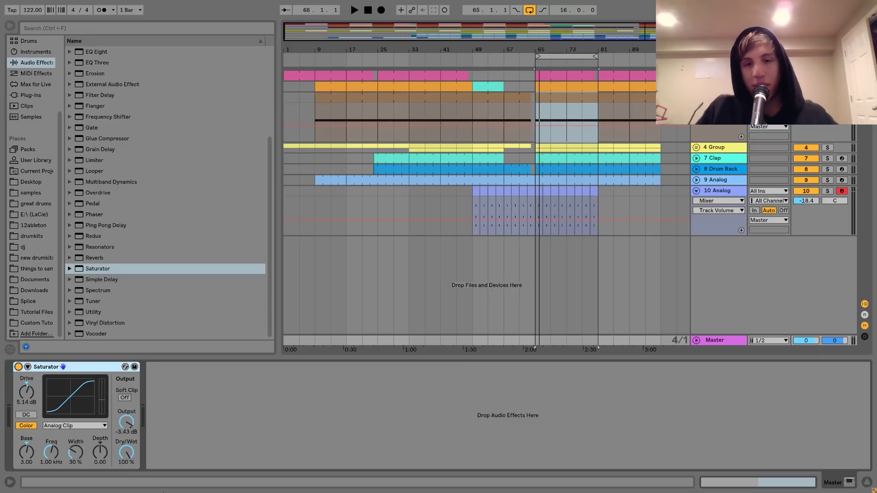
- Play the saturated master briefly, add a Compressor after the Saturator and turn off its makeup gain
key("space")
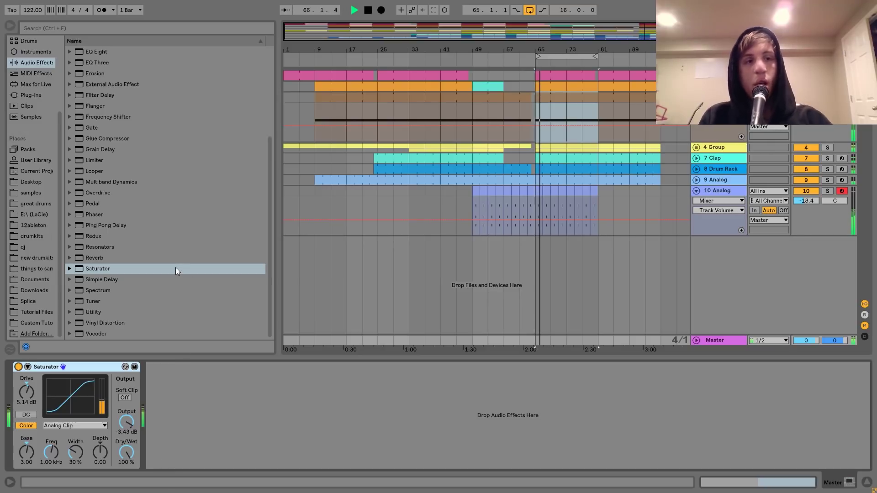
key("space")
scroll(175, 269, "up", 4)
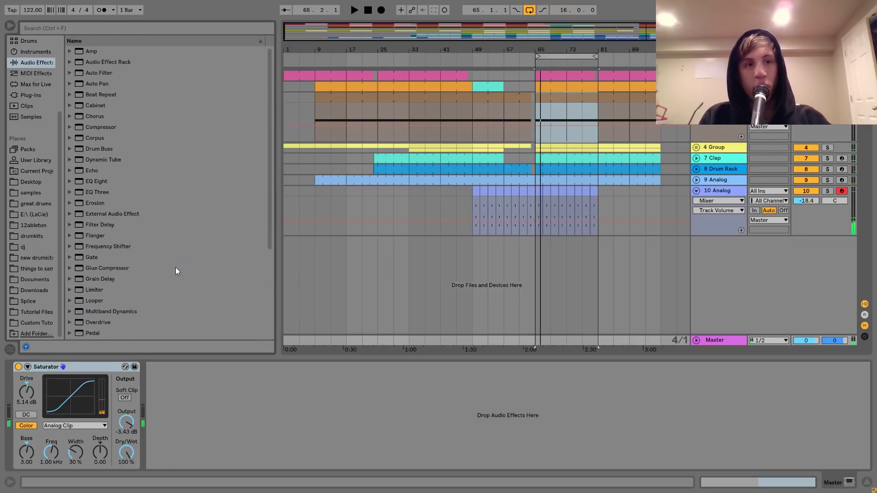
double_click(102, 130)
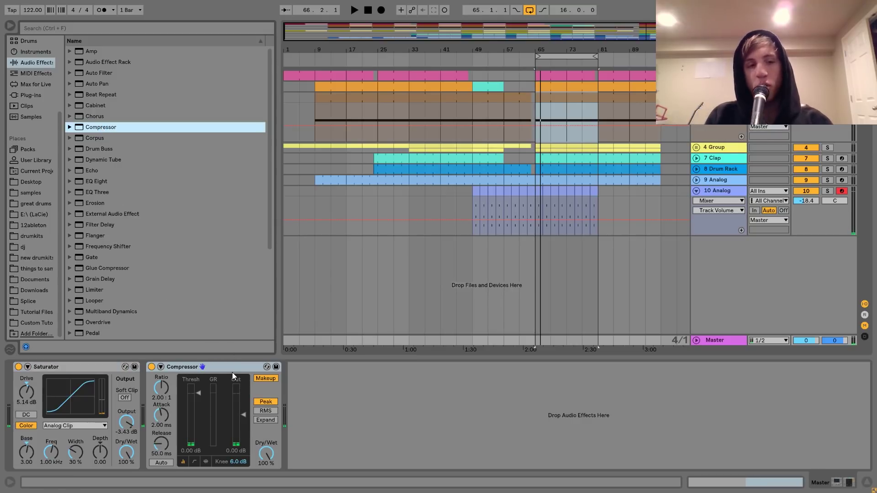
left_click(258, 379)
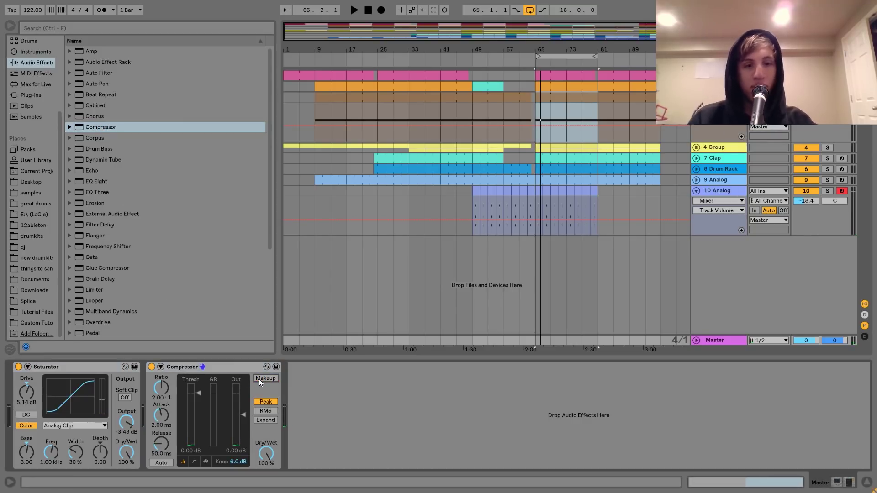
- Play the loop in Session View and lower the master Compressor's threshold to -14.5 dB
key("Tab")
key("space")
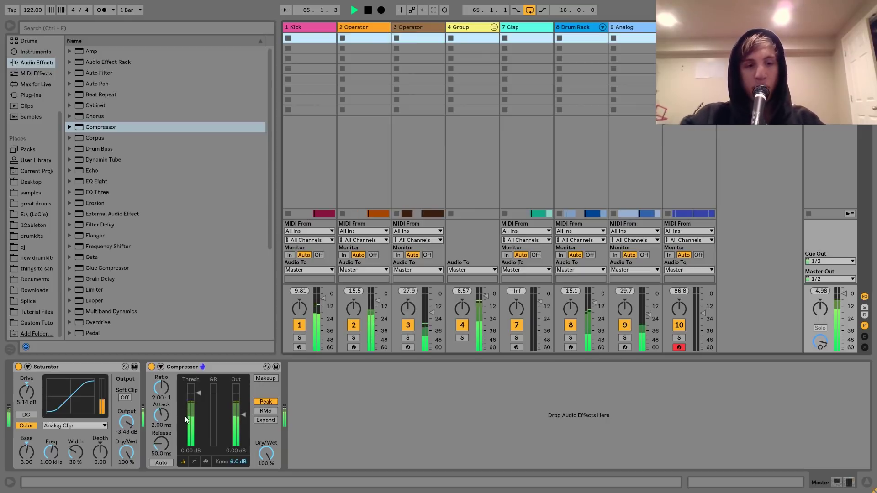
key("space")
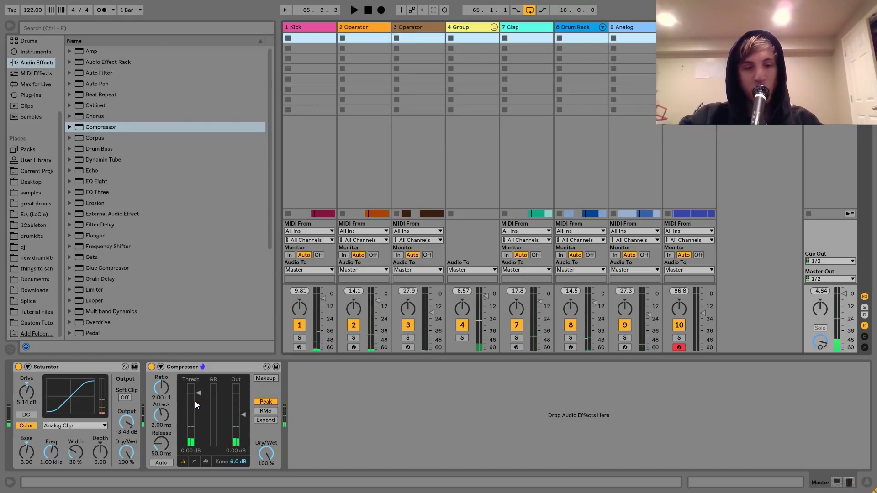
left_click(198, 396)
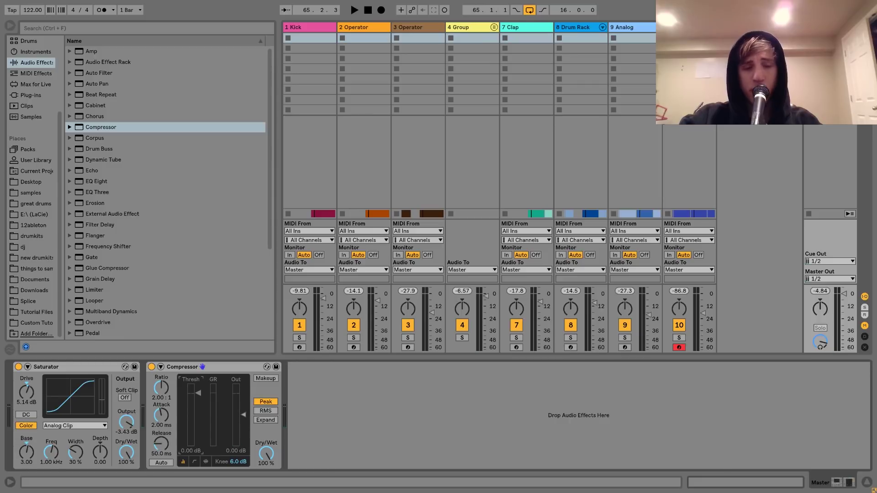
key("space")
left_click_drag(197, 393, 198, 417)
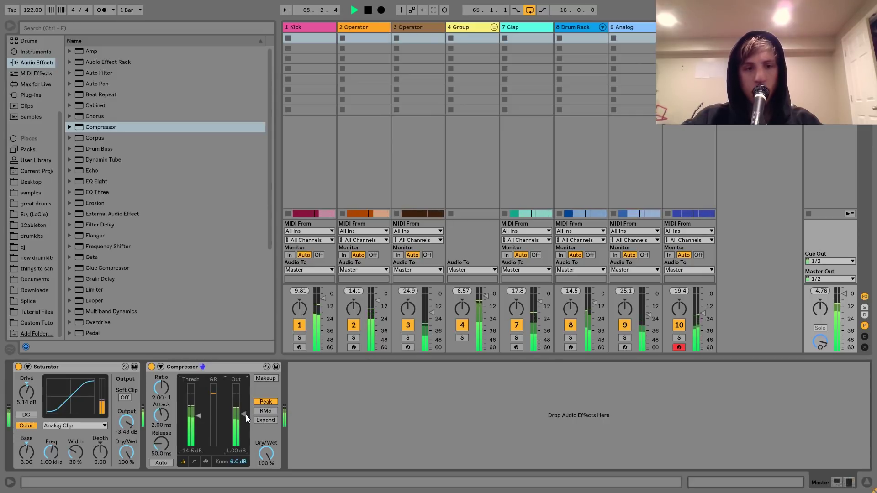
- Set the master Compressor's output gain to 2.00 dB and its attack to 12.5 ms, stopping playback
left_click_drag(246, 415, 245, 412)
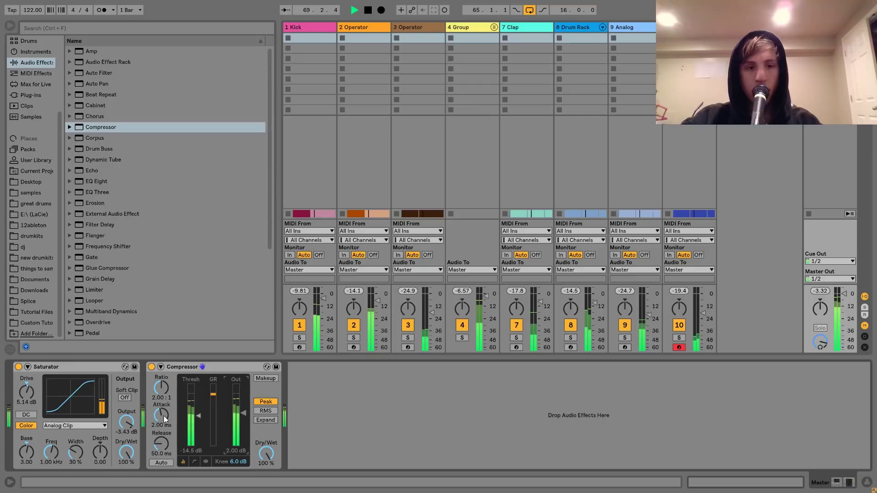
key("space")
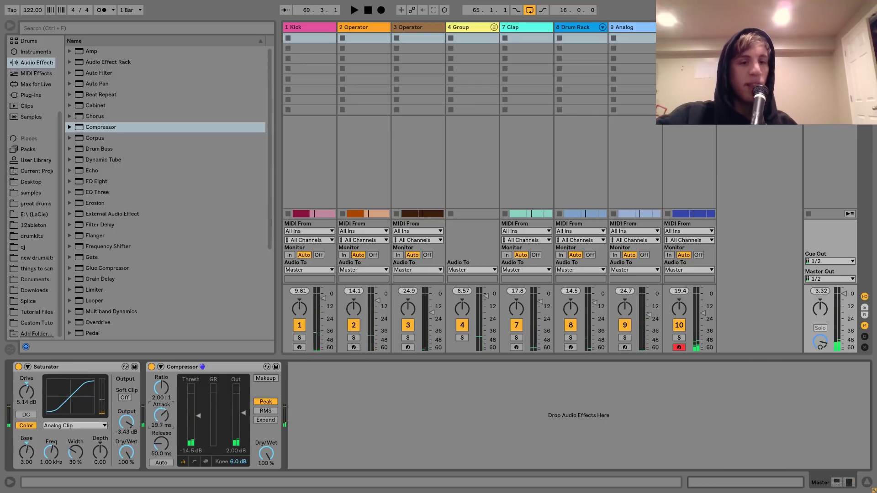
mouse_move(161, 423)
left_mouse_down()
mouse_move(161, 411)
mouse_move(161, 421)
left_mouse_up()
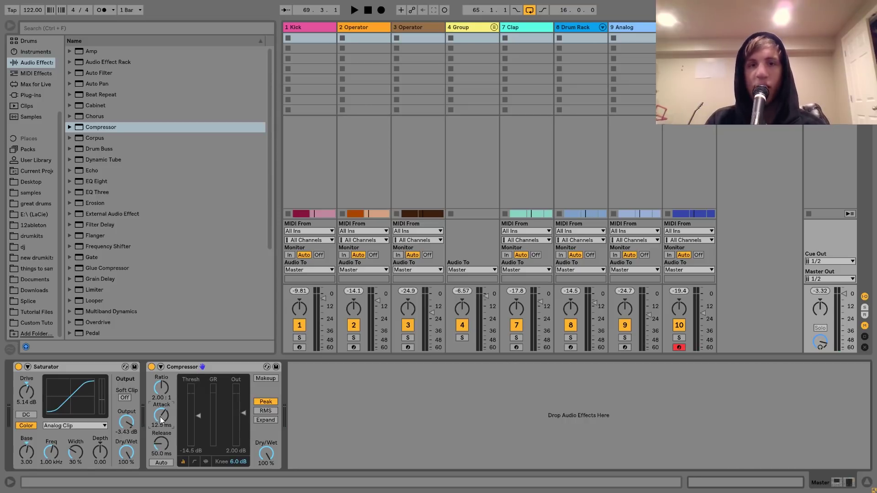
- Unfold the hi-hat group, examine the start of the Kick track's sample waveform, and return to the Master's devices
left_click(494, 28)
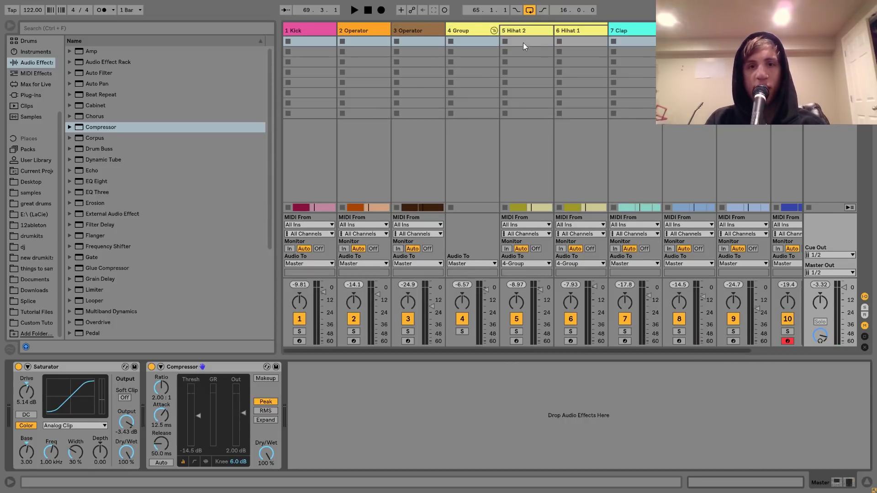
left_click(493, 32)
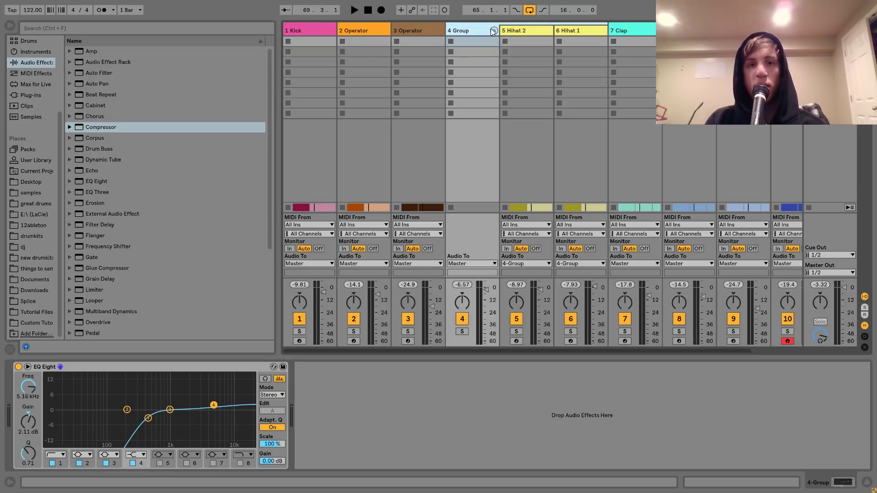
left_click(299, 34)
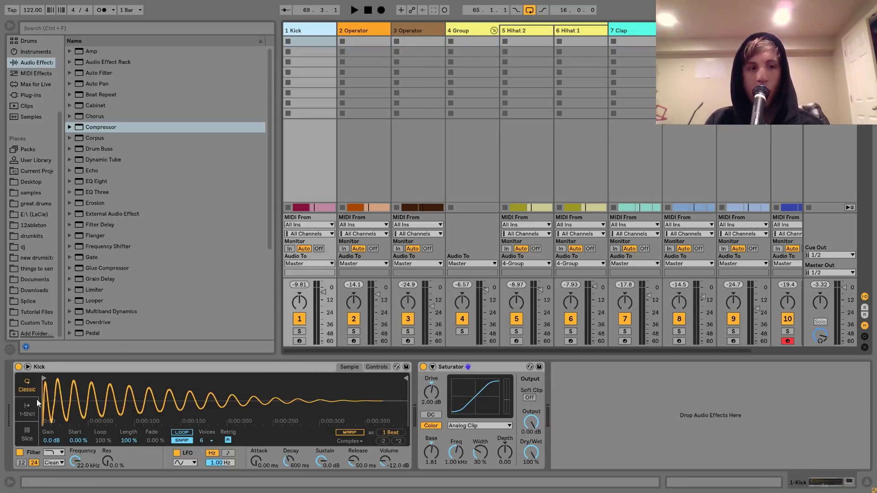
left_click_drag(88, 380, 63, 379)
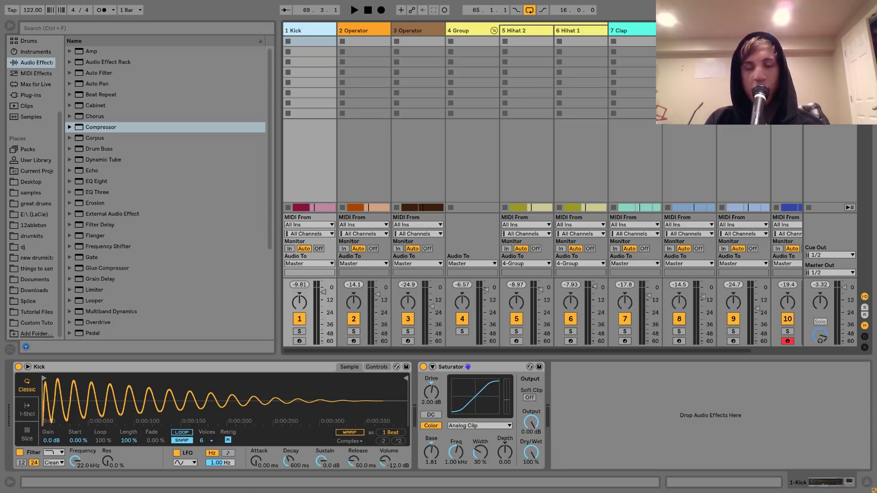
left_click(828, 30)
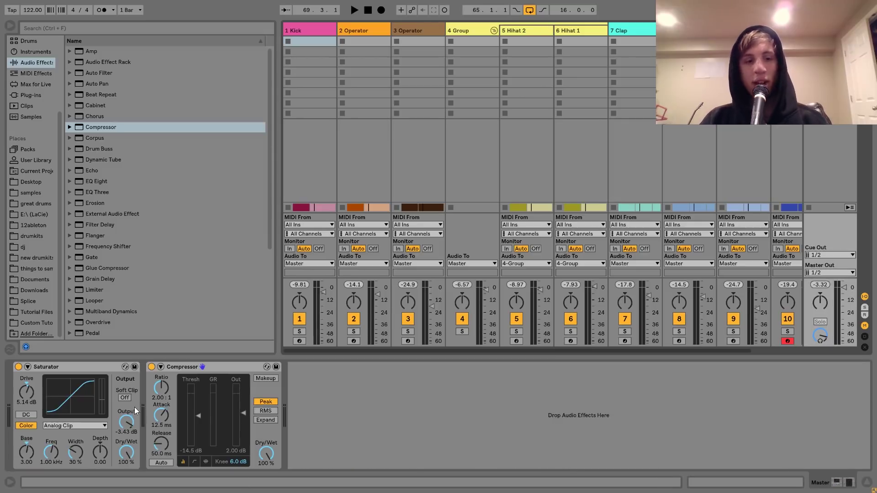
- Play the loop with the master Compressor bypassed and re-enable it during playback to compare the sound
left_click(152, 368)
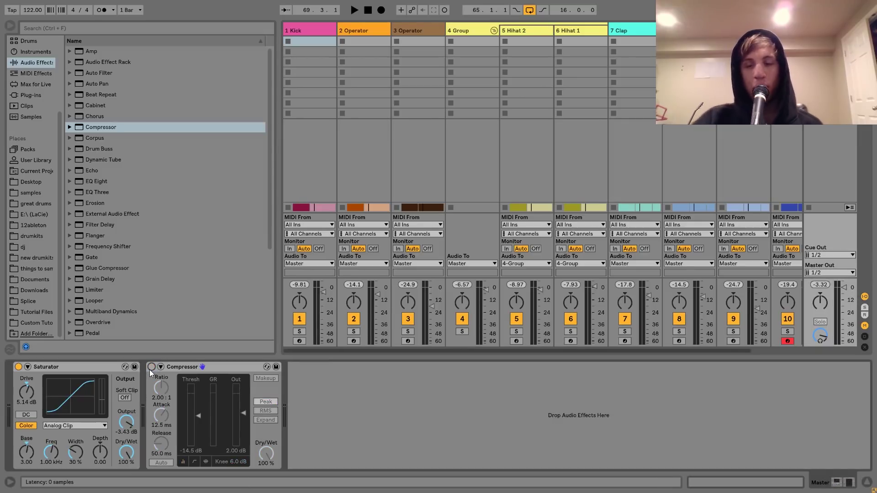
key("space")
left_click(151, 367)
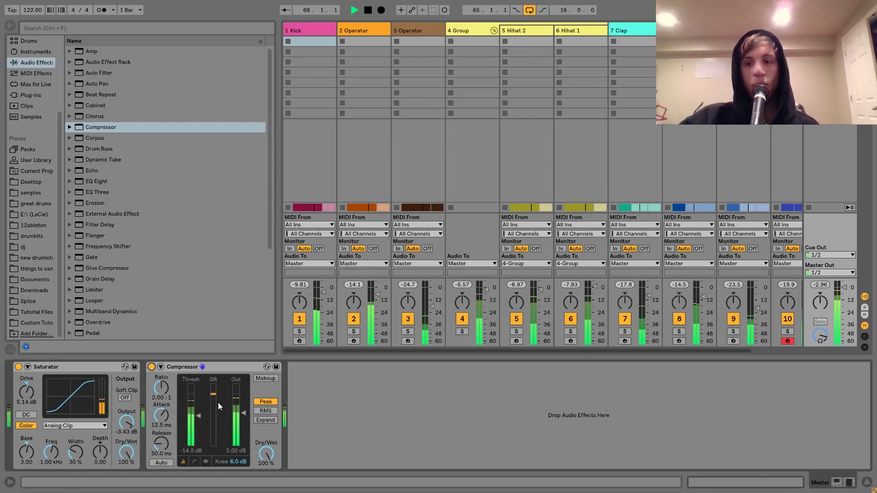
key("space")
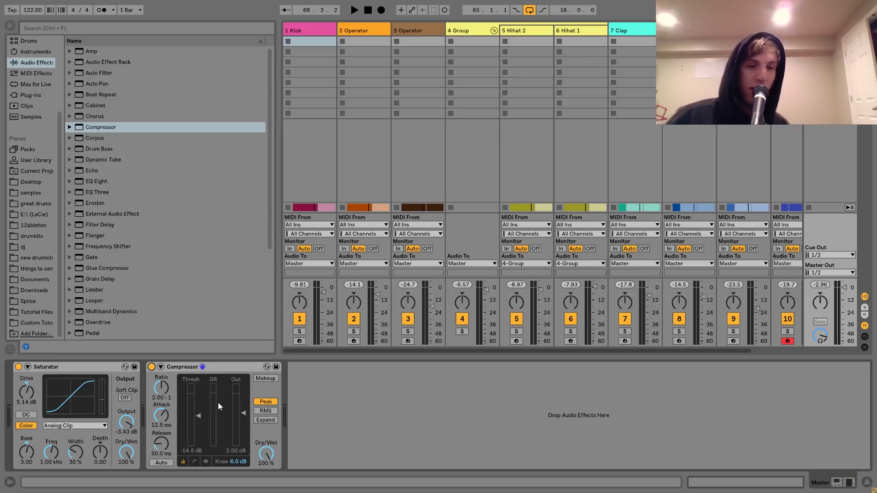
- Repeat the Compressor bypass comparison while playing the loop in Arrangement View, ending with the Compressor enabled
key("Tab")
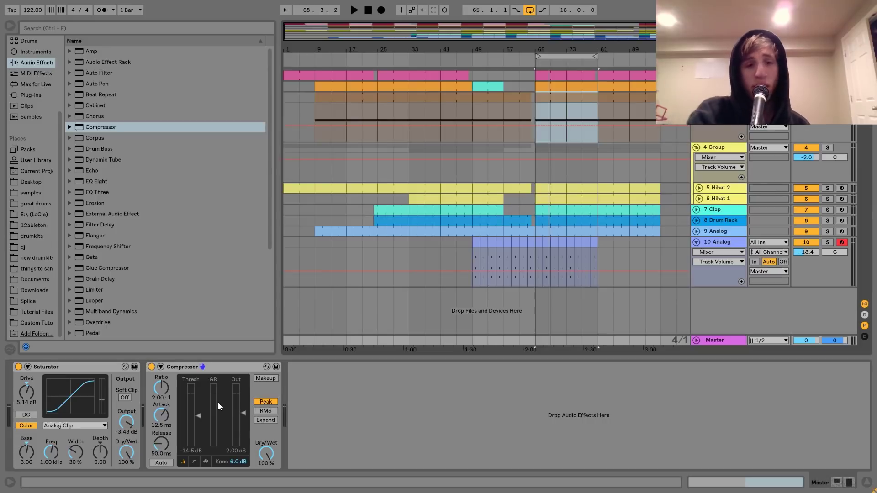
left_click(152, 367)
key("space")
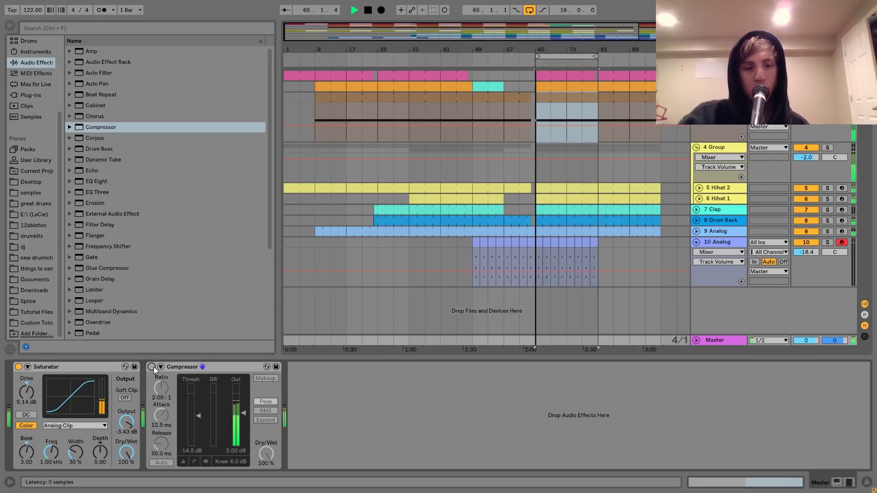
left_click(152, 367)
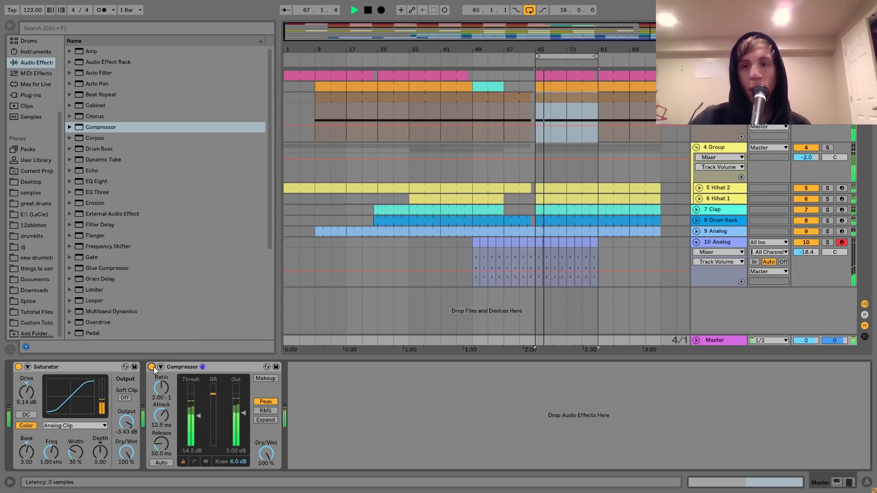
key("space")
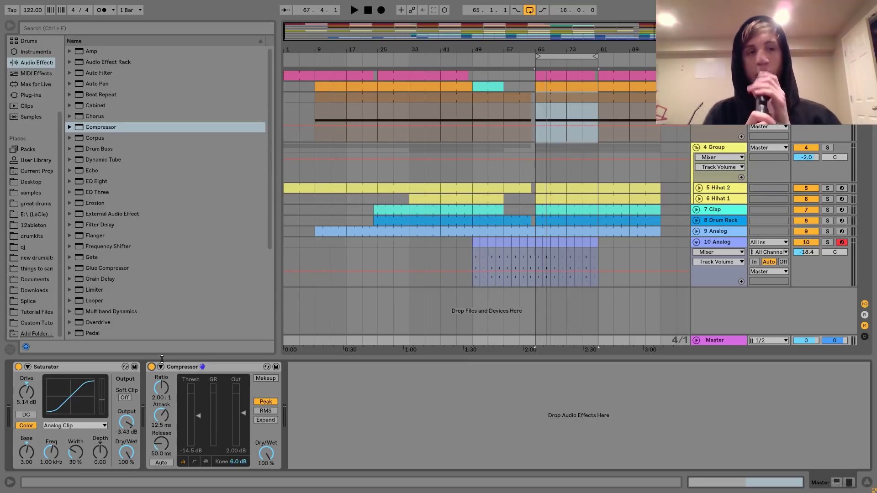
- Replay the compressed loop and check the Master's peak level in Session View
key("space")
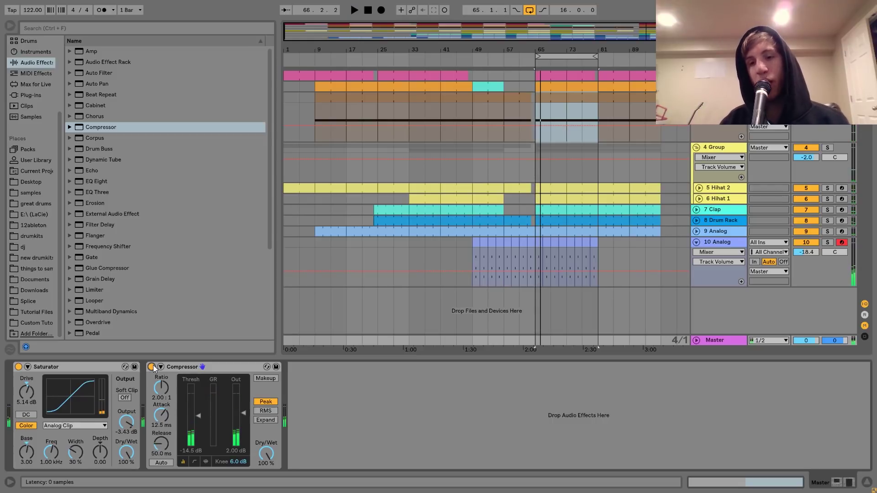
key("Tab")
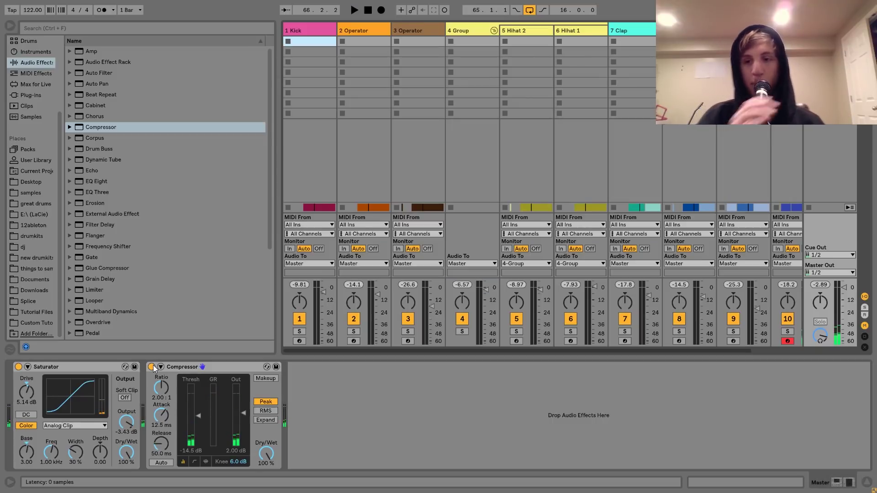
key("space")
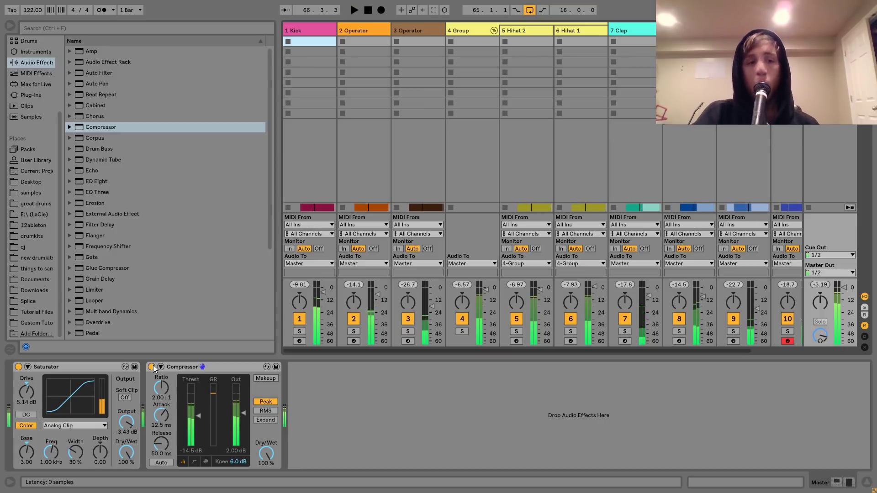
key("space")
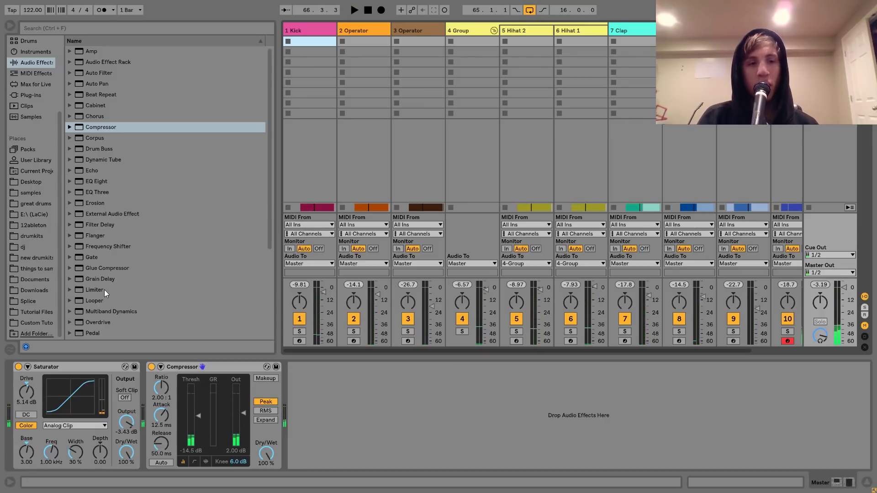
- Add a Limiter with 3.00 dB gain after the Compressor on the Master and audition the loop
left_click_drag(104, 290, 306, 397)
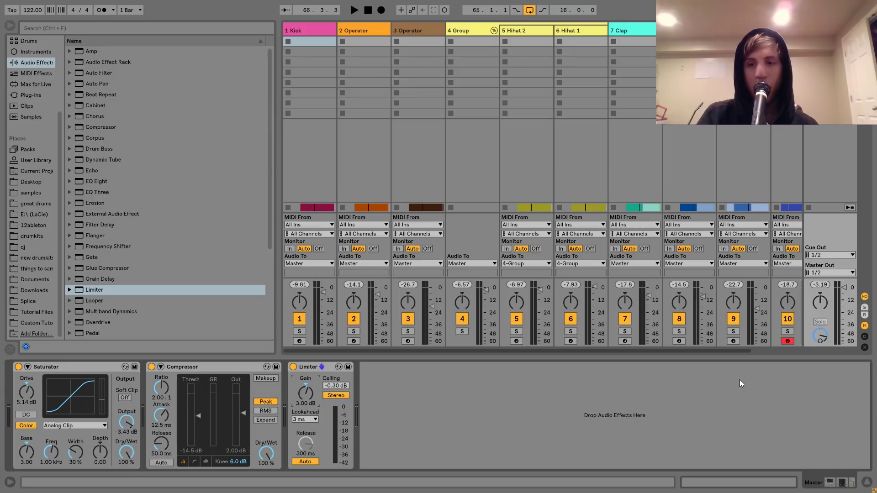
key("space")
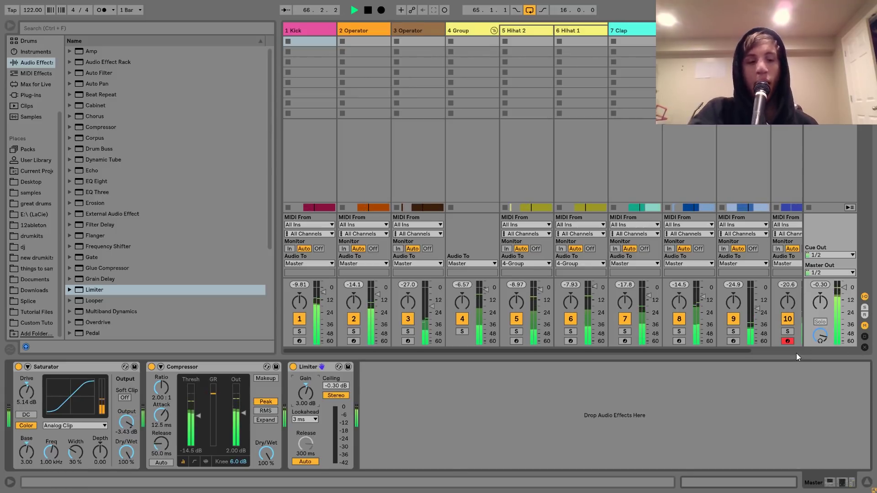
key("Tab")
key("space")
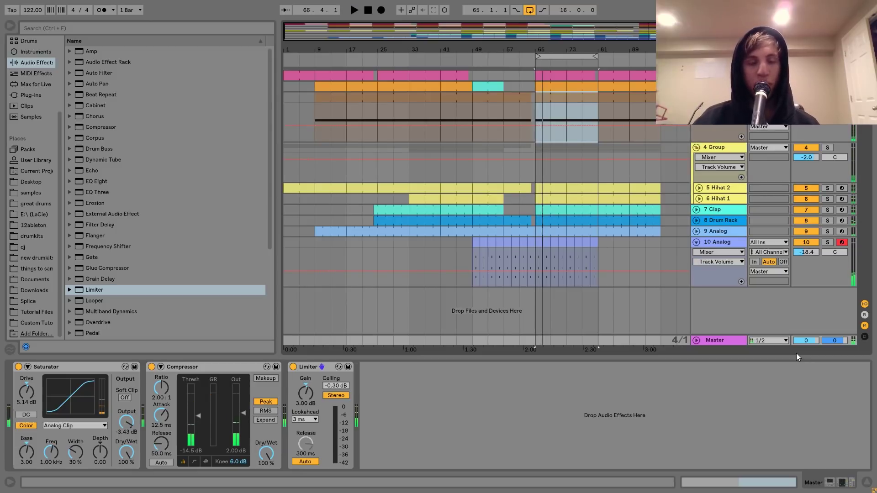
key("Tab")
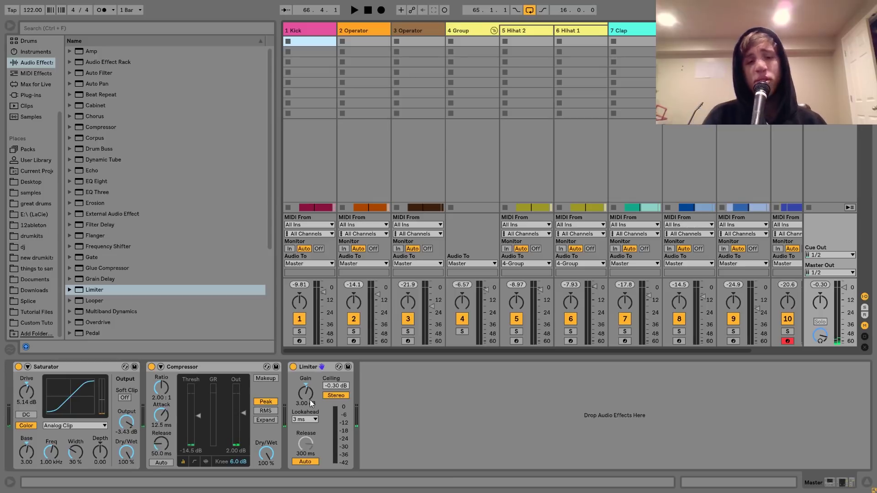
- Bypass the Limiter and add a Utility after it on the Master with its gain set to 3 dB
left_click(293, 367)
scroll(205, 291, "down", 5)
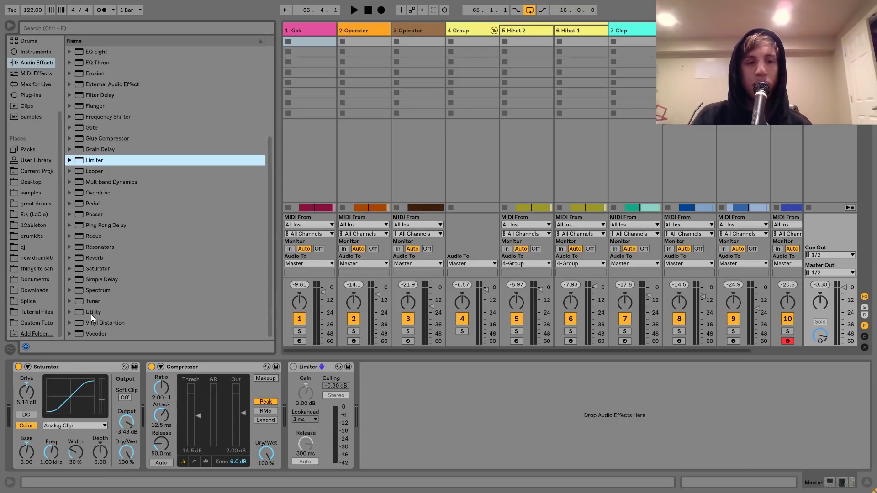
left_click_drag(92, 314, 400, 412)
left_click(419, 411)
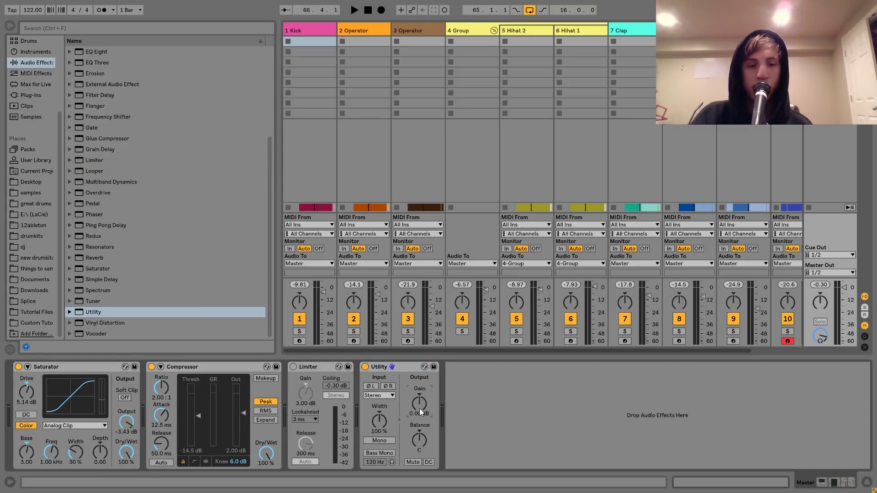
type("3")
key("Return")
- Play the loop while watching the Master's peak level and raise the Utility's gain to 3.15 dB
key("space")
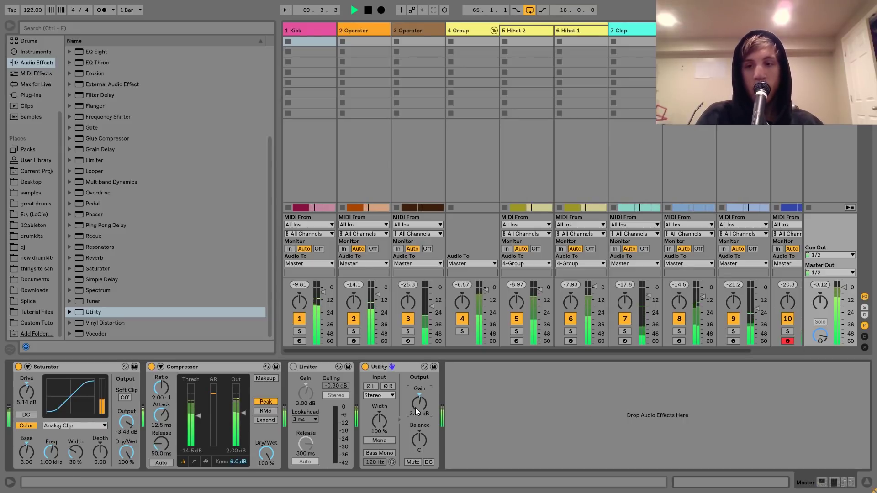
key("space")
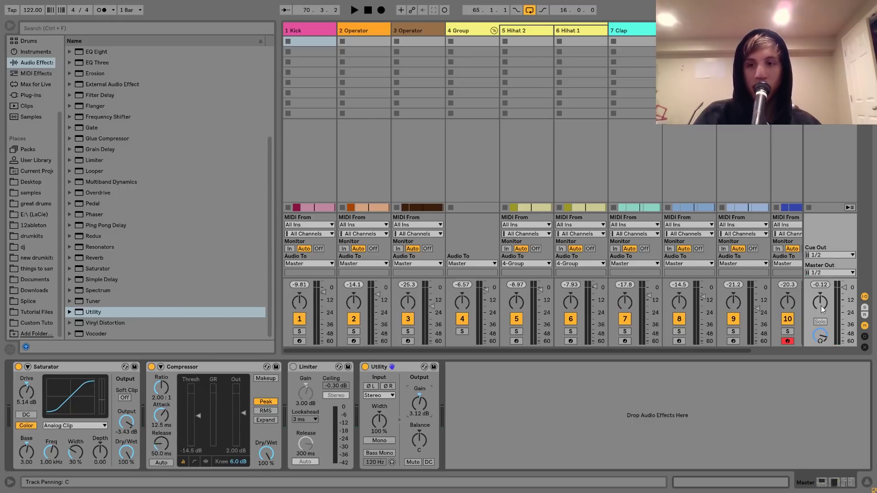
key("space")
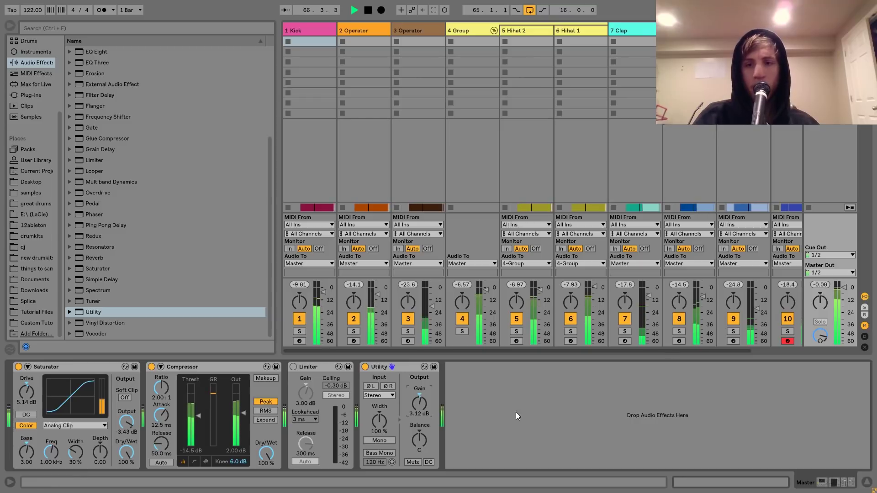
left_click(426, 403)
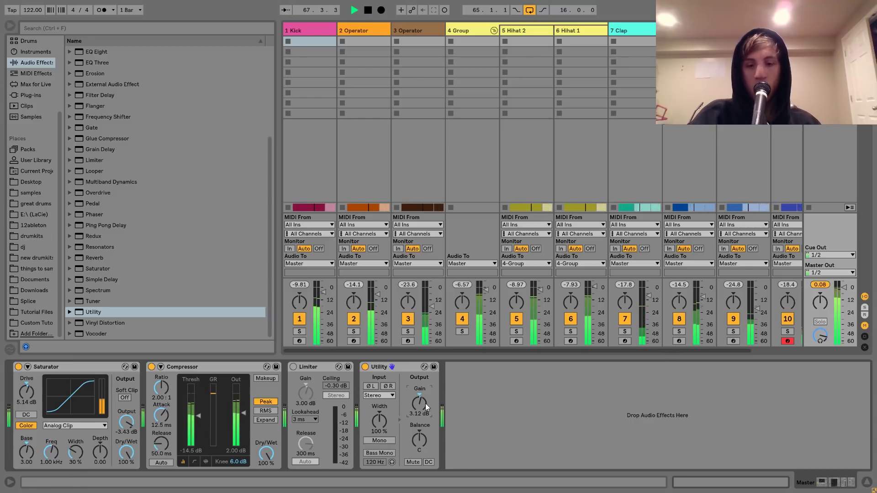
type("3.15")
key("Return")
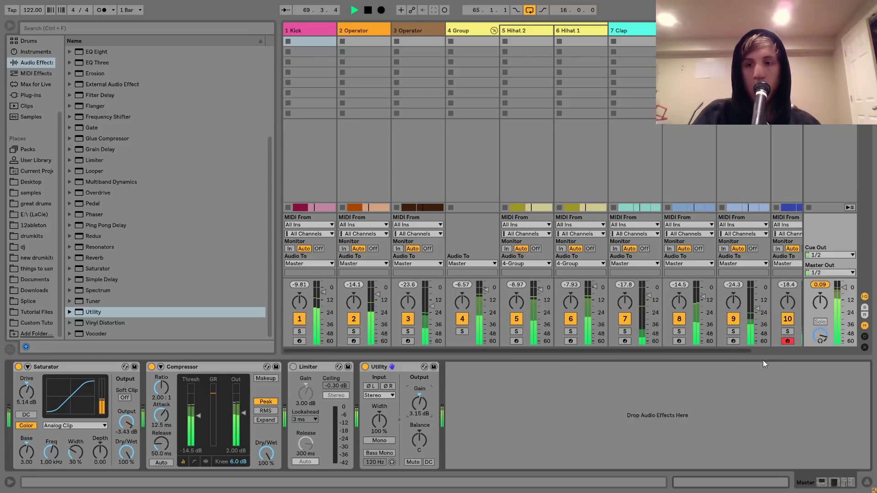
- Stop playback, delete the Utility from the Master and re-enable the Limiter
key("space")
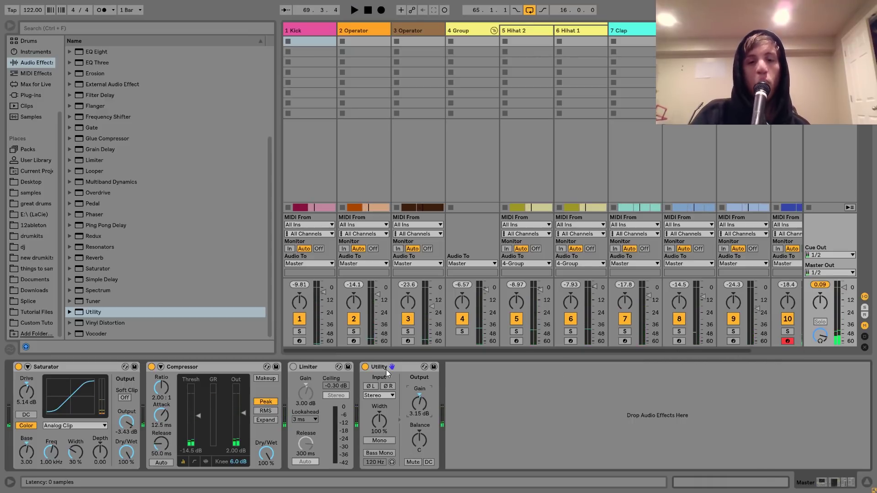
left_click(387, 369)
key("Delete")
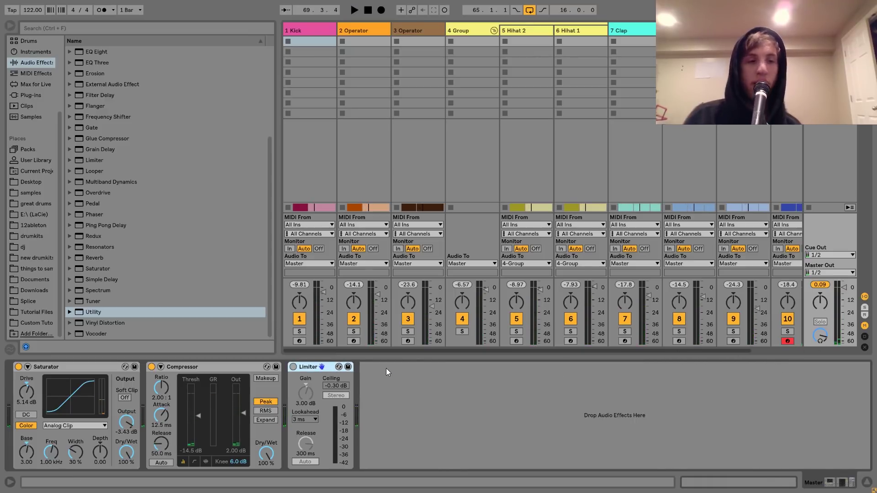
left_click(293, 367)
- Compare the loop with the master Limiter, Compressor and Saturator active and bypassed, and restore all three devices
key("space")
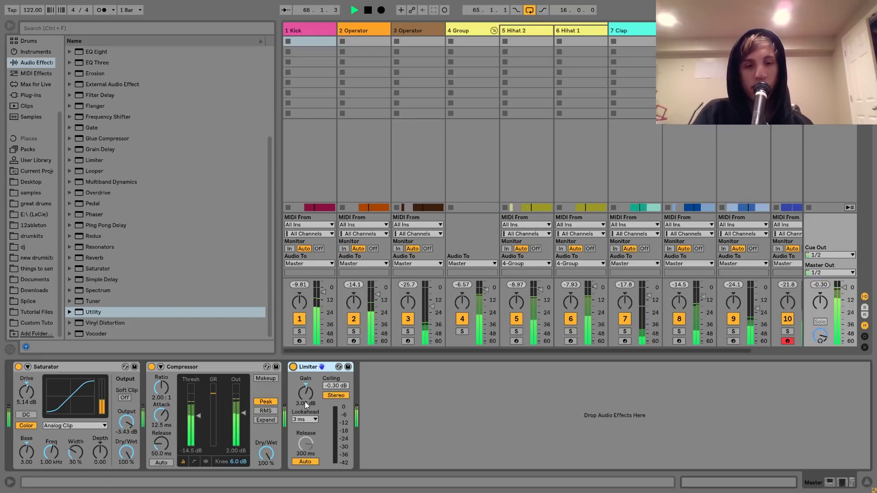
left_click(293, 367)
left_click(151, 367)
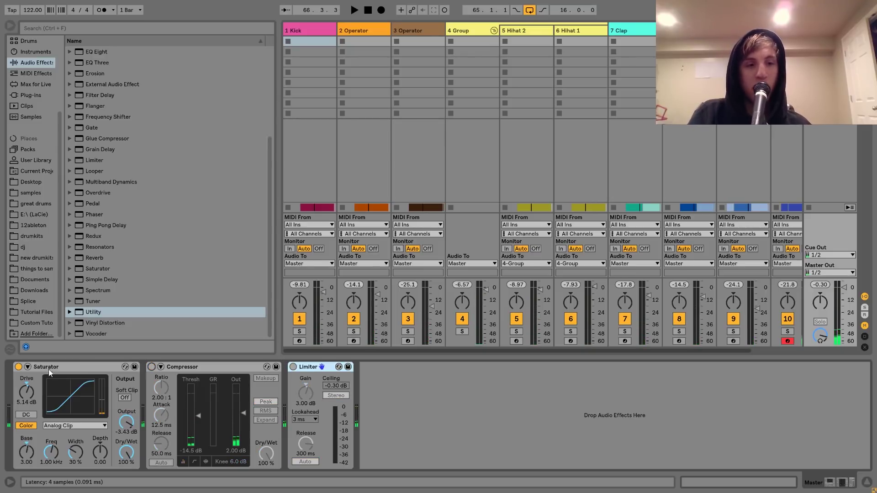
key("space")
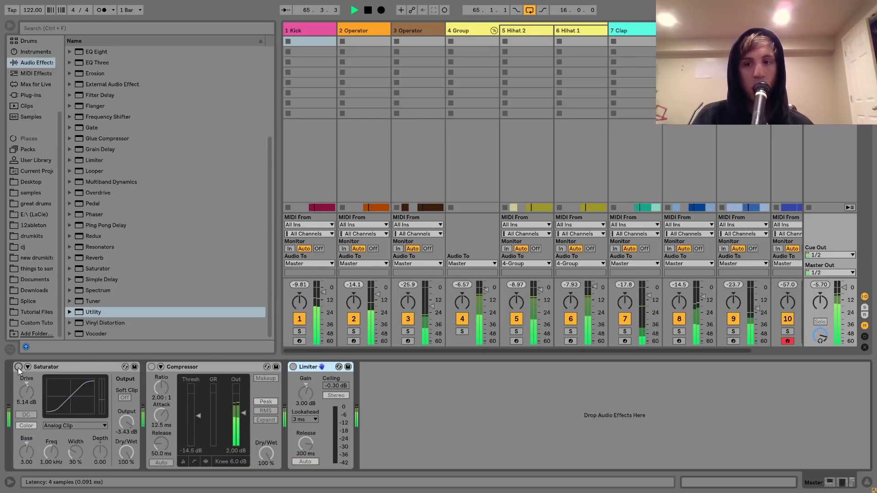
key("ctrl+z")
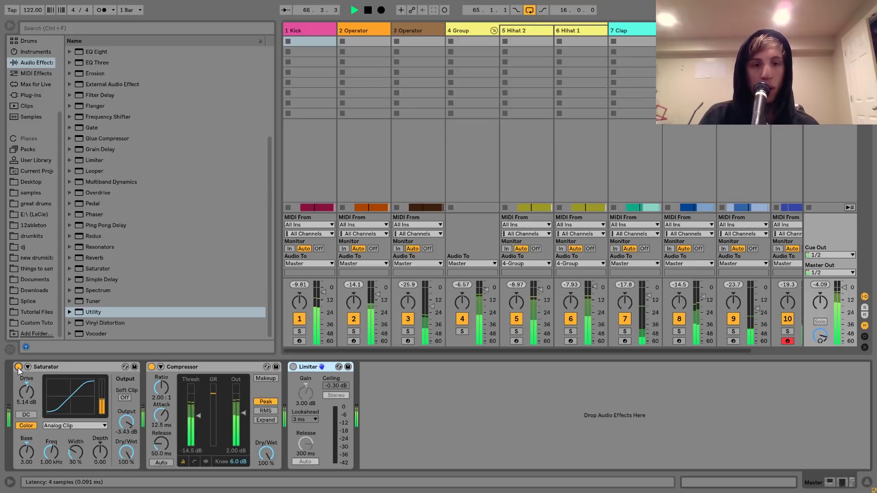
key("ctrl+z")
- Return to Arrangement View, turn off looping and play the whole track from the start
key("Tab")
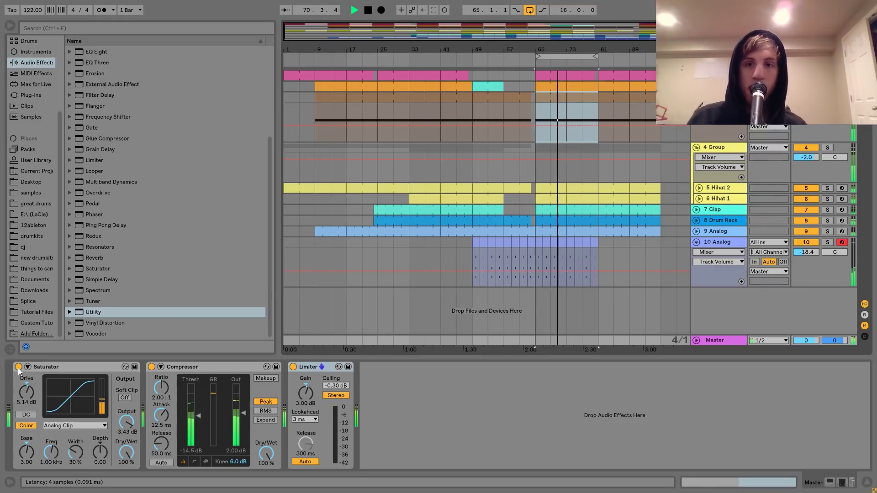
key("space")
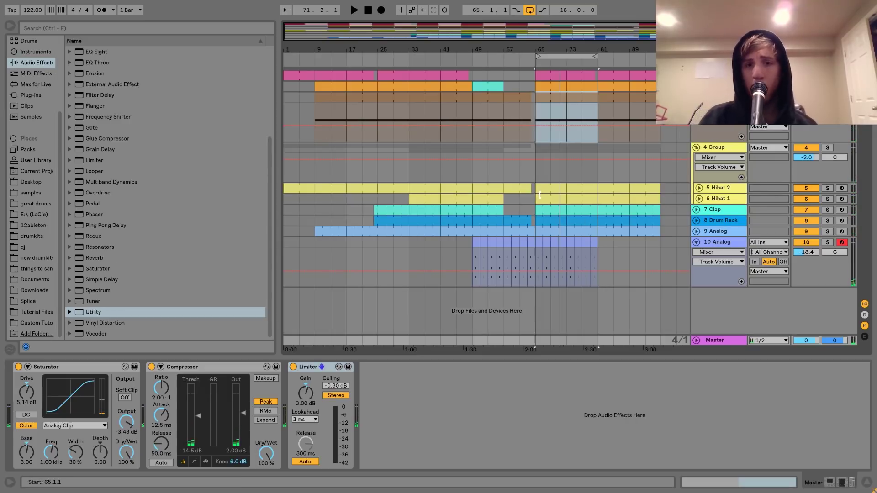
left_click(530, 11)
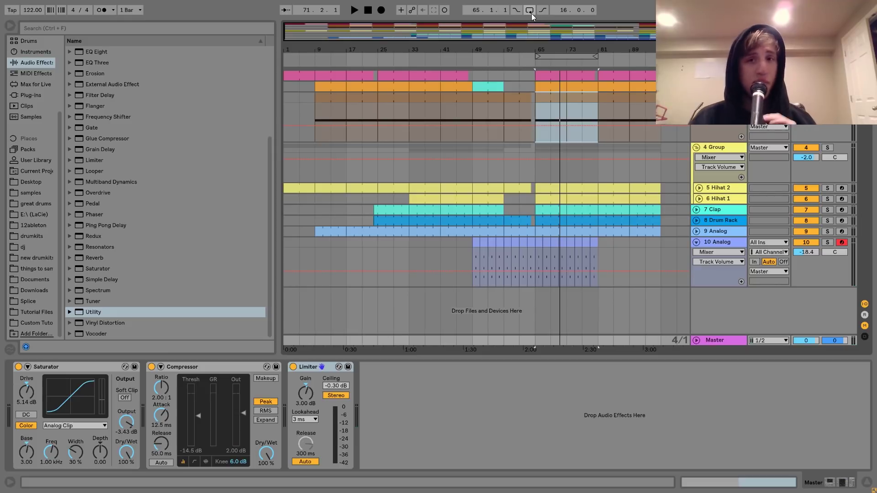
left_click(368, 10)
key("space")
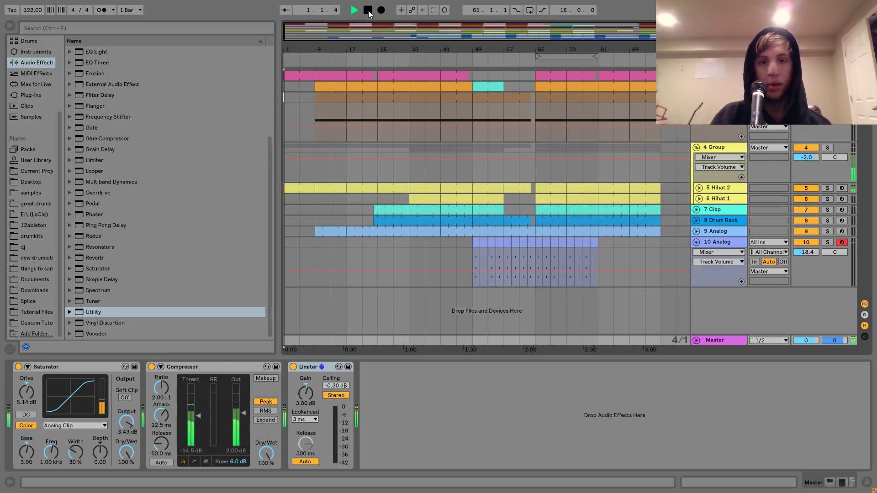